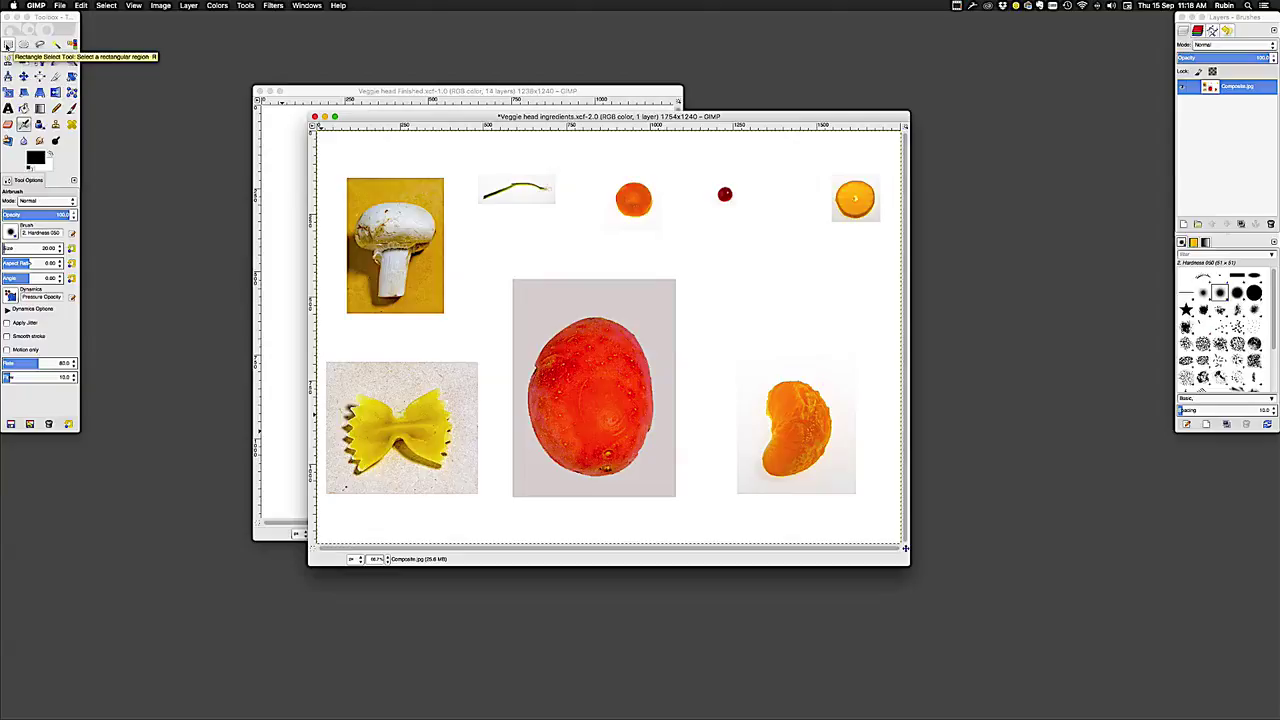
Draw a rectangular selection over the red potato's upper part, adjust it to about 714 × 407 px, and commit it
{"action": "left_click", "coordinate": [7, 44]}
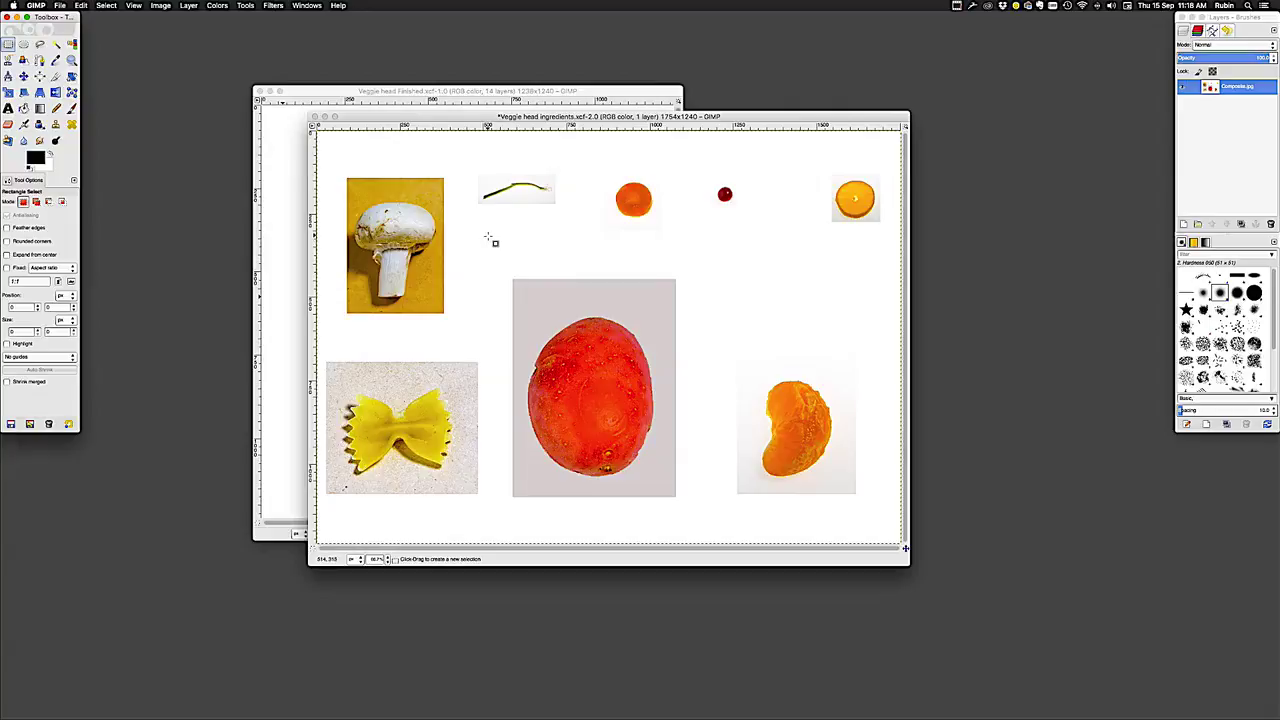
{"action": "left_click_drag", "start_coordinate": [489, 237], "coordinate": [733, 388]}
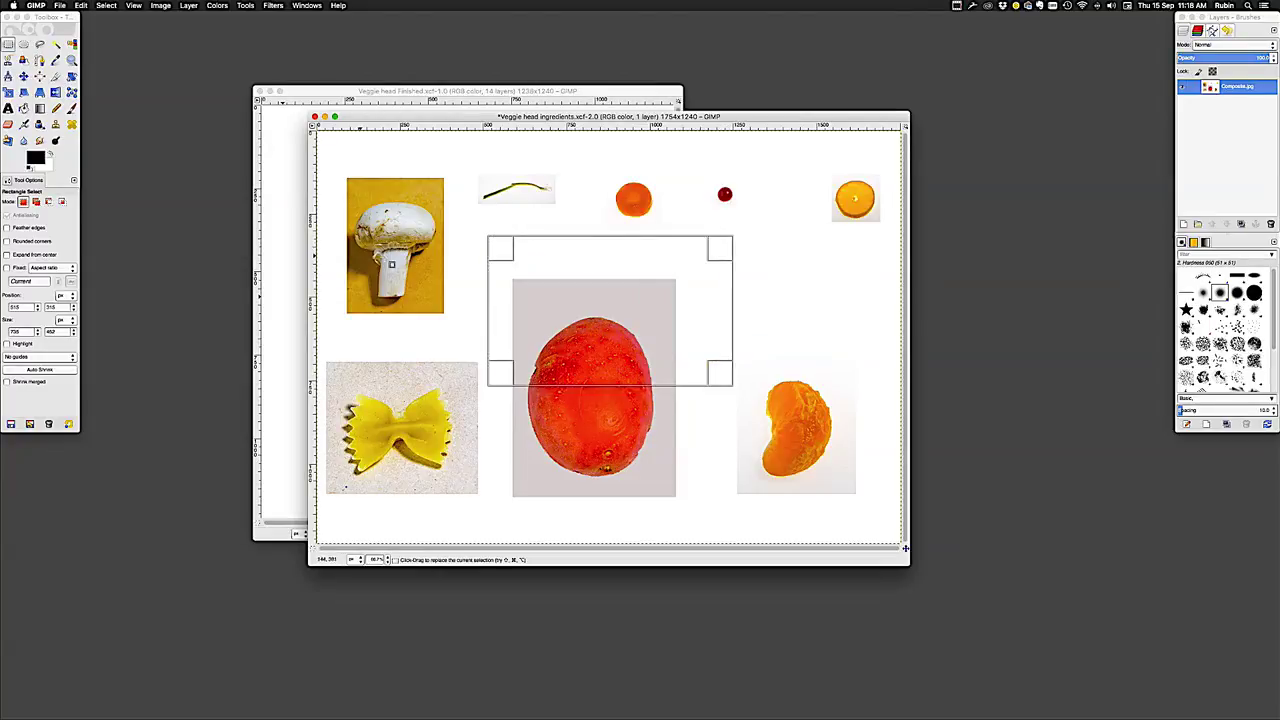
{"action": "mouse_move", "coordinate": [500, 253]}
{"action": "left_mouse_down"}
{"action": "mouse_move", "coordinate": [551, 269]}
{"action": "mouse_move", "coordinate": [508, 267]}
{"action": "left_mouse_up"}
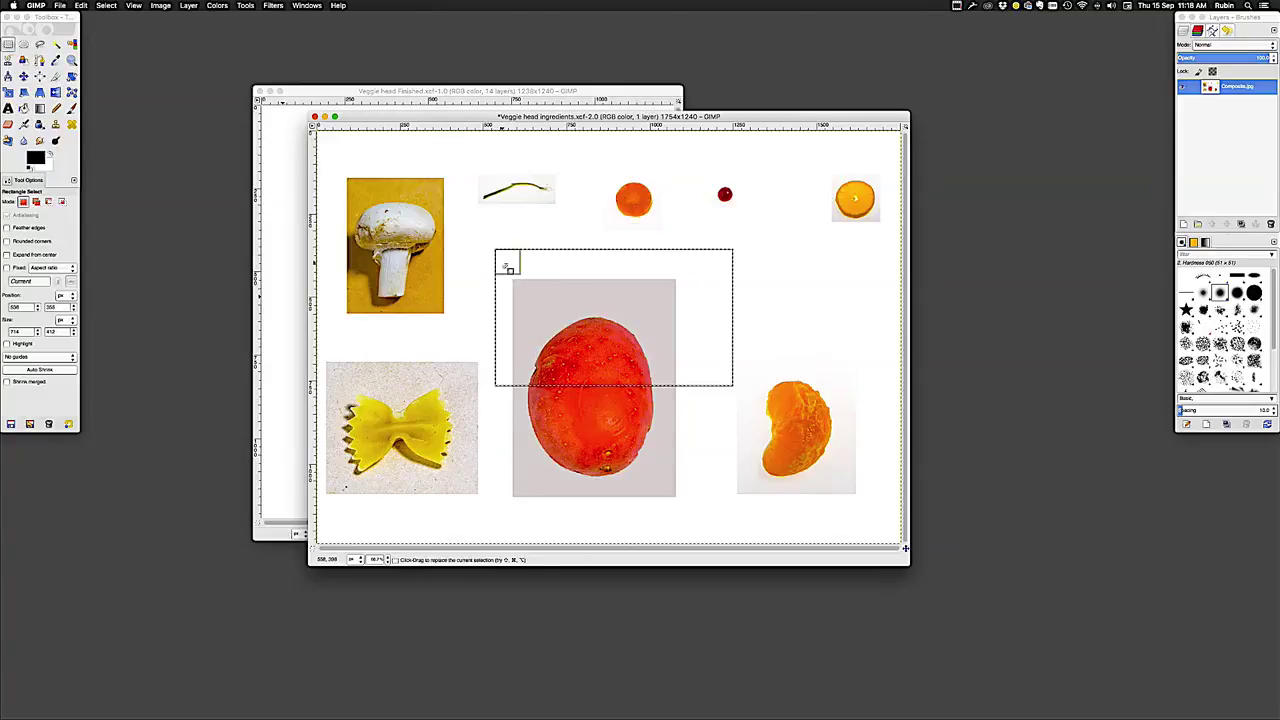
{"action": "left_click", "coordinate": [599, 264]}
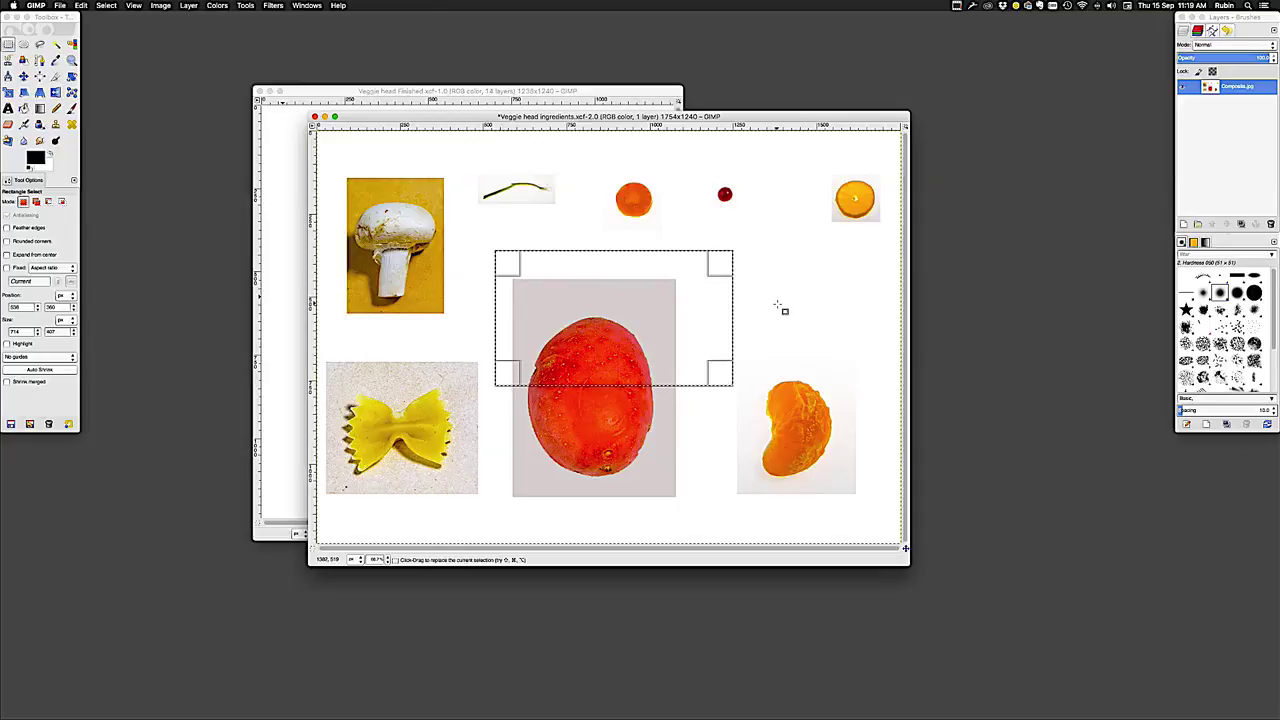
{"action": "key", "text": "Return"}
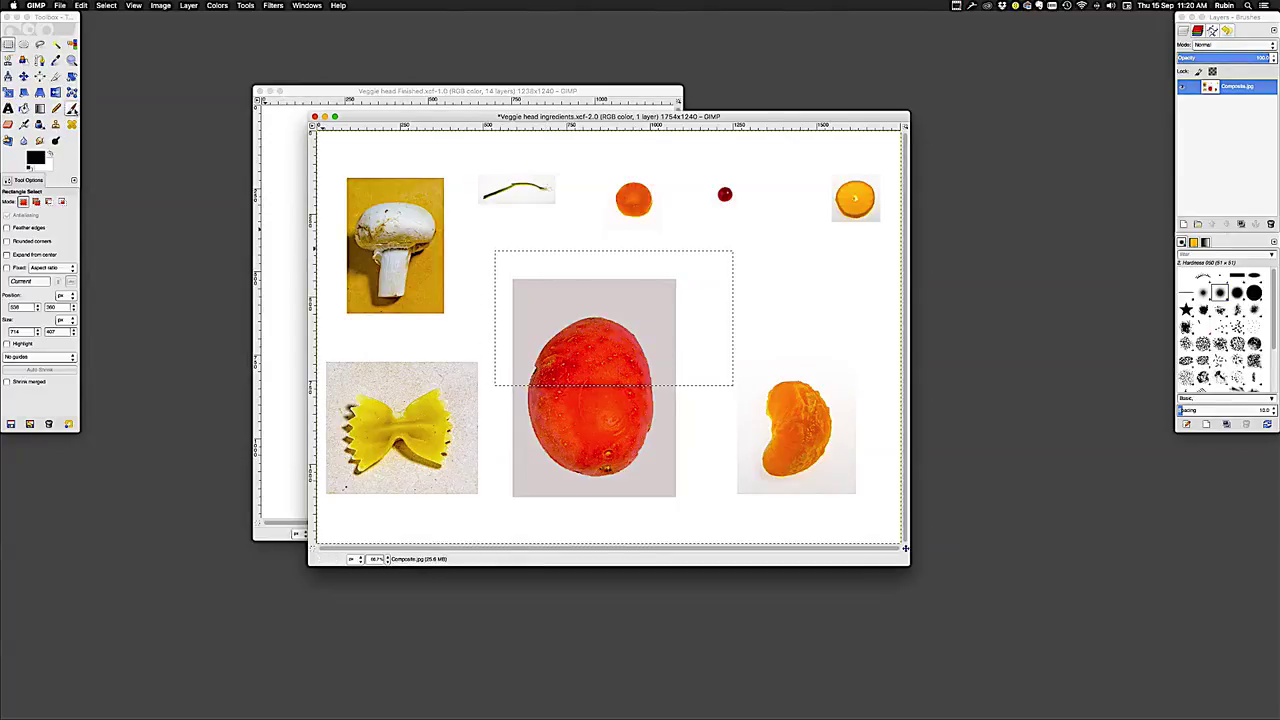
Paint black test strokes across the selection's upper edge with the Paintbrush and undo them
{"action": "left_click", "coordinate": [71, 108]}
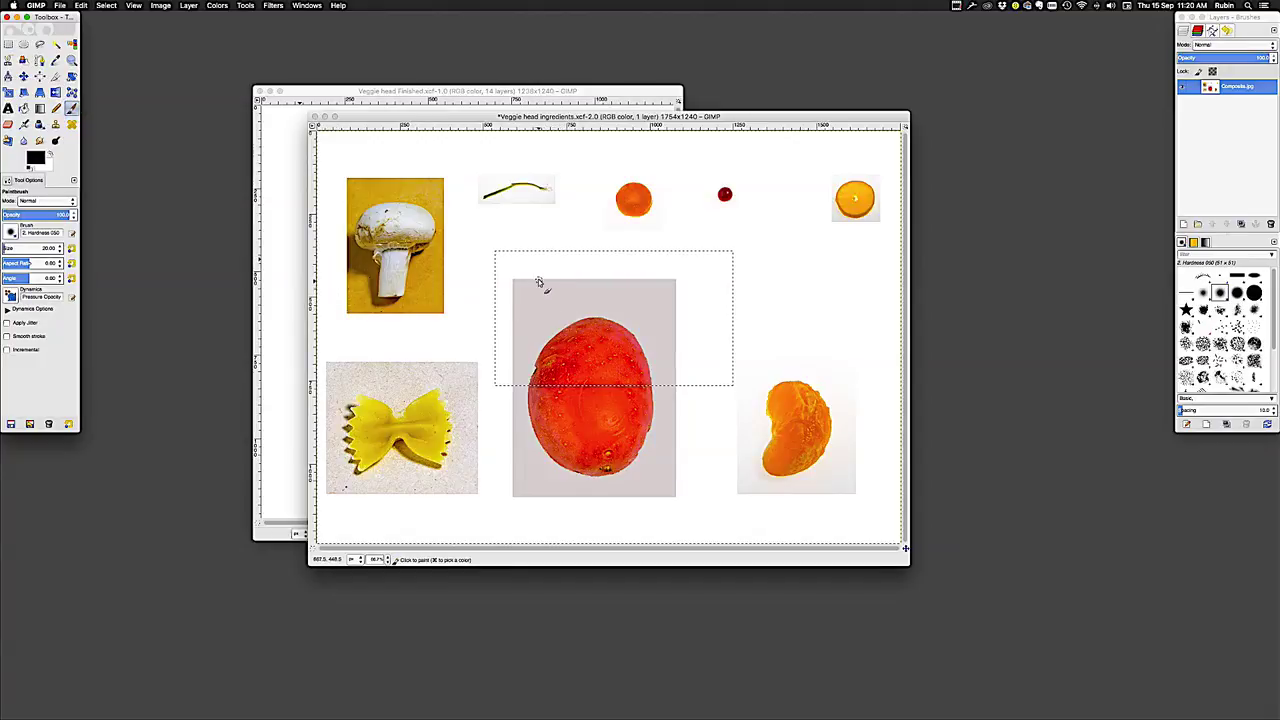
{"action": "left_click_drag", "start_coordinate": [521, 268], "coordinate": [601, 262]}
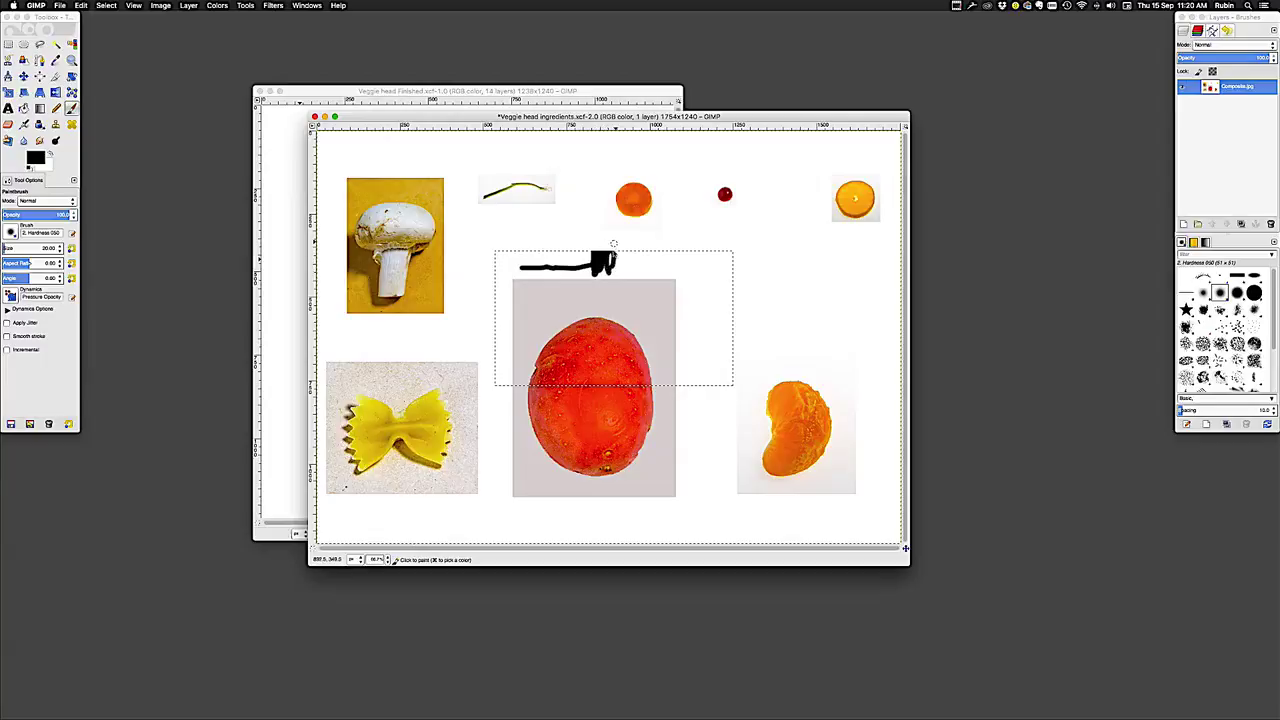
{"action": "left_click_drag", "start_coordinate": [612, 259], "coordinate": [606, 258]}
{"action": "key", "text": "ctrl"}
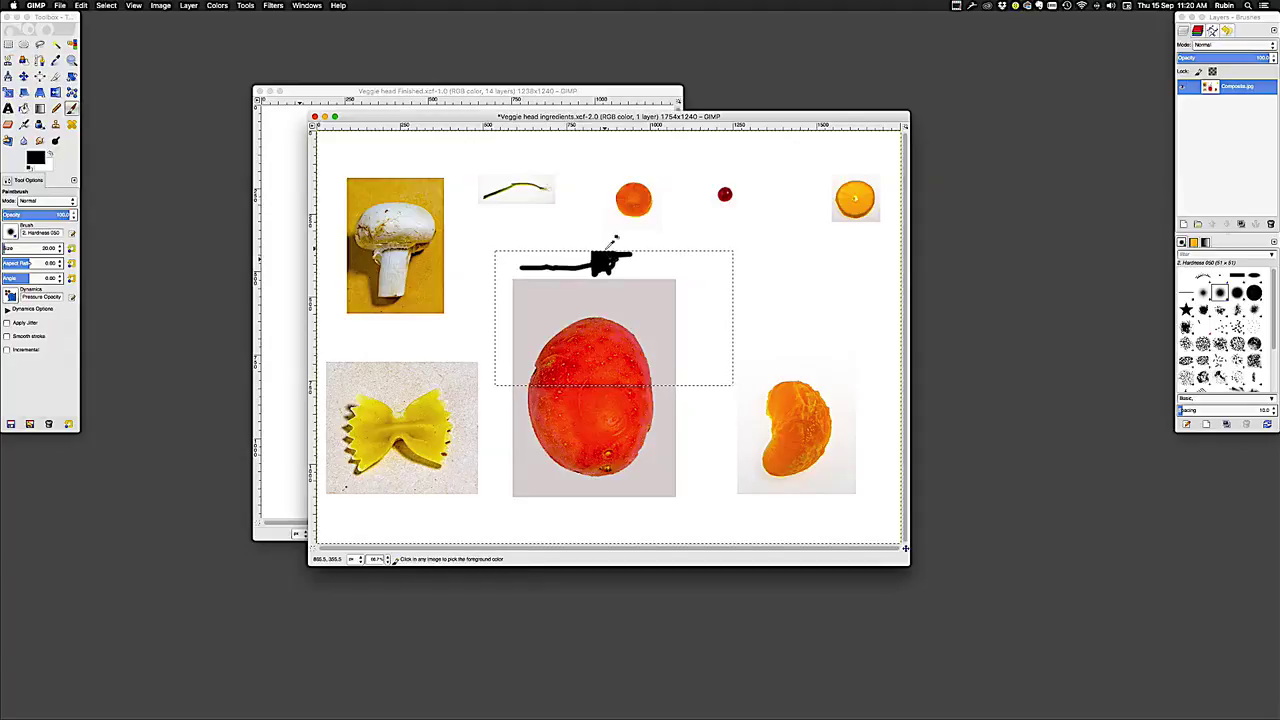
{"action": "key", "text": "ctrl+z"}
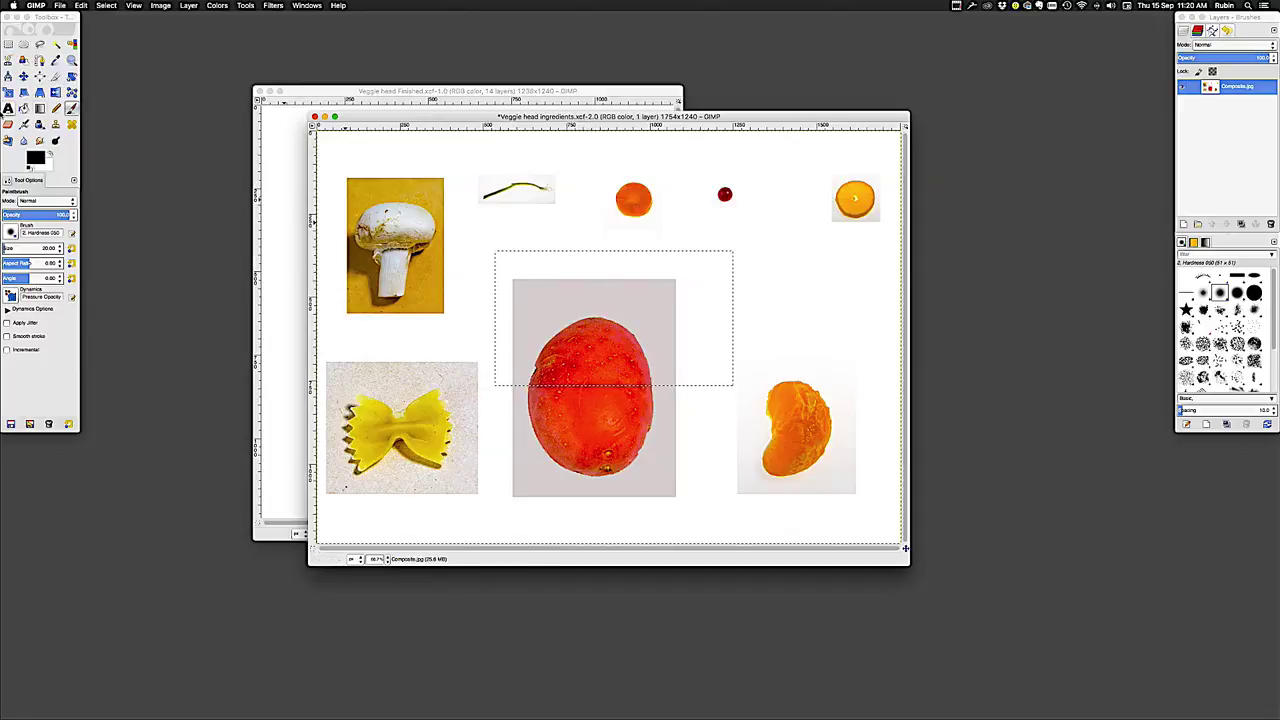
Select the green stem with a rectangle about 309 × 141 px and add a second one, about 261 × 336 px, beside the potato
{"action": "left_click", "coordinate": [8, 45]}
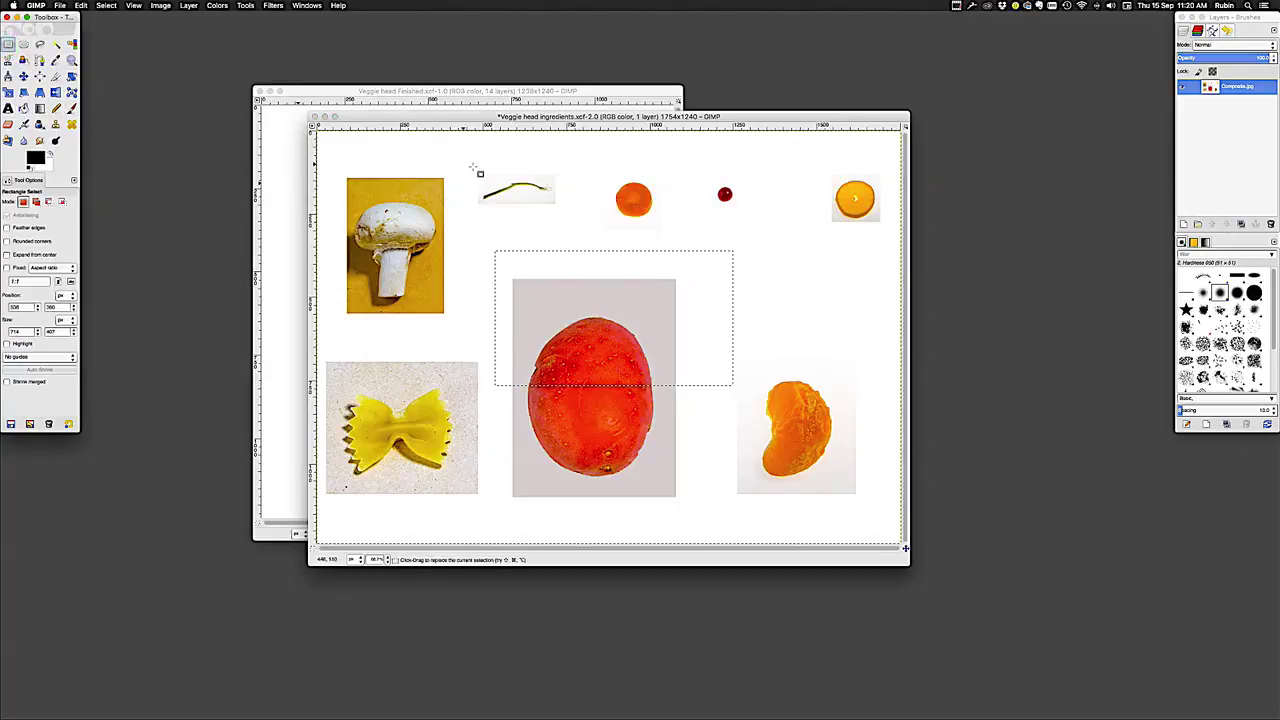
{"action": "left_click_drag", "start_coordinate": [466, 163], "coordinate": [572, 211]}
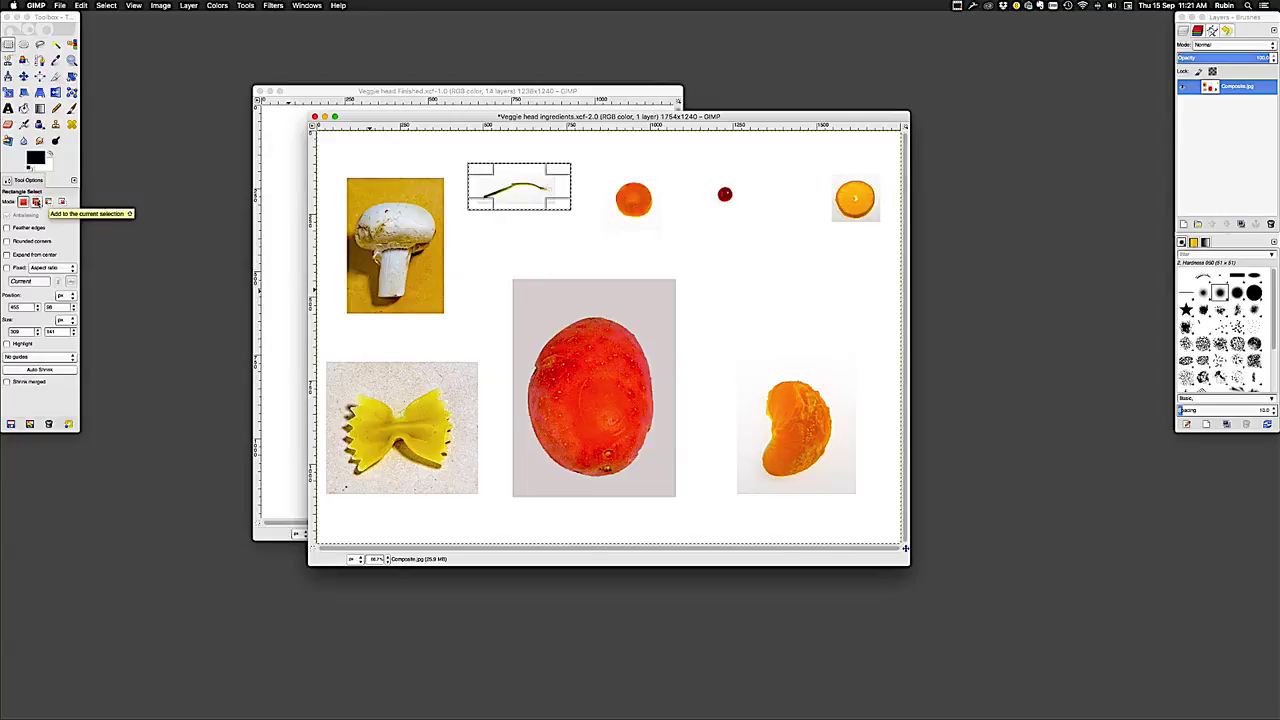
{"action": "left_click", "coordinate": [35, 202]}
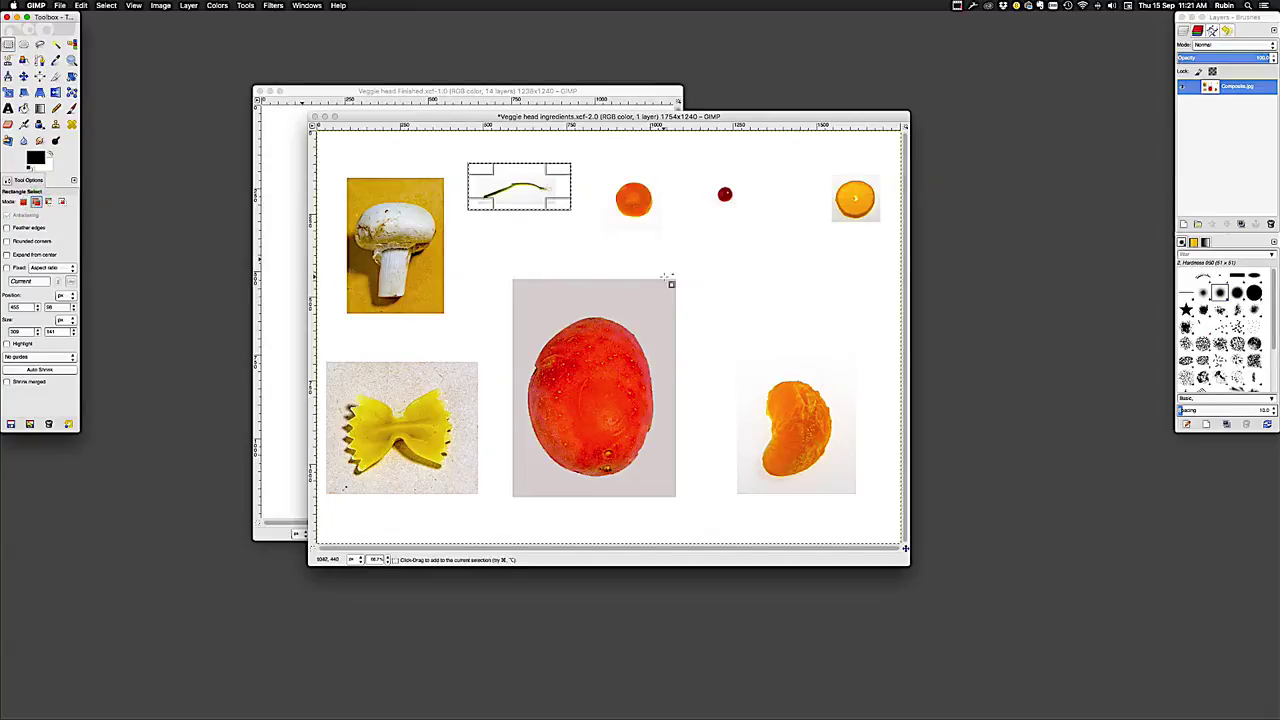
{"action": "left_click_drag", "start_coordinate": [632, 258], "coordinate": [724, 374]}
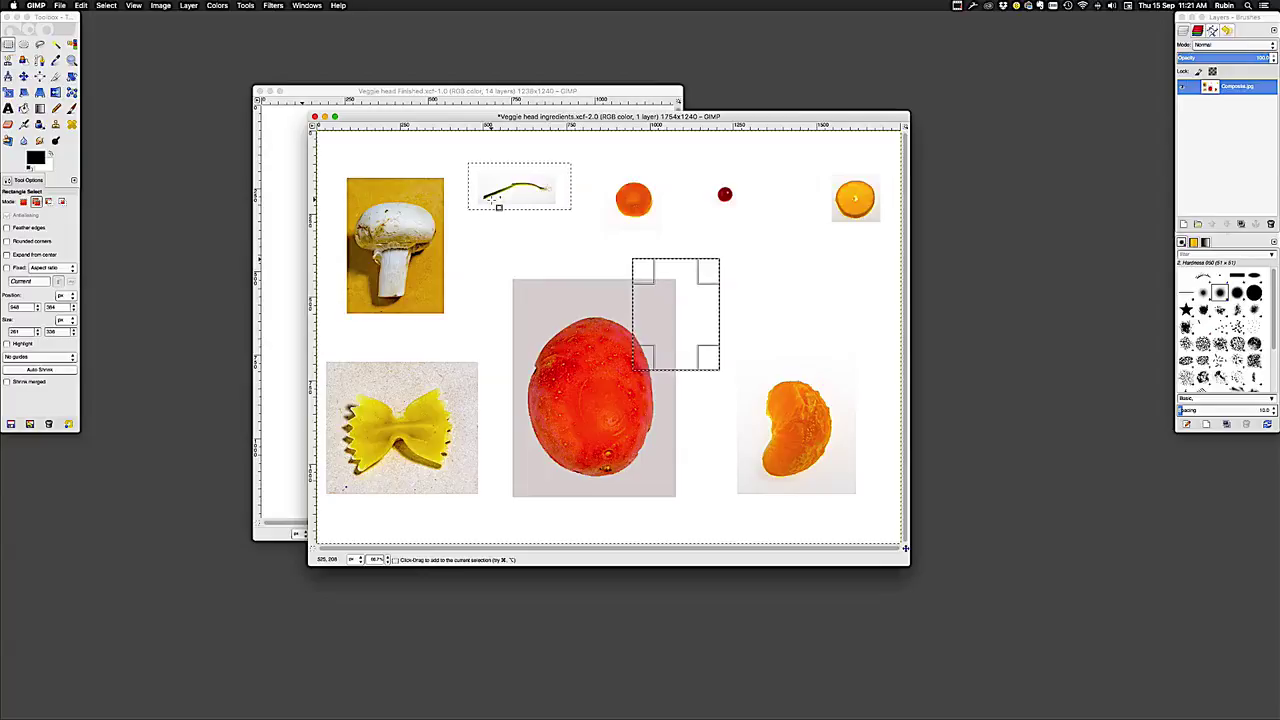
{"action": "key", "text": "Return"}
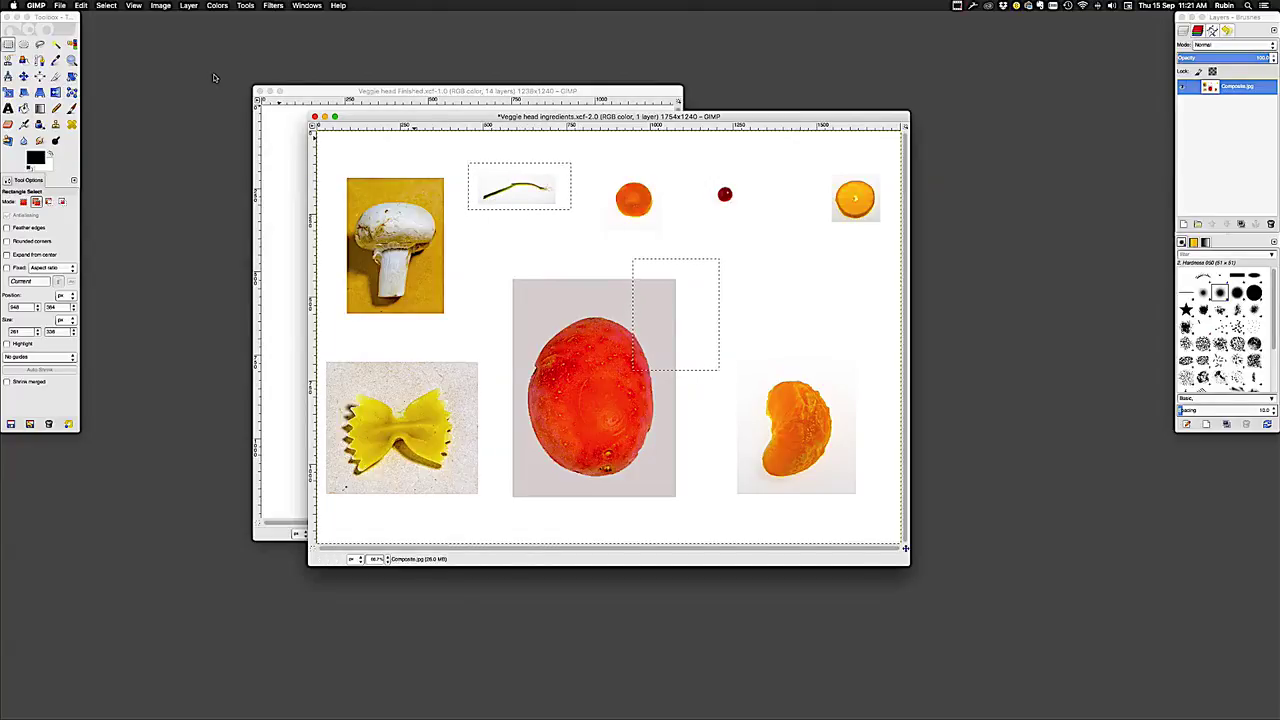
Apply the Neon edge-detect filter to both selected areas with radius 5.00 and amount 0.00
{"action": "left_click", "coordinate": [273, 7]}
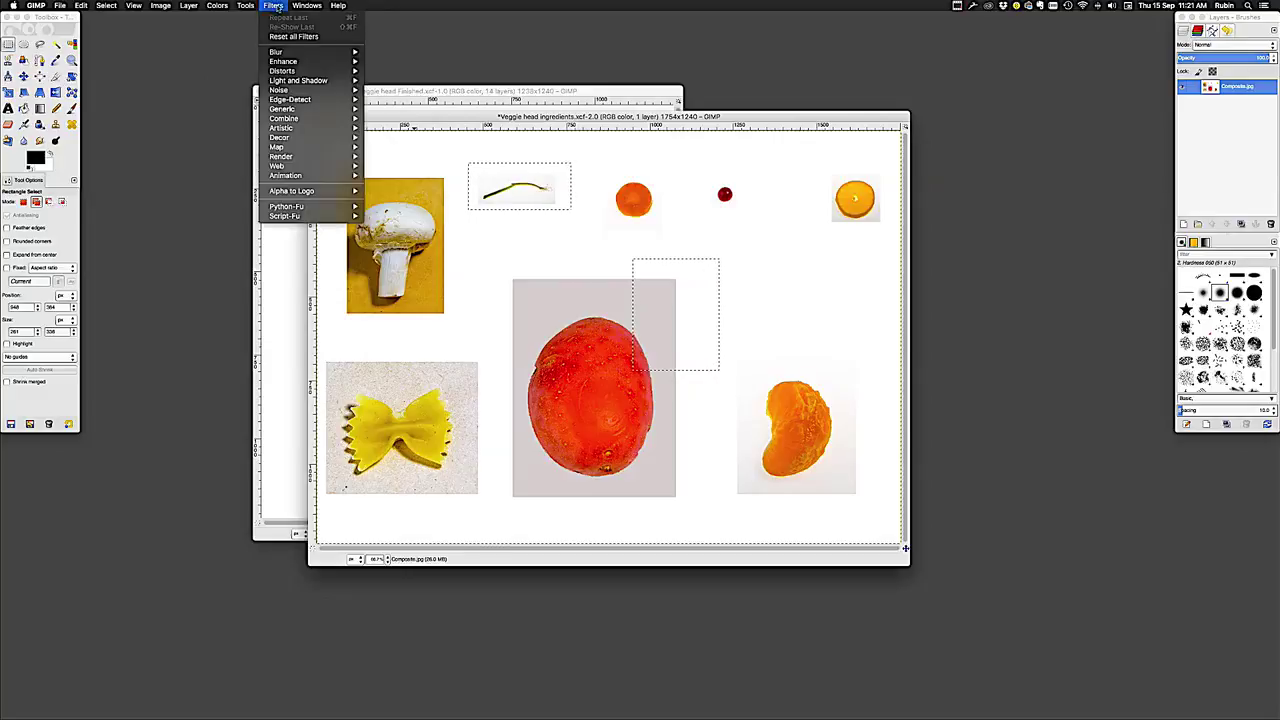
{"action": "mouse_move", "coordinate": [303, 92]}
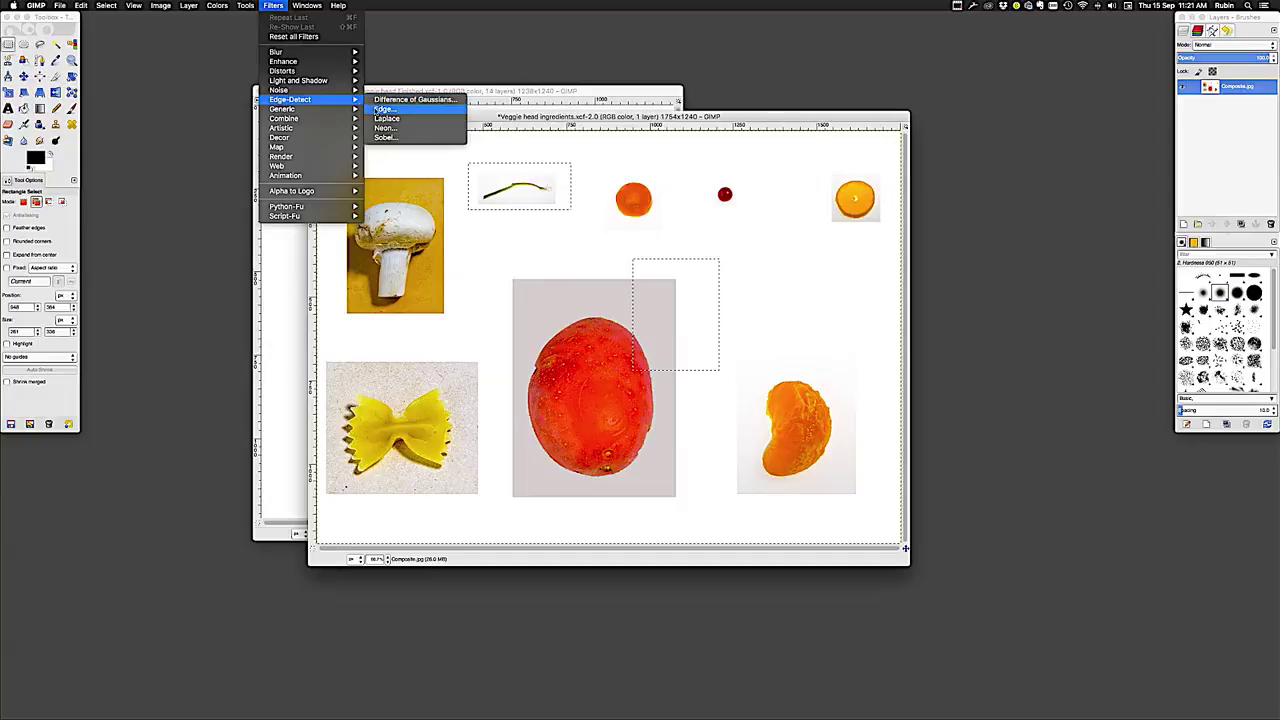
{"action": "left_click", "coordinate": [385, 130]}
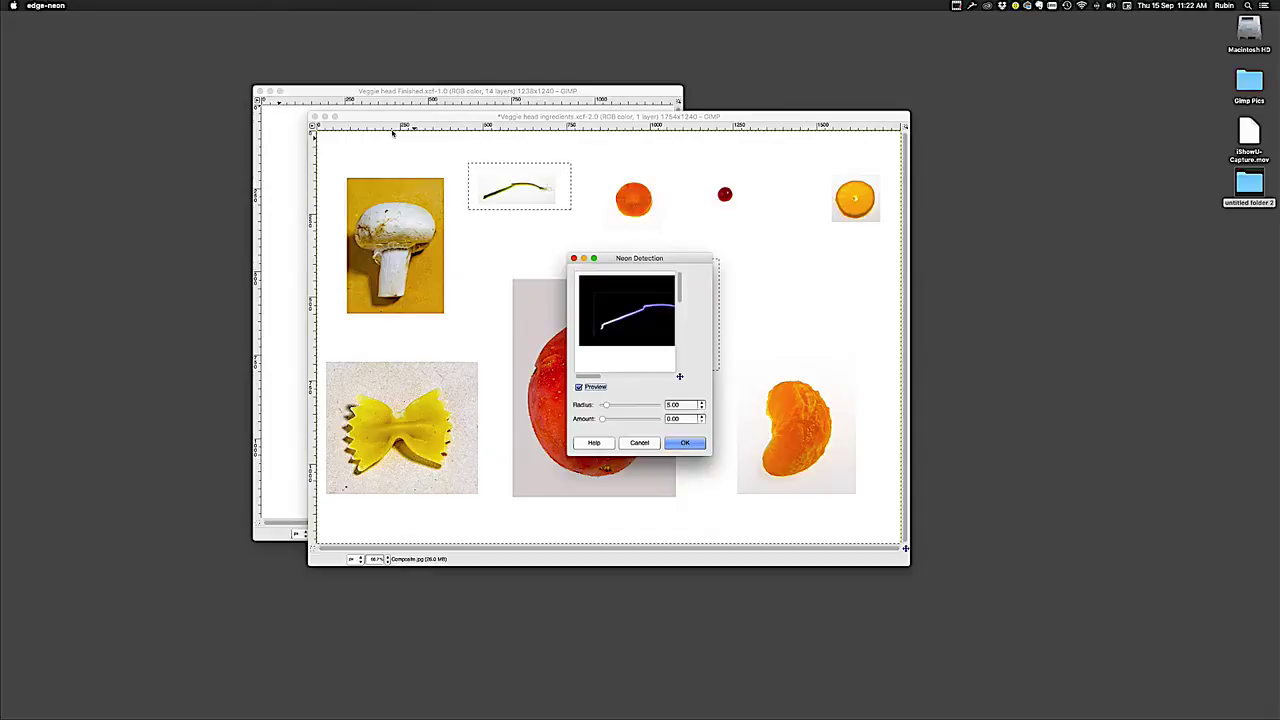
{"action": "left_click", "coordinate": [683, 444]}
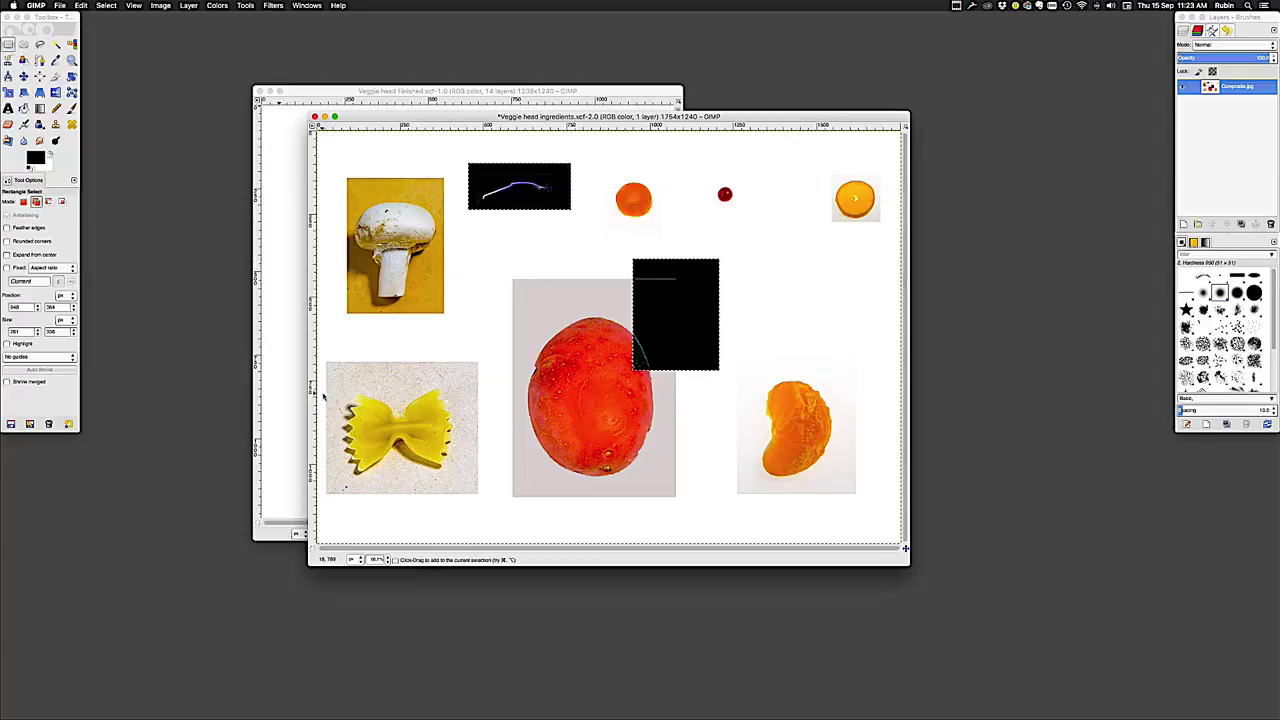
Undo the Neon filter and clear the selection from the ingredients image
{"action": "key", "text": "super"}
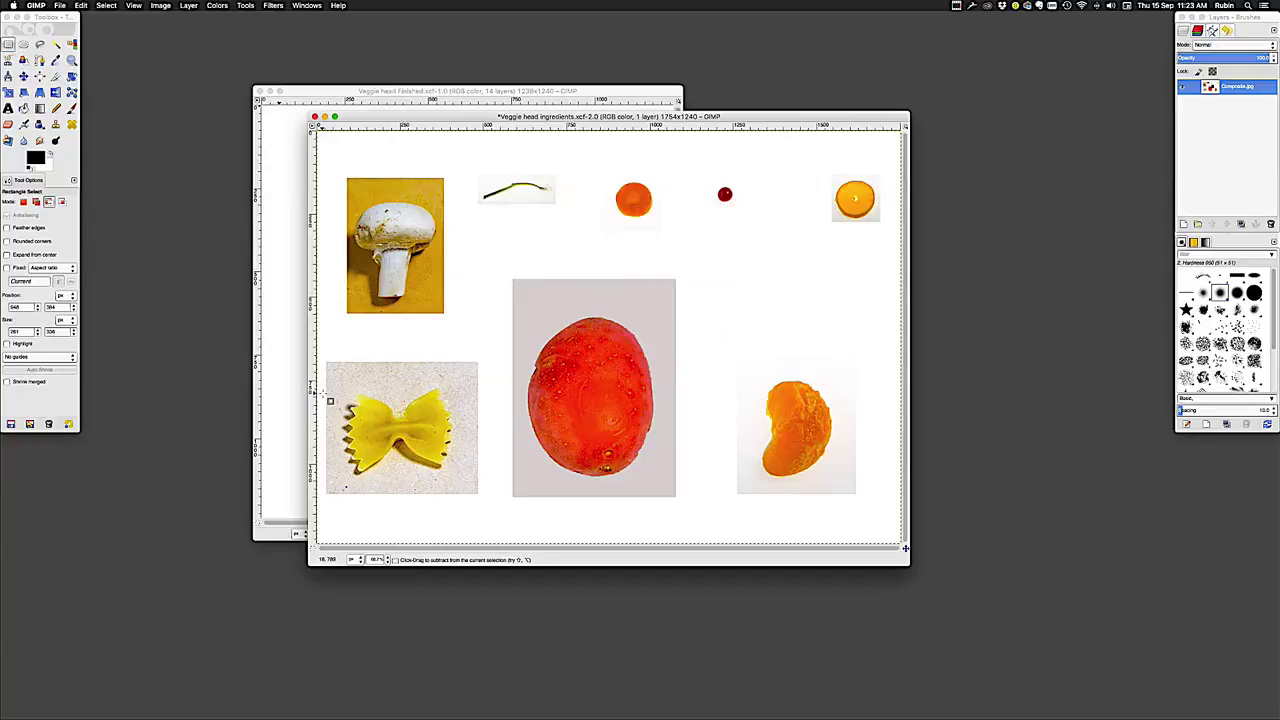
{"action": "left_click_drag", "start_coordinate": [632, 258], "coordinate": [718, 370]}
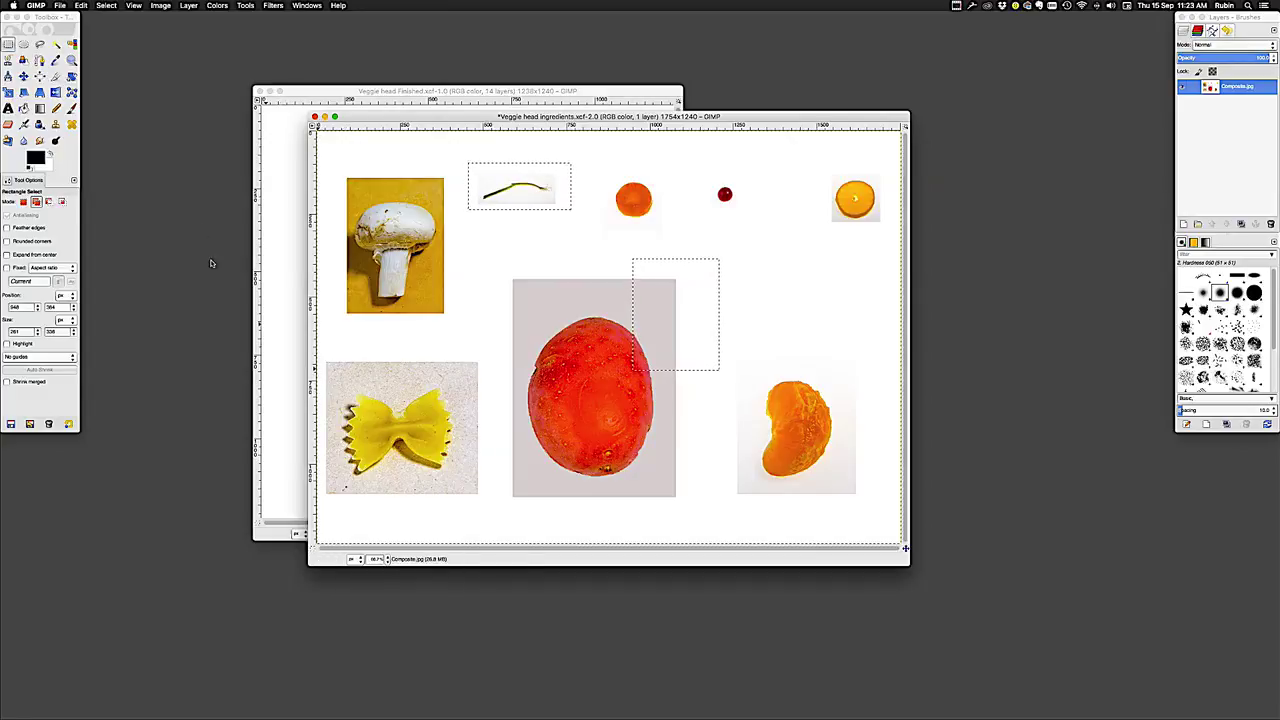
{"action": "left_click", "coordinate": [106, 6]}
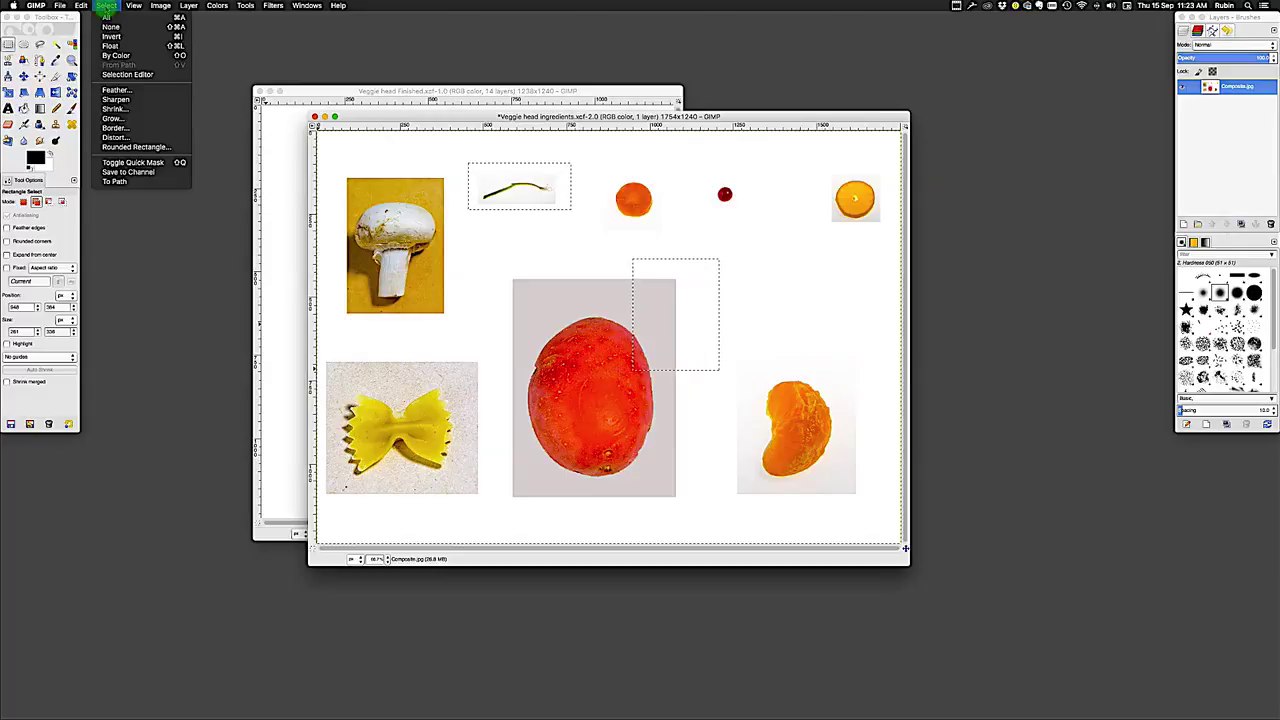
{"action": "left_click", "coordinate": [112, 26]}
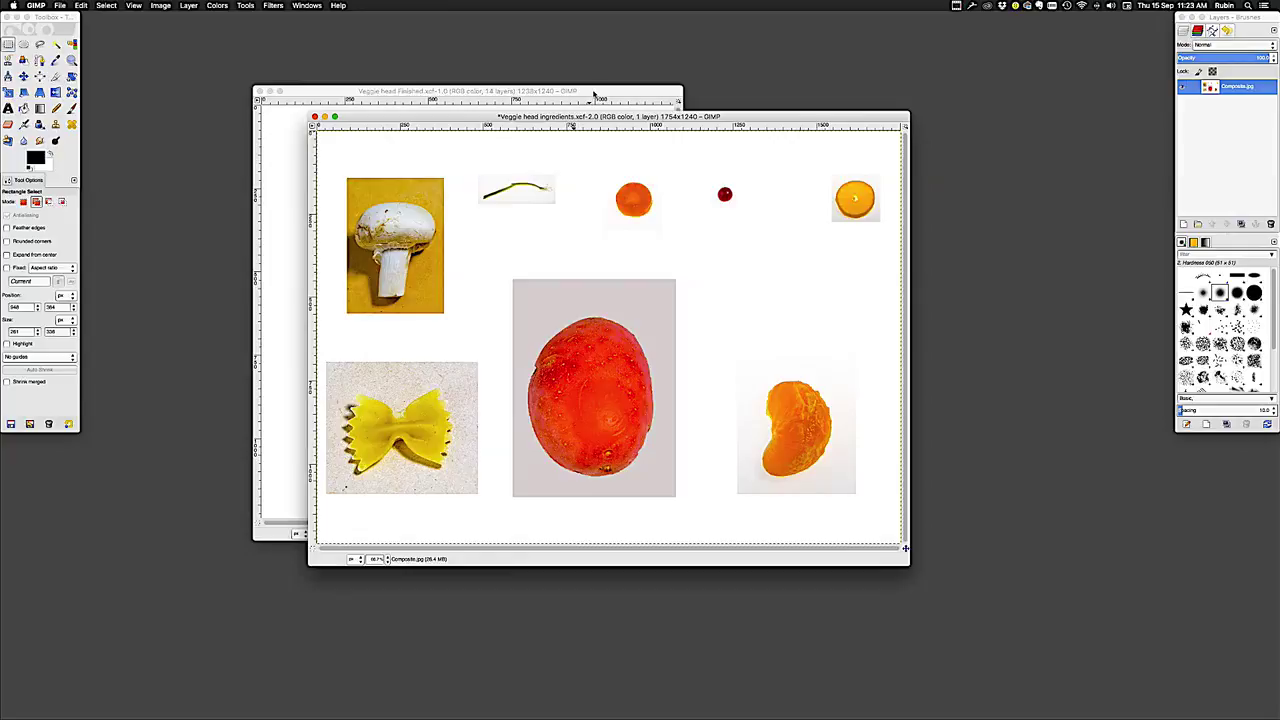
Examine the finished veggie head image and return to the ingredients image
{"action": "left_click", "coordinate": [593, 95]}
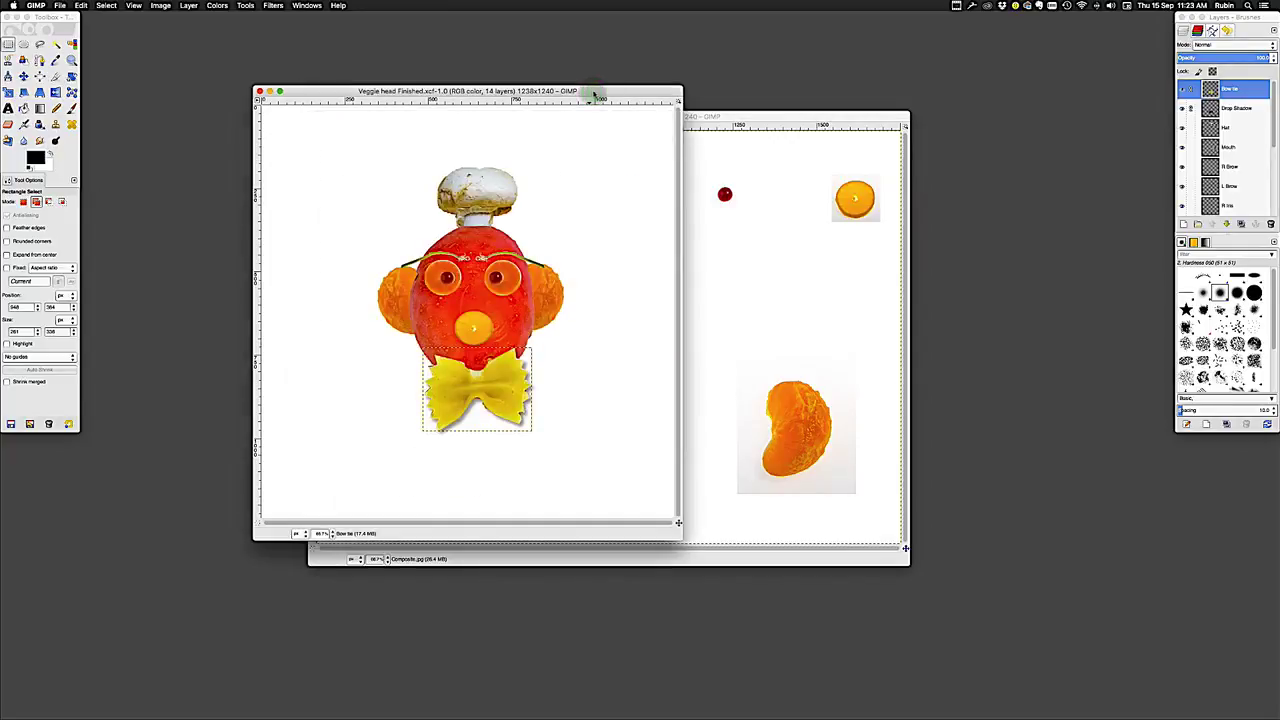
{"action": "left_click", "coordinate": [757, 120]}
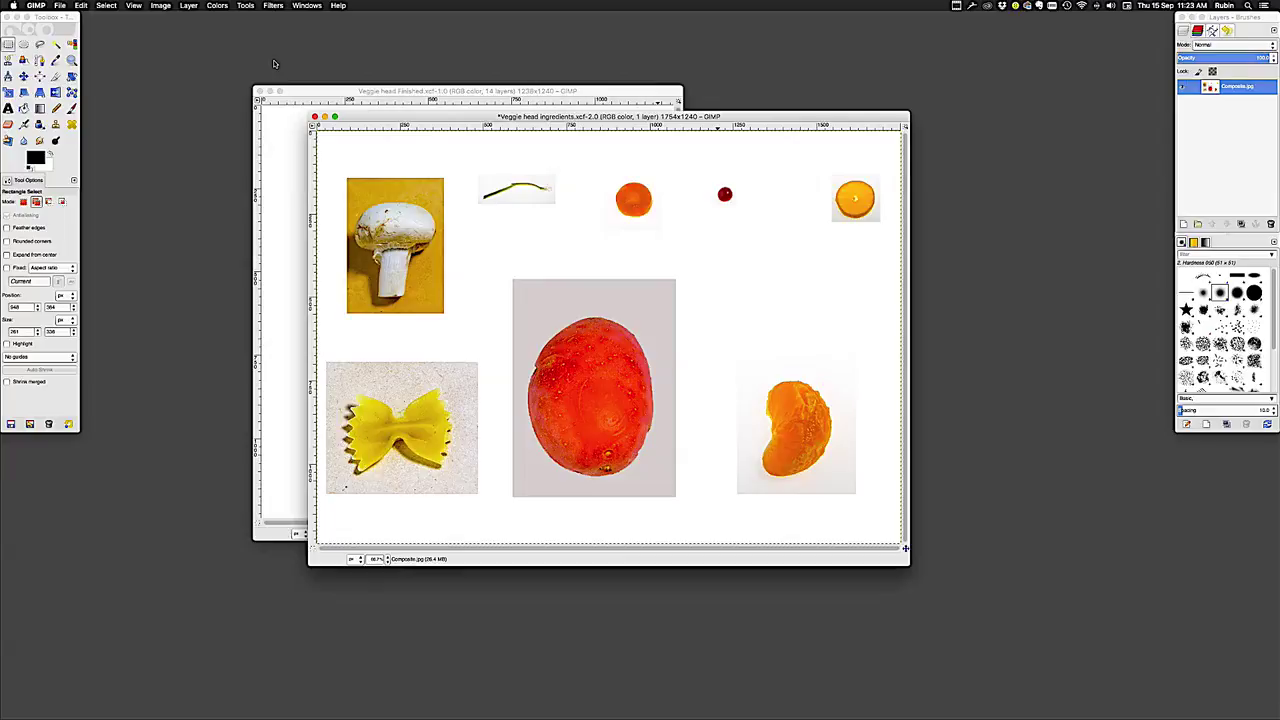
Create a new blank image measuring 200 × 200 mm
{"action": "left_click", "coordinate": [61, 6]}
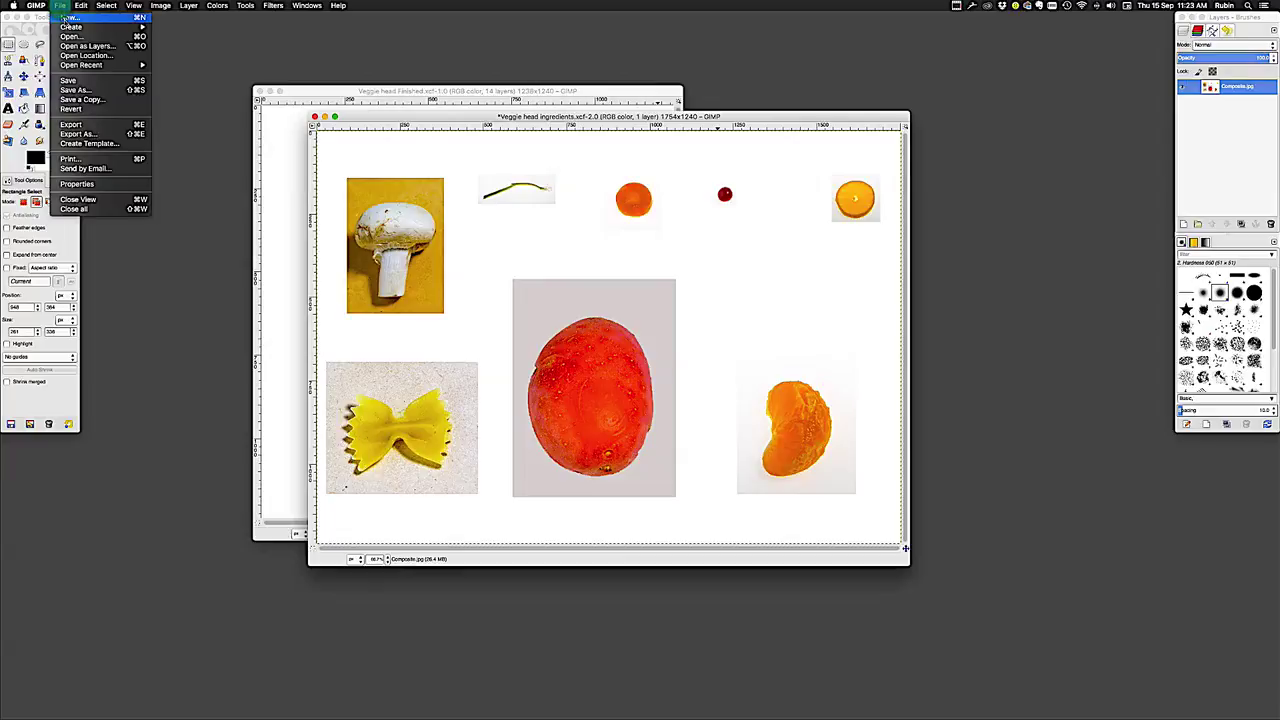
{"action": "left_click", "coordinate": [66, 18]}
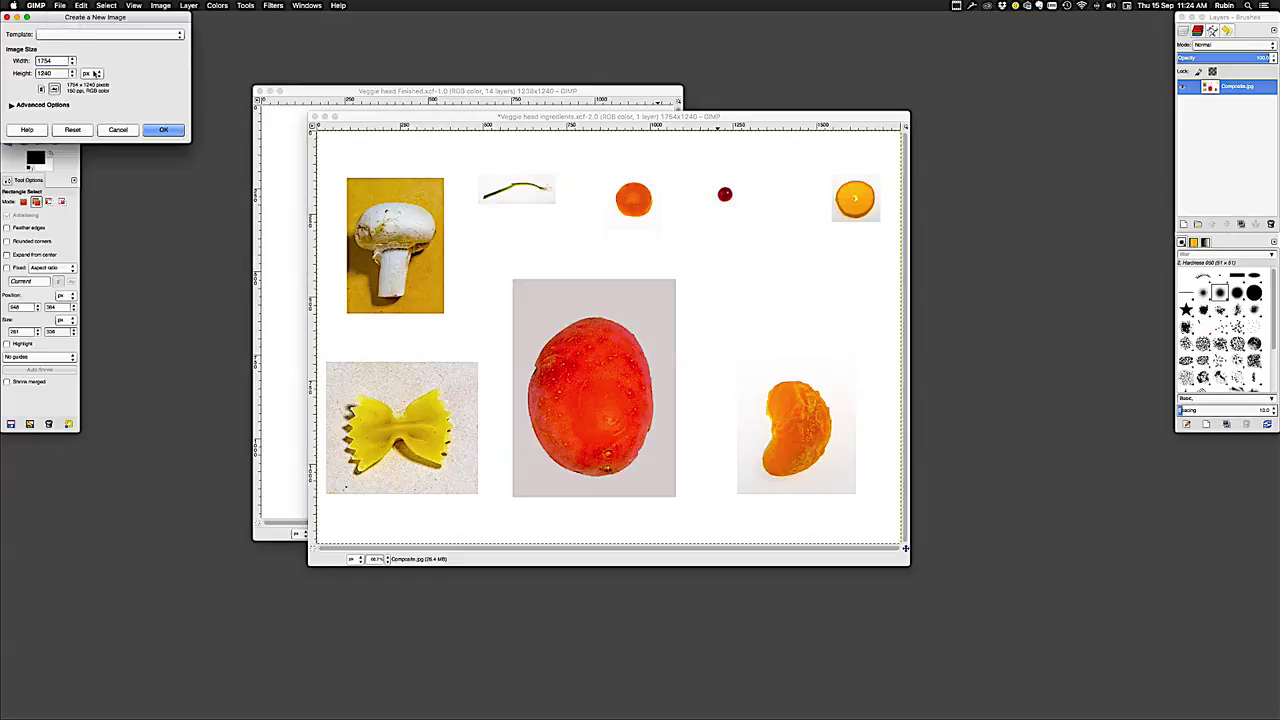
{"action": "left_click", "coordinate": [93, 73]}
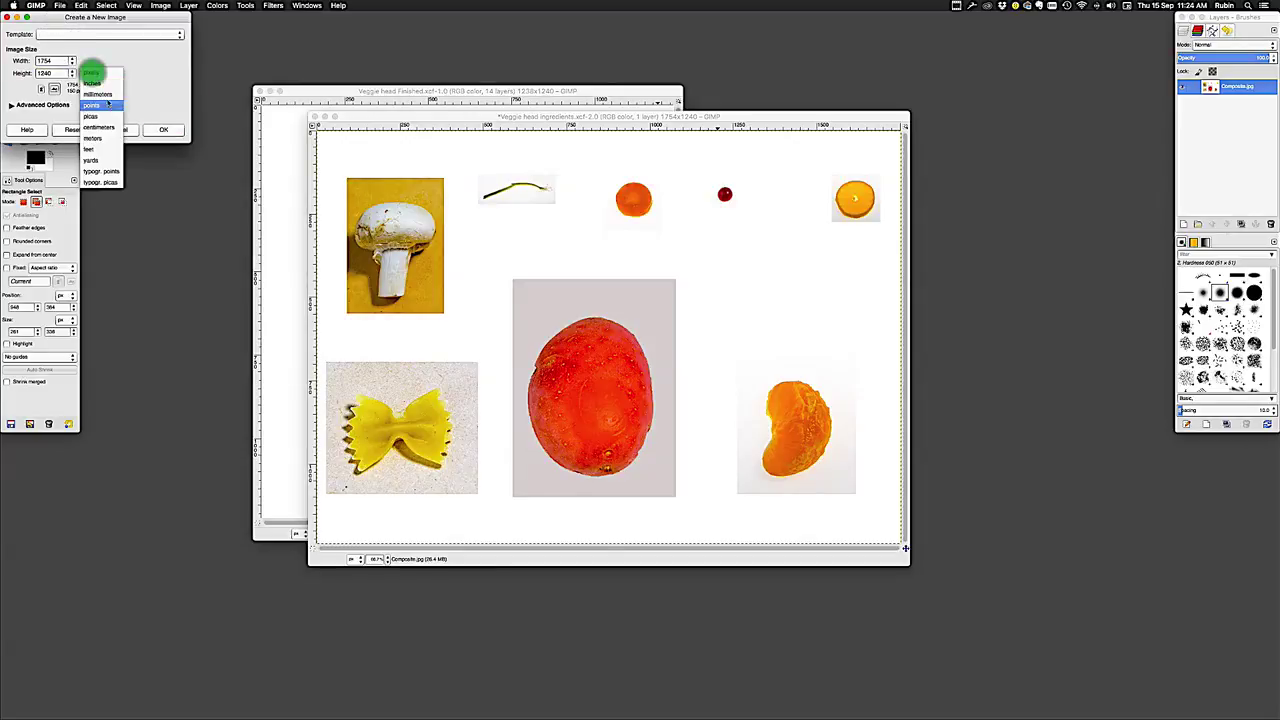
{"action": "left_click", "coordinate": [104, 95]}
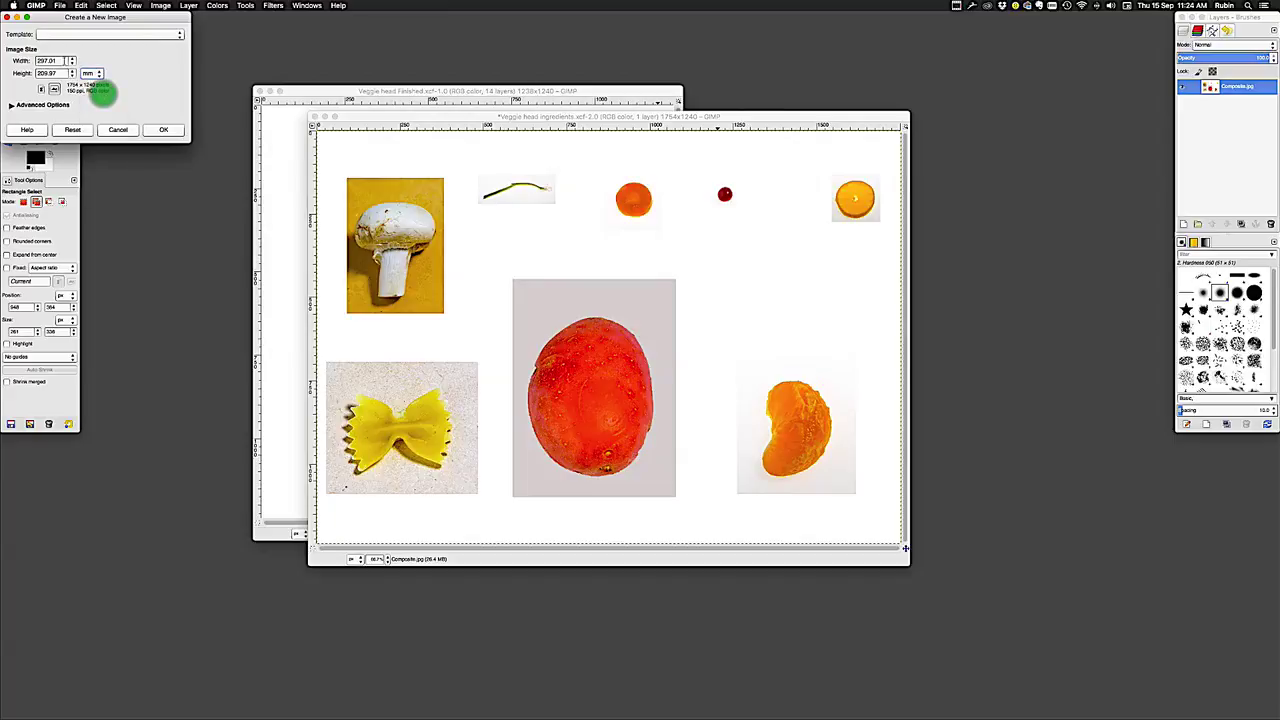
{"action": "double_click", "coordinate": [52, 61]}
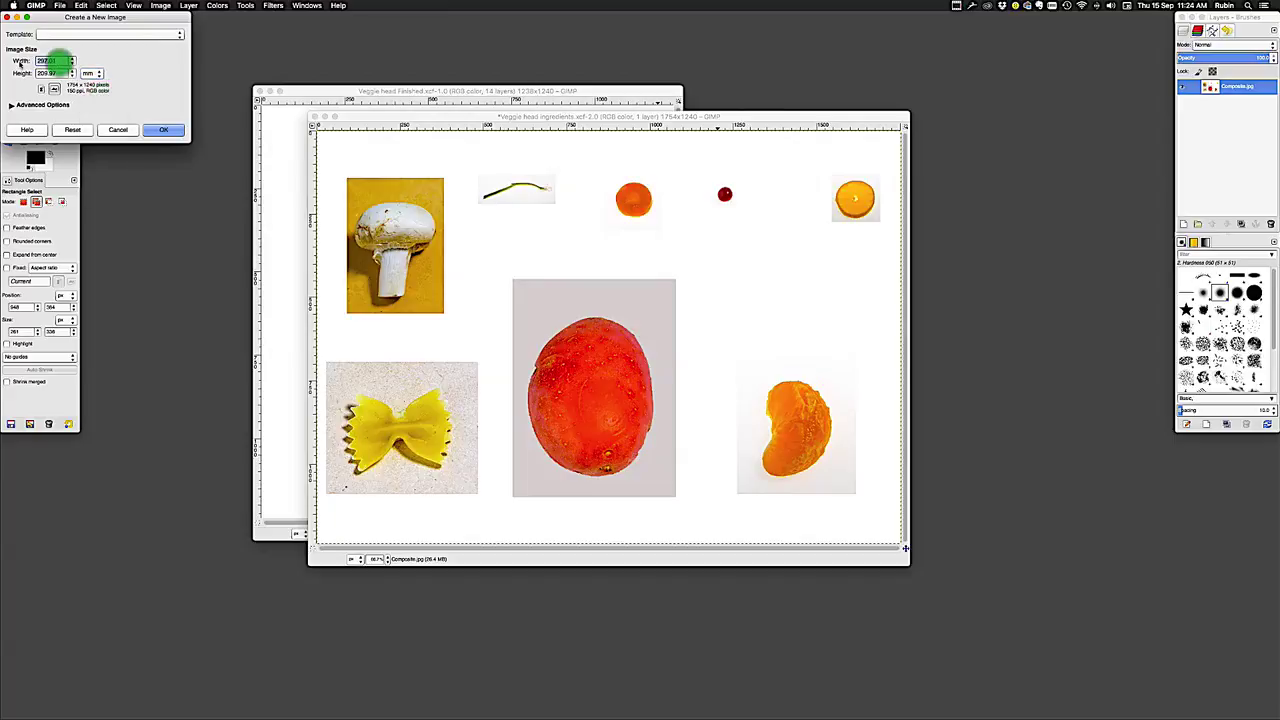
{"action": "type", "text": "200"}
{"action": "left_click", "coordinate": [58, 73]}
{"action": "type", "text": "2"}
{"action": "key", "text": "Return"}
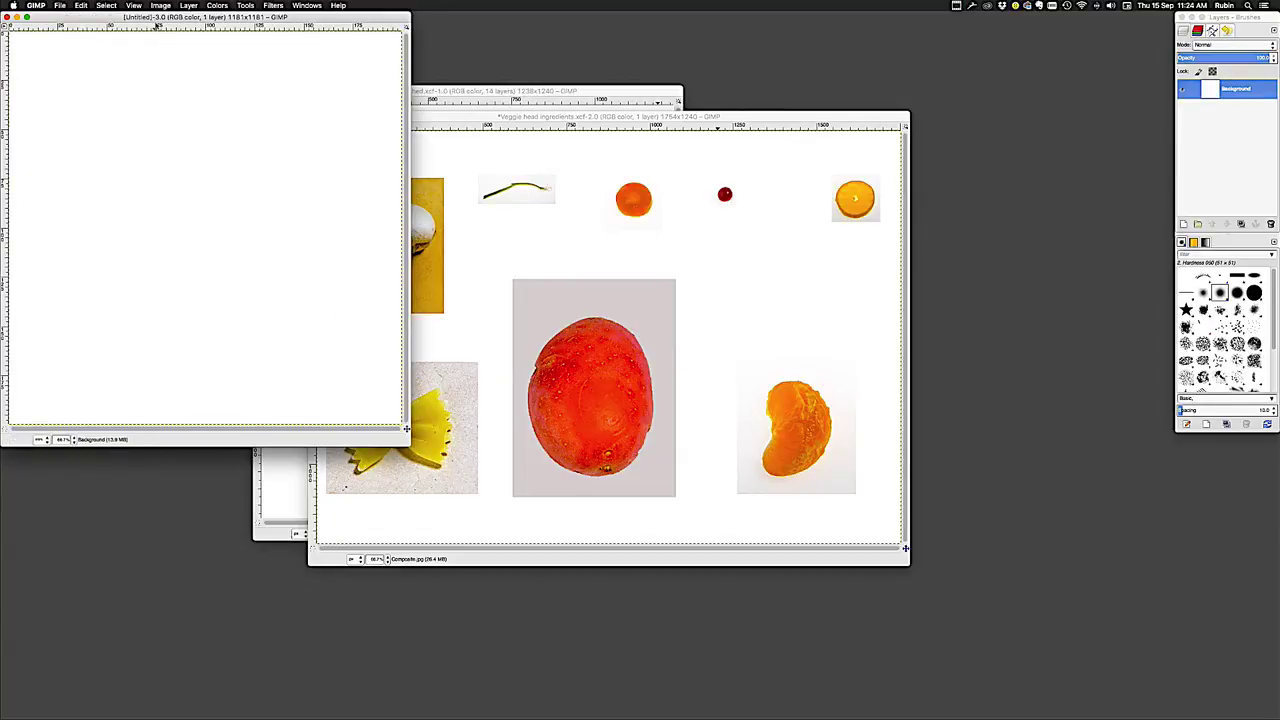
Close the finished veggie head image and place the blank image's window beside the ingredients photos
{"action": "left_click_drag", "start_coordinate": [155, 17], "coordinate": [404, 258]}
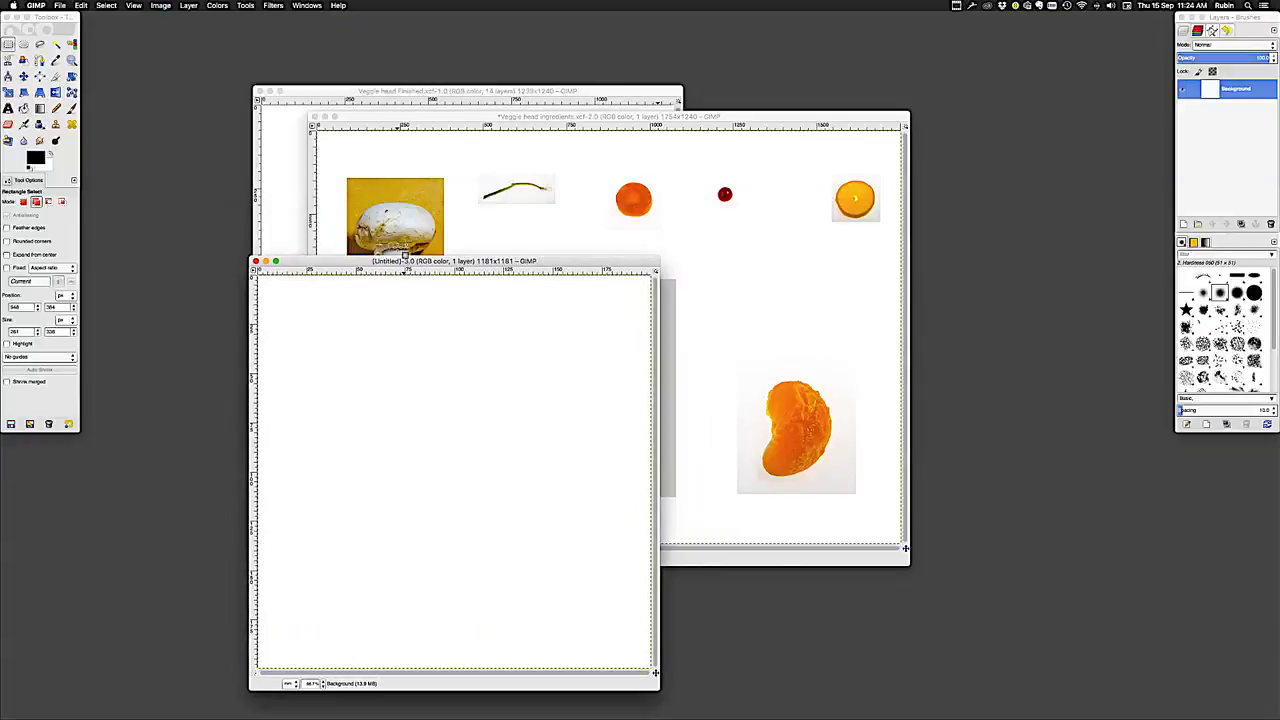
{"action": "left_click", "coordinate": [328, 92]}
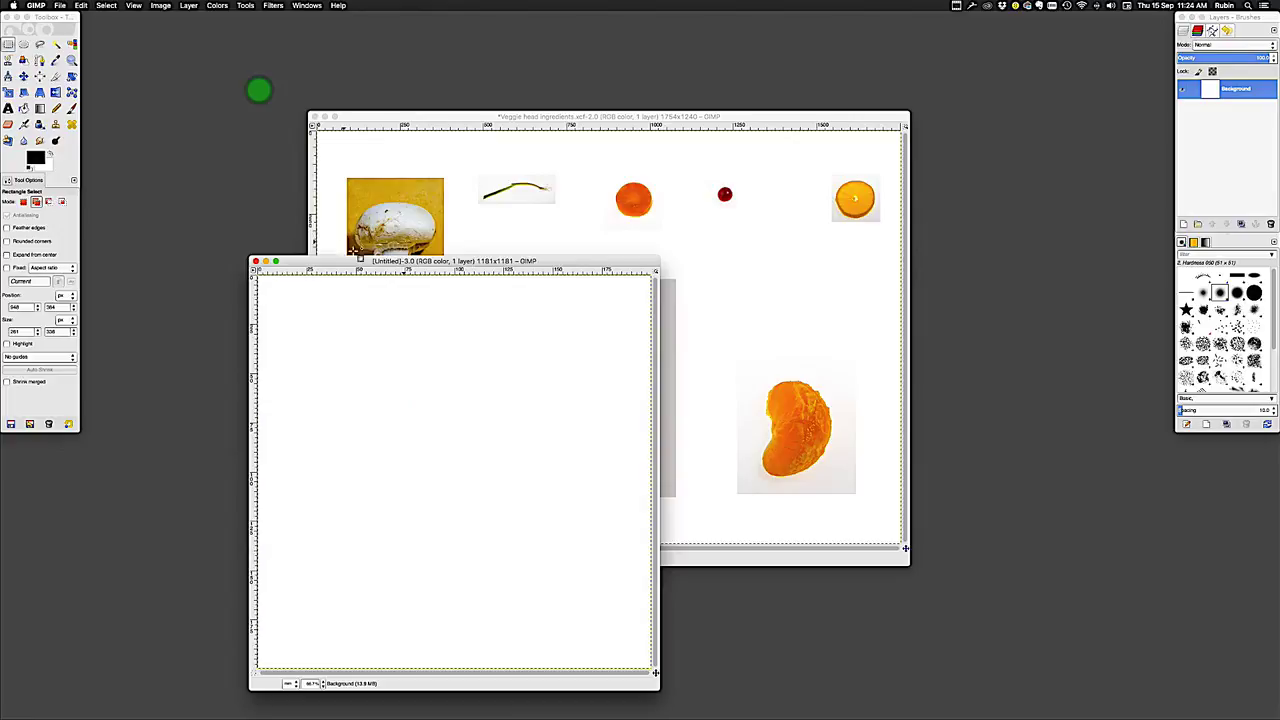
{"action": "left_click_drag", "start_coordinate": [353, 263], "coordinate": [310, 157]}
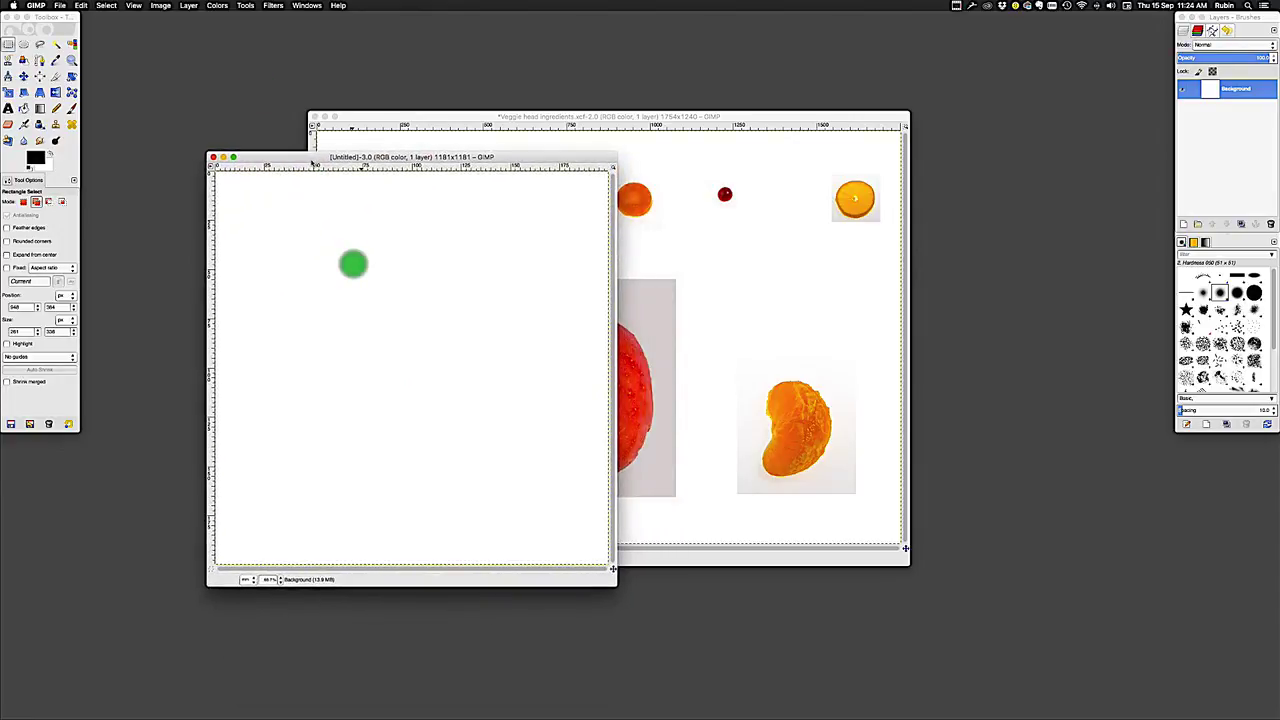
Select the red potato in the ingredients image with Fuzzy Select at a threshold of 60
{"action": "left_click", "coordinate": [735, 117]}
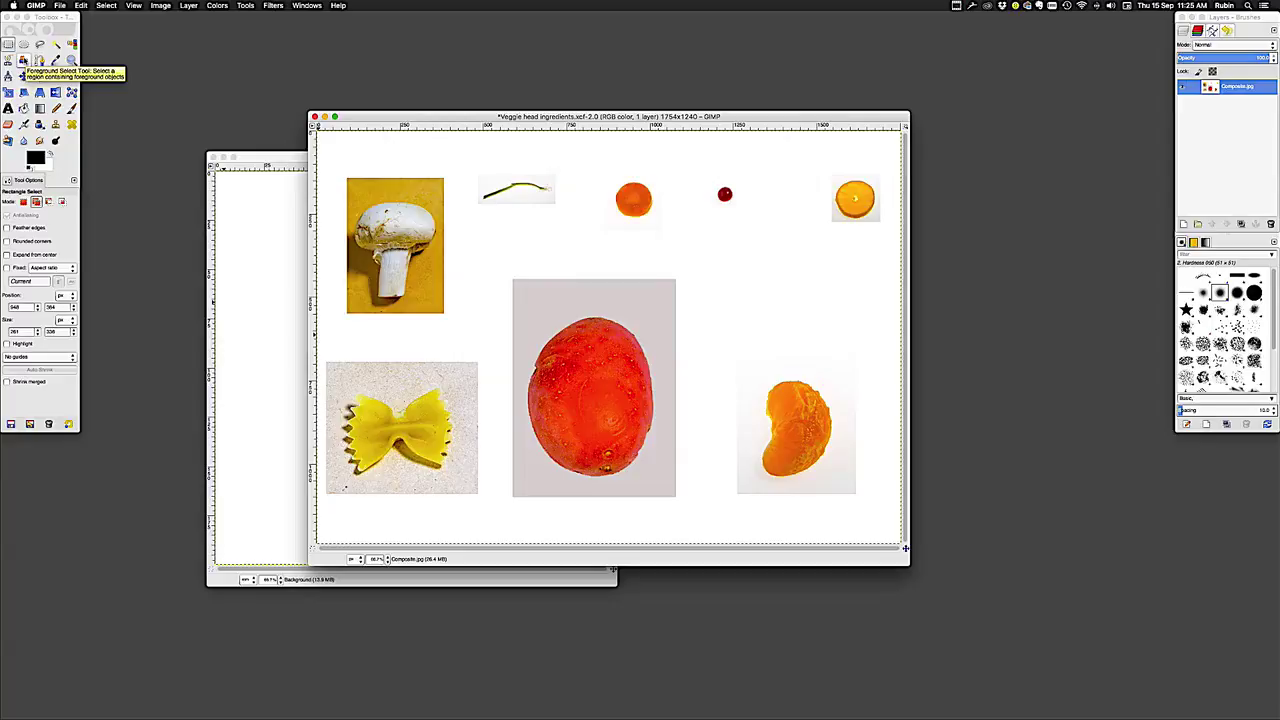
{"action": "left_click", "coordinate": [56, 46]}
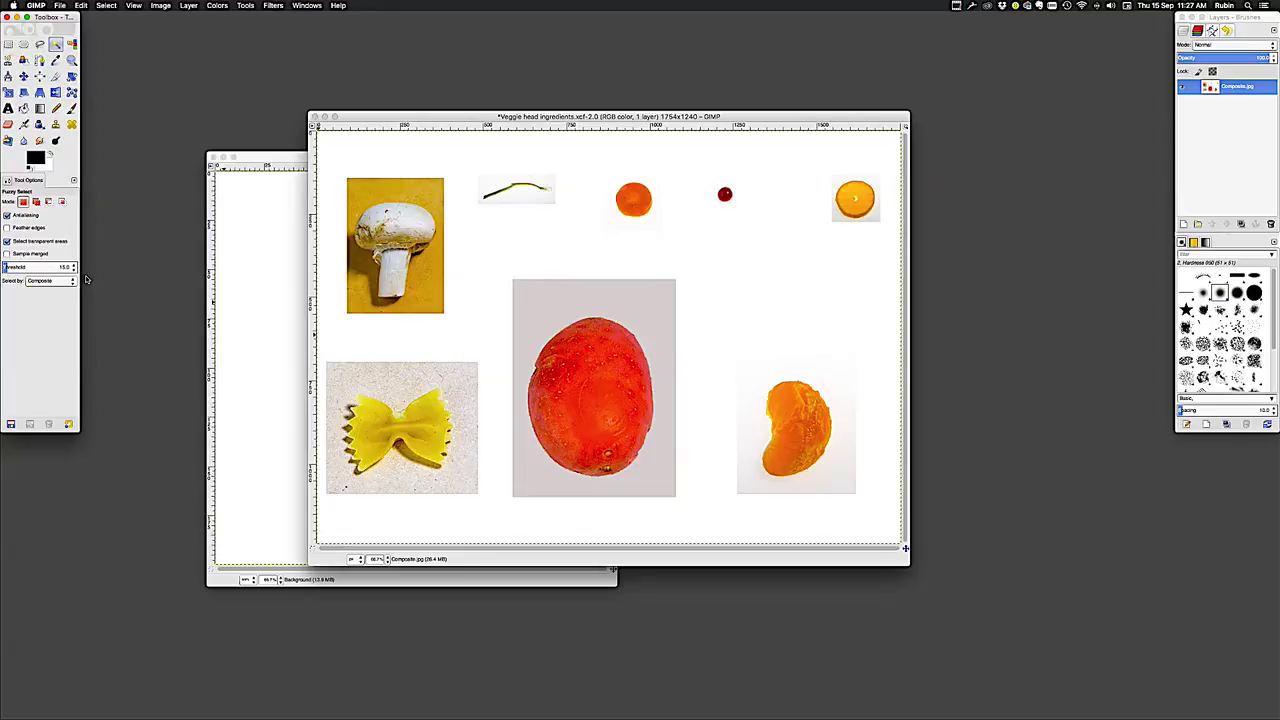
{"action": "scroll", "coordinate": [62, 280], "scroll_direction": "down", "scroll_amount": 1}
{"action": "left_click", "coordinate": [62, 265]}
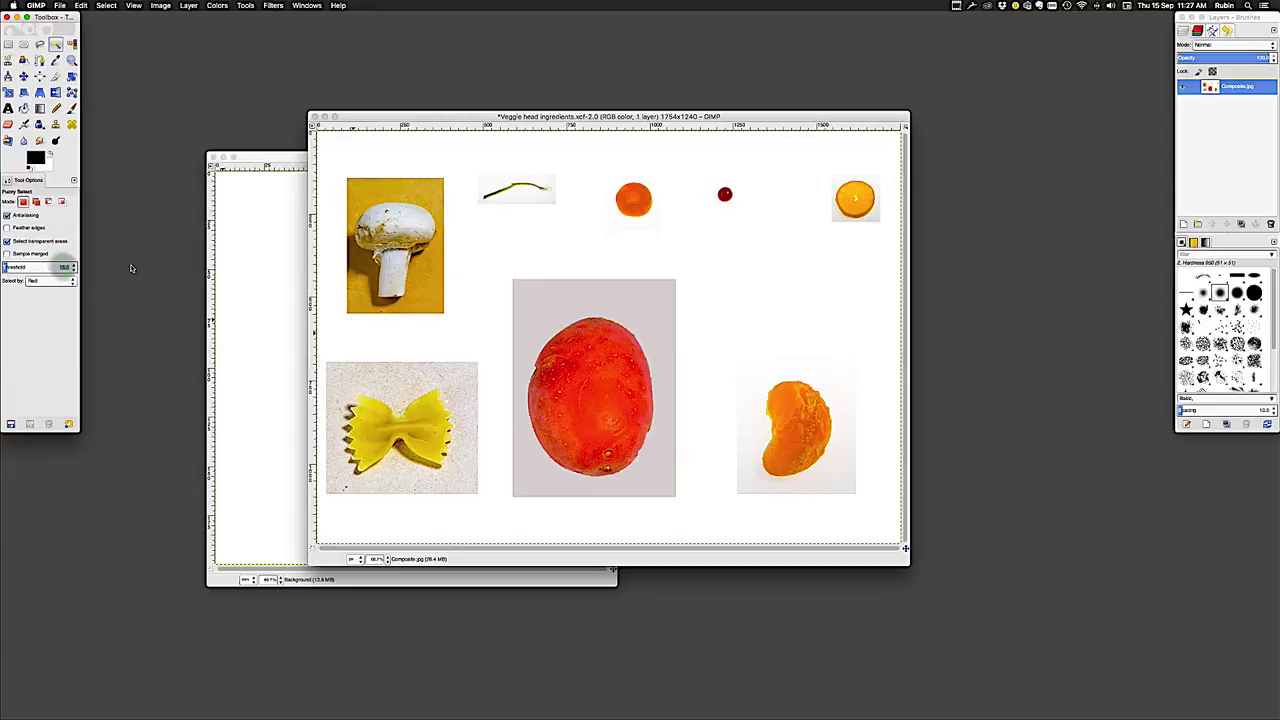
{"action": "type", "text": "60"}
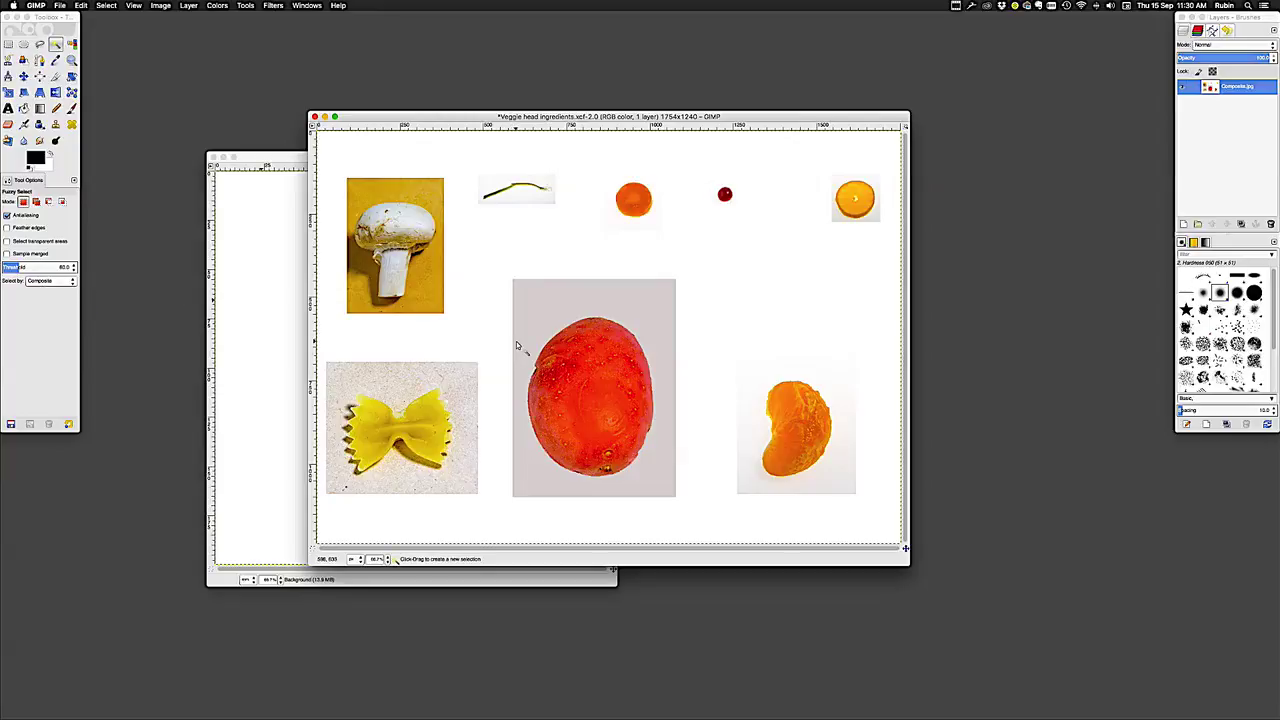
{"action": "left_click", "coordinate": [596, 396]}
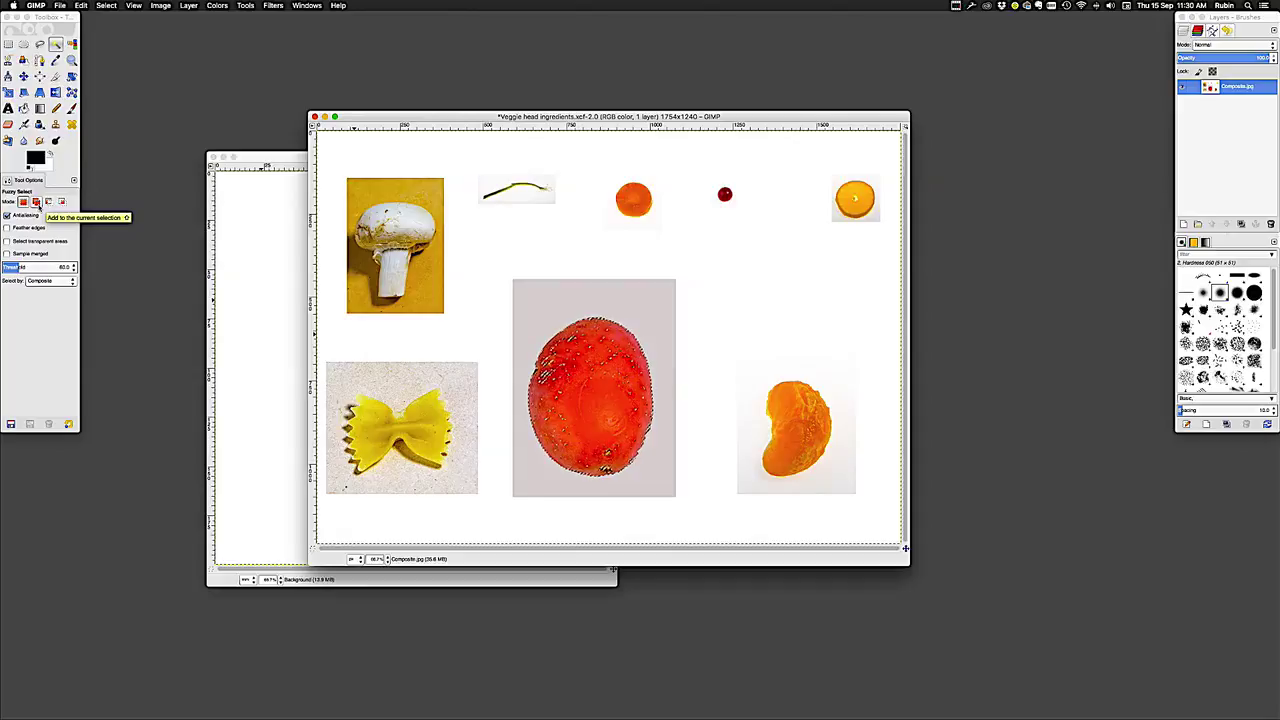
Add the unselected spots inside the potato to the current selection
{"action": "left_click", "coordinate": [36, 202]}
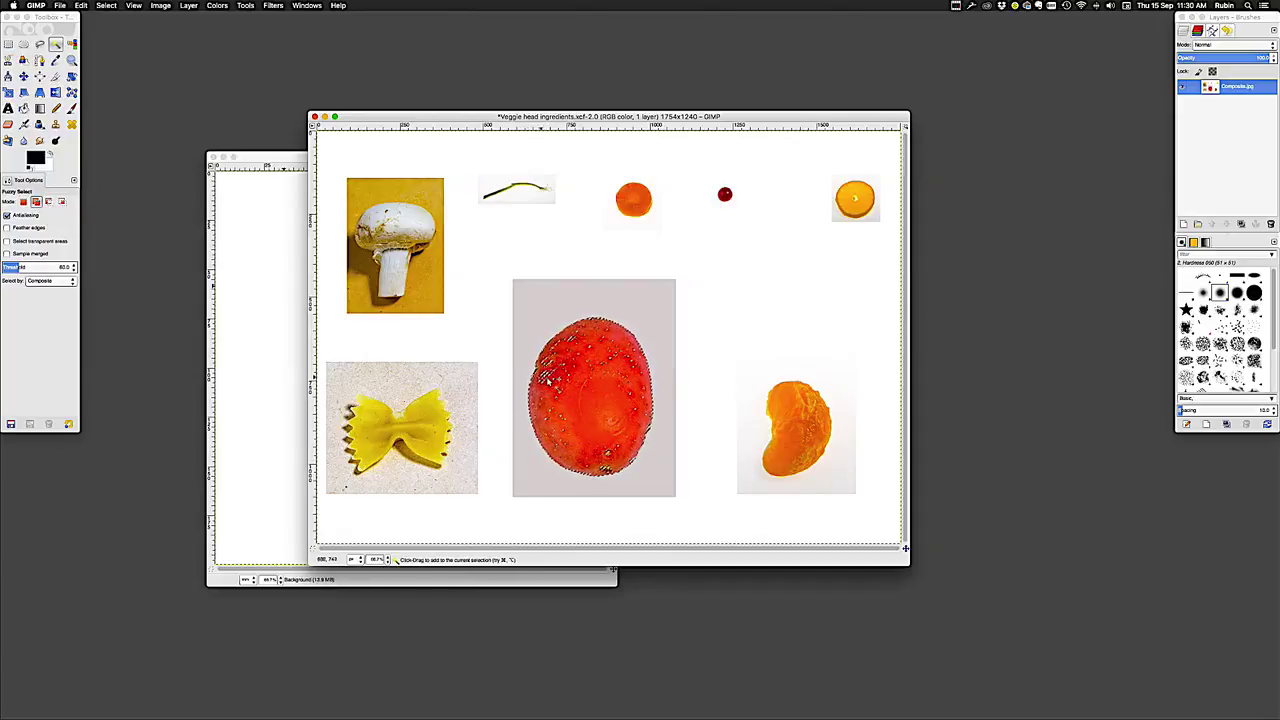
{"action": "key", "text": "shift"}
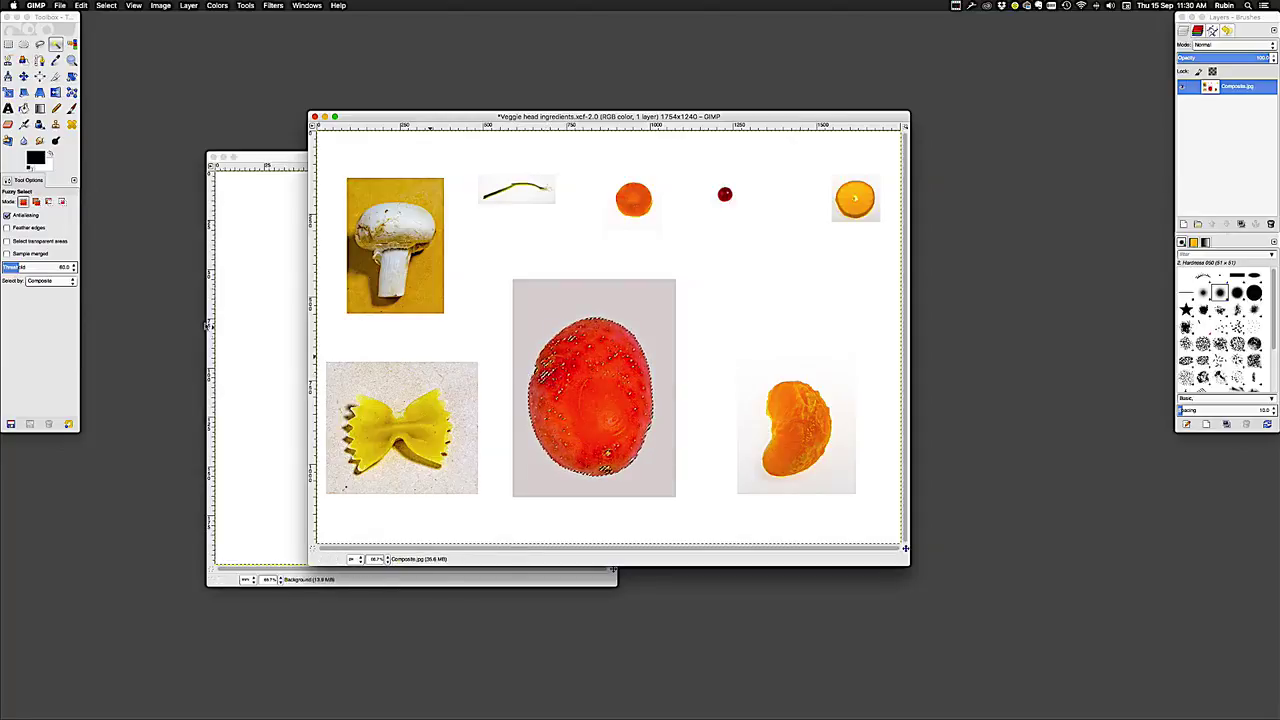
{"action": "left_click", "coordinate": [36, 202]}
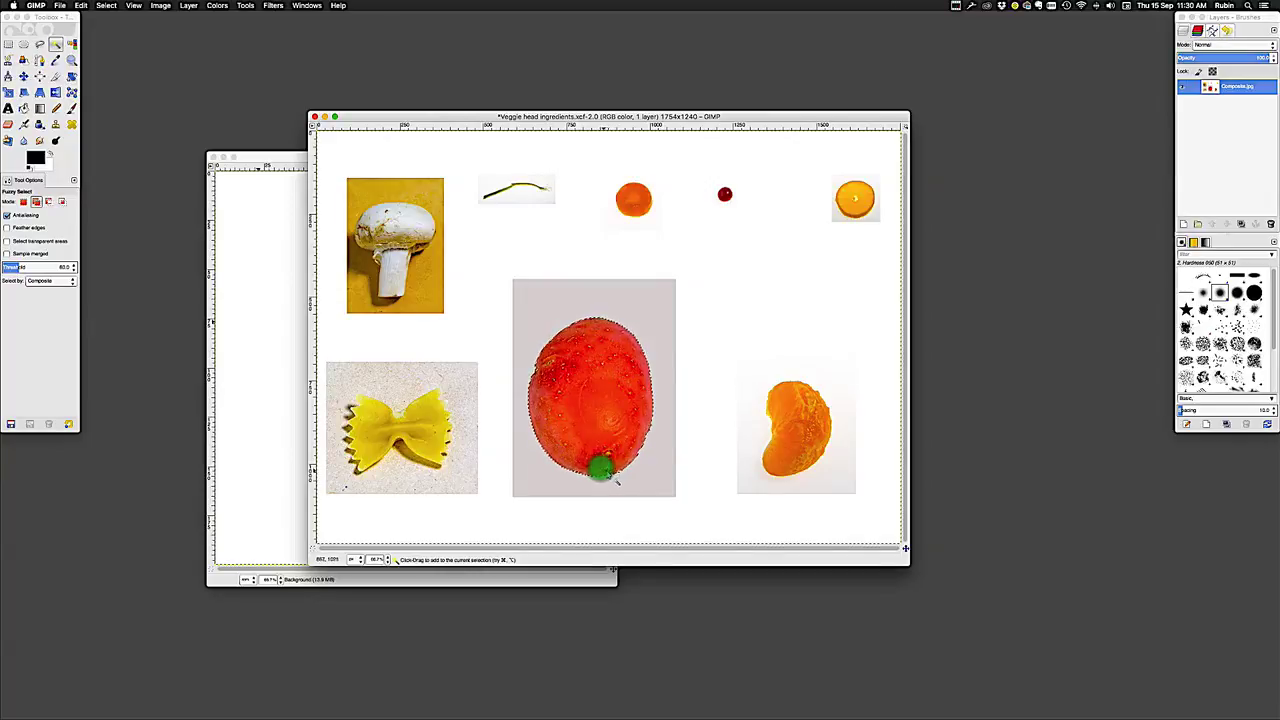
{"action": "left_click", "coordinate": [630, 452], "text": "shift"}
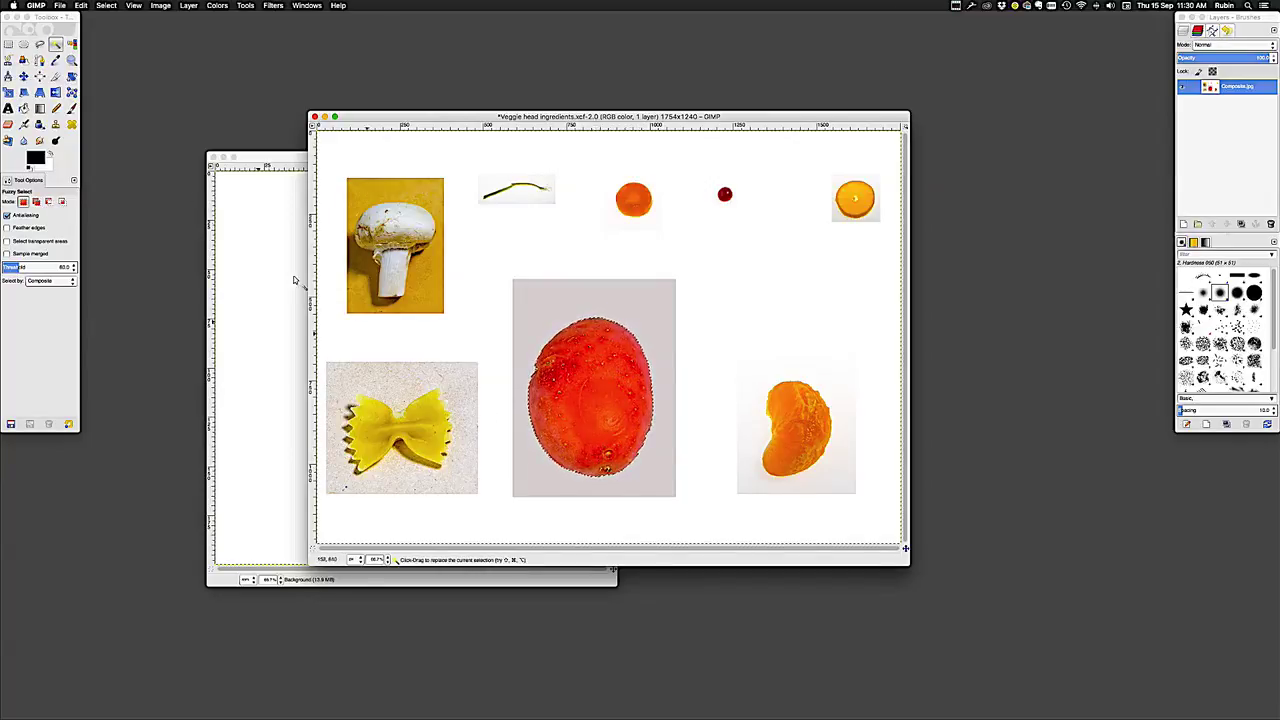
Copy the selected potato and paste it into the blank 200 × 200 mm image
{"action": "left_click", "coordinate": [82, 6]}
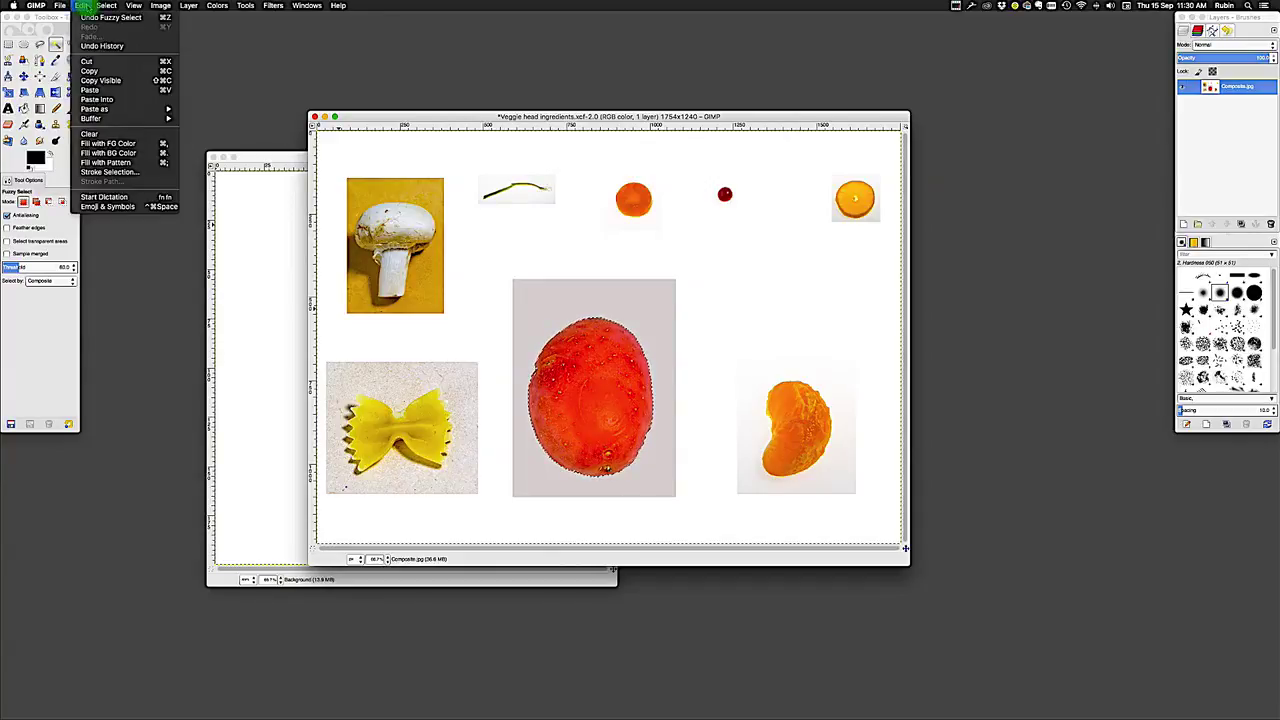
{"action": "left_click", "coordinate": [142, 71]}
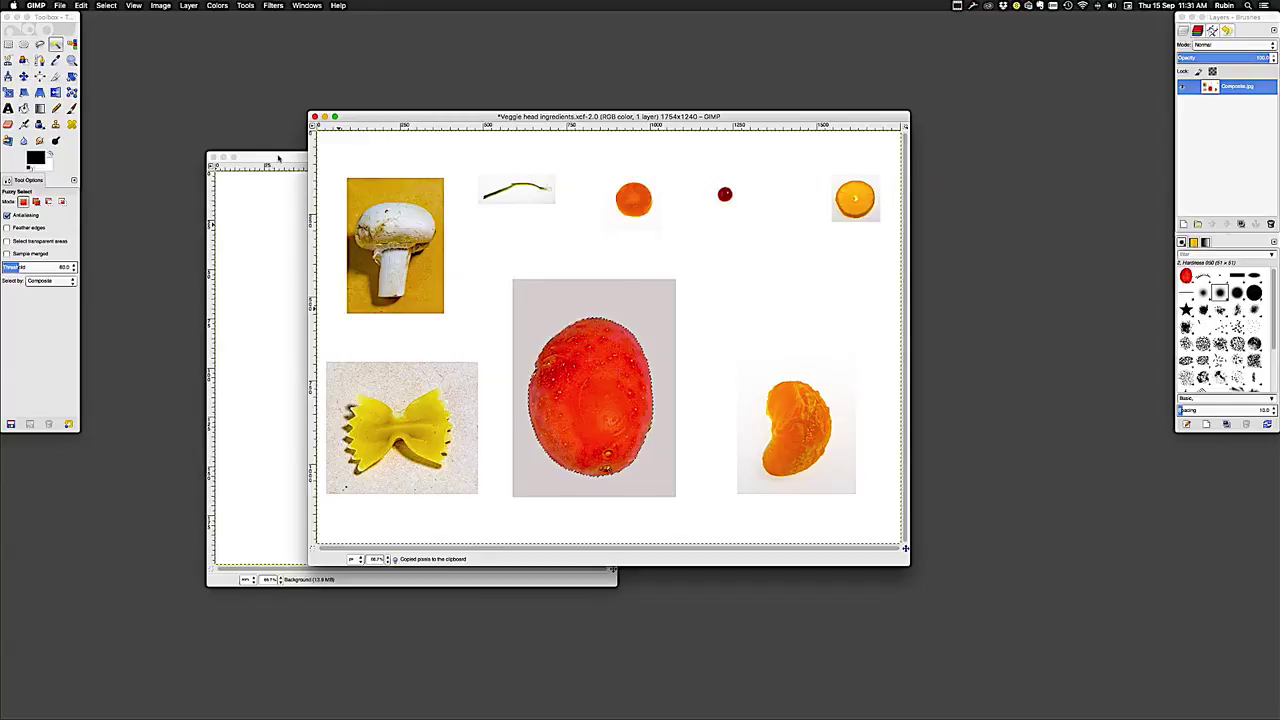
{"action": "left_click", "coordinate": [274, 158]}
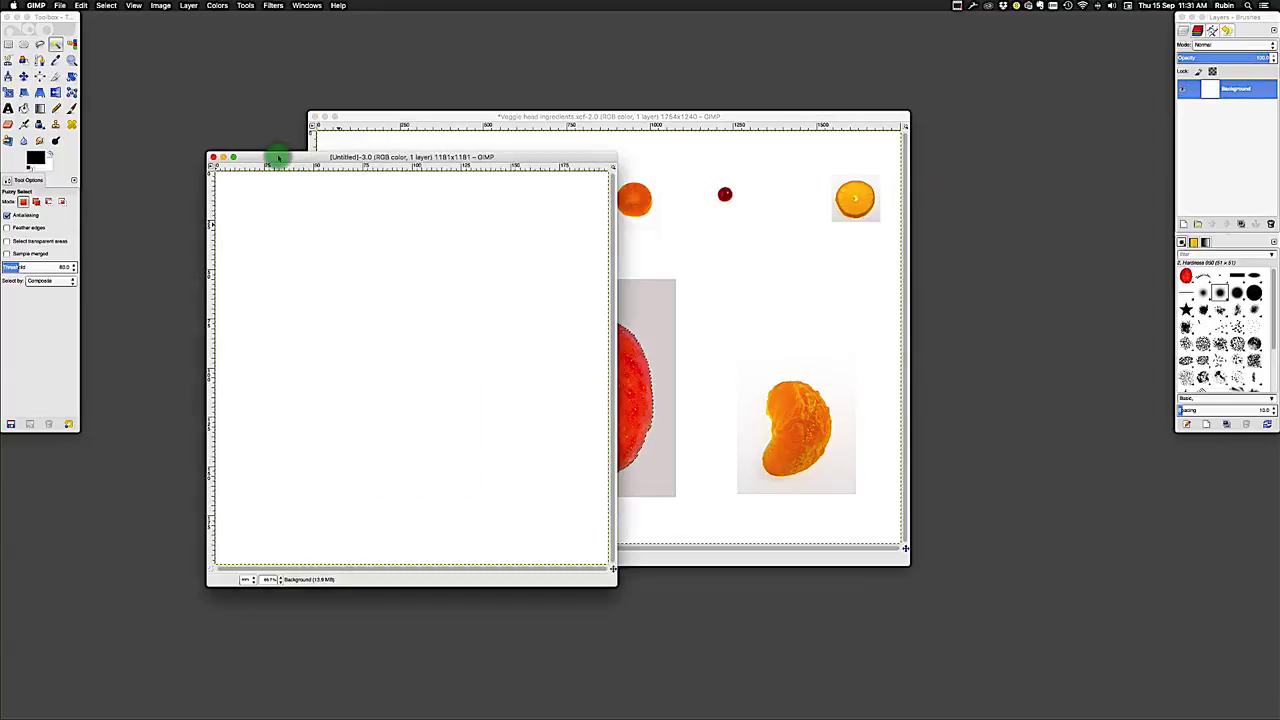
{"action": "left_click", "coordinate": [82, 6]}
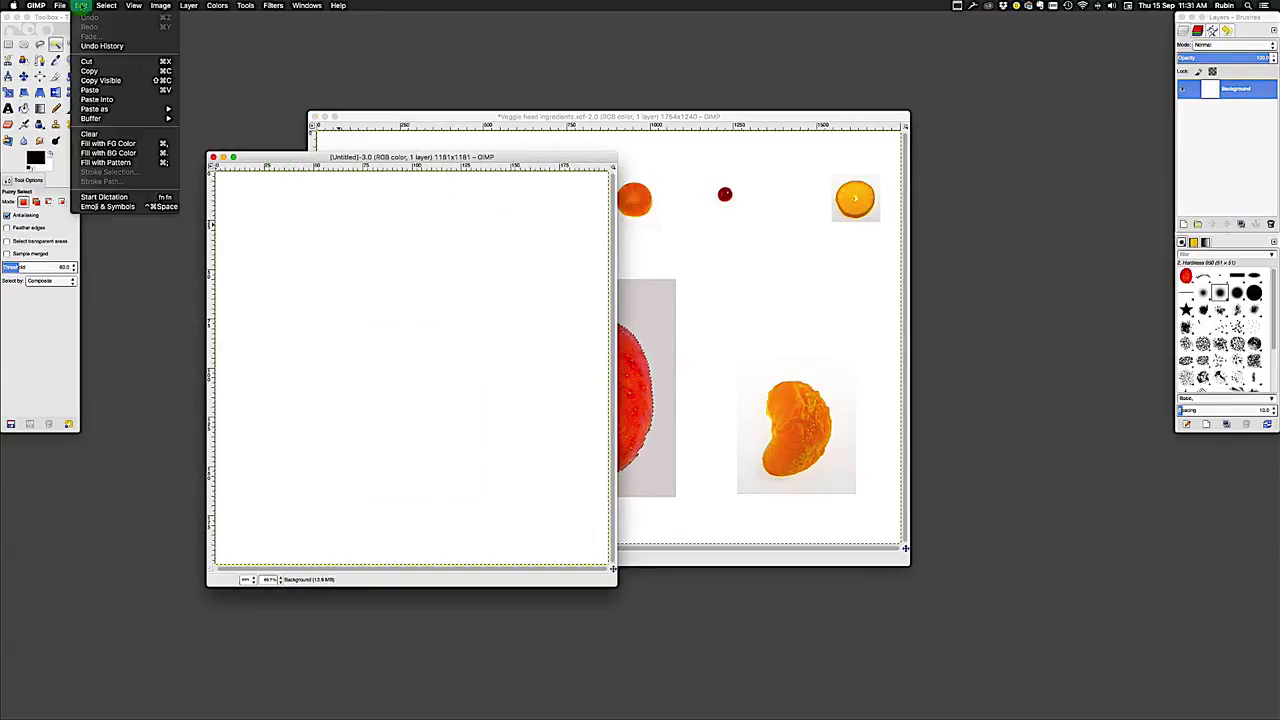
{"action": "left_click", "coordinate": [98, 92]}
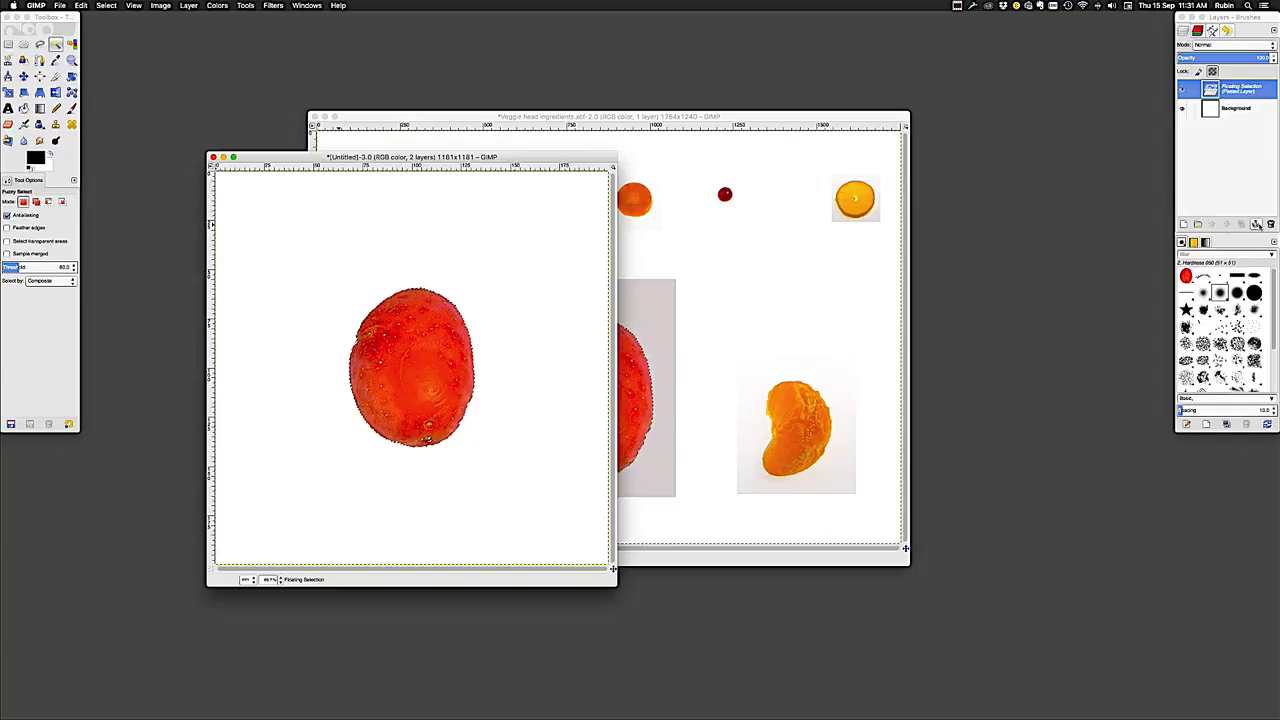
Convert the floating potato selection into its own new layer and rename that layer Potato
{"action": "left_click", "coordinate": [1257, 224]}
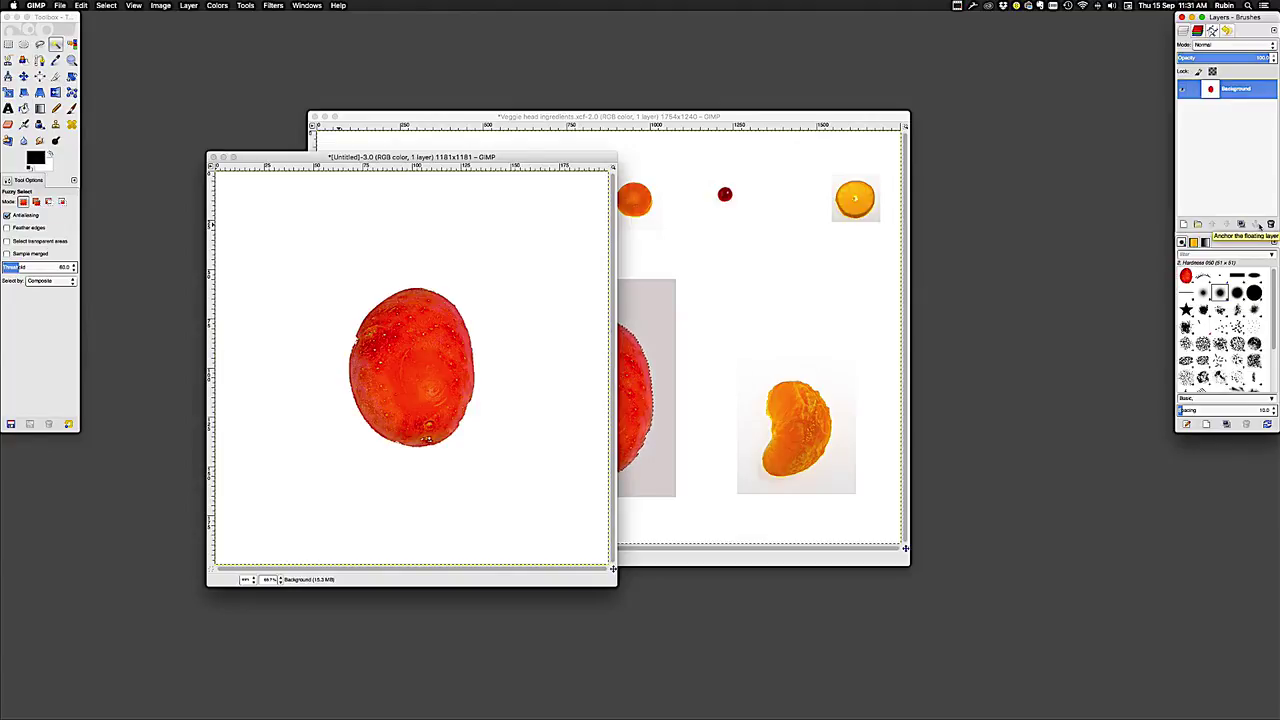
{"action": "key", "text": "super+v"}
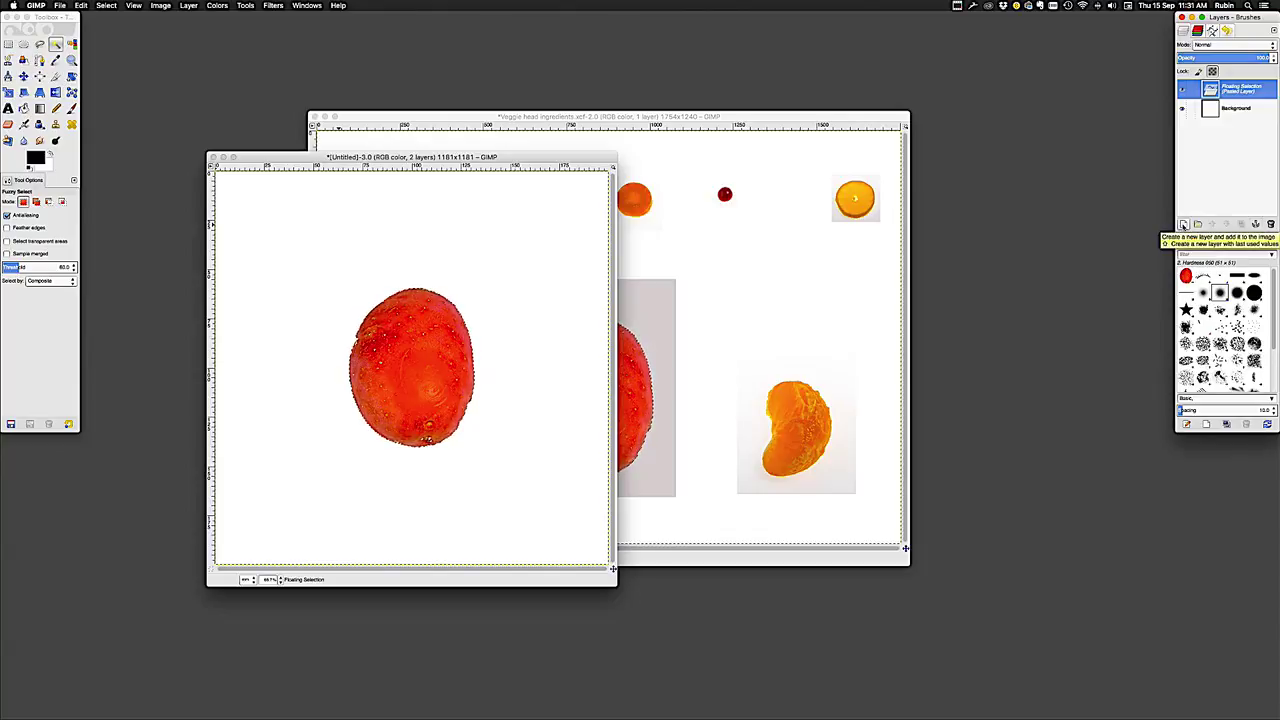
{"action": "left_click", "coordinate": [1183, 225]}
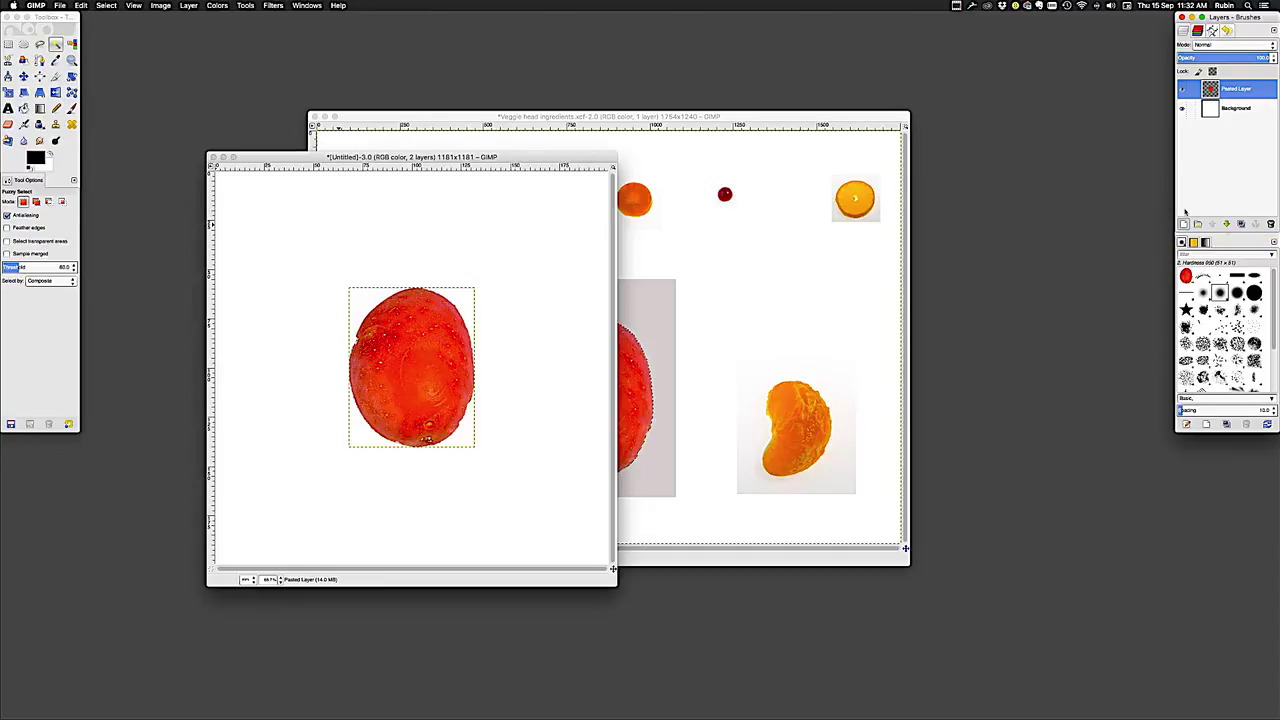
{"action": "double_click", "coordinate": [1232, 90]}
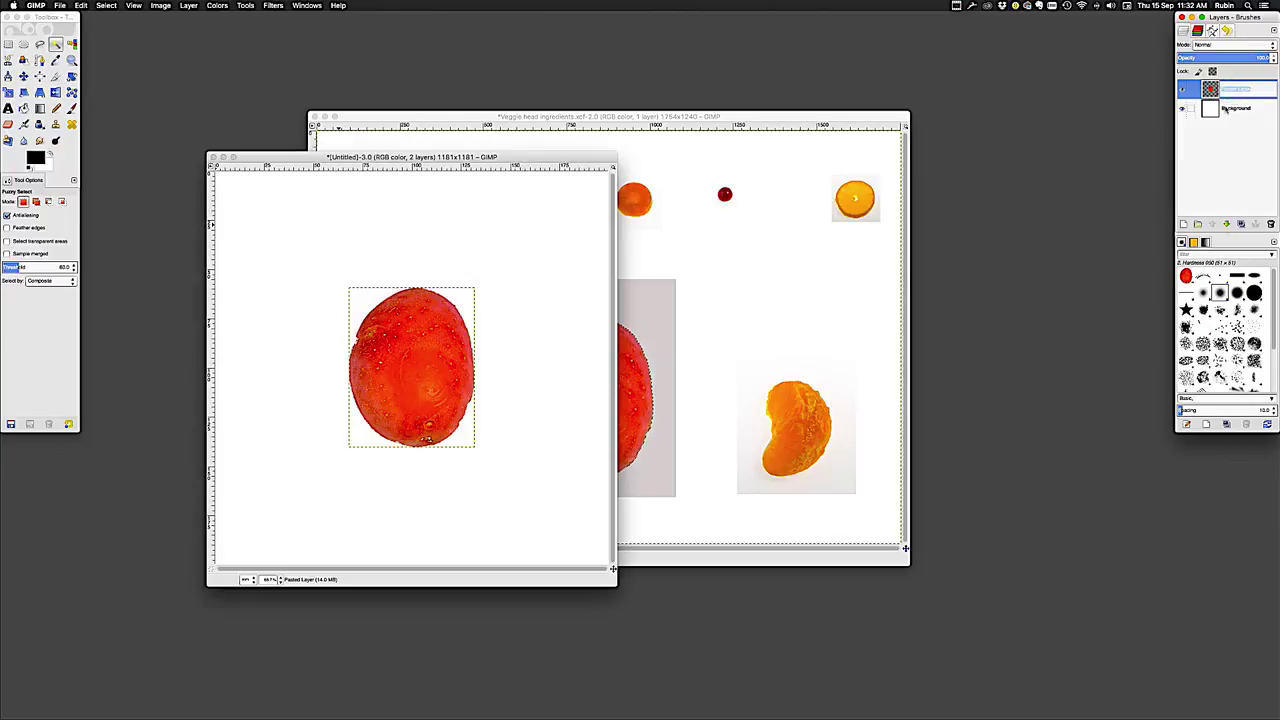
{"action": "type", "text": "t"}
{"action": "type", "text": "otato"}
{"action": "key", "text": "Return"}
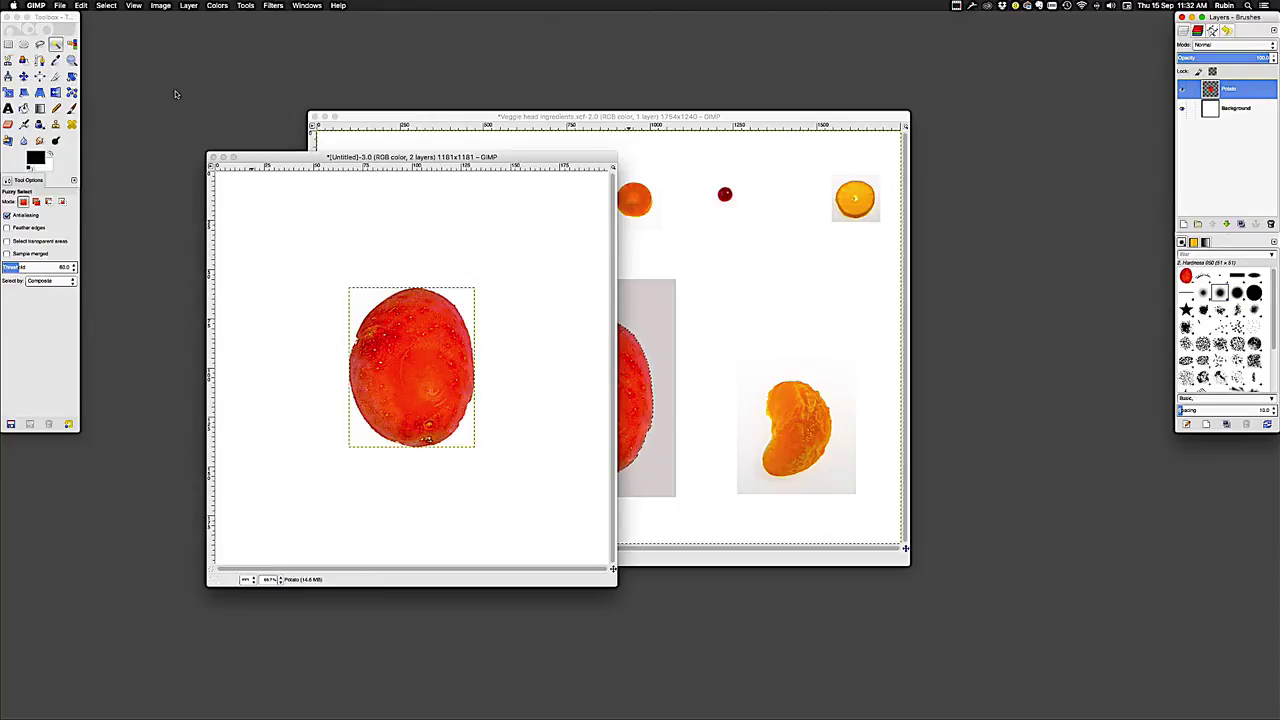
Turn off the layer boundary display in the composite image
{"action": "left_click", "coordinate": [133, 7]}
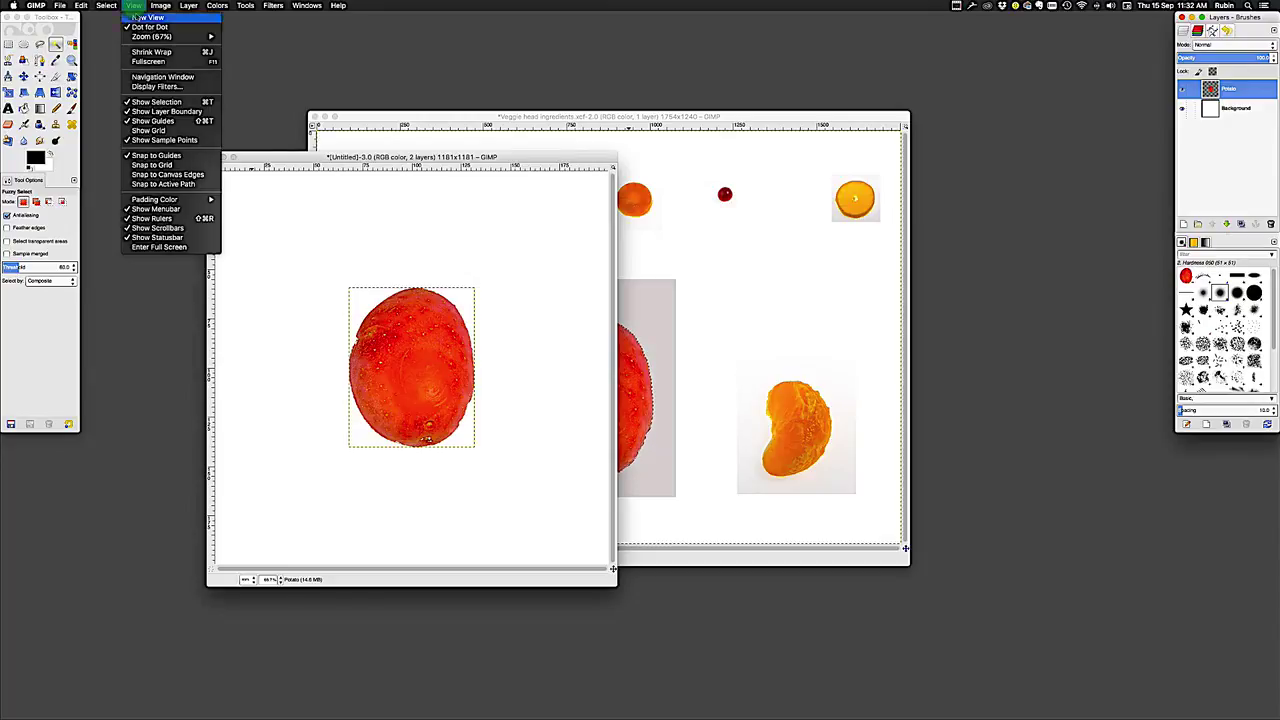
{"action": "left_click", "coordinate": [153, 112]}
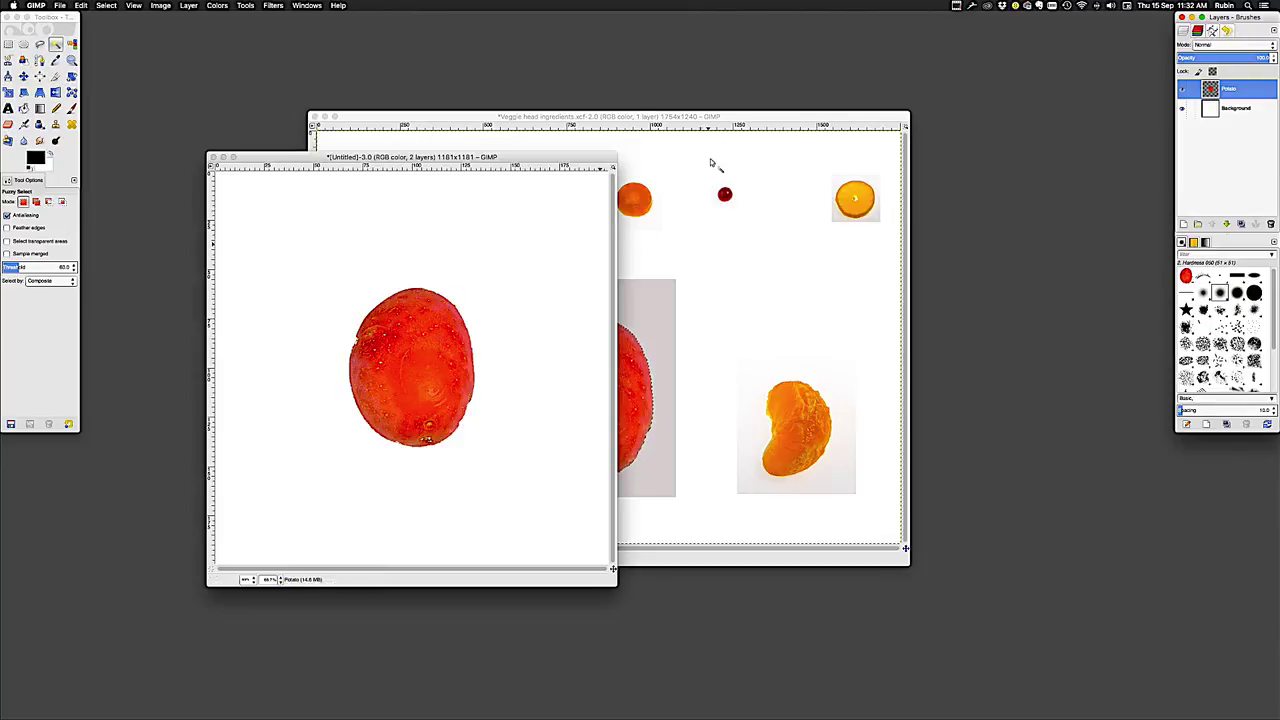
Return to the ingredients image and clear the potato selection
{"action": "left_click", "coordinate": [750, 120]}
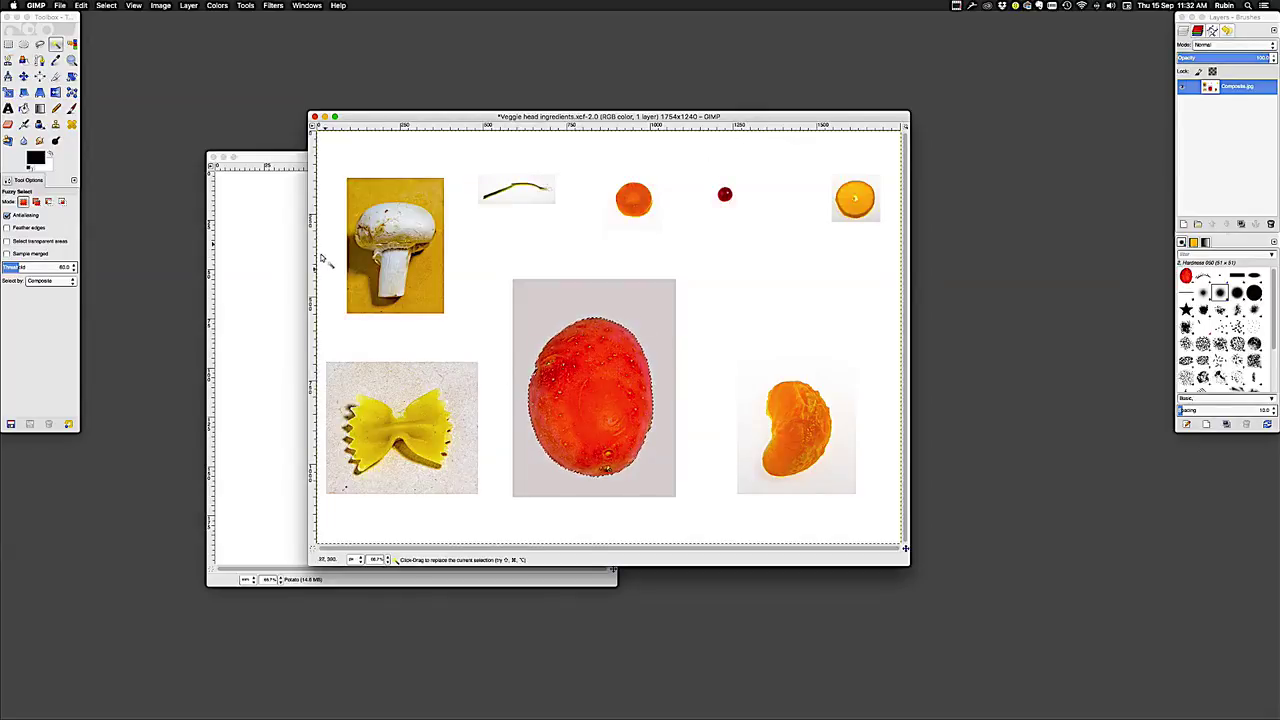
{"action": "left_click", "coordinate": [106, 5]}
{"action": "left_click", "coordinate": [122, 28]}
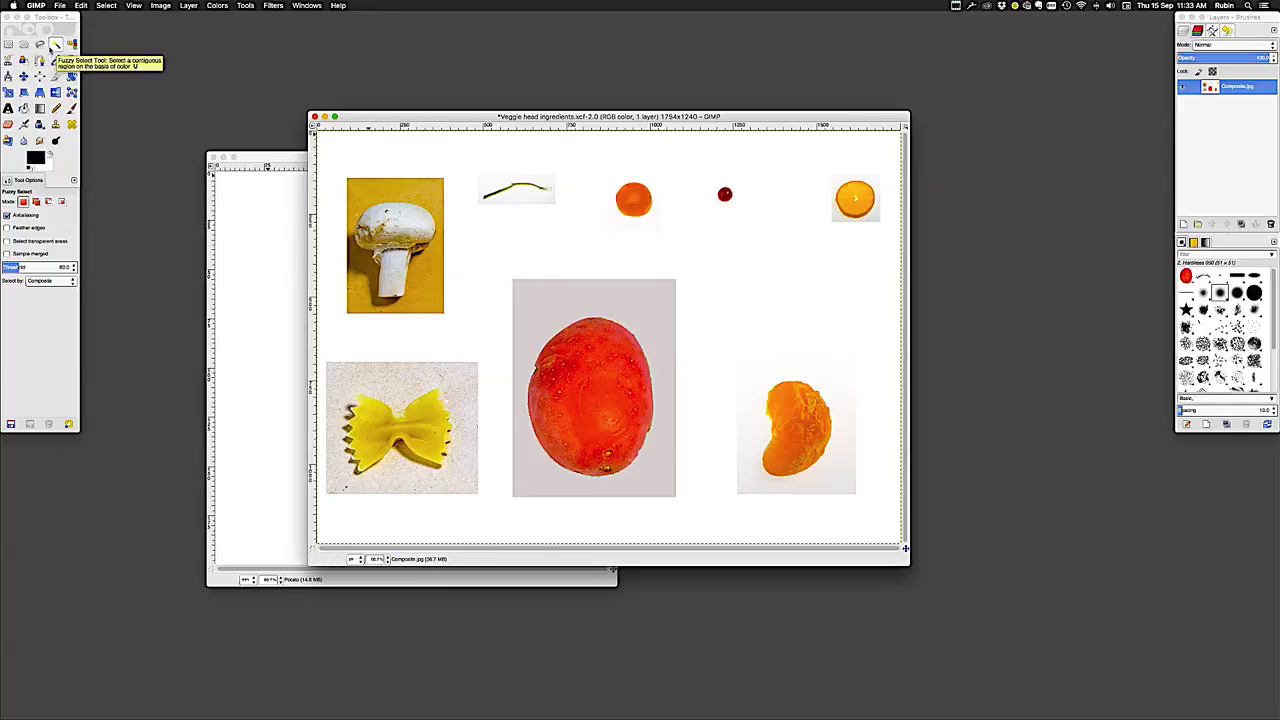
Examine the edge pixels of the orange carrot slice at high magnification
{"action": "left_click", "coordinate": [71, 60]}
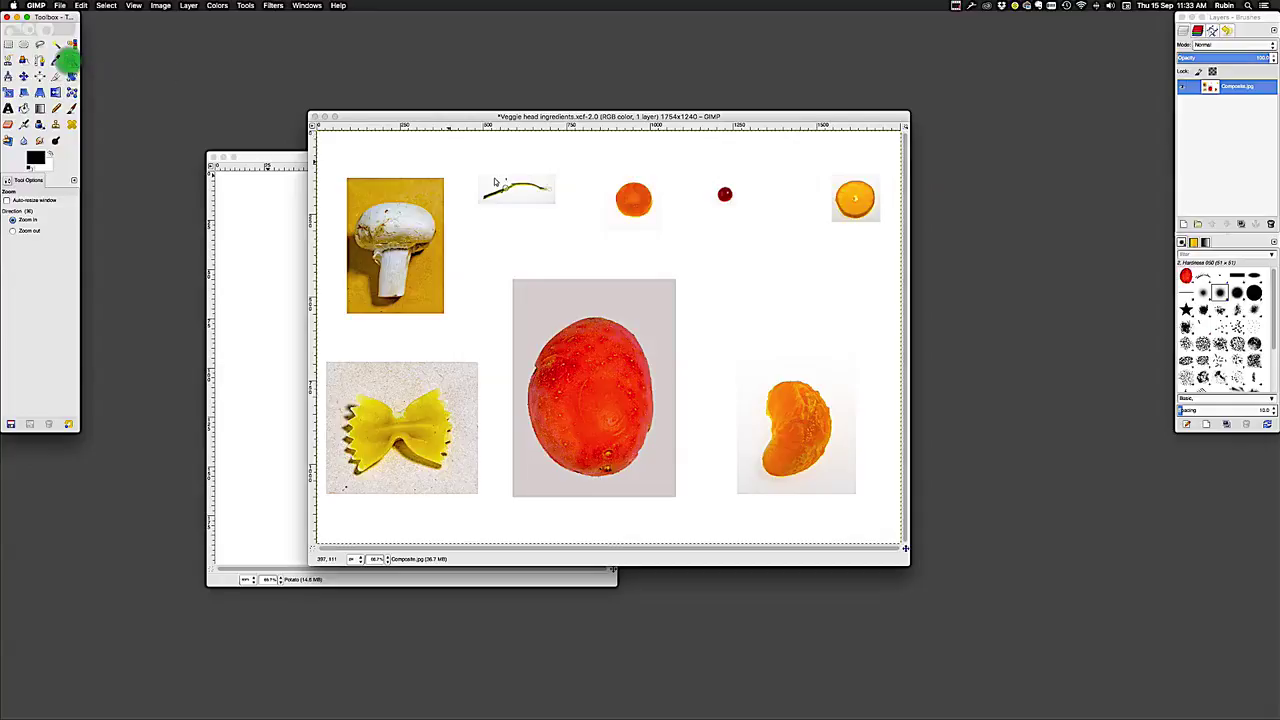
{"action": "left_click", "coordinate": [631, 205]}
{"action": "left_click", "coordinate": [631, 205]}
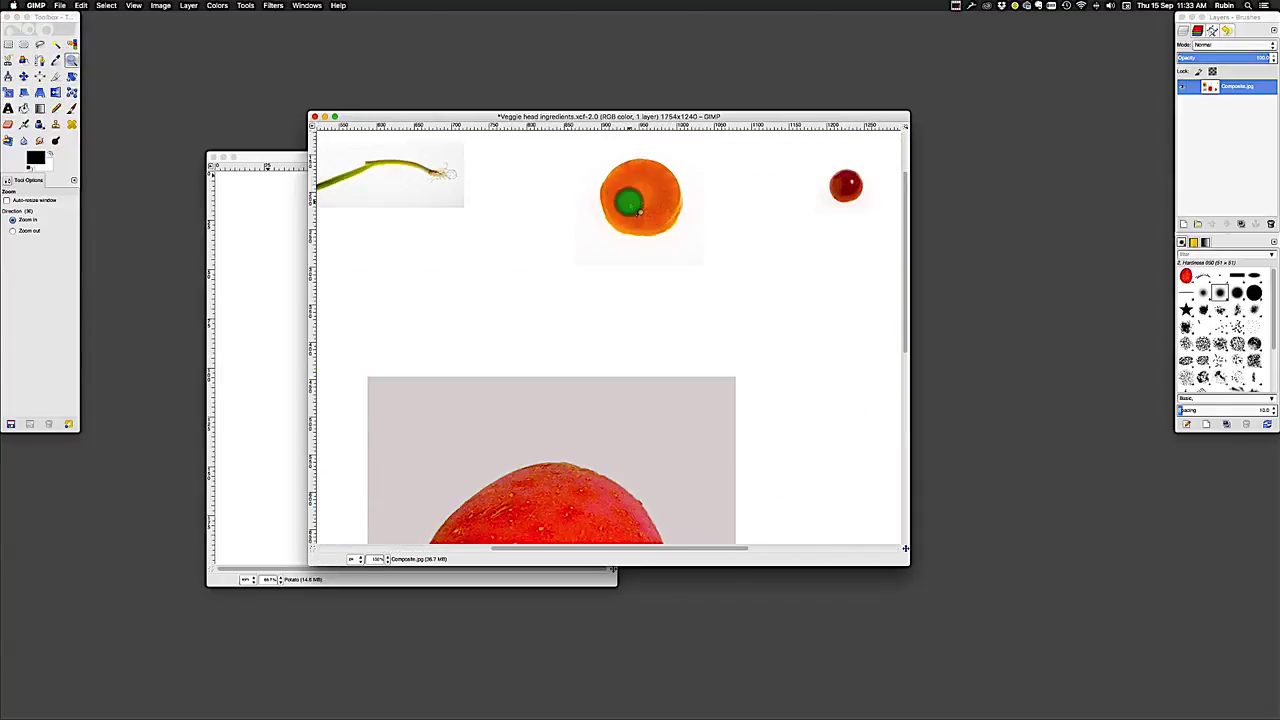
{"action": "left_click", "coordinate": [630, 204]}
{"action": "left_click", "coordinate": [630, 204]}
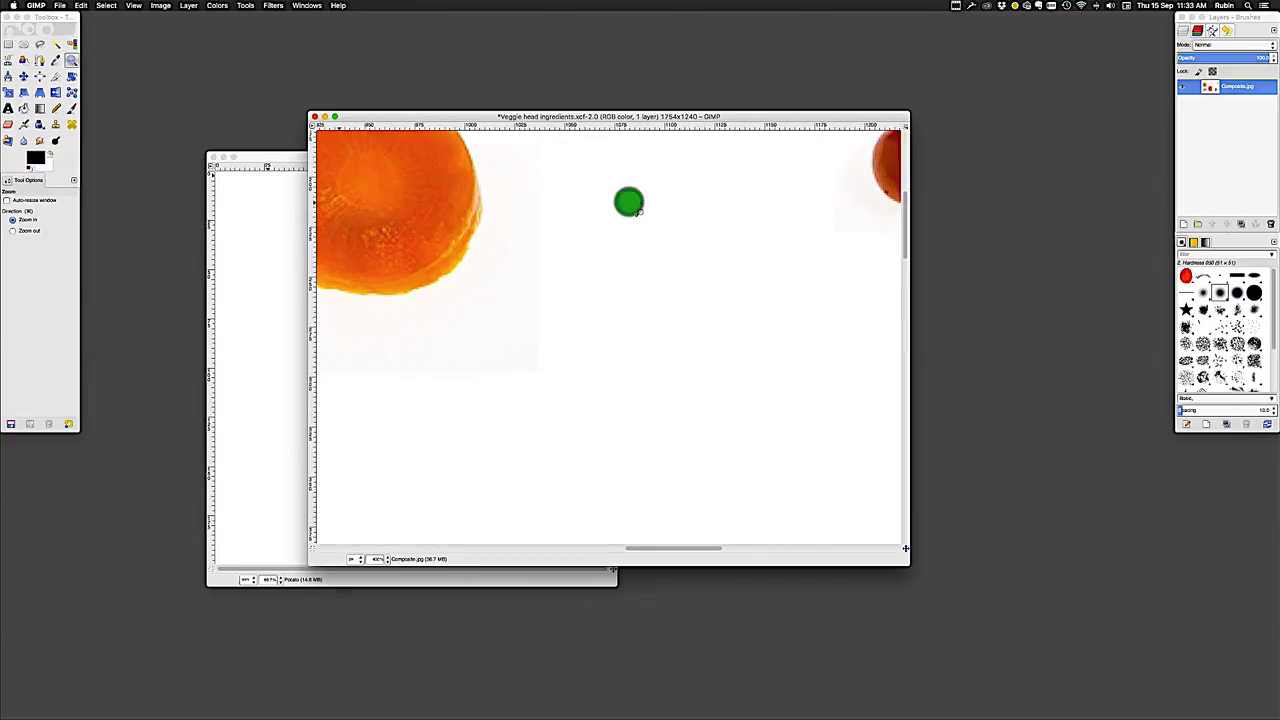
{"action": "left_click", "coordinate": [457, 224]}
{"action": "left_click", "coordinate": [457, 224]}
{"action": "left_click", "coordinate": [457, 224]}
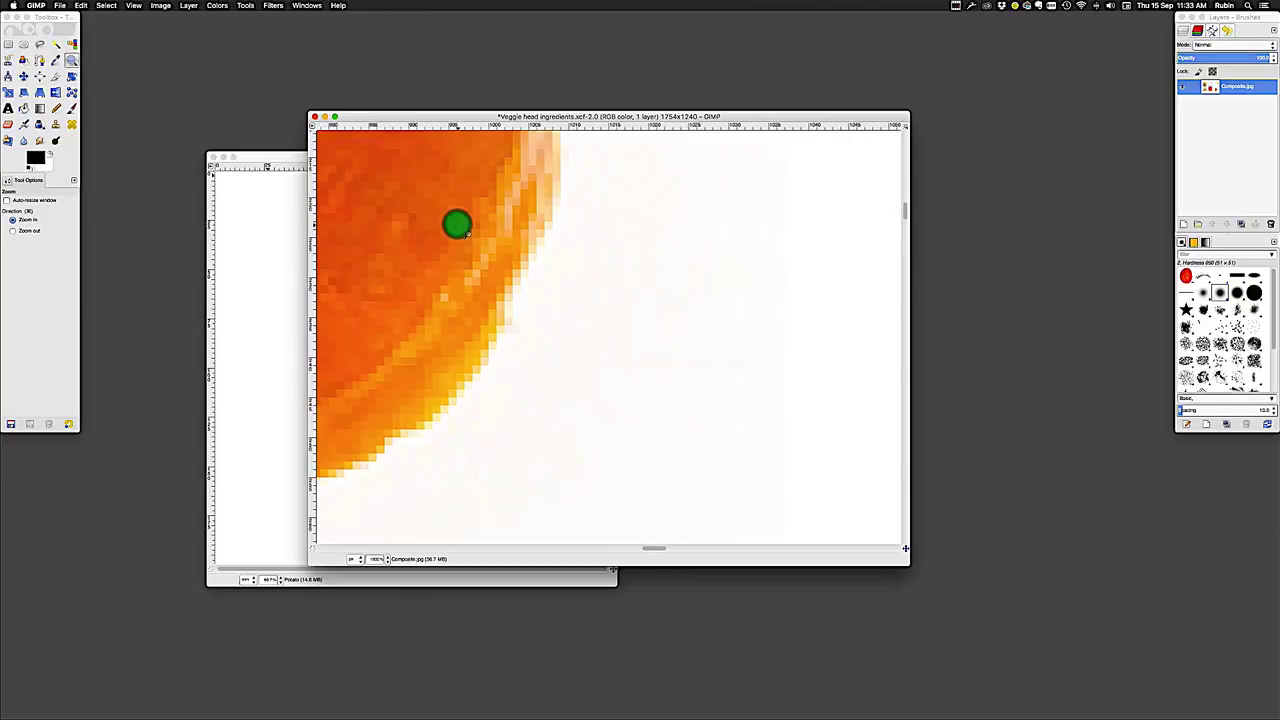
{"action": "left_click", "coordinate": [457, 224]}
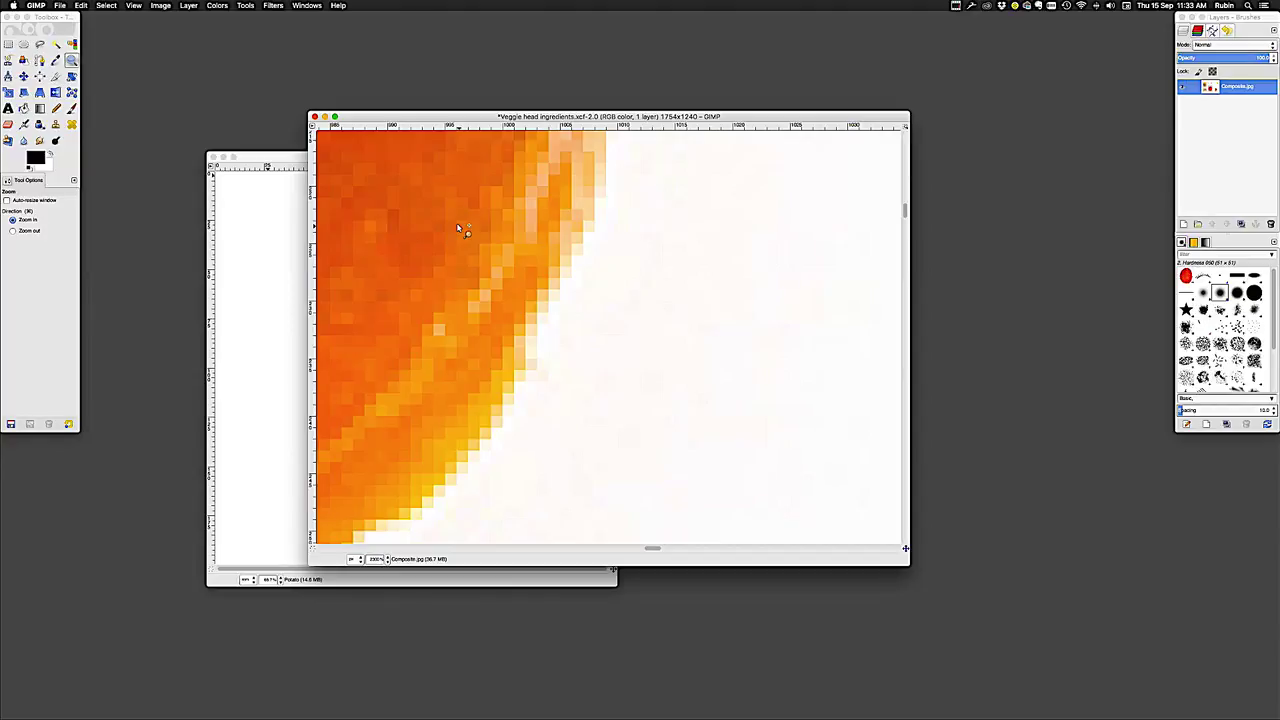
{"action": "key", "text": "ctrl"}
{"action": "left_click", "coordinate": [478, 255], "text": "ctrl"}
{"action": "left_click", "coordinate": [478, 255], "text": "ctrl"}
{"action": "left_click", "coordinate": [478, 255], "text": "ctrl"}
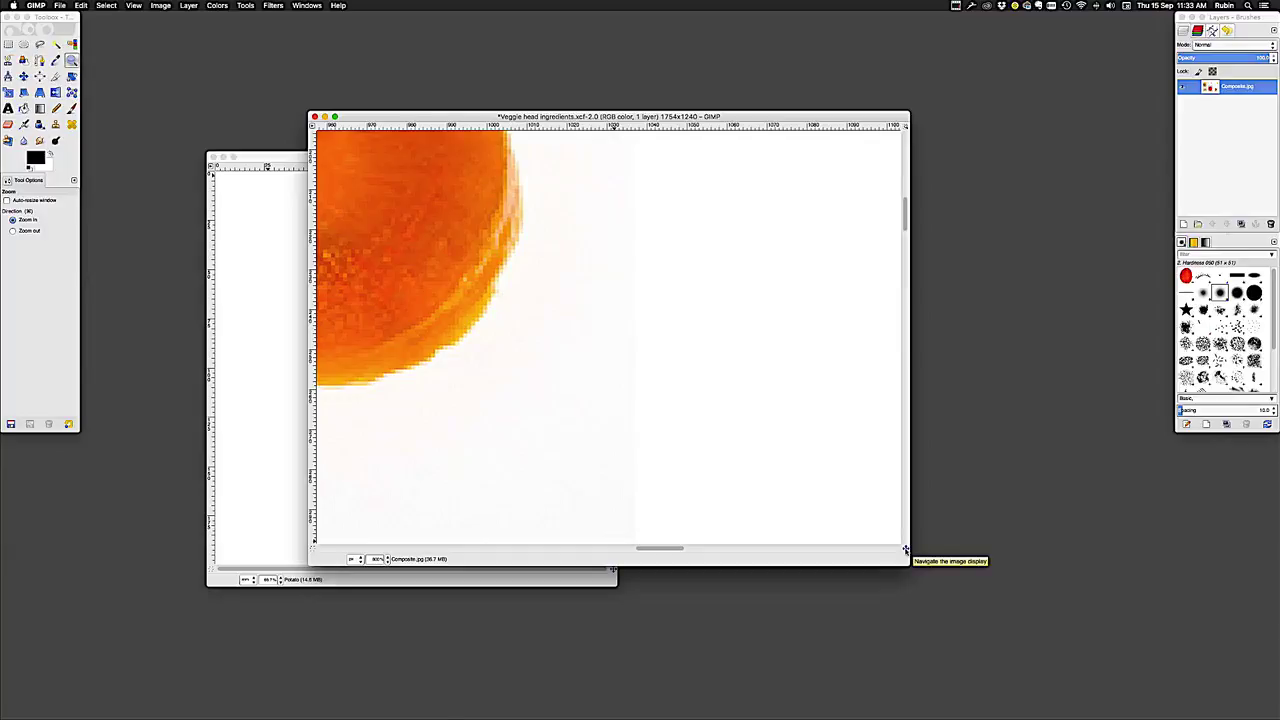
Center the orange carrot slice in the view at 400% zoom
{"action": "left_click_drag", "start_coordinate": [905, 549], "coordinate": [905, 550]}
{"action": "left_click_drag", "start_coordinate": [903, 551], "coordinate": [905, 549]}
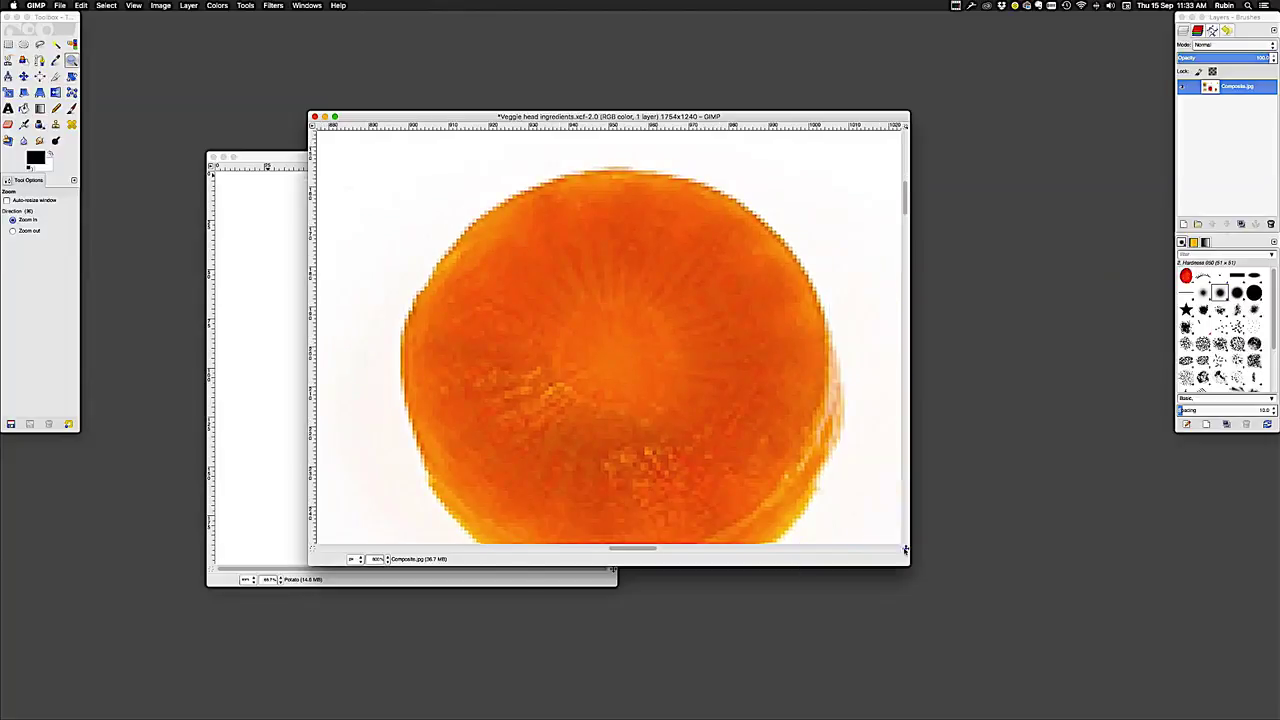
{"action": "left_click", "coordinate": [387, 562]}
{"action": "left_click", "coordinate": [387, 557]}
{"action": "left_click", "coordinate": [386, 559]}
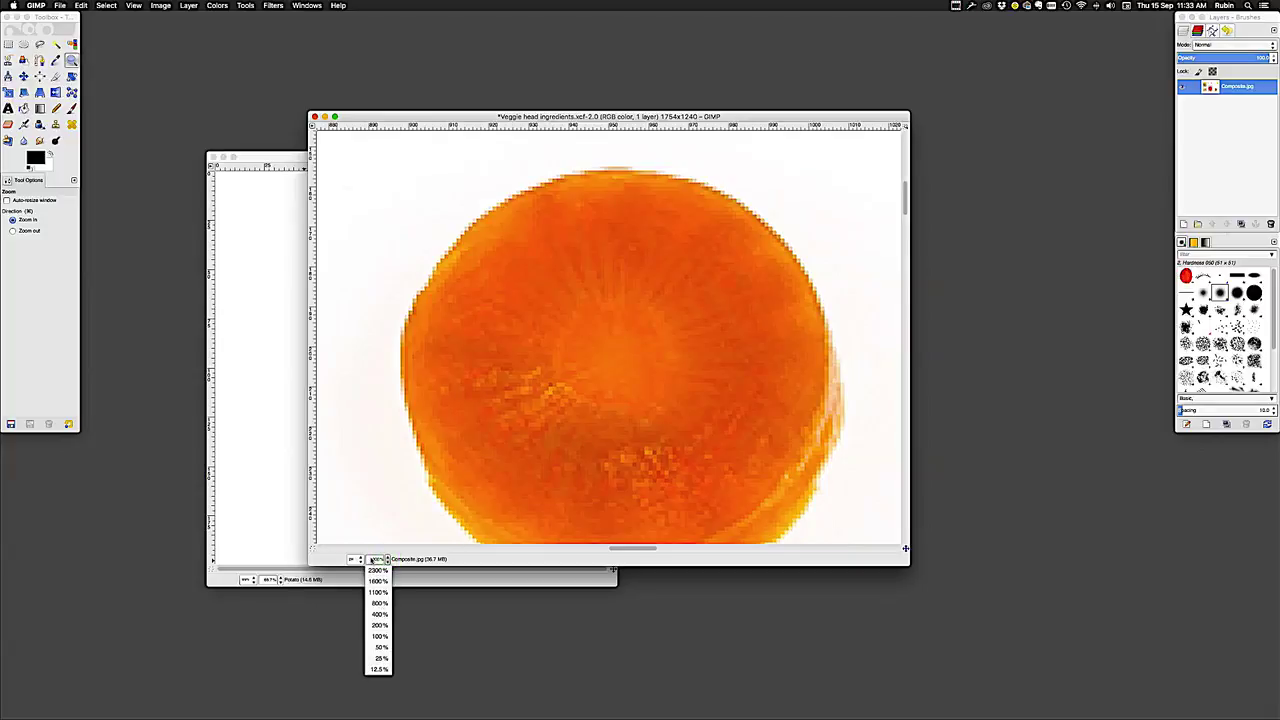
{"action": "left_click", "coordinate": [371, 614]}
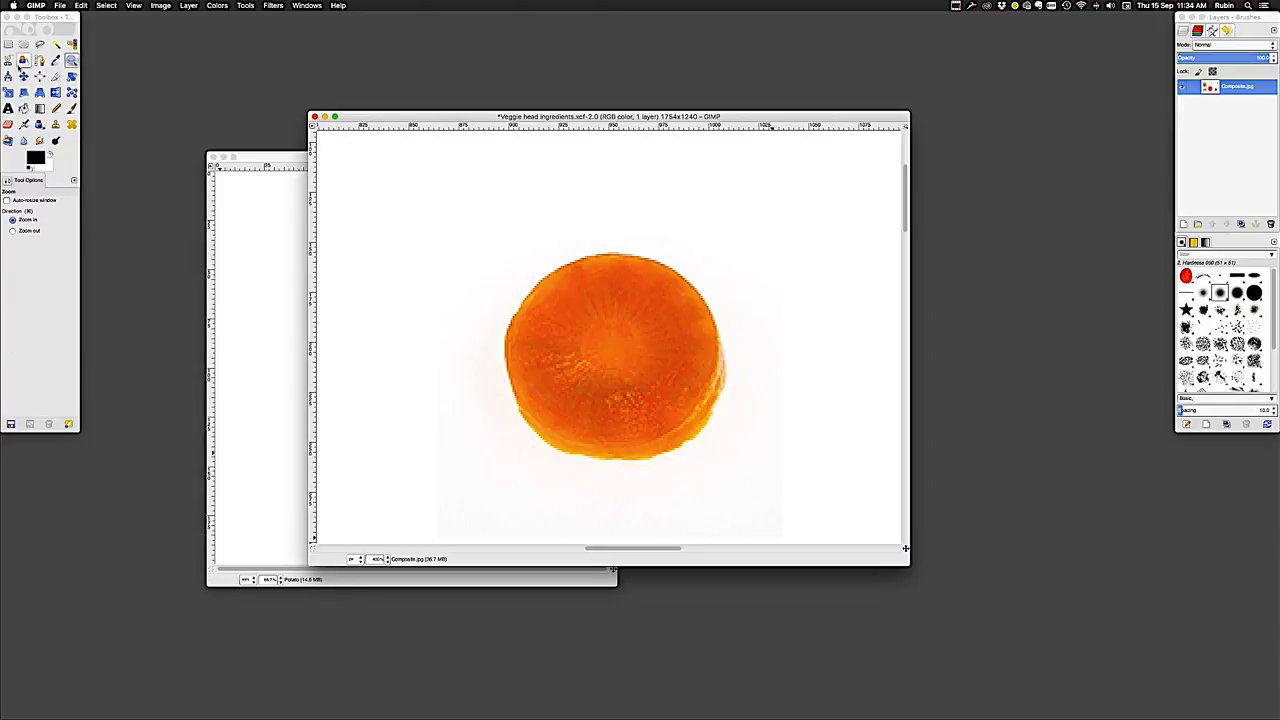
Select the orange carrot slice with a fitted ellipse selection about 107 × 98 px
{"action": "left_click", "coordinate": [22, 45]}
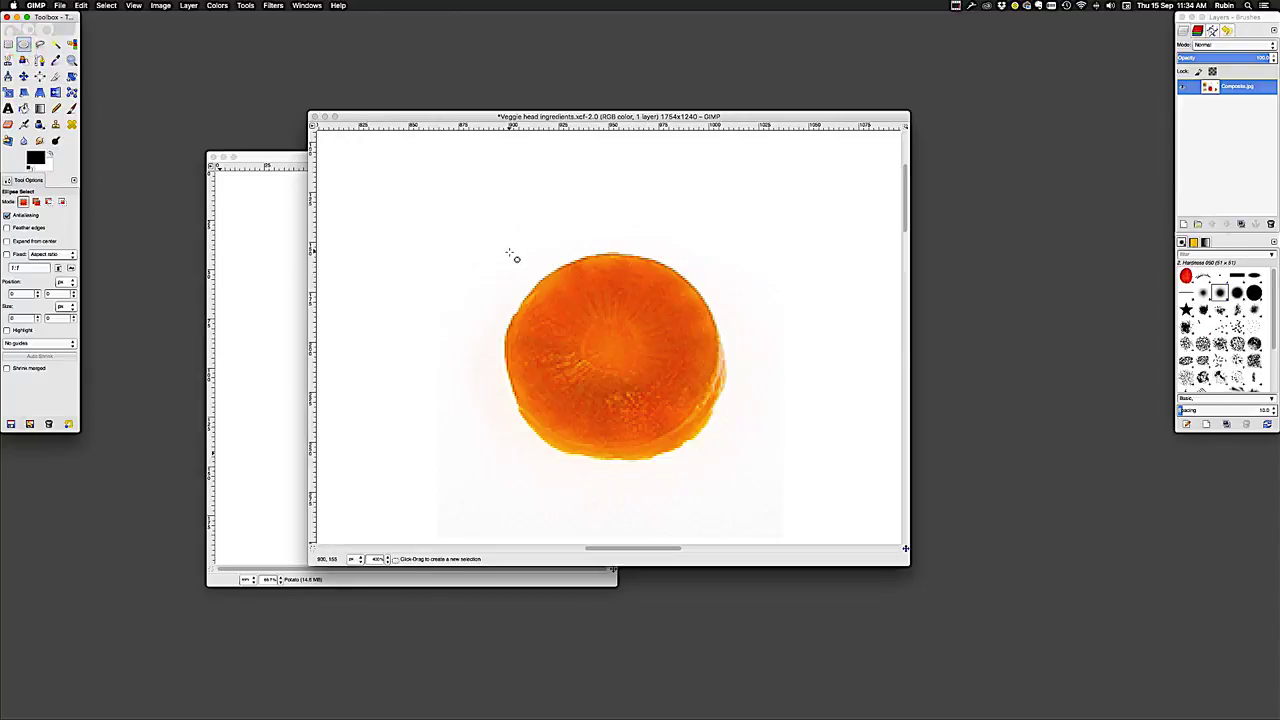
{"action": "left_click_drag", "start_coordinate": [509, 252], "coordinate": [716, 454]}
{"action": "left_click_drag", "start_coordinate": [698, 268], "coordinate": [700, 267]}
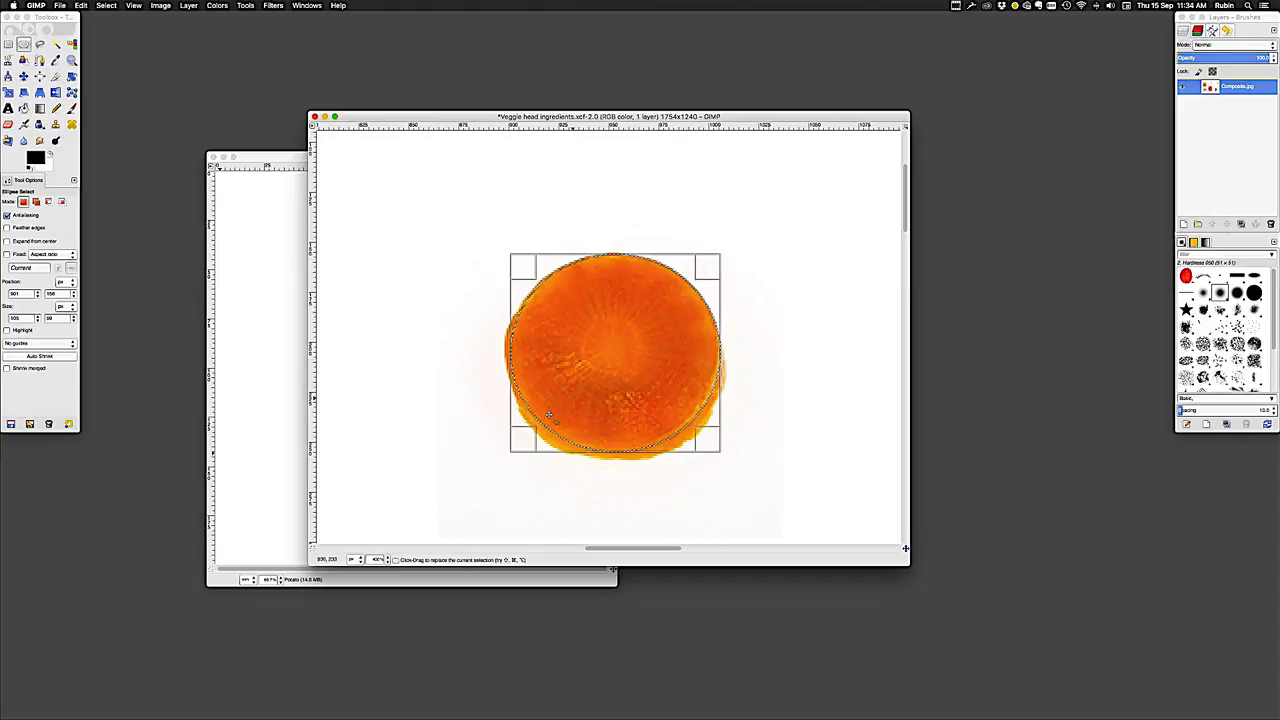
{"action": "left_click_drag", "start_coordinate": [527, 449], "coordinate": [525, 449]}
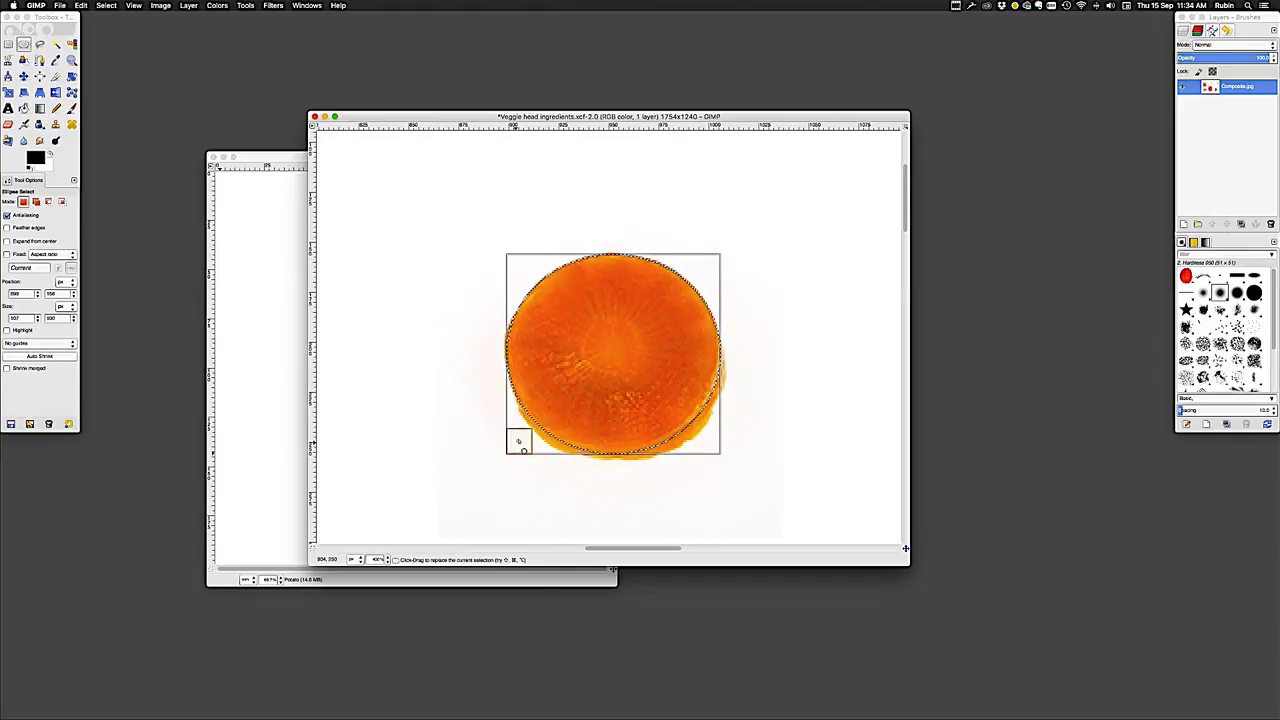
{"action": "left_click_drag", "start_coordinate": [597, 449], "coordinate": [604, 450]}
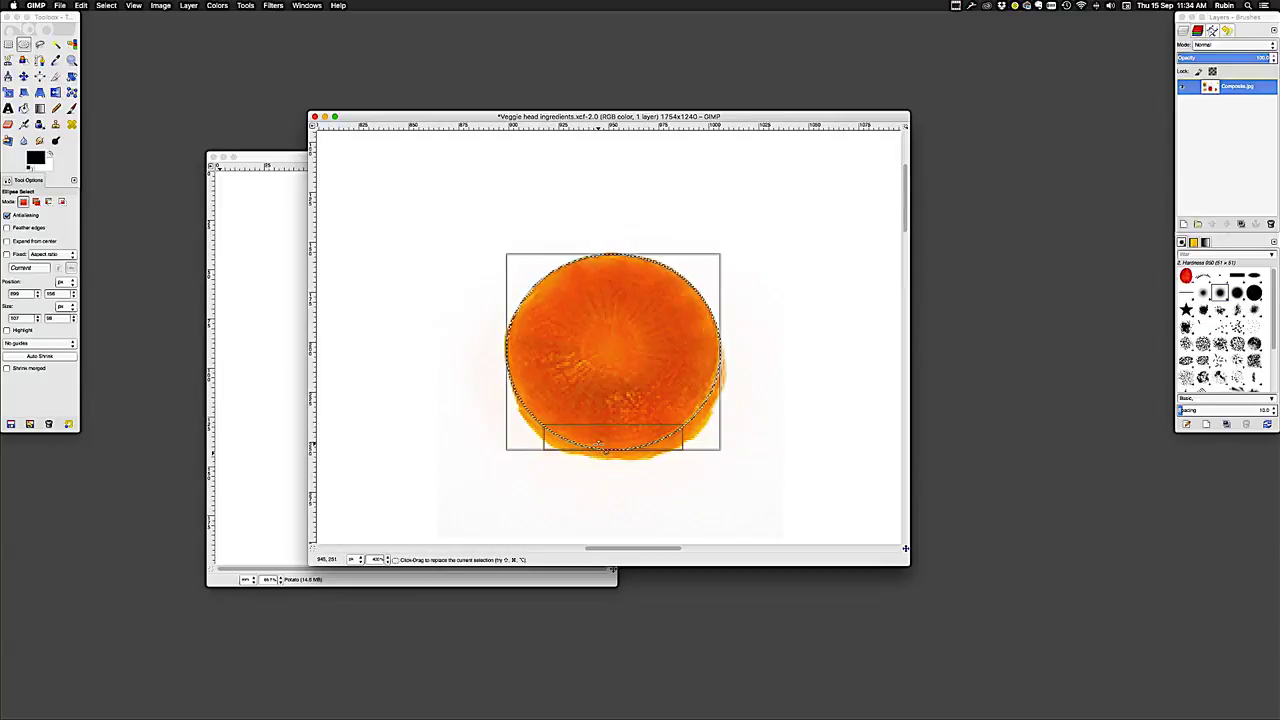
{"action": "key", "text": "Return"}
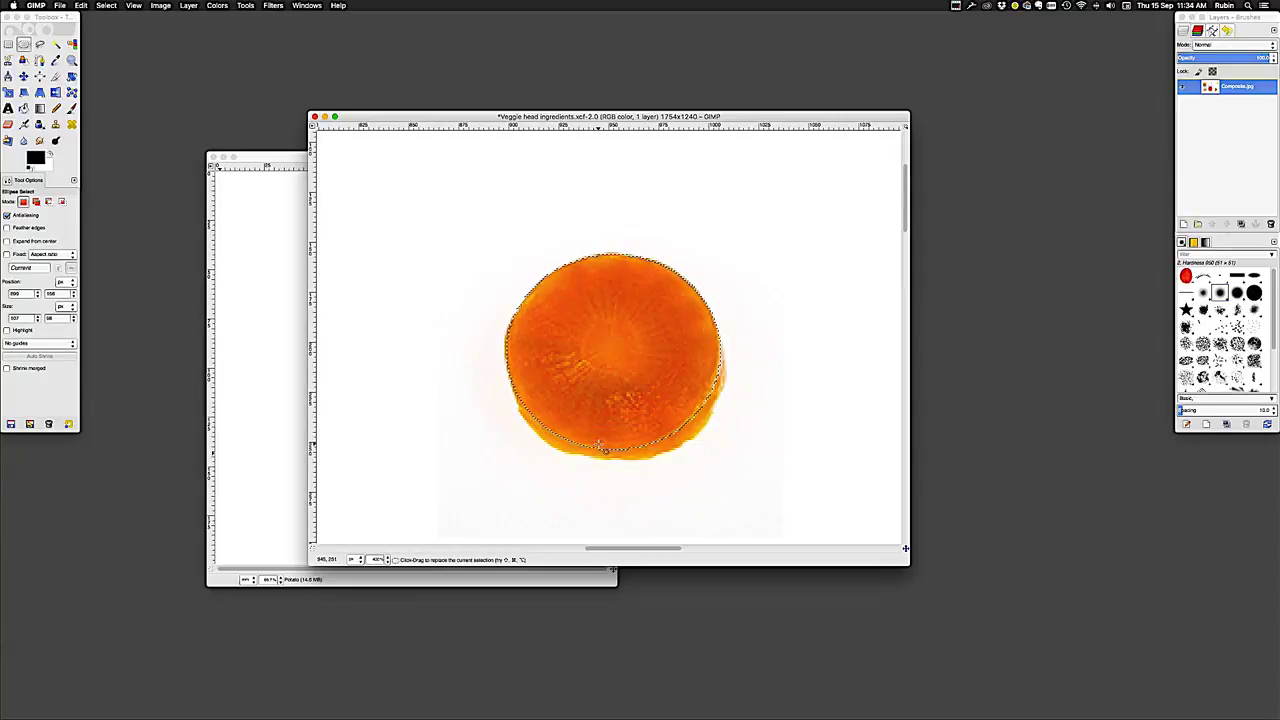
Copy the selected carrot slice and paste it as a new layer in the composite image with the potato
{"action": "left_click", "coordinate": [81, 5]}
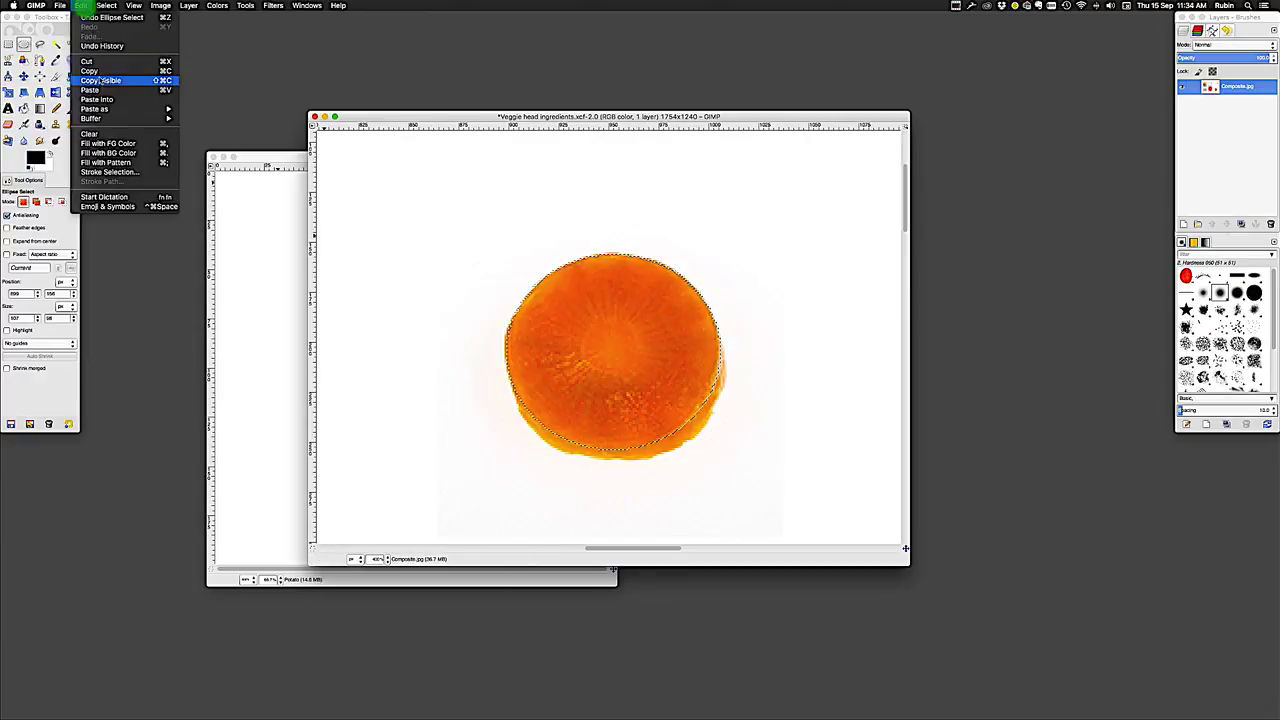
{"action": "left_click", "coordinate": [109, 71]}
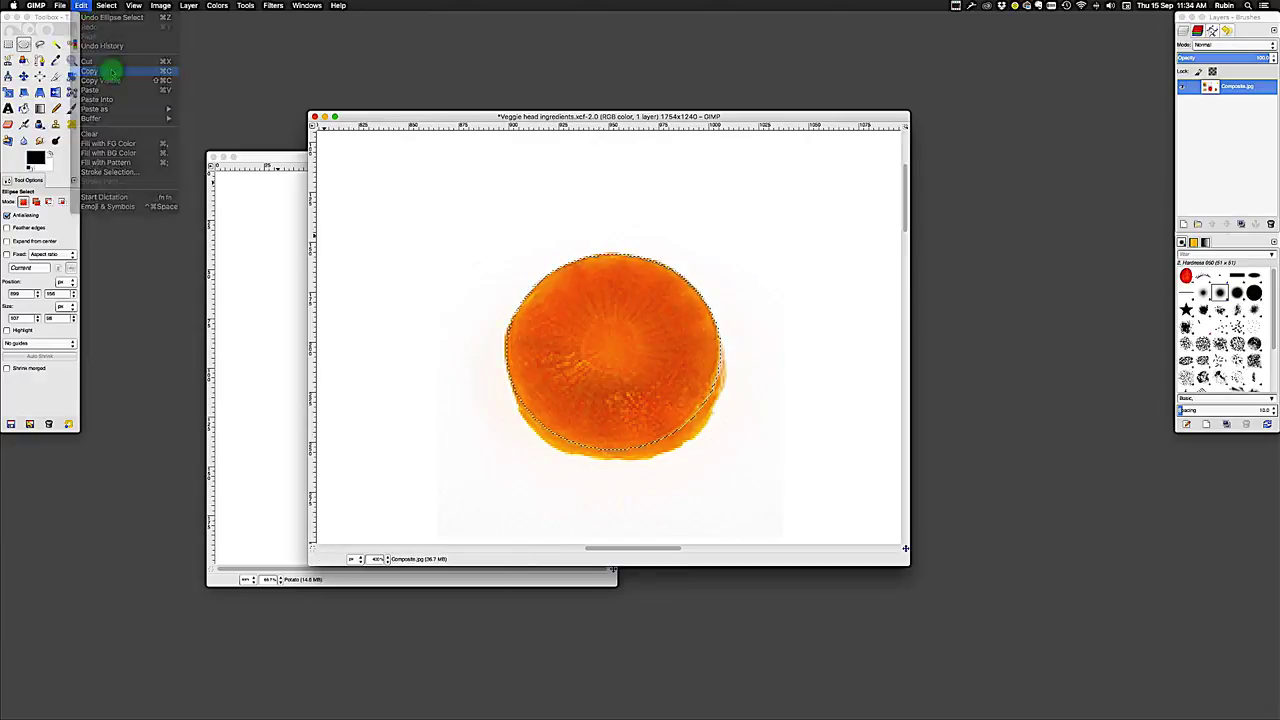
{"action": "left_click", "coordinate": [253, 158]}
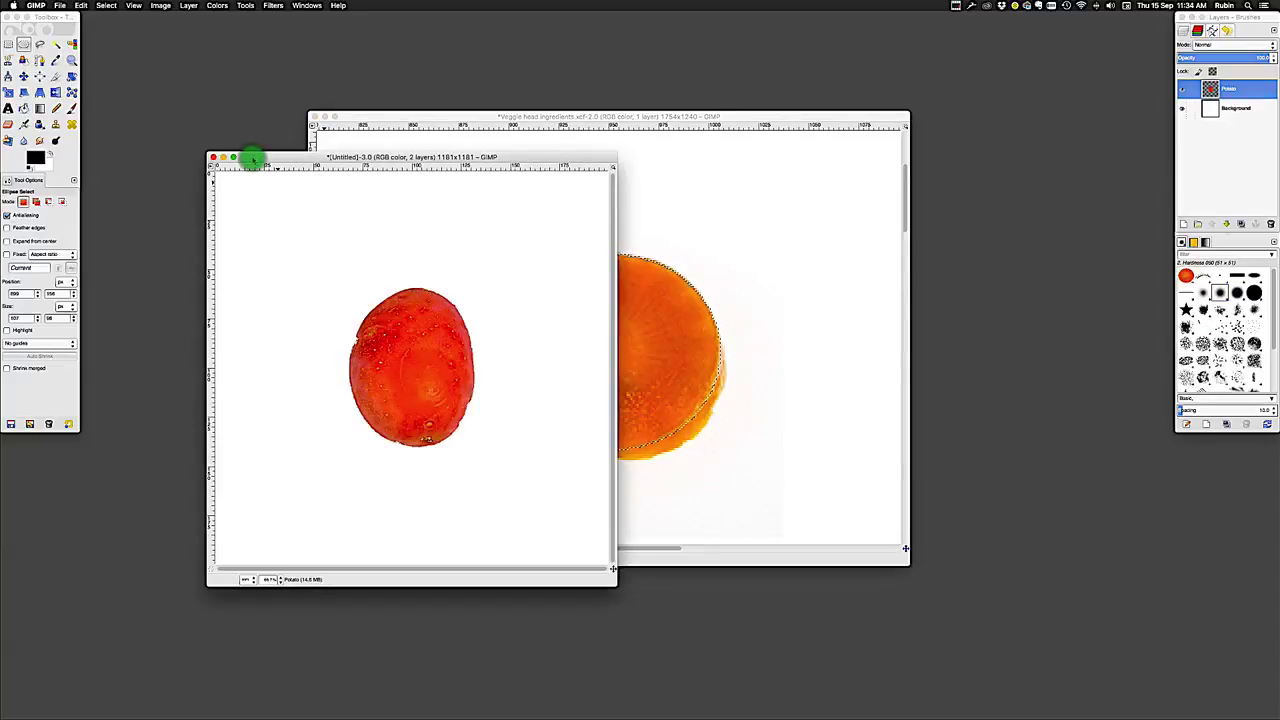
{"action": "left_click", "coordinate": [86, 6]}
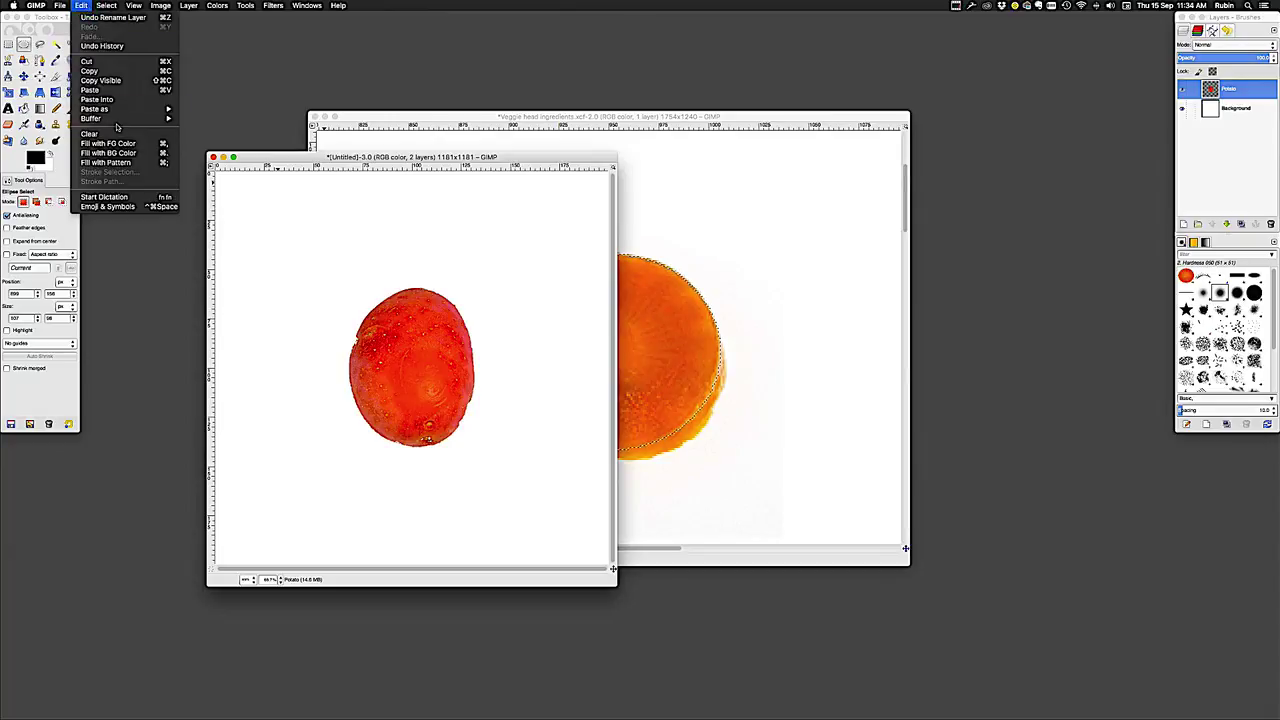
{"action": "mouse_move", "coordinate": [125, 115]}
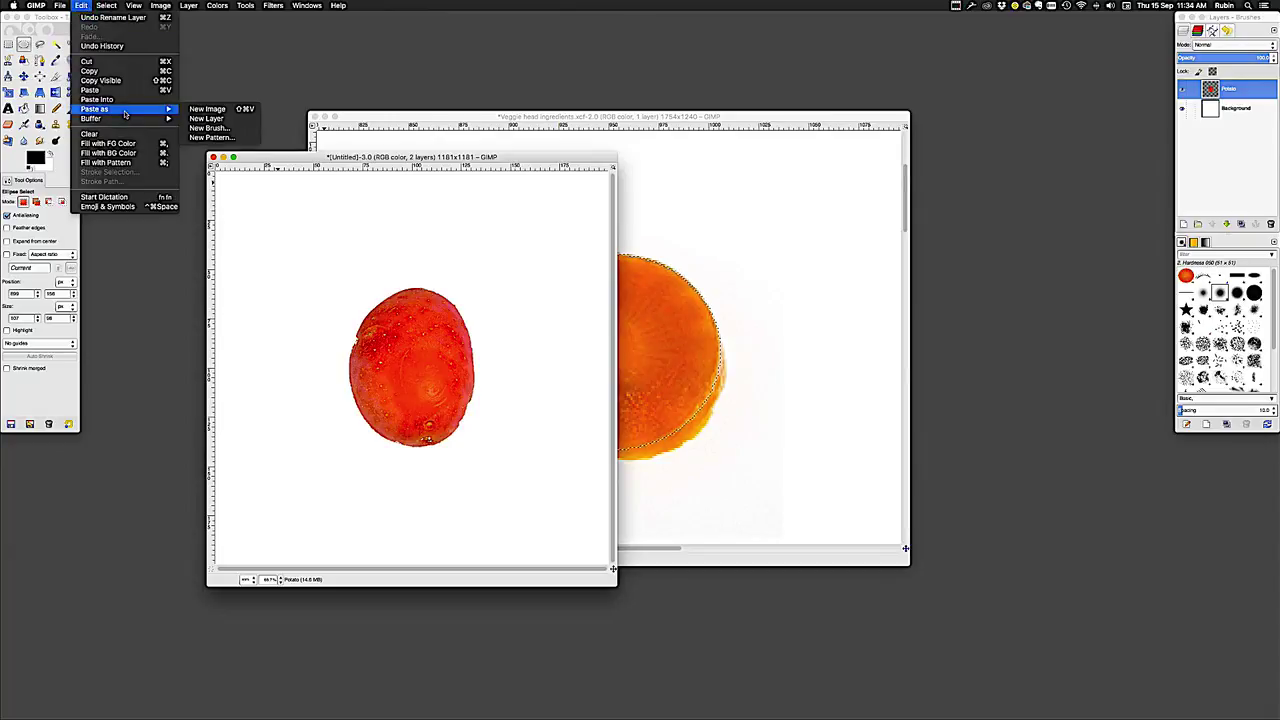
{"action": "left_click", "coordinate": [206, 119]}
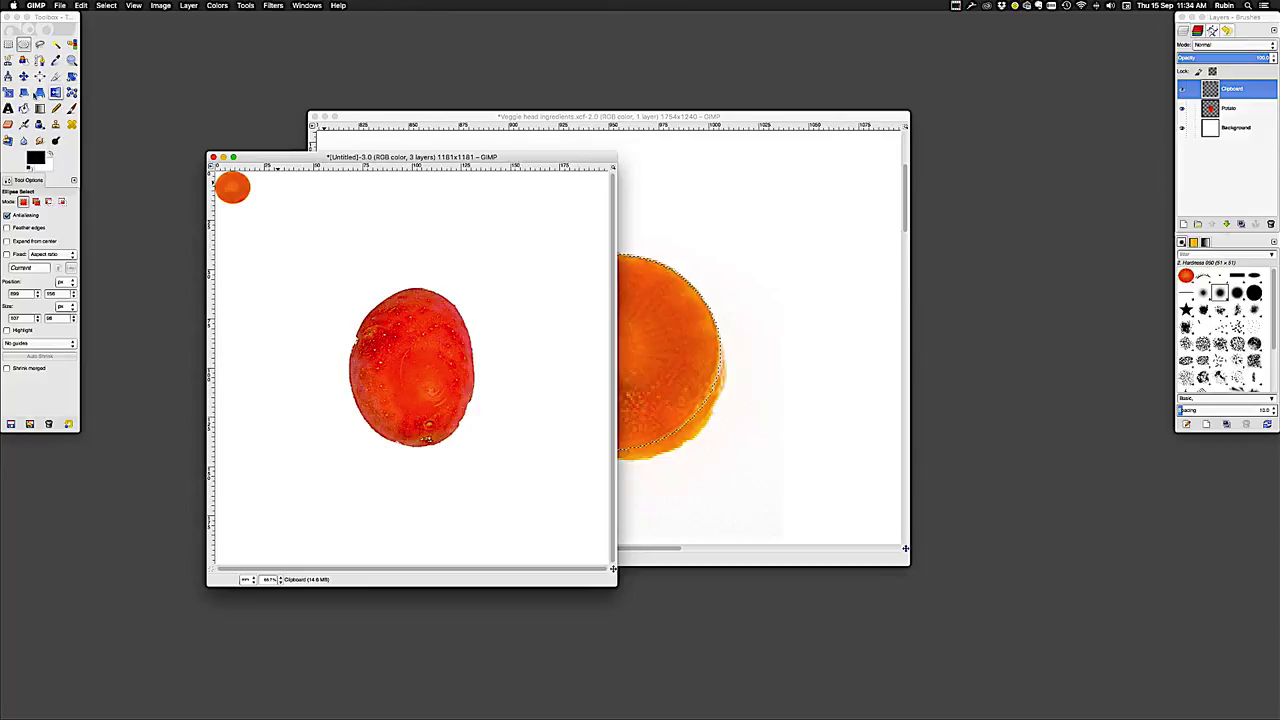
Move the pasted carrot slice onto the potato's upper left as an eye and rename its layer "L Carrot"
{"action": "left_click", "coordinate": [25, 76]}
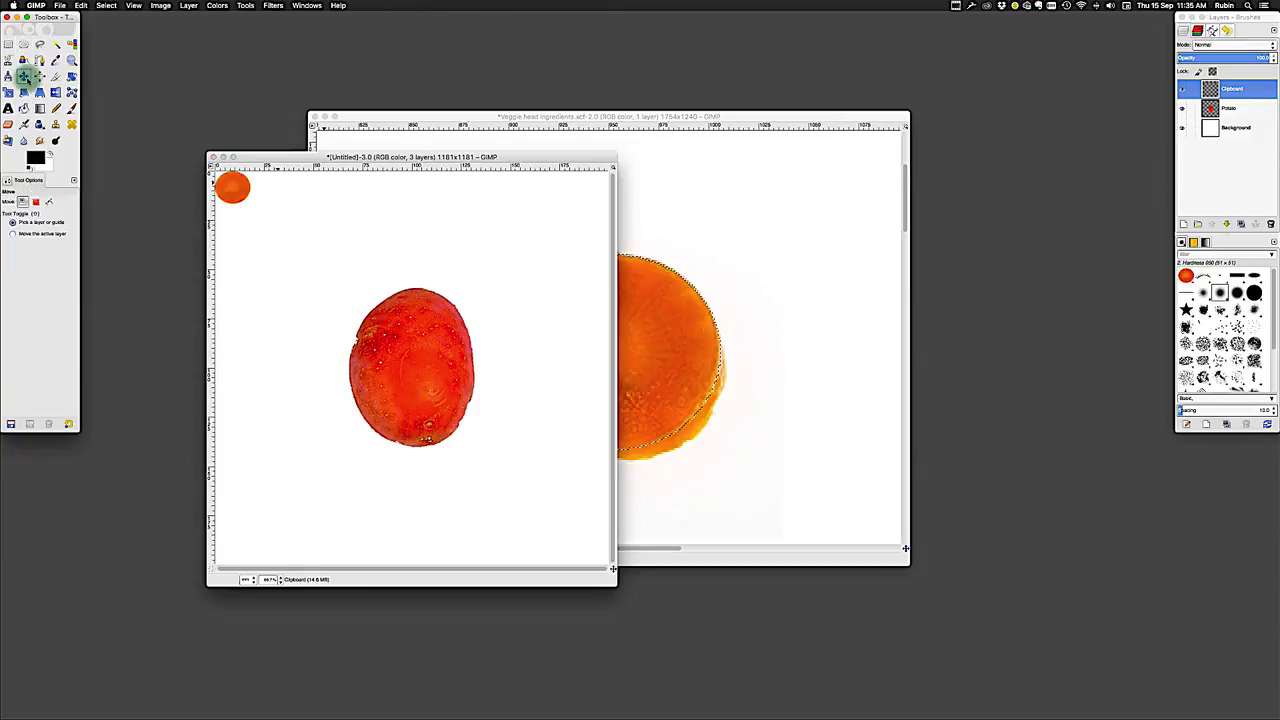
{"action": "left_click_drag", "start_coordinate": [231, 187], "coordinate": [389, 337]}
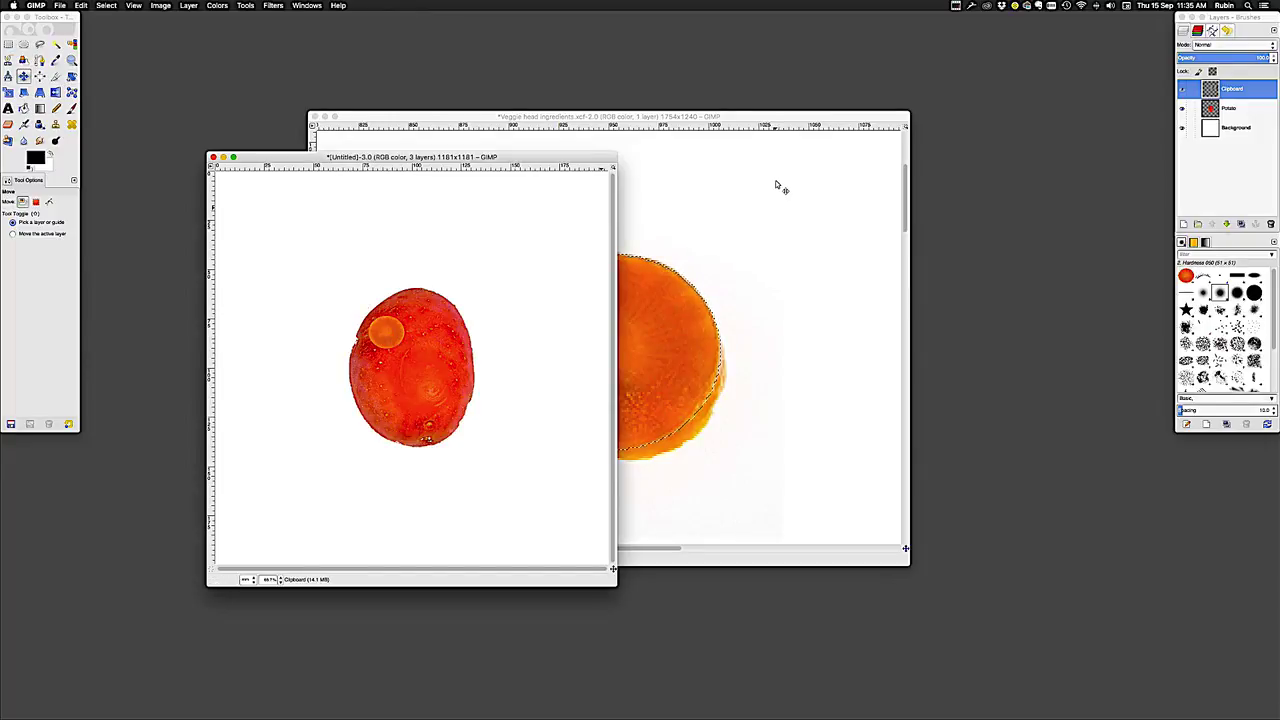
{"action": "double_click", "coordinate": [1226, 88]}
{"action": "type", "text": "L Carrot"}
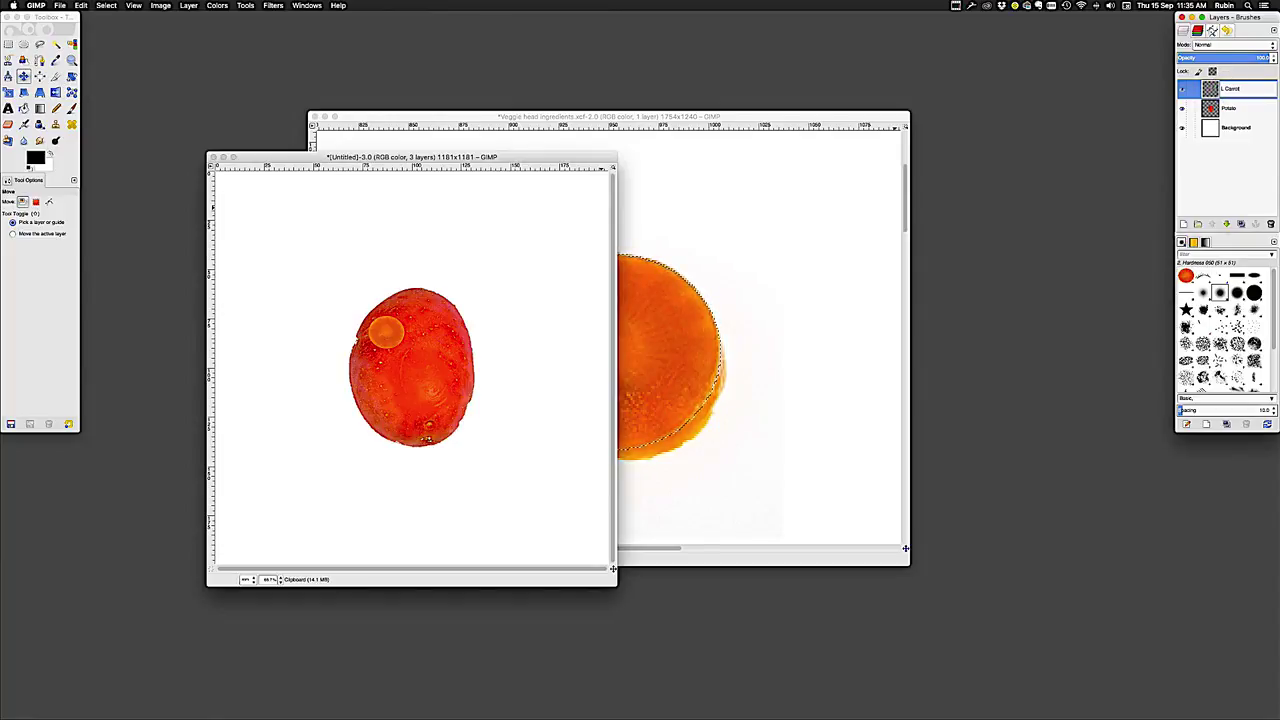
{"action": "key", "text": "Return"}
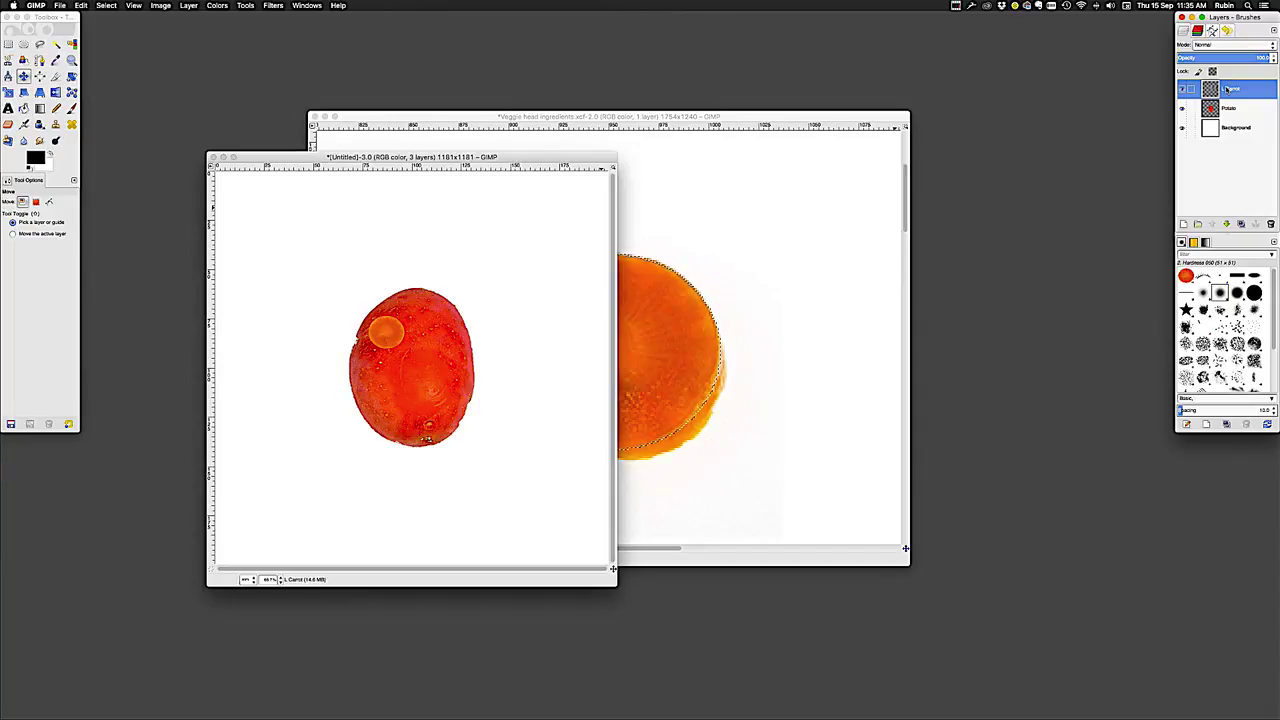
{"action": "key", "text": "F4"}
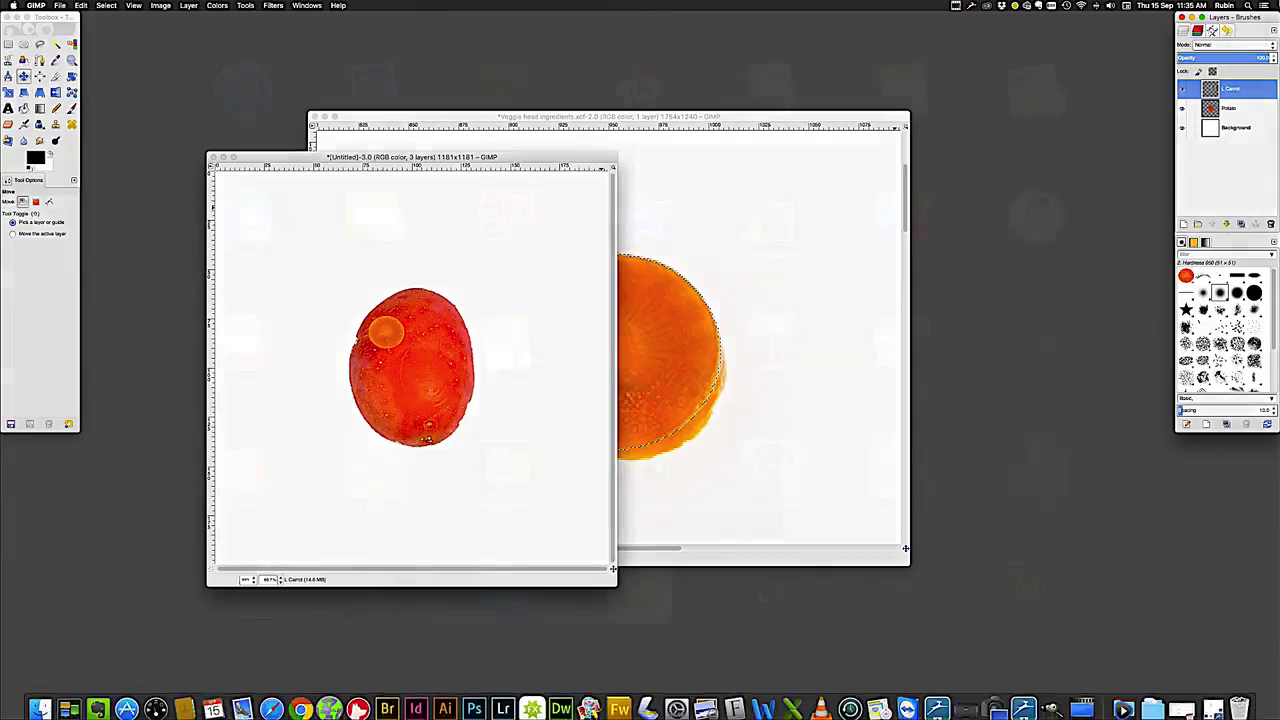
{"action": "left_click", "coordinate": [968, 160]}
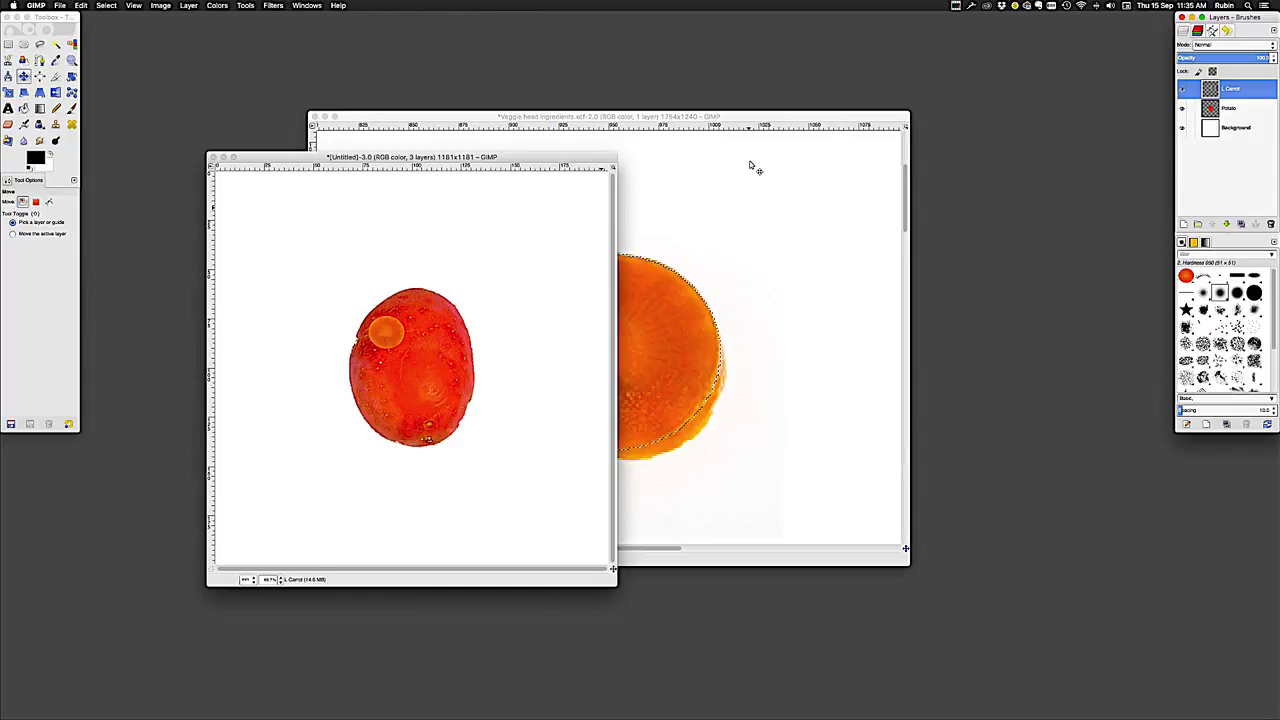
Paste a second copy of the carrot slice as a new layer in the composite image
{"action": "left_click", "coordinate": [386, 157]}
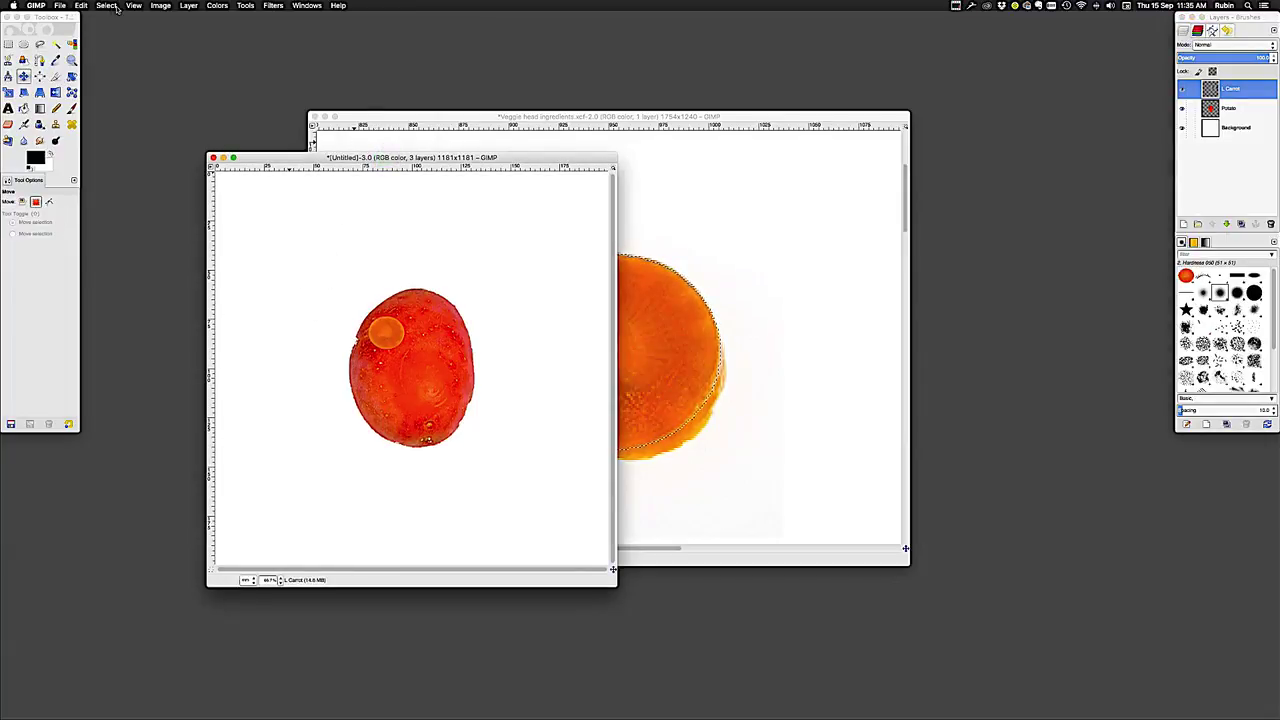
{"action": "left_click", "coordinate": [81, 6]}
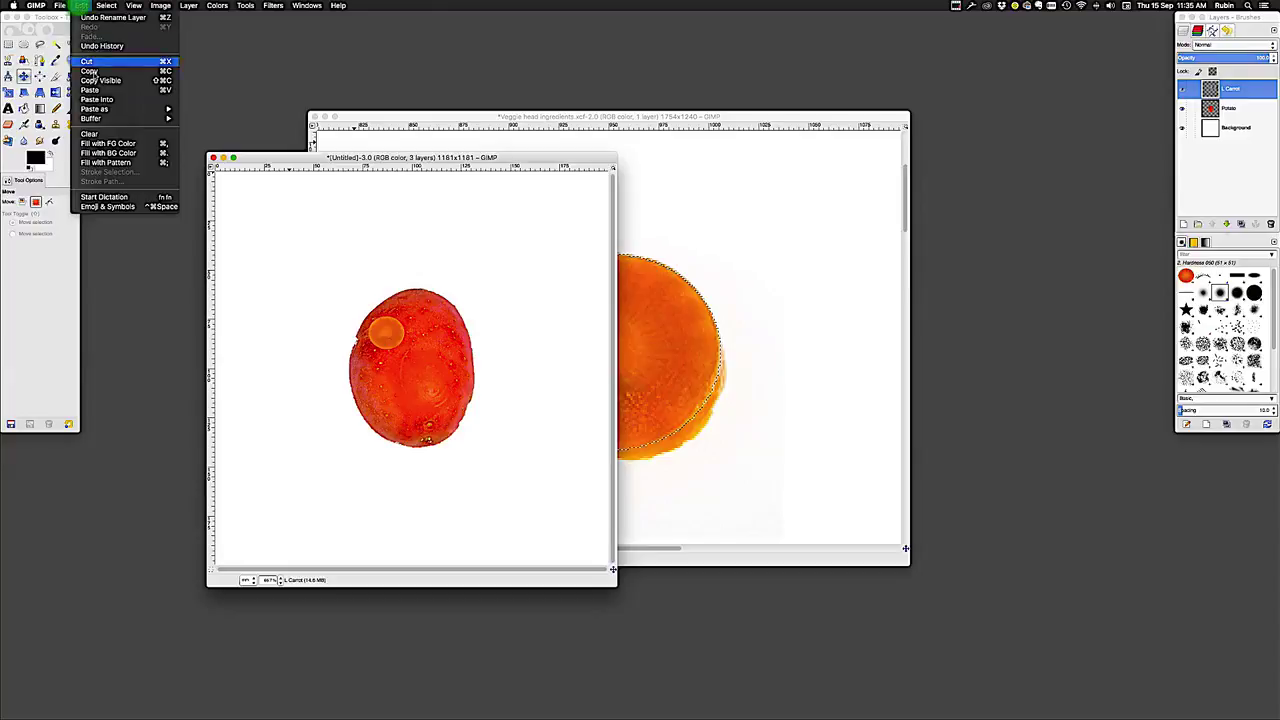
{"action": "mouse_move", "coordinate": [114, 110]}
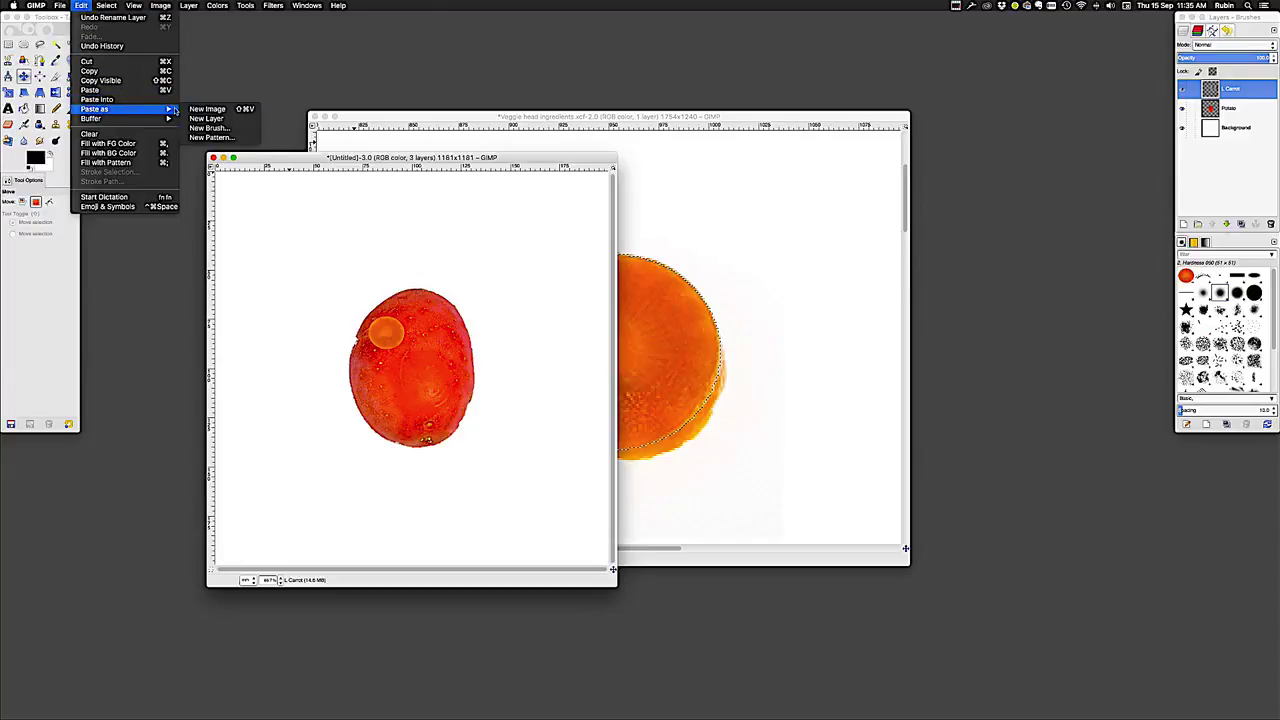
{"action": "left_click", "coordinate": [220, 118]}
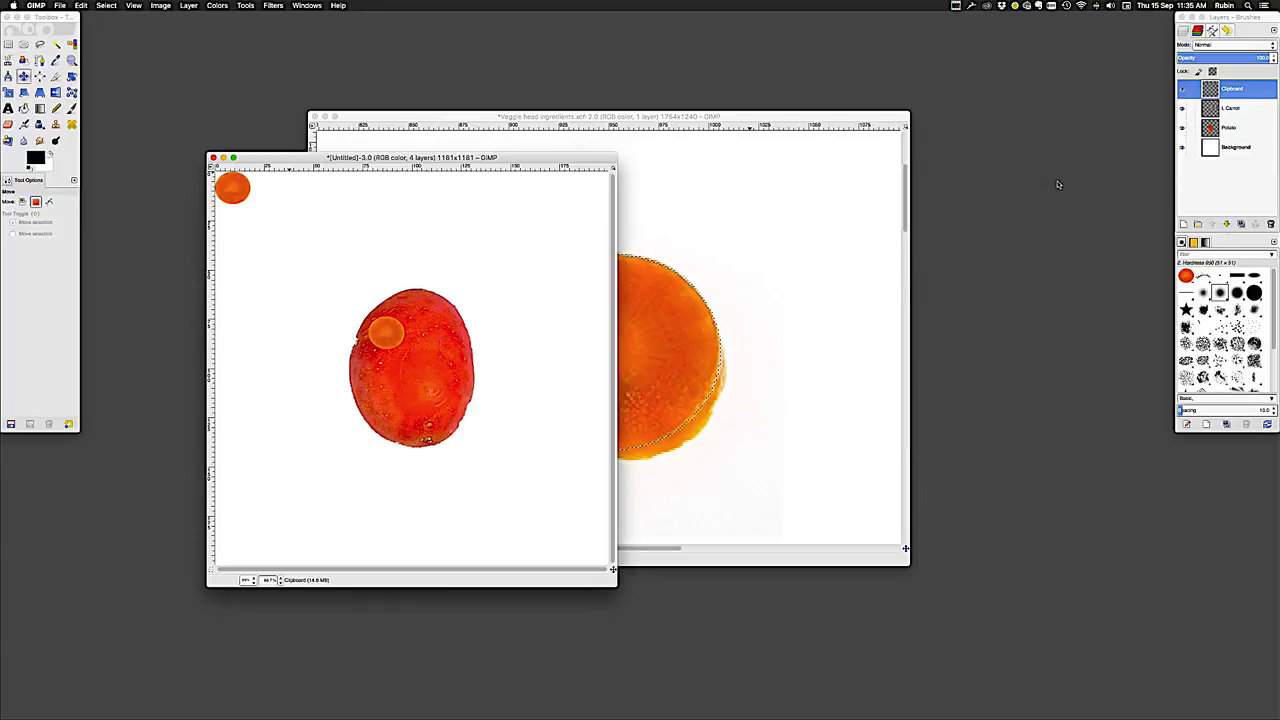
Rename the second carrot layer "R. Carrot" and move the slice onto the potato's upper right as the other eye
{"action": "double_click", "coordinate": [1233, 88]}
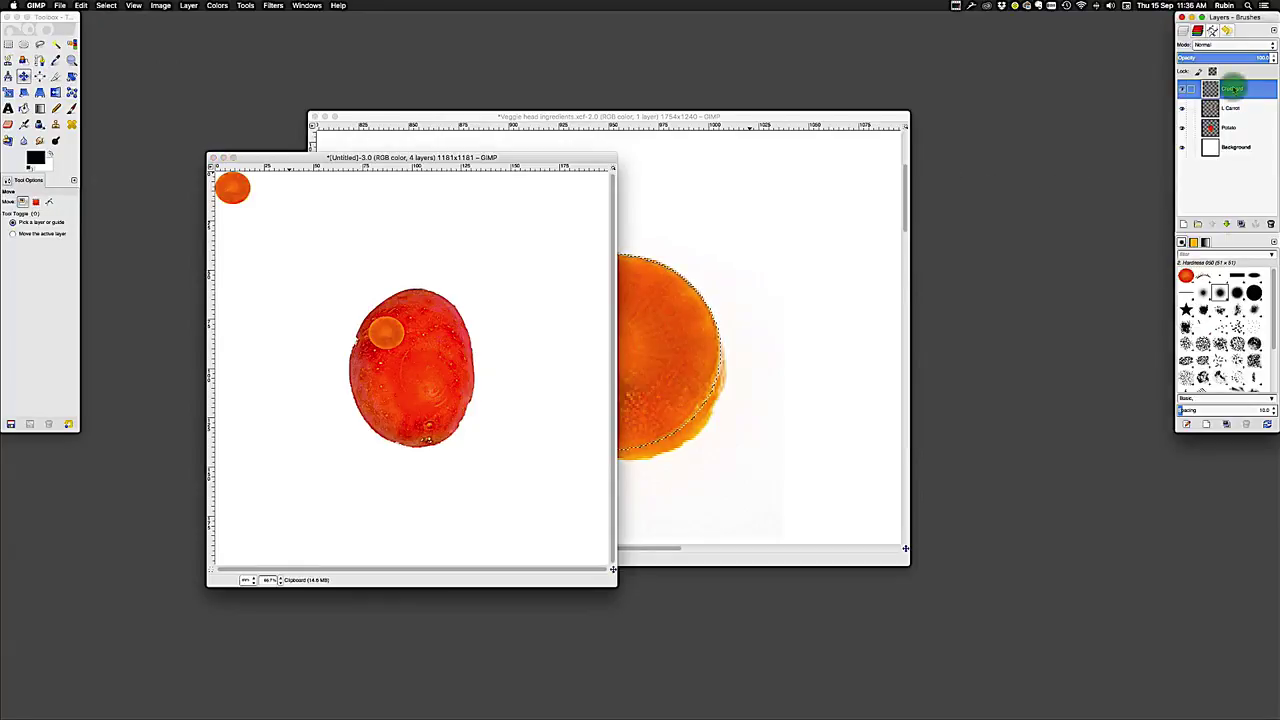
{"action": "type", "text": "R"}
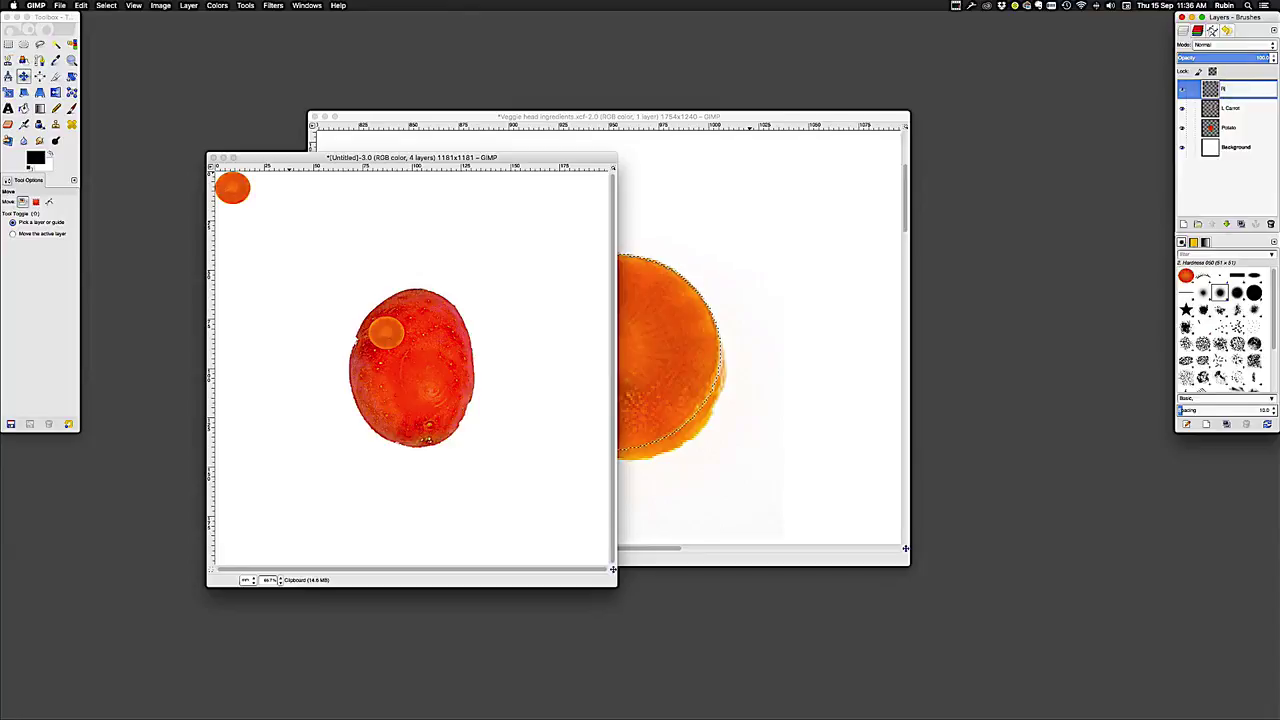
{"action": "type", "text": " Carrot"}
{"action": "key", "text": "Return"}
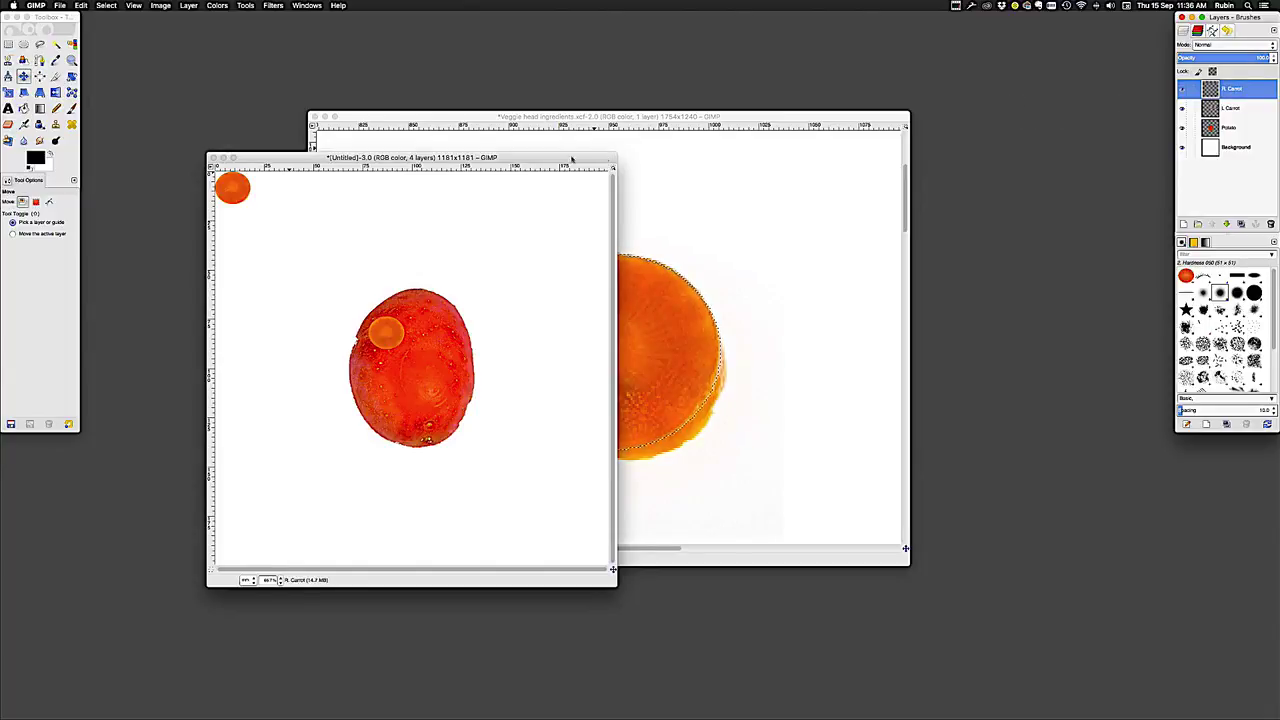
{"action": "left_click_drag", "start_coordinate": [297, 221], "coordinate": [436, 342]}
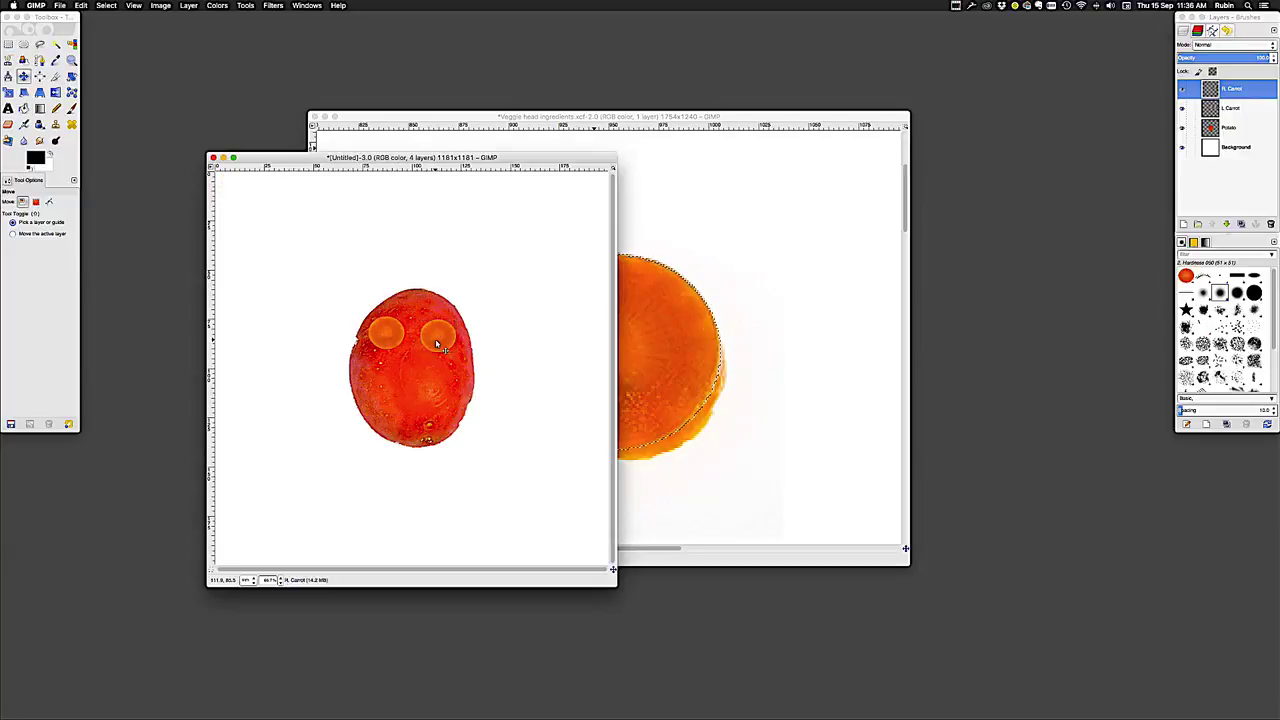
Return to the ingredients image and clear the carrot selection
{"action": "left_click", "coordinate": [796, 272]}
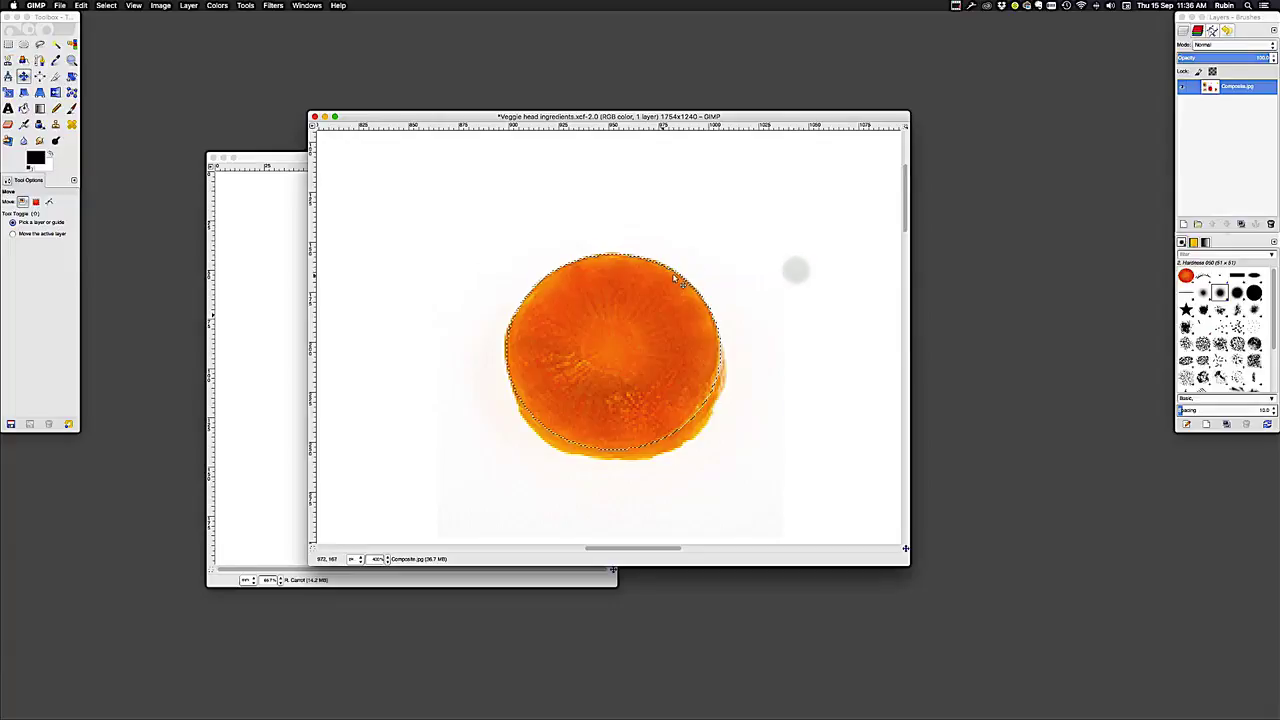
{"action": "left_click", "coordinate": [107, 7]}
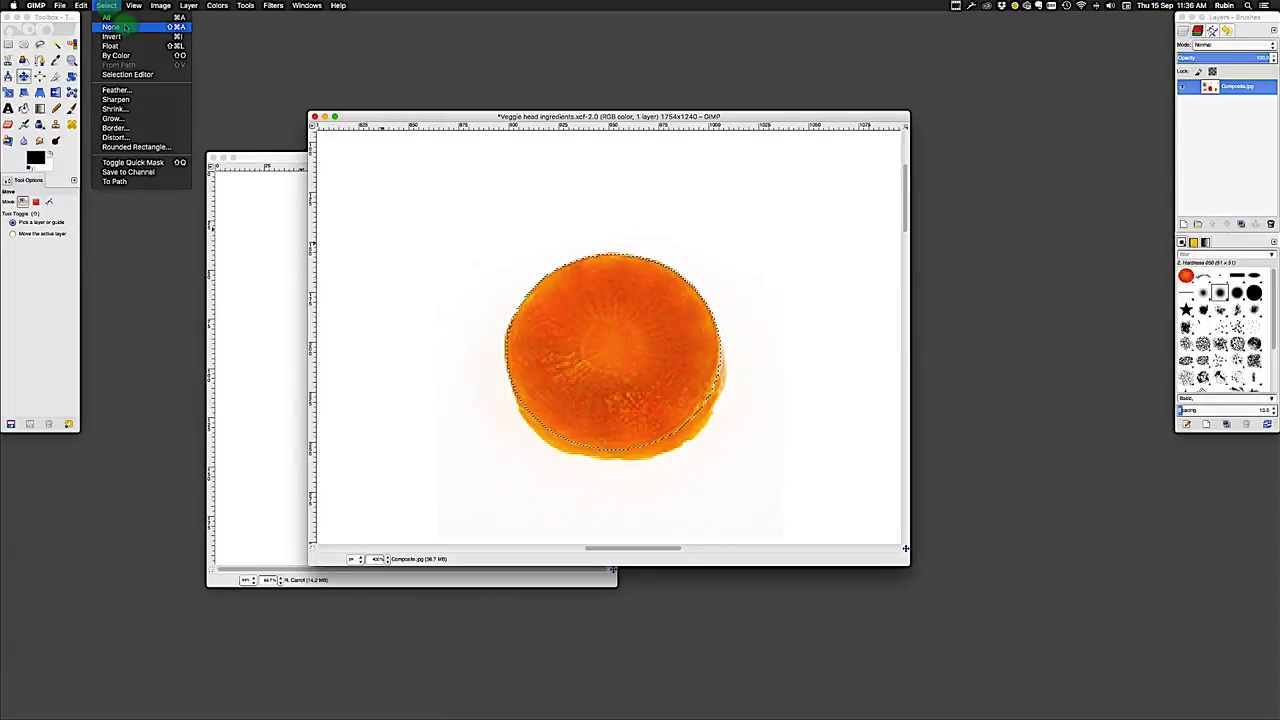
{"action": "left_click", "coordinate": [125, 25]}
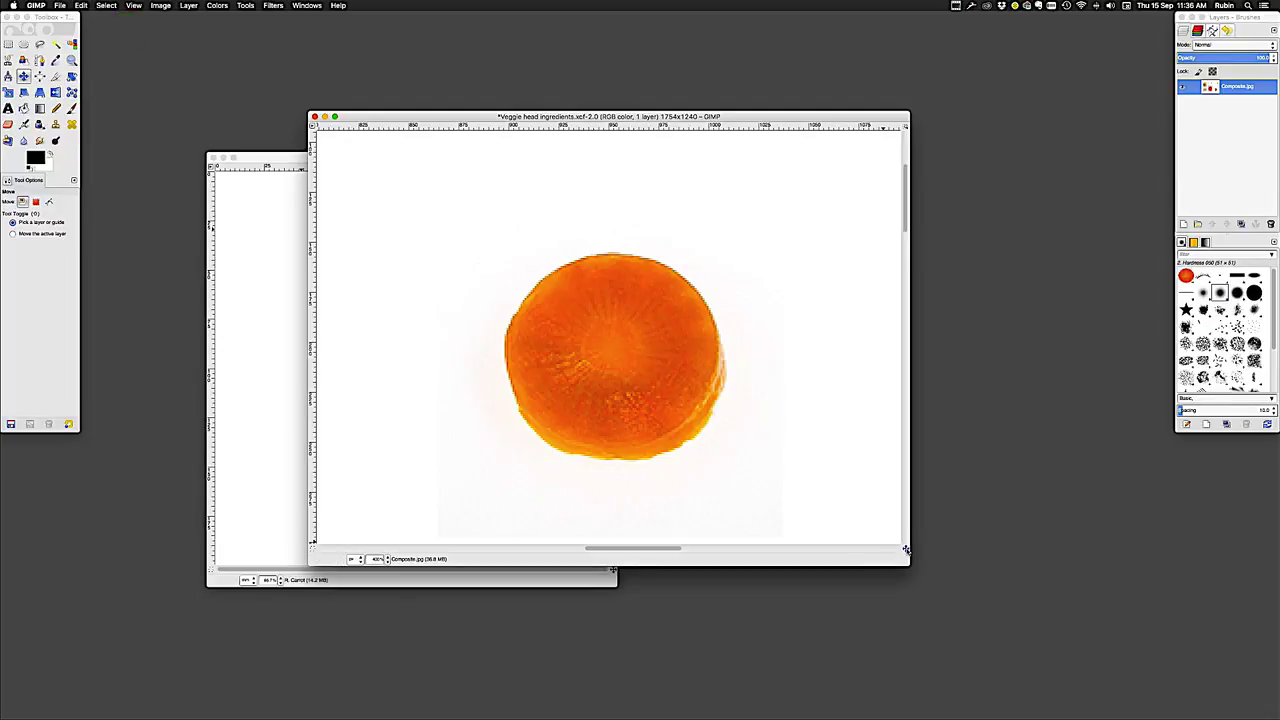
Select the round red berry in the ingredients image with an elliptical selection about 43 × 43 px
{"action": "left_click", "coordinate": [905, 549]}
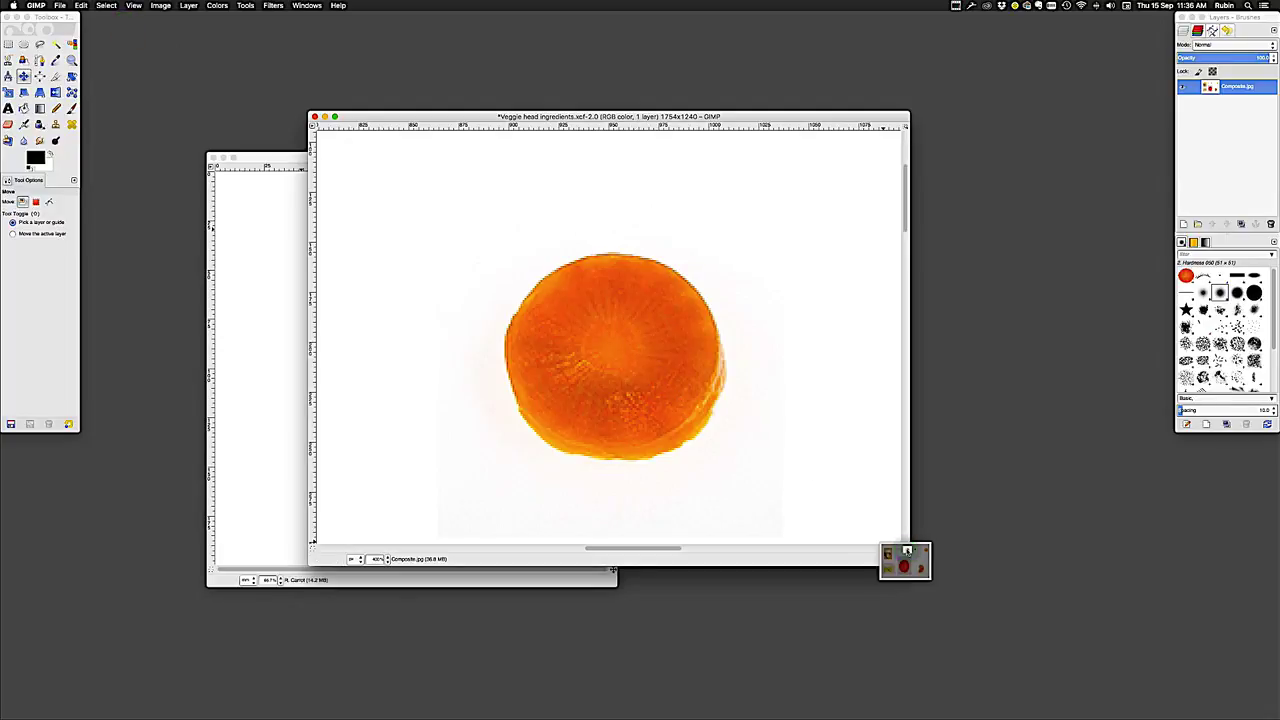
{"action": "left_click_drag", "start_coordinate": [906, 551], "coordinate": [907, 549]}
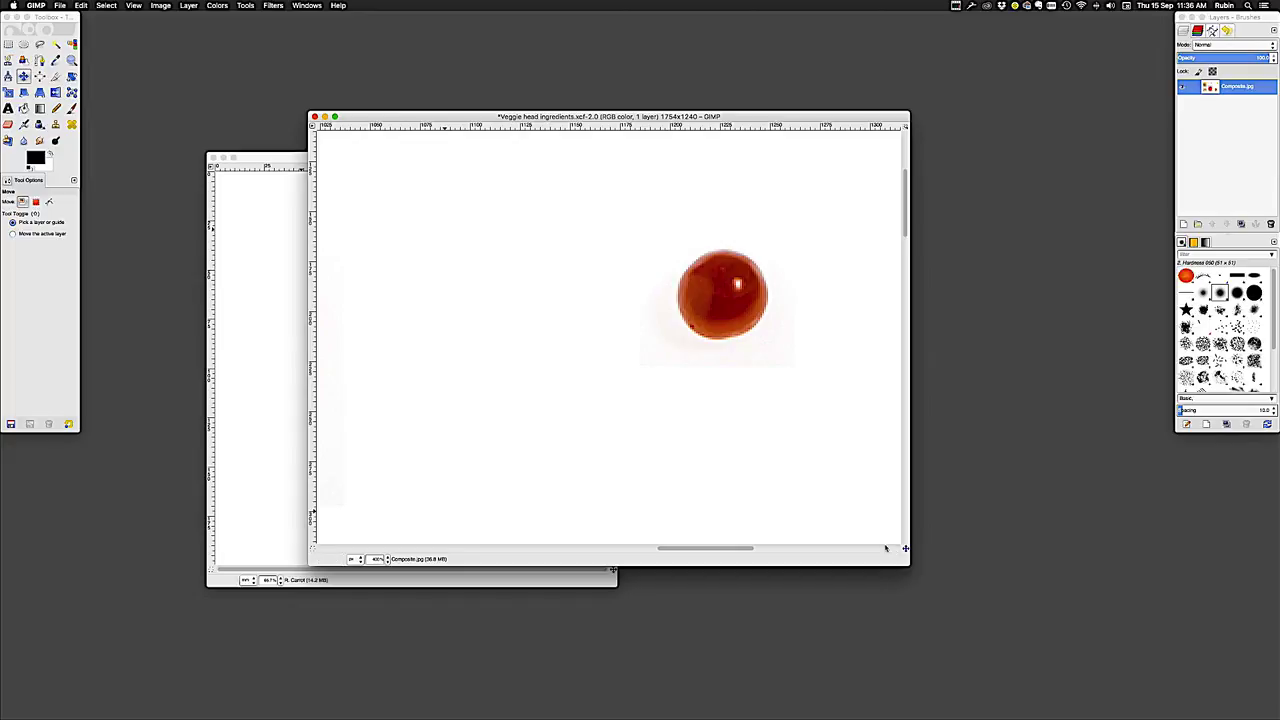
{"action": "left_click", "coordinate": [23, 45]}
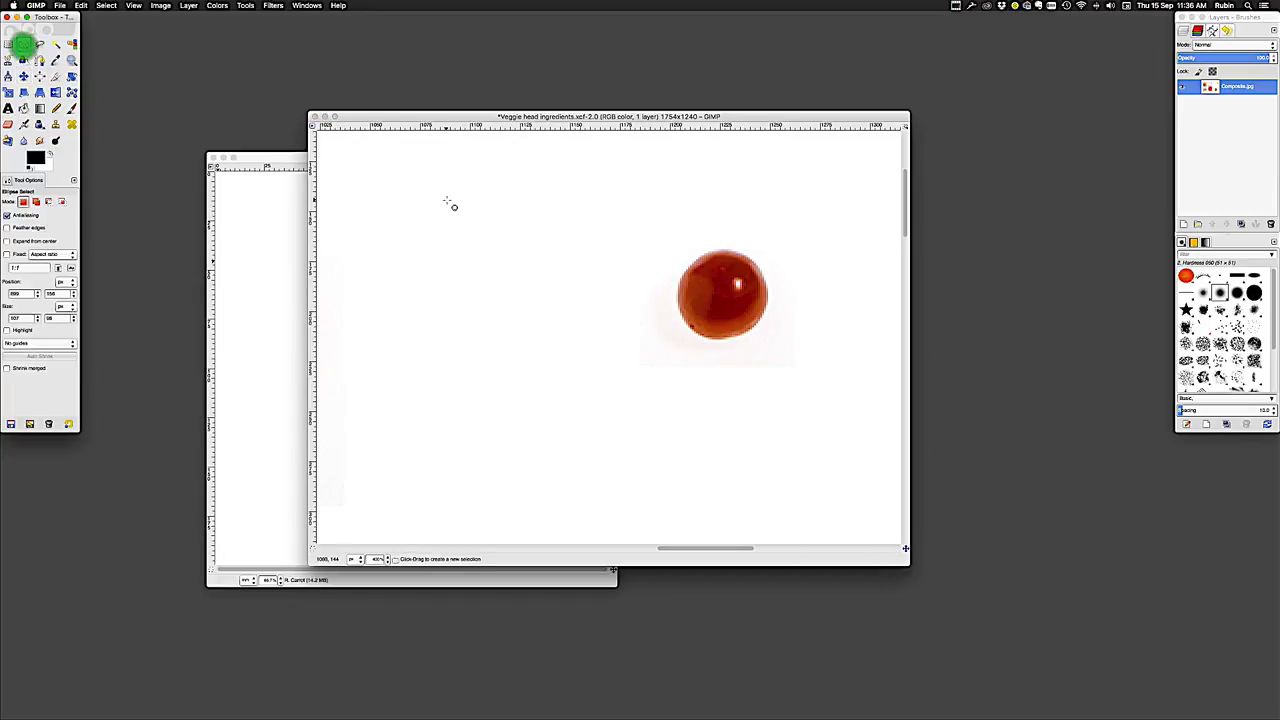
{"action": "mouse_move", "coordinate": [683, 259]}
{"action": "left_mouse_down"}
{"action": "mouse_move", "coordinate": [768, 326]}
{"action": "mouse_move", "coordinate": [767, 344]}
{"action": "left_mouse_up"}
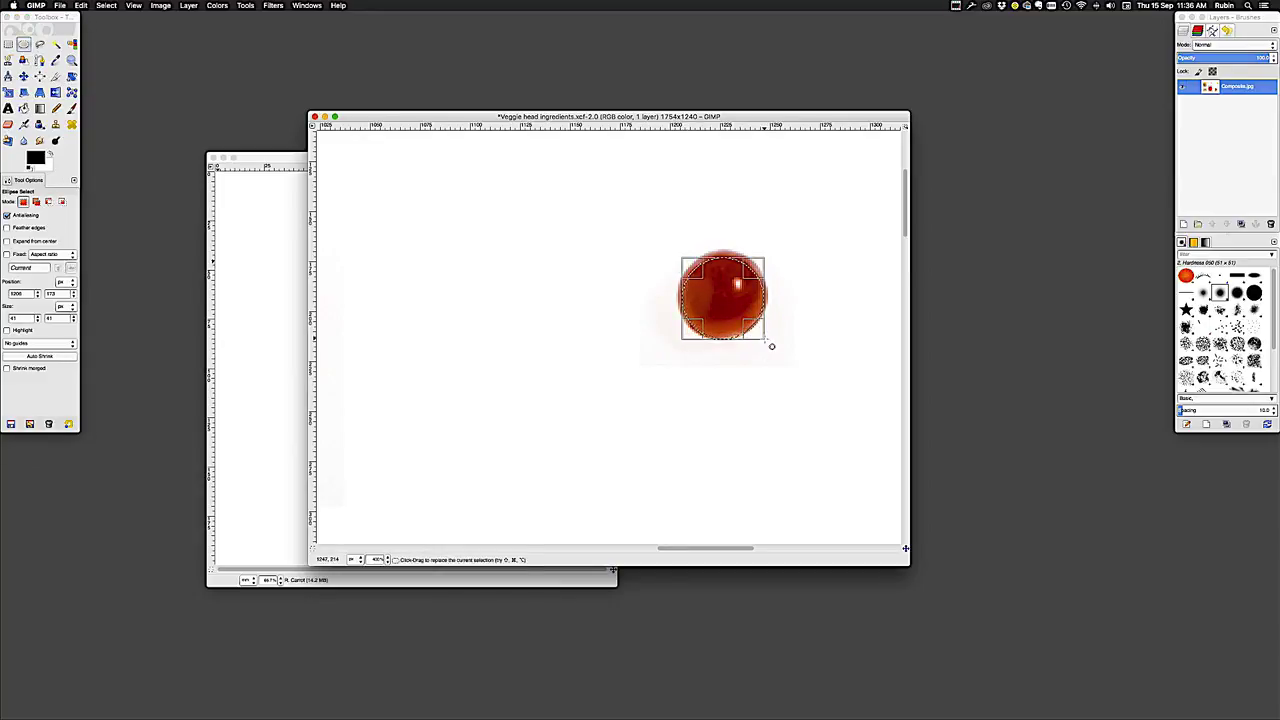
{"action": "left_click", "coordinate": [692, 268]}
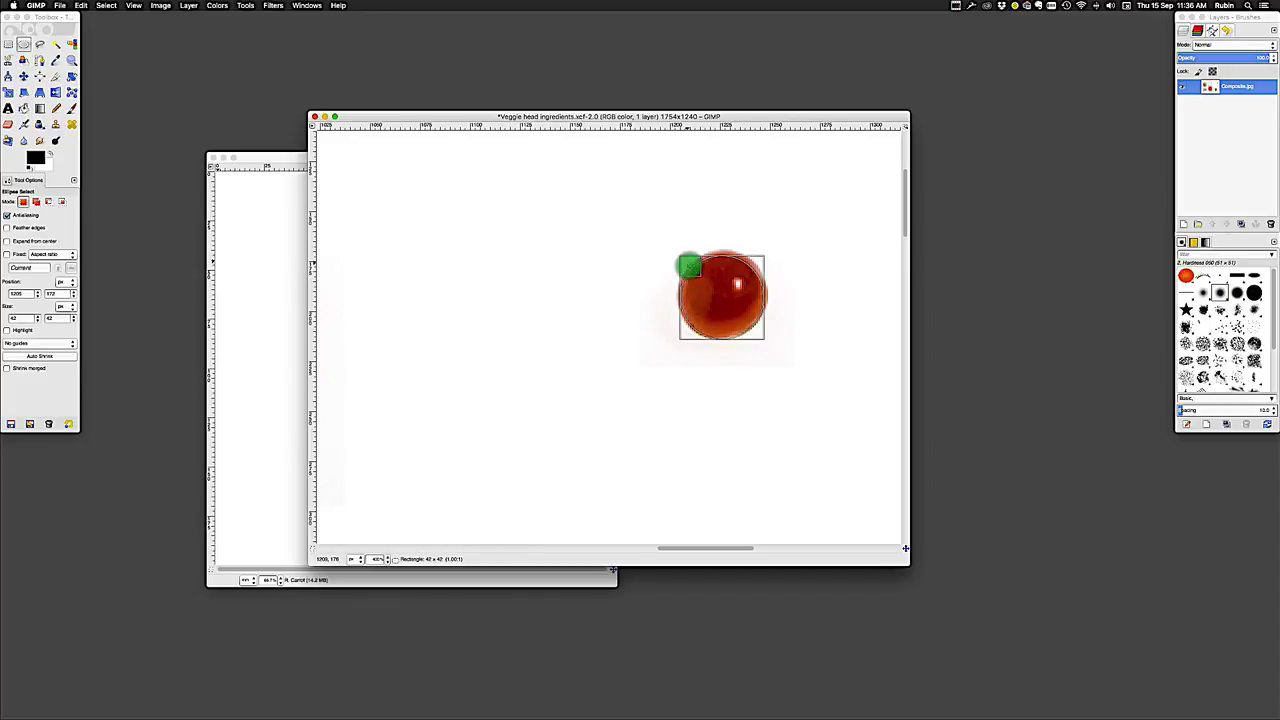
{"action": "left_click_drag", "start_coordinate": [690, 268], "coordinate": [690, 266]}
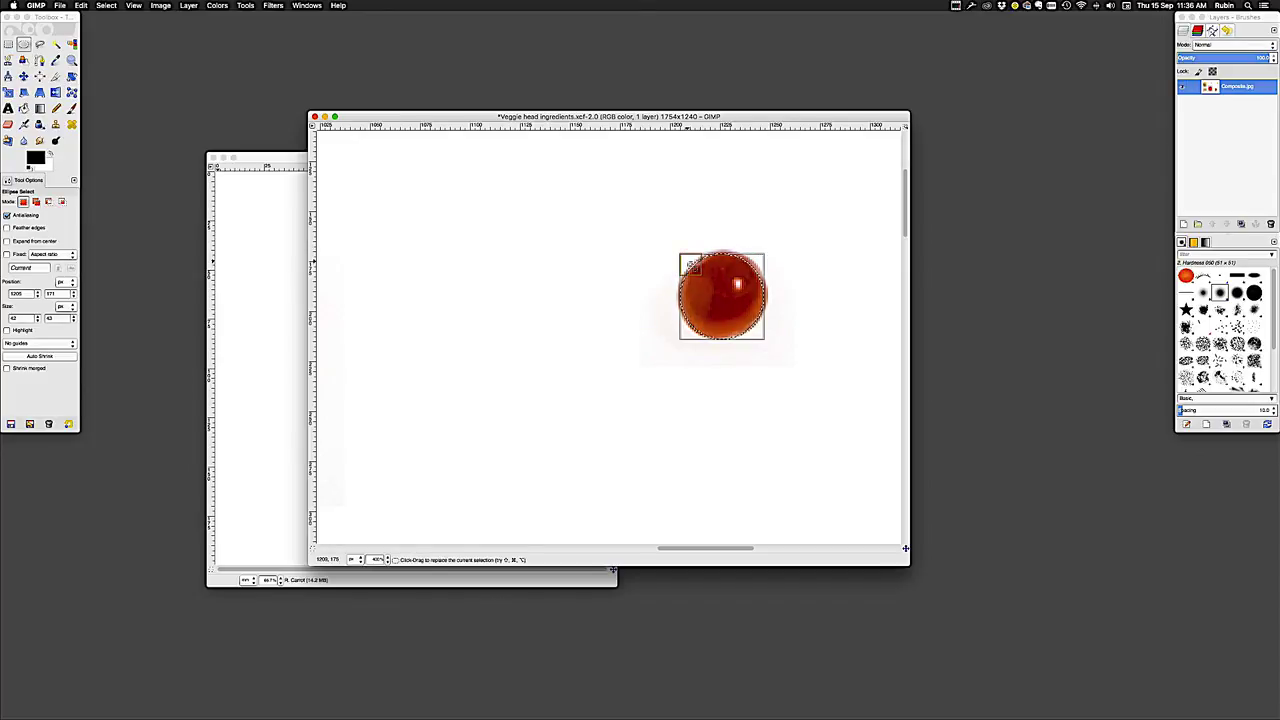
{"action": "left_click", "coordinate": [758, 266]}
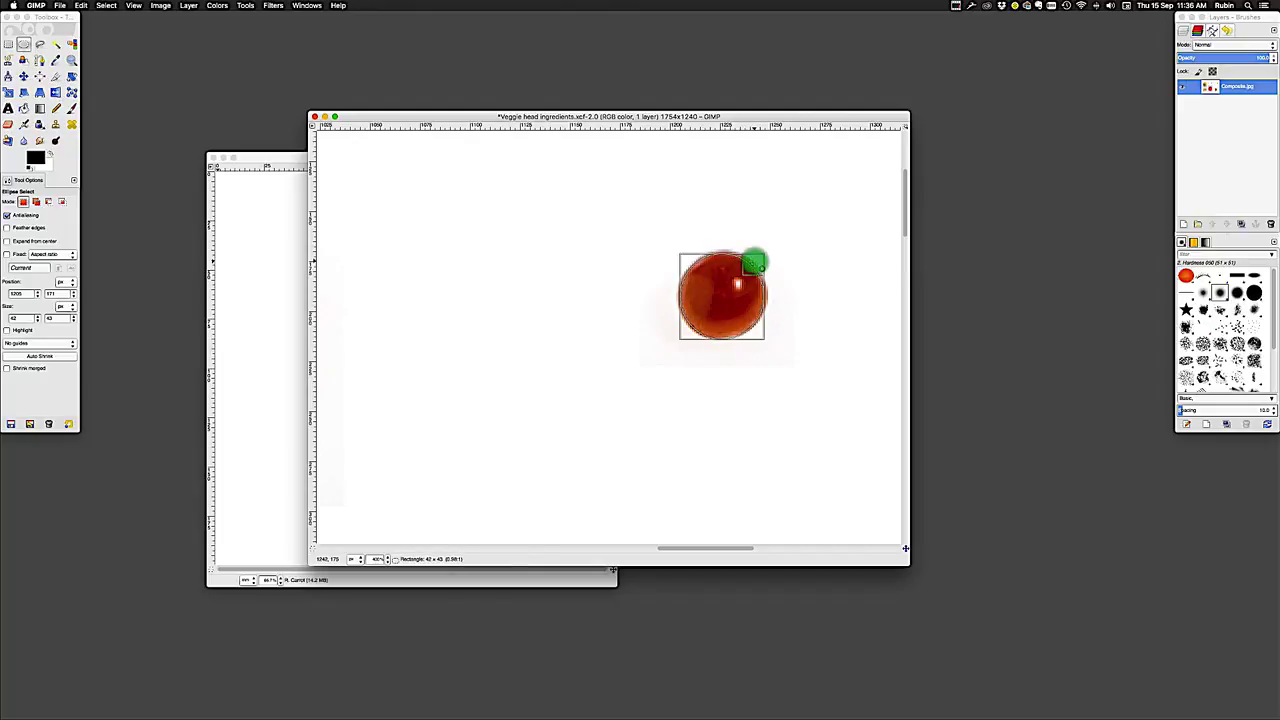
{"action": "left_click_drag", "start_coordinate": [758, 266], "coordinate": [755, 269]}
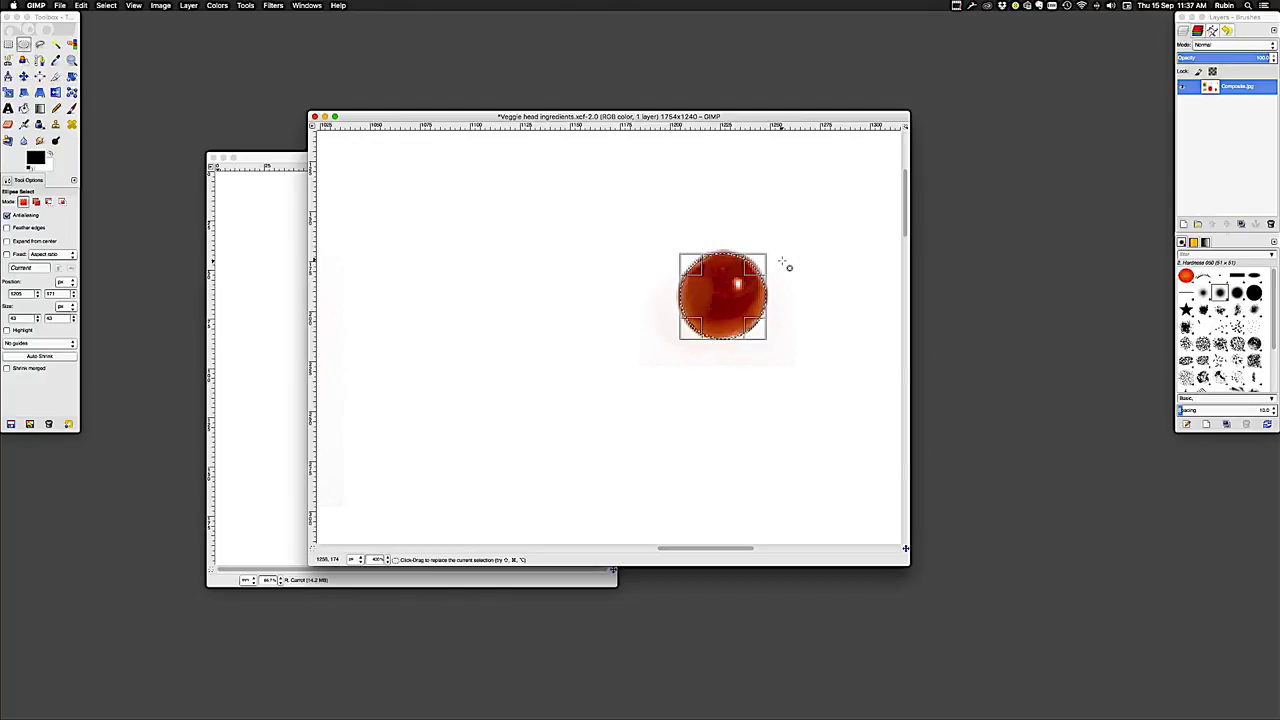
{"action": "key", "text": "Return"}
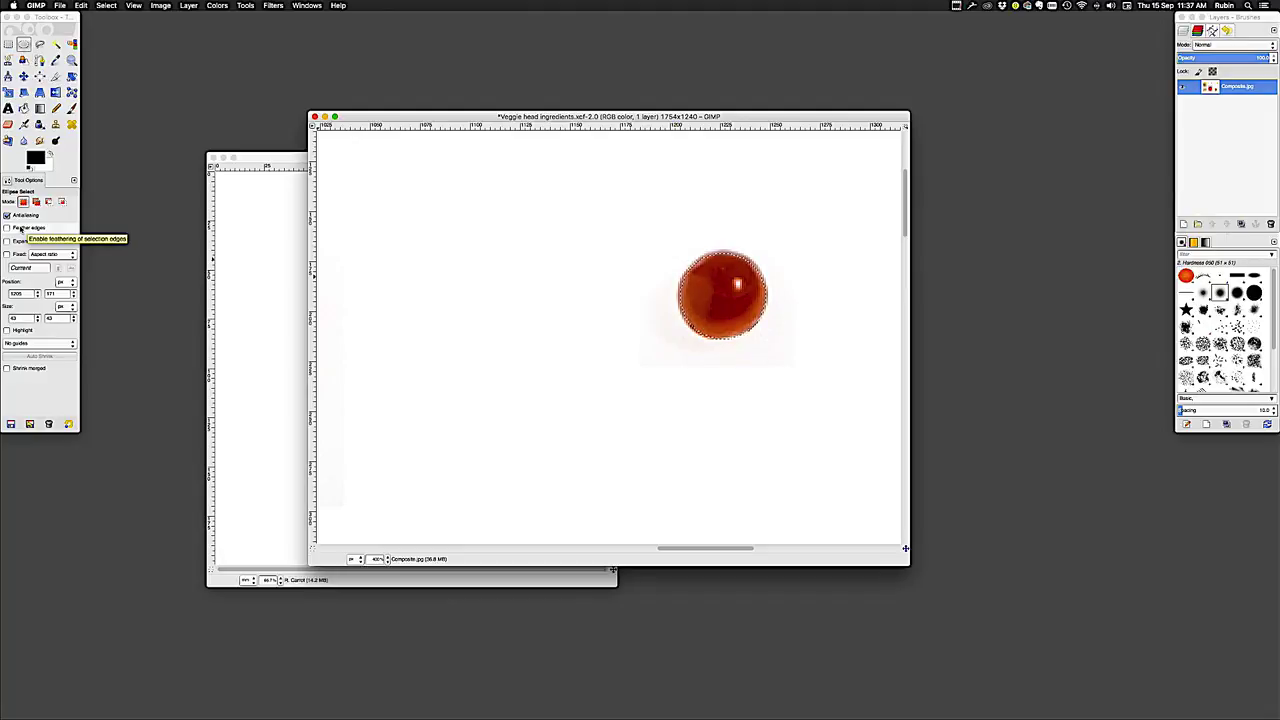
Feather the berry selection by 3 px and copy the selected berry
{"action": "left_click", "coordinate": [107, 6]}
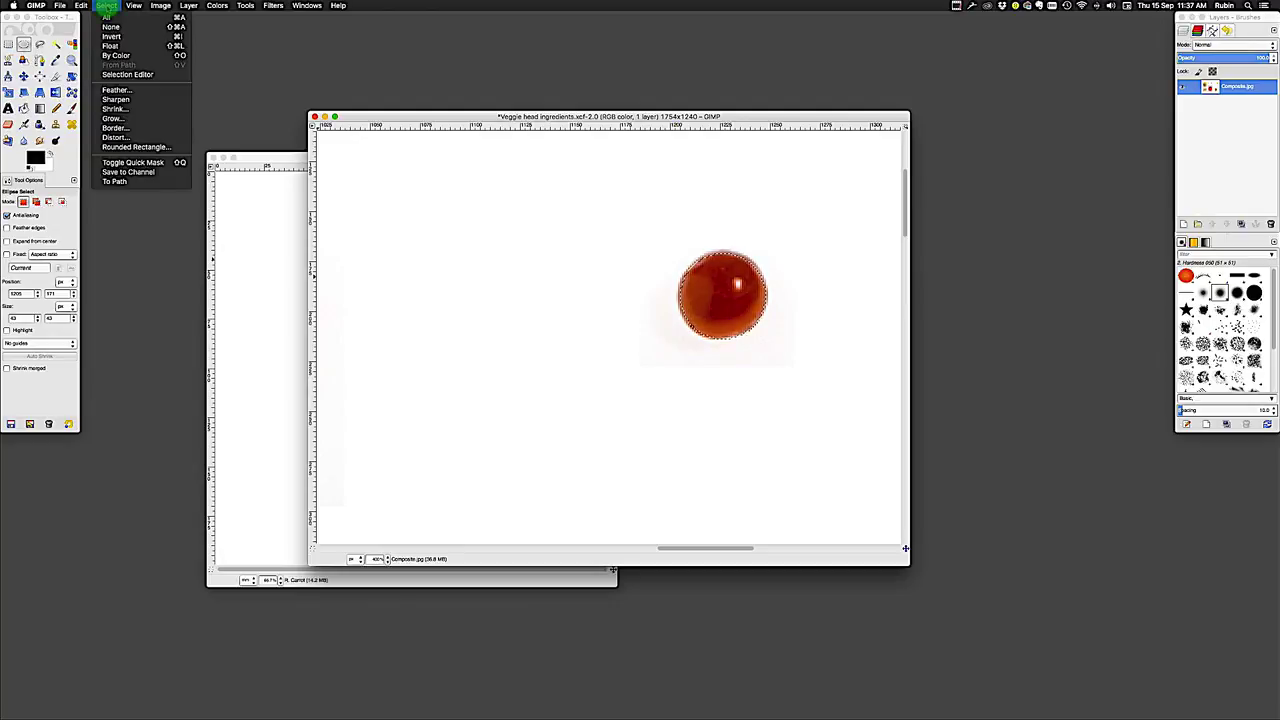
{"action": "left_click", "coordinate": [112, 91]}
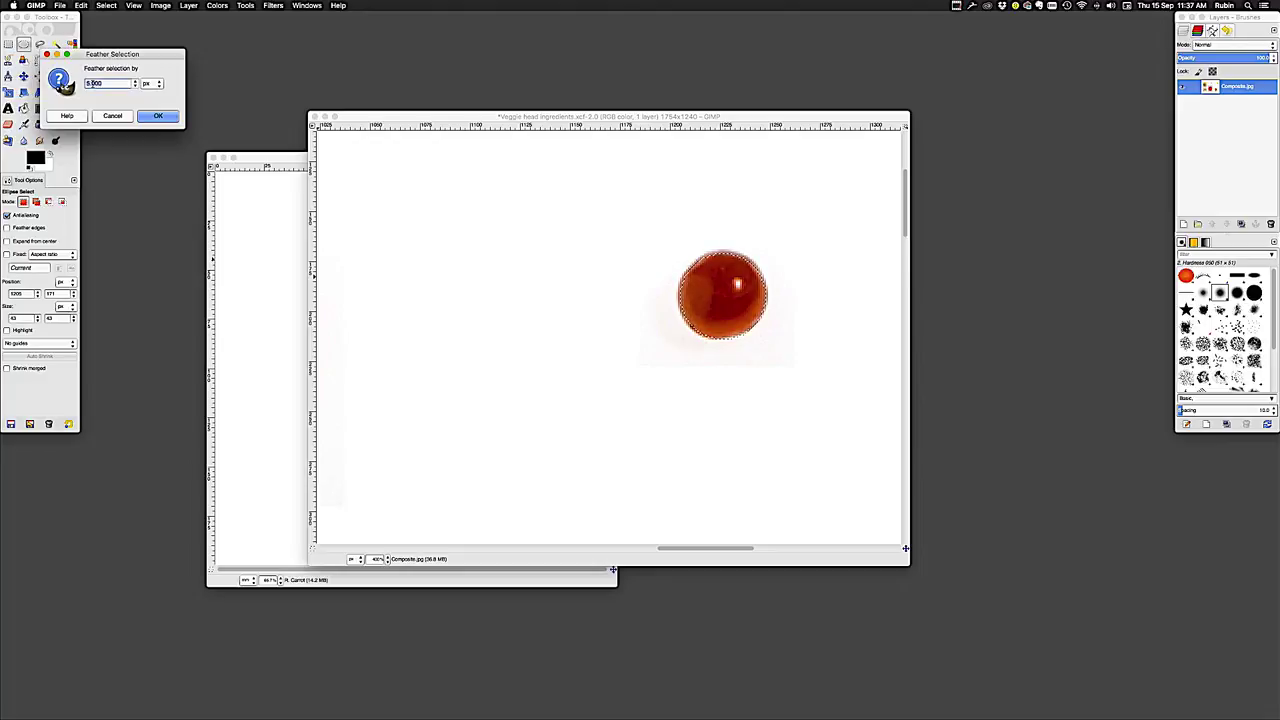
{"action": "type", "text": "1"}
{"action": "left_click", "coordinate": [155, 116]}
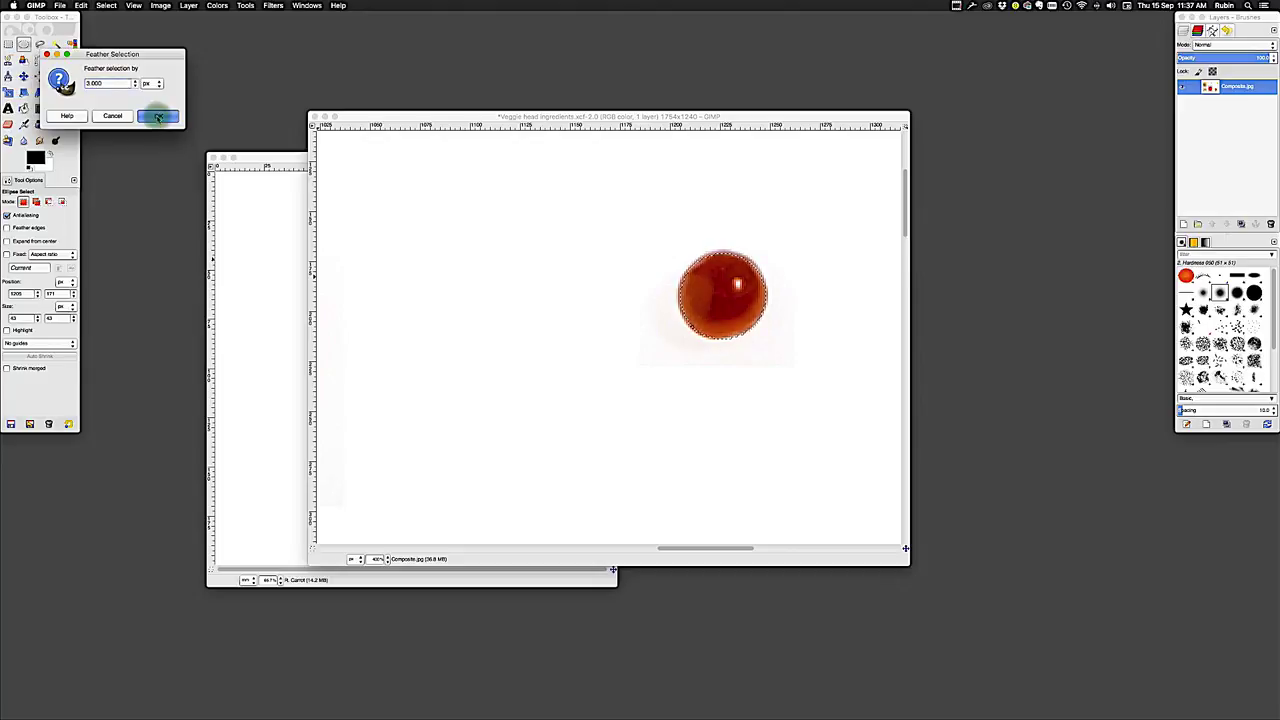
{"action": "left_click", "coordinate": [82, 6]}
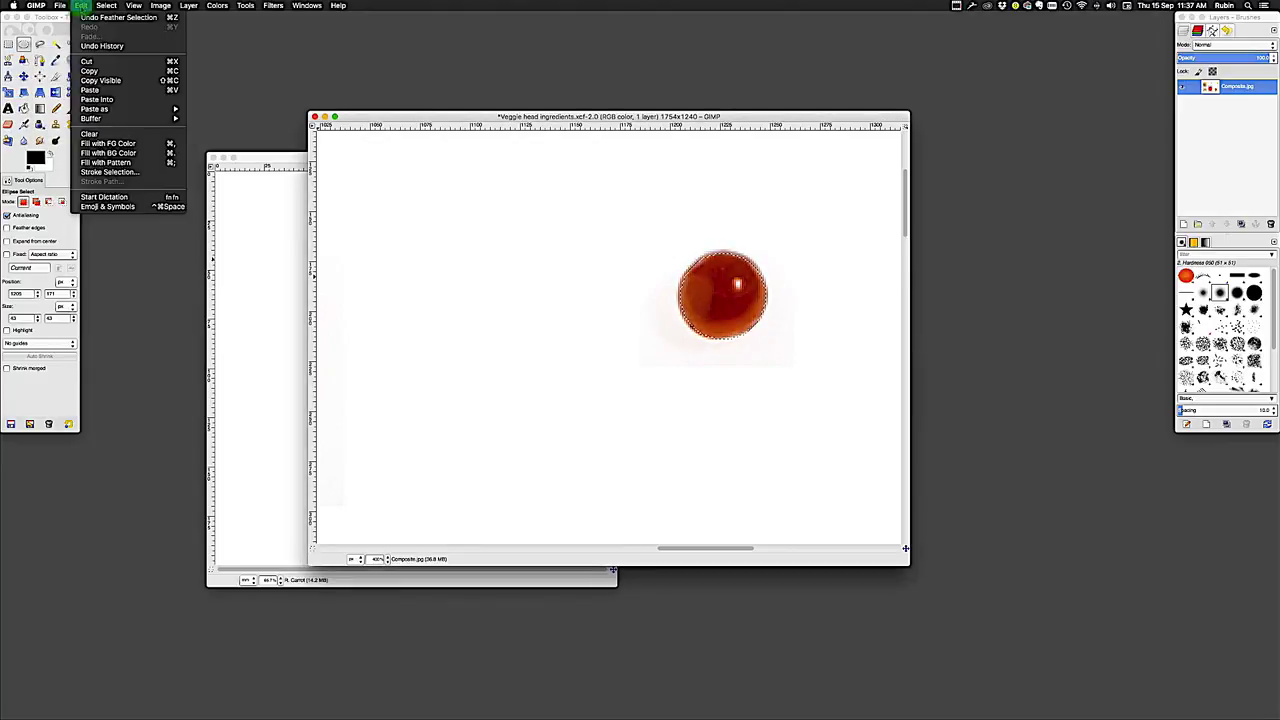
{"action": "left_click", "coordinate": [135, 73]}
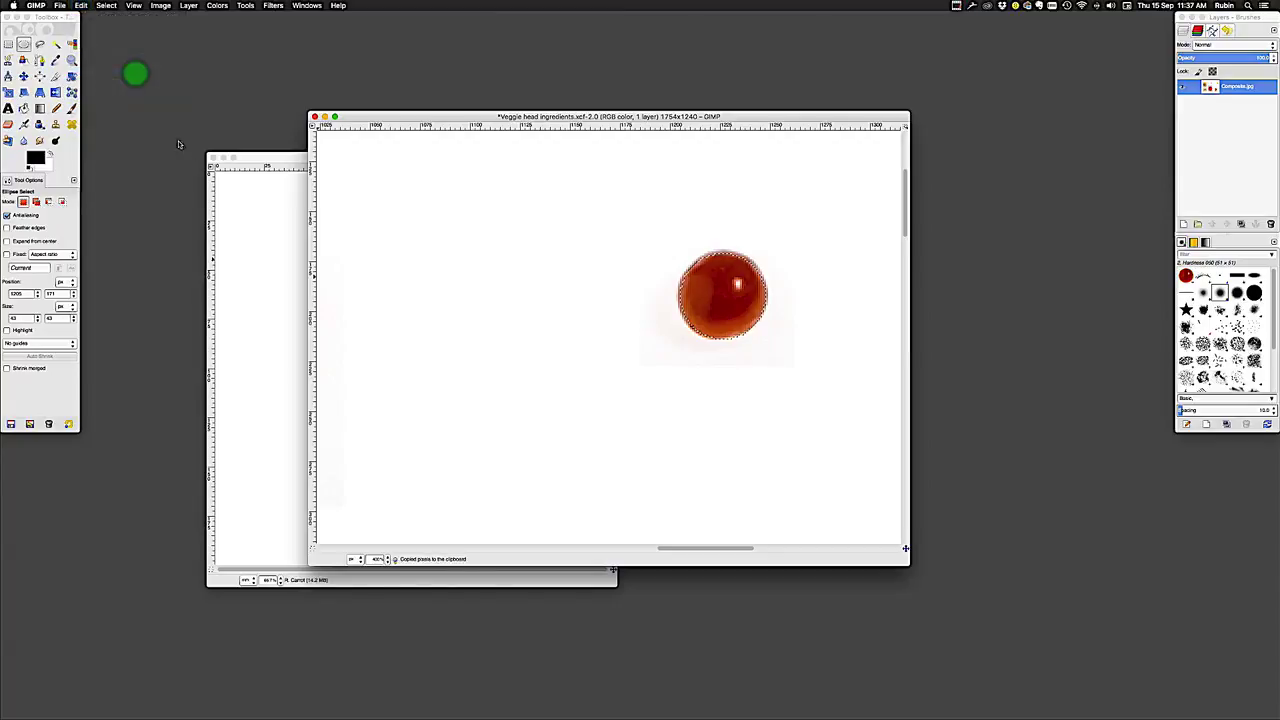
Switch to the composite image and paste the copied berry as a new layer
{"action": "left_click", "coordinate": [257, 160]}
{"action": "left_click", "coordinate": [257, 161]}
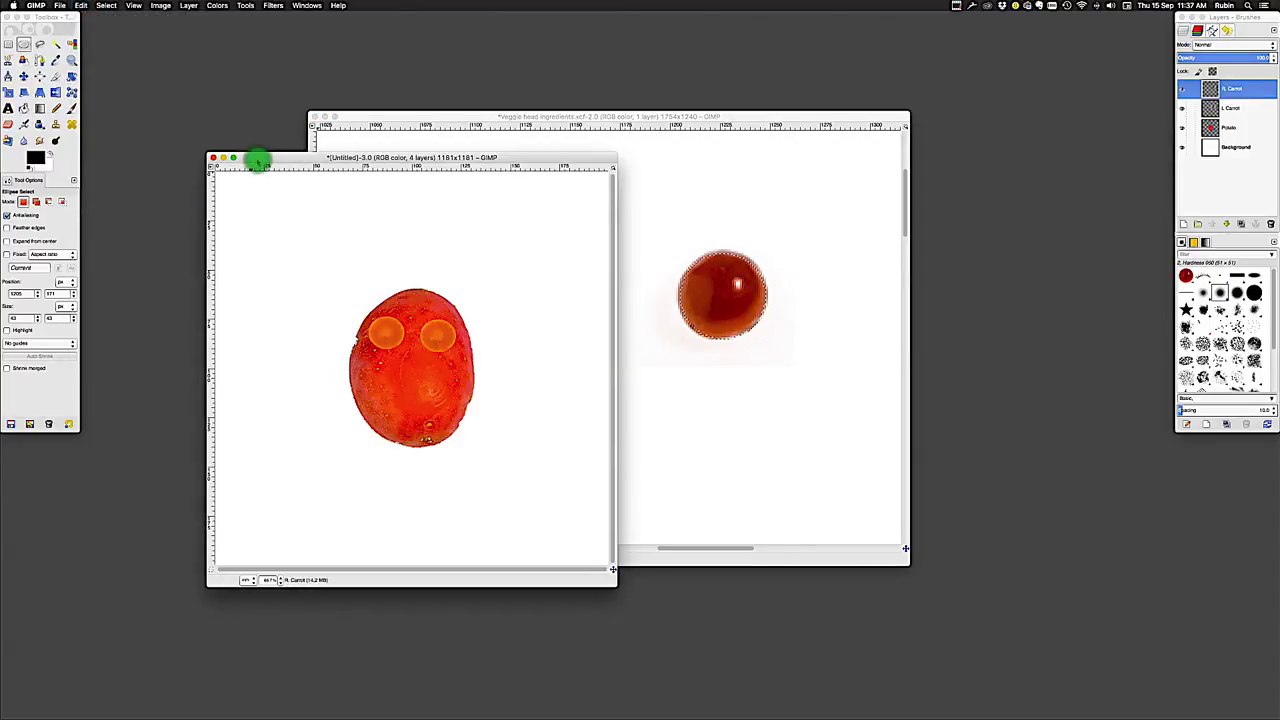
{"action": "left_click", "coordinate": [82, 6]}
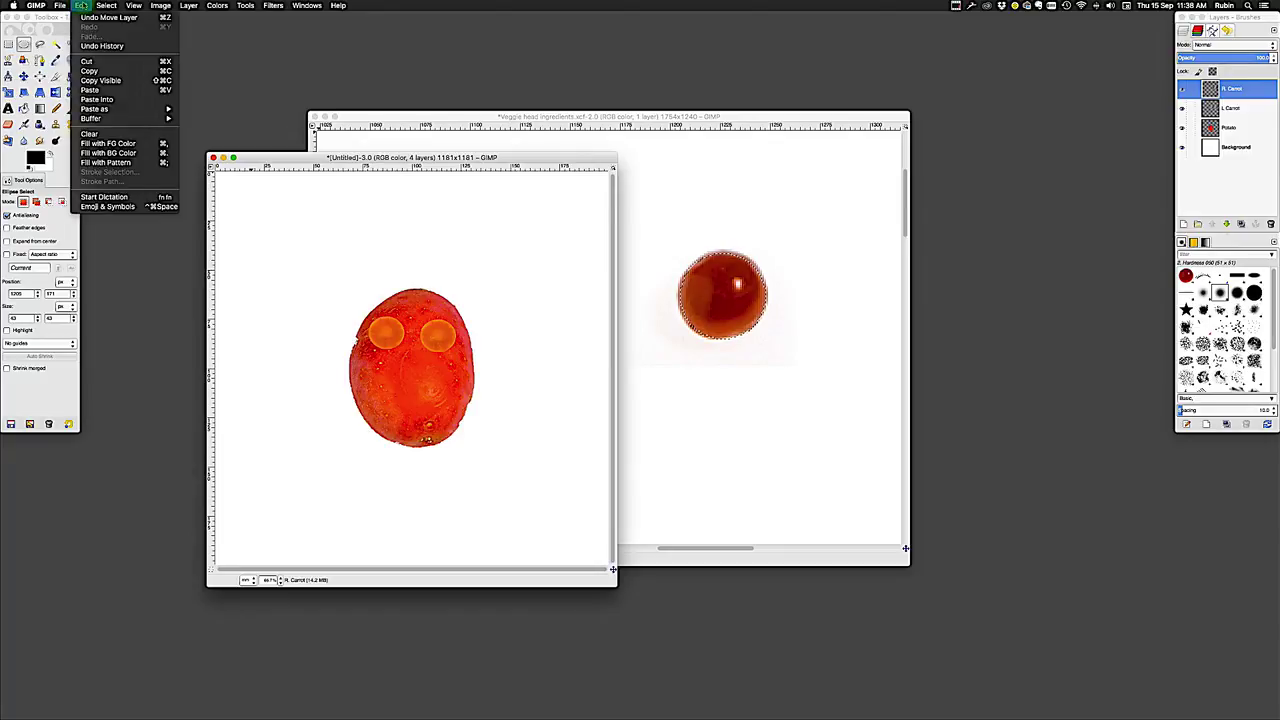
{"action": "mouse_move", "coordinate": [112, 111]}
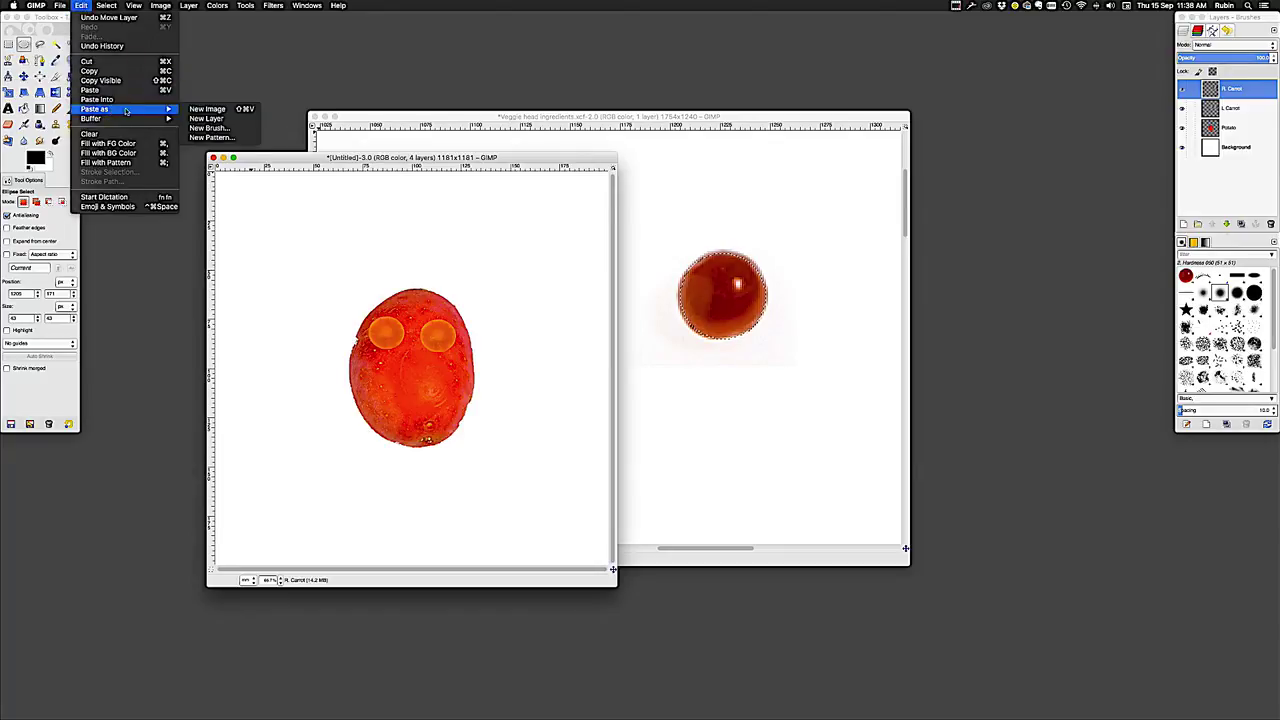
{"action": "left_click", "coordinate": [217, 118]}
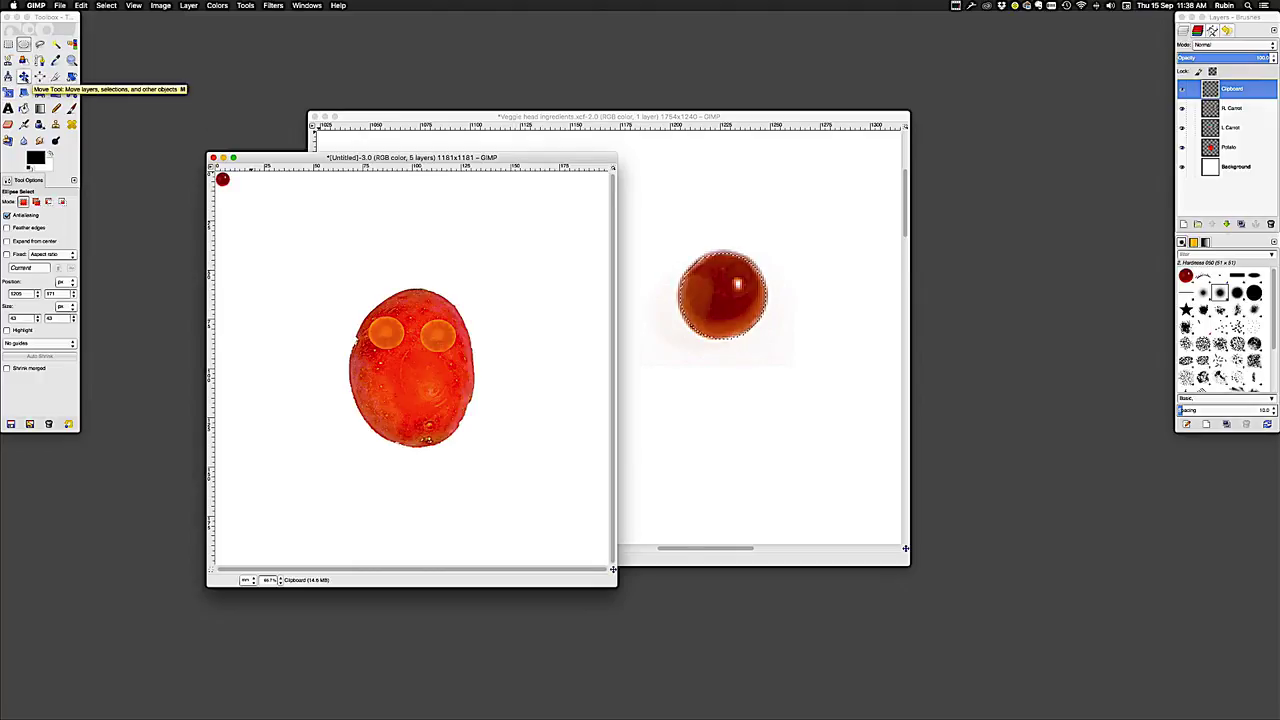
Move the pasted berry onto the left carrot eye as its pupil and rename its layer "l Pupil"
{"action": "left_click", "coordinate": [24, 76]}
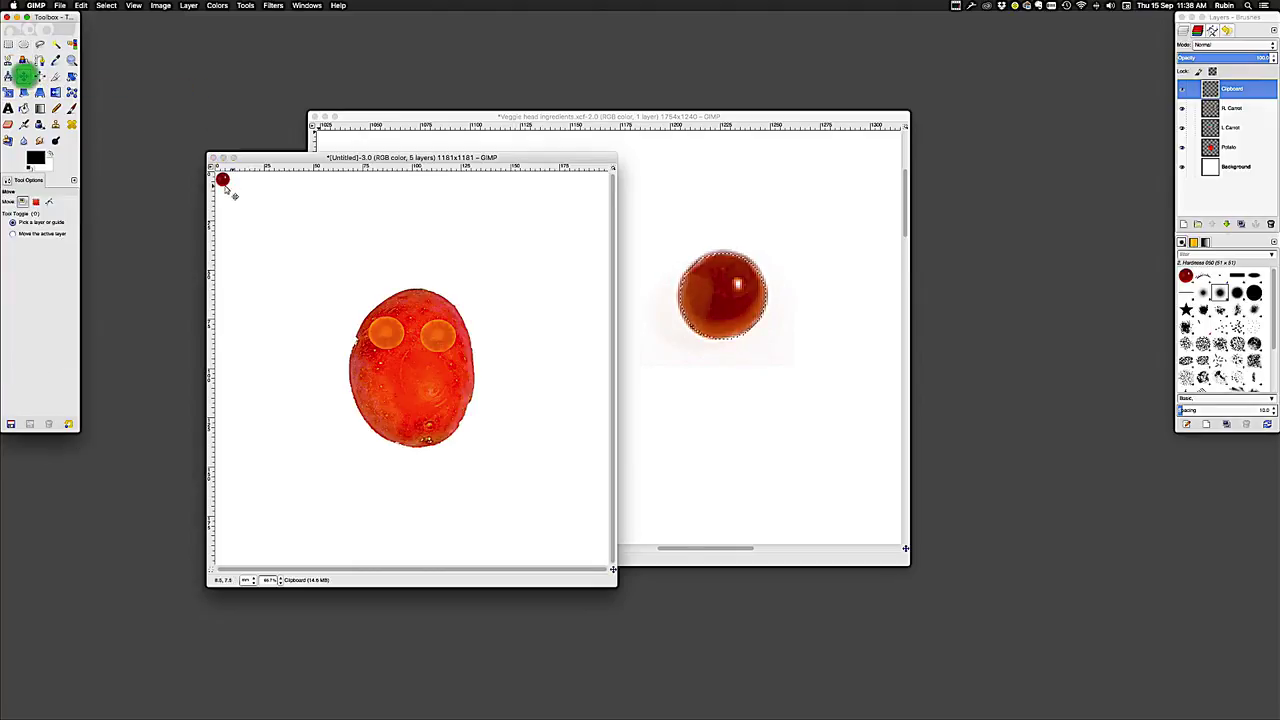
{"action": "left_click_drag", "start_coordinate": [224, 181], "coordinate": [392, 339]}
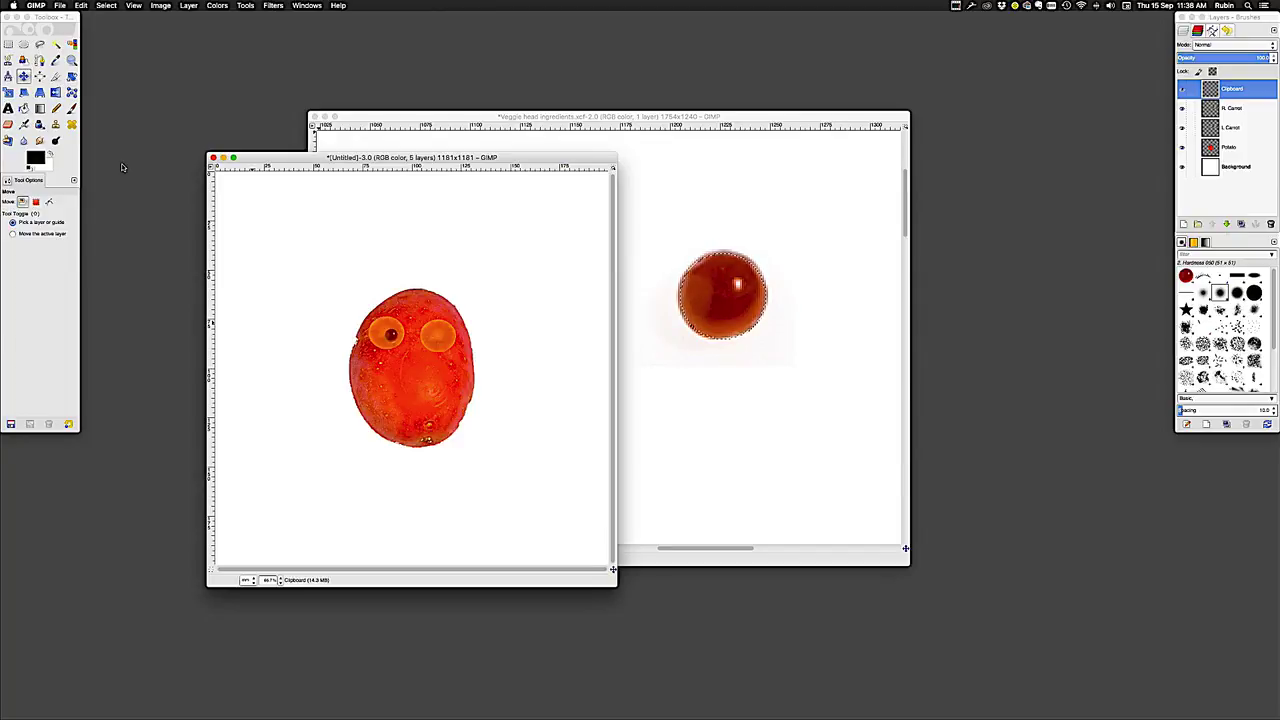
{"action": "key", "text": "z"}
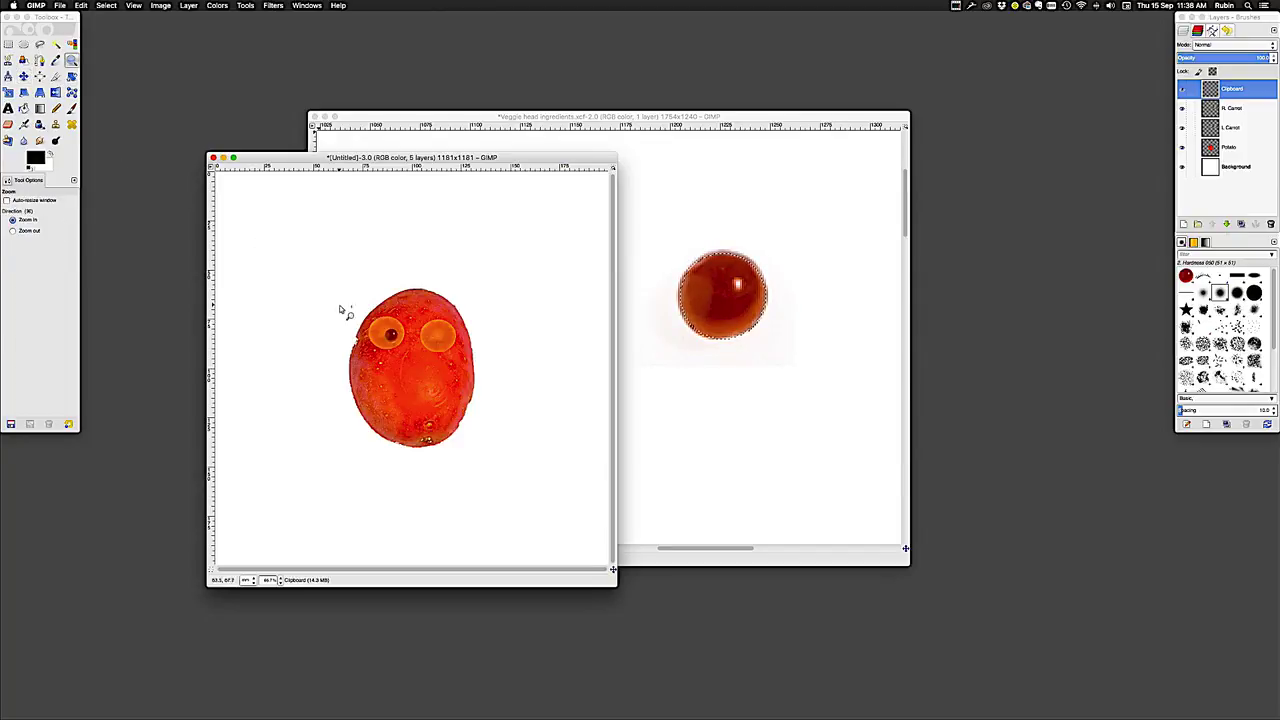
{"action": "left_click", "coordinate": [386, 341]}
{"action": "left_click", "coordinate": [386, 341]}
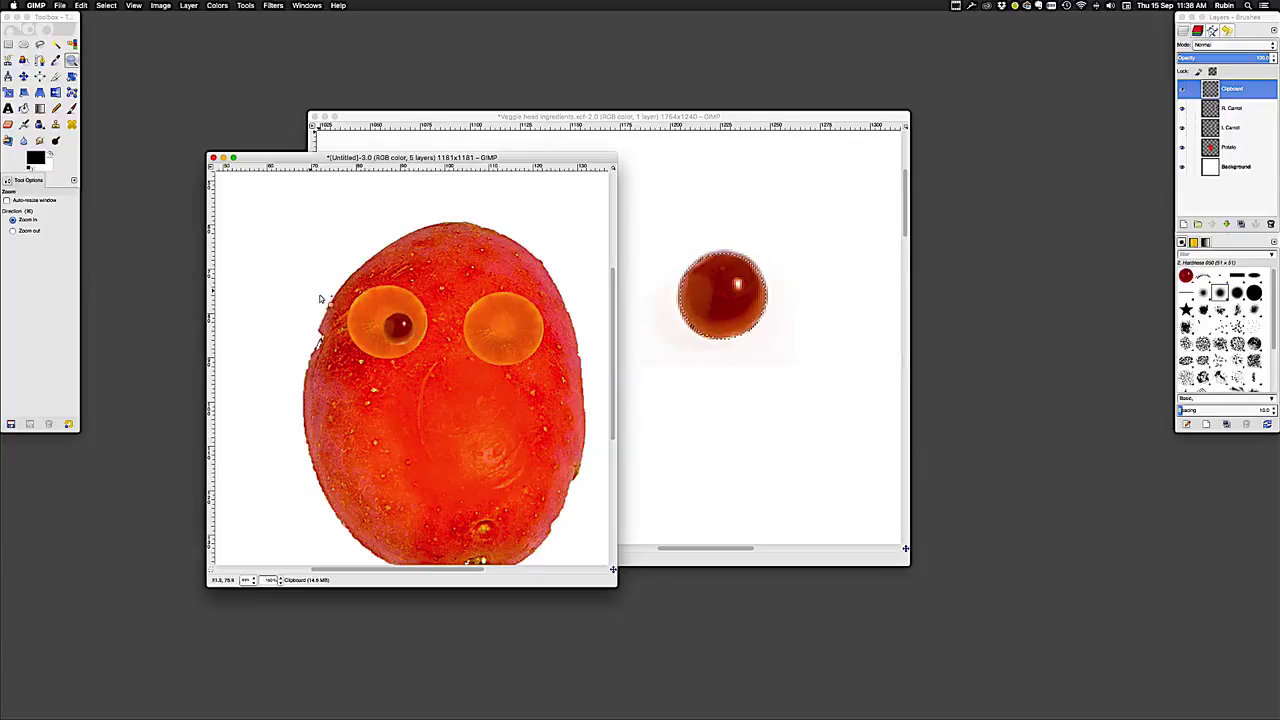
{"action": "scroll", "coordinate": [325, 310], "scroll_direction": "right", "scroll_amount": 5}
{"action": "scroll", "coordinate": [365, 335], "scroll_direction": "right", "scroll_amount": 5}
{"action": "scroll", "coordinate": [365, 335], "scroll_direction": "left", "scroll_amount": 12}
{"action": "scroll", "coordinate": [365, 335], "scroll_direction": "right", "scroll_amount": 8}
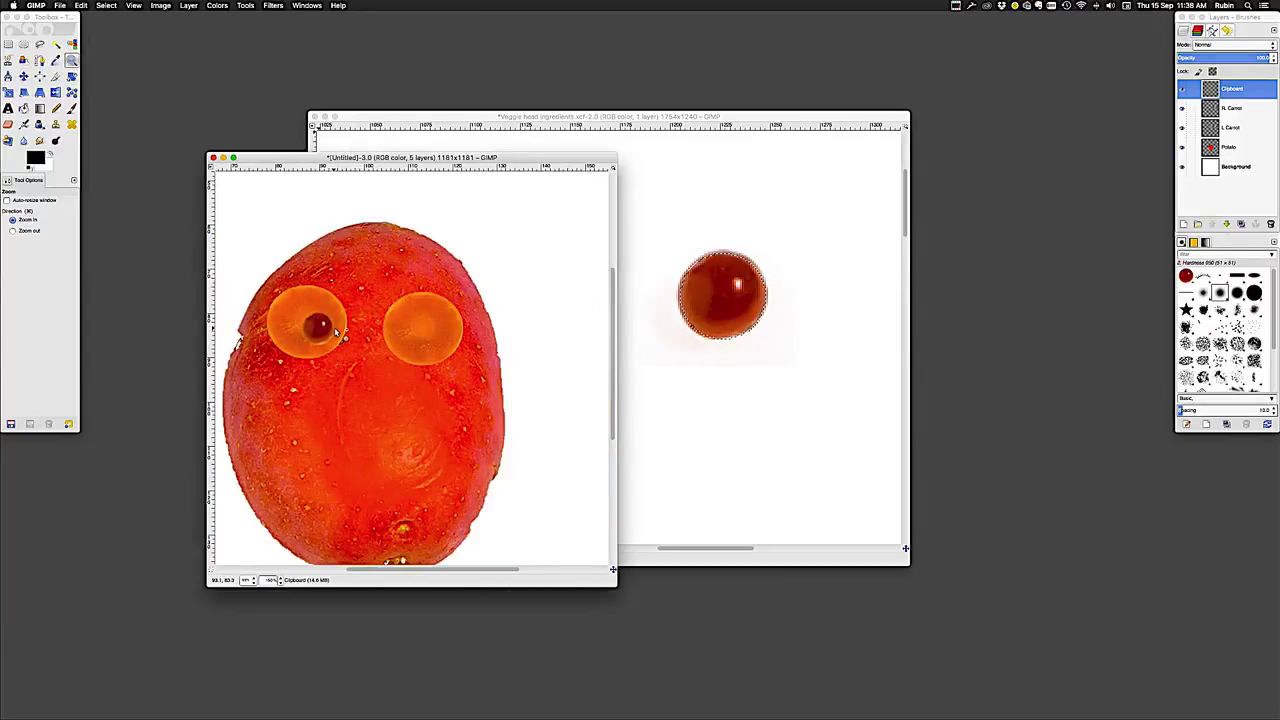
{"action": "double_click", "coordinate": [1230, 89]}
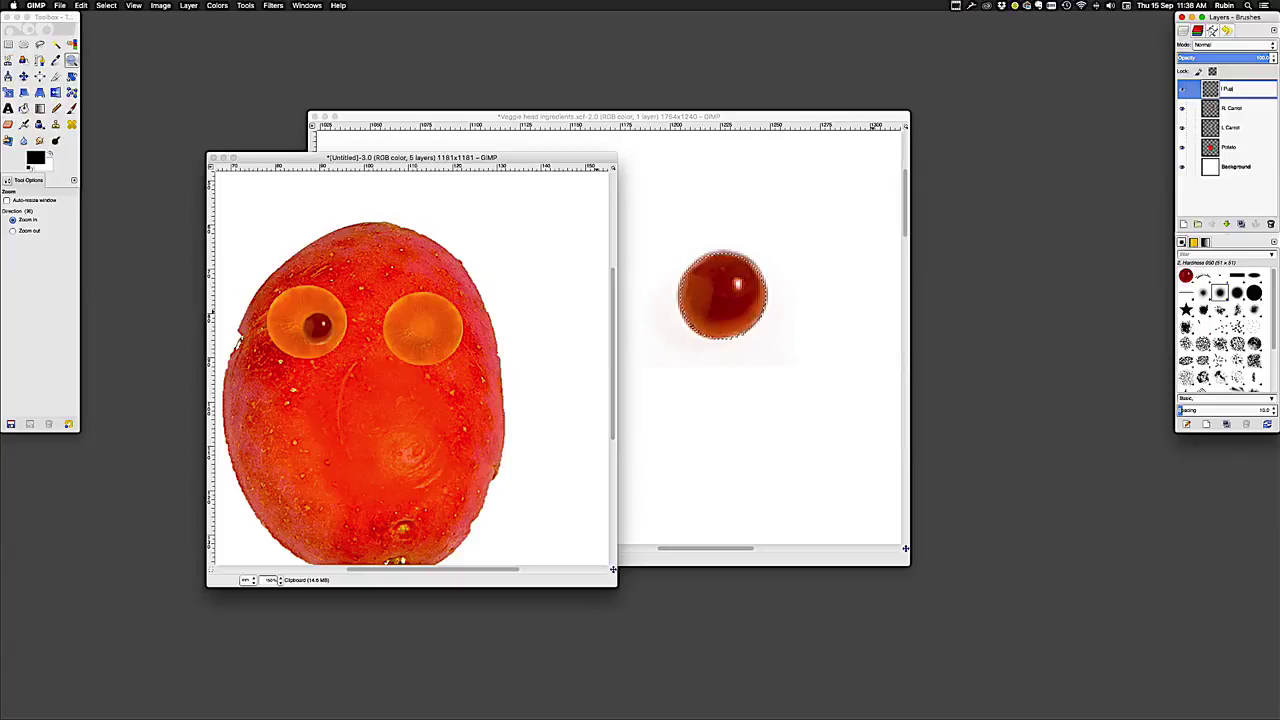
{"action": "key", "text": "Return"}
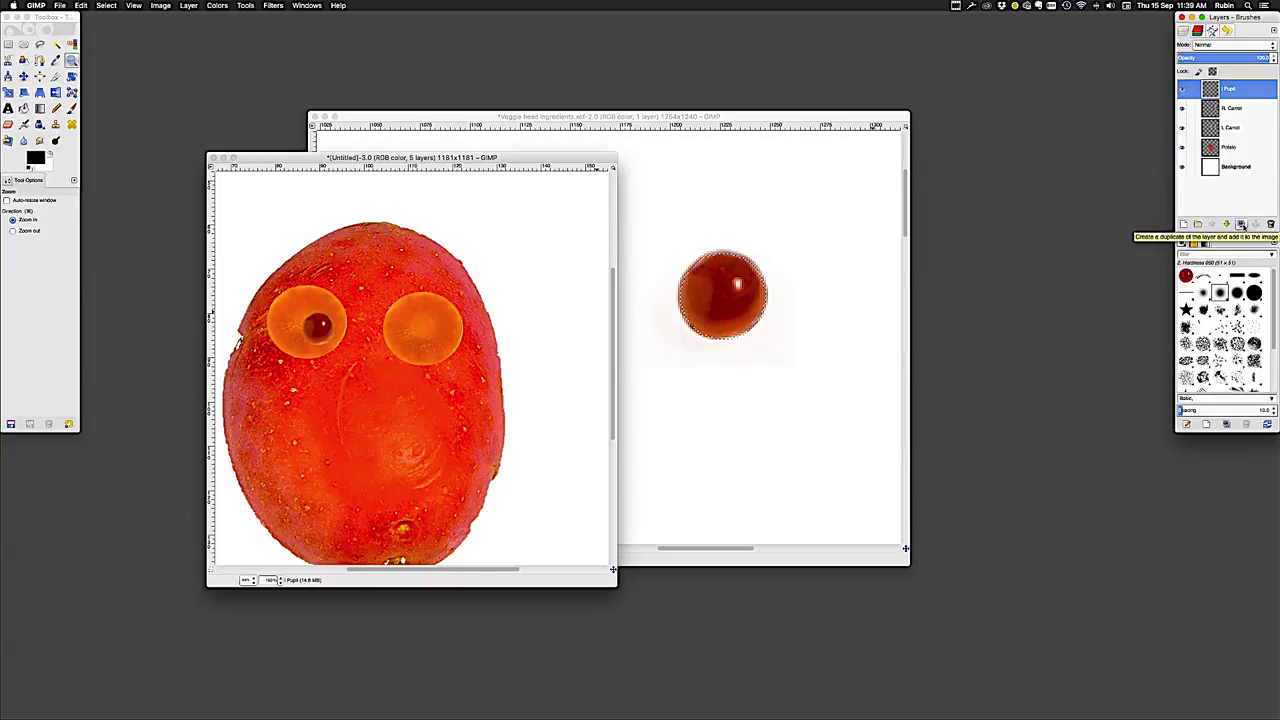
Duplicate the left pupil layer and rename the duplicate "R Pupil"
{"action": "left_click", "coordinate": [1241, 225]}
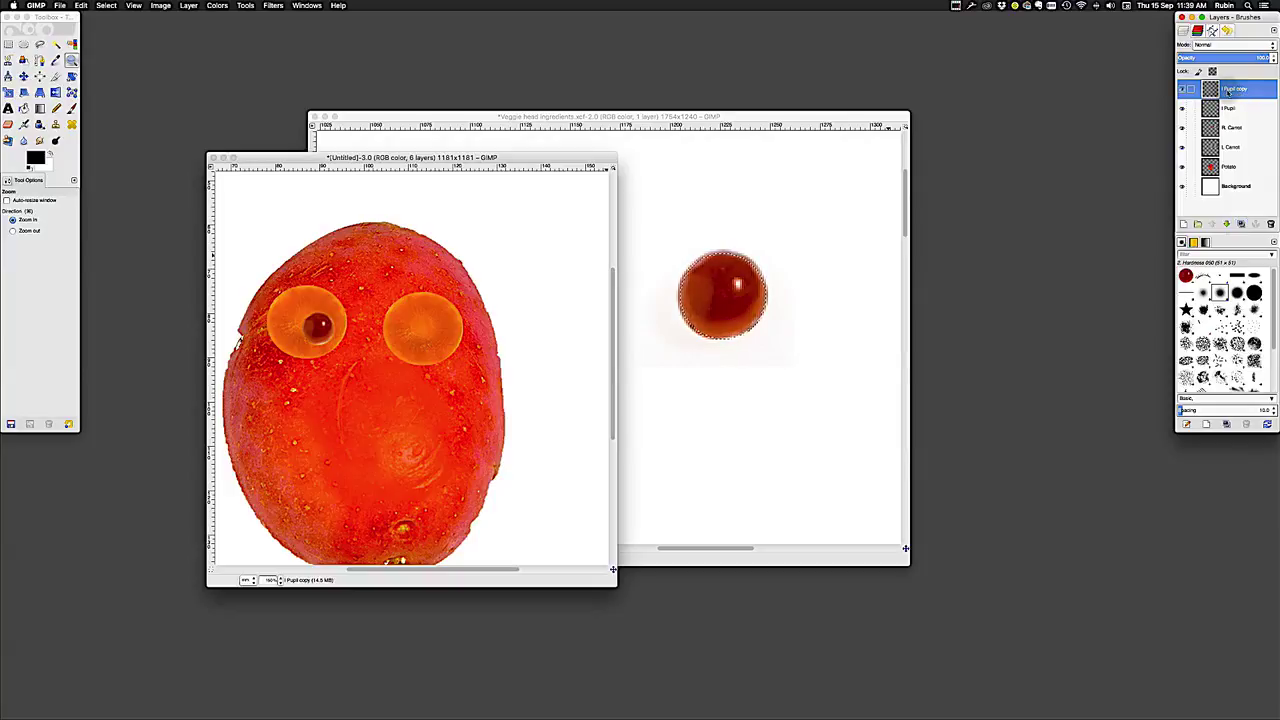
{"action": "double_click", "coordinate": [1230, 90]}
{"action": "type", "text": "R"}
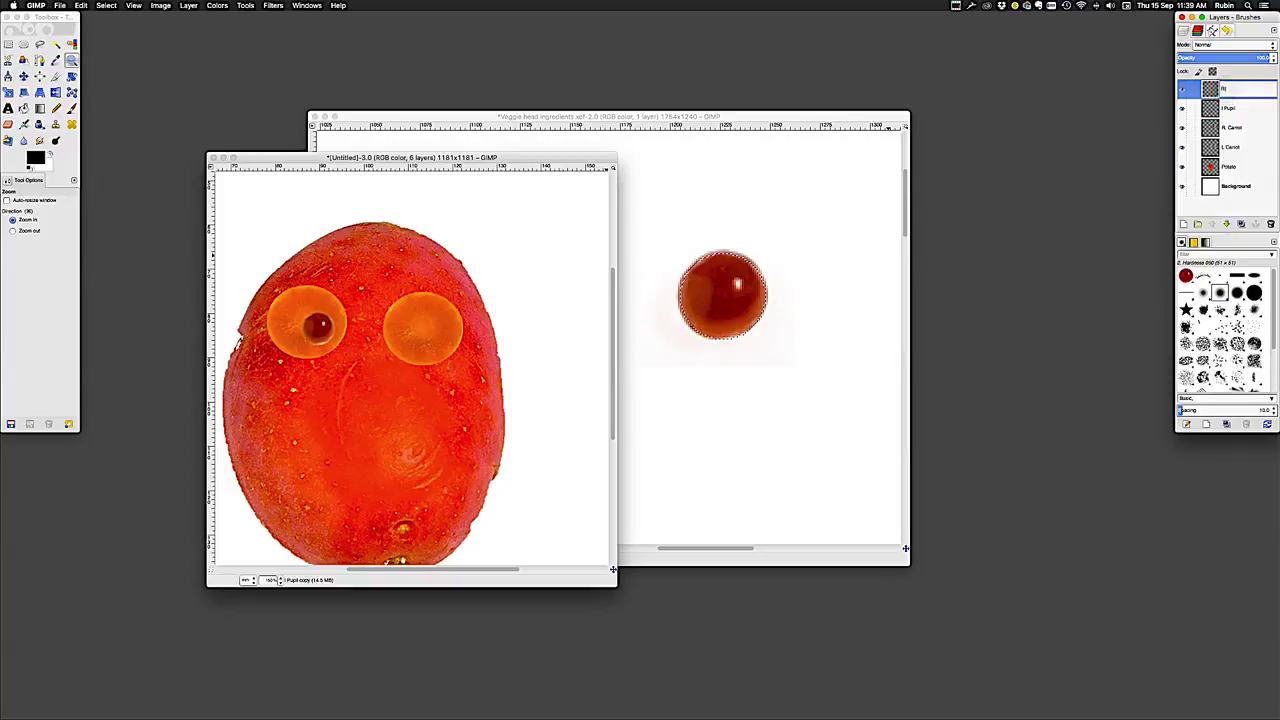
{"action": "type", "text": " Pupil"}
{"action": "key", "text": "Return"}
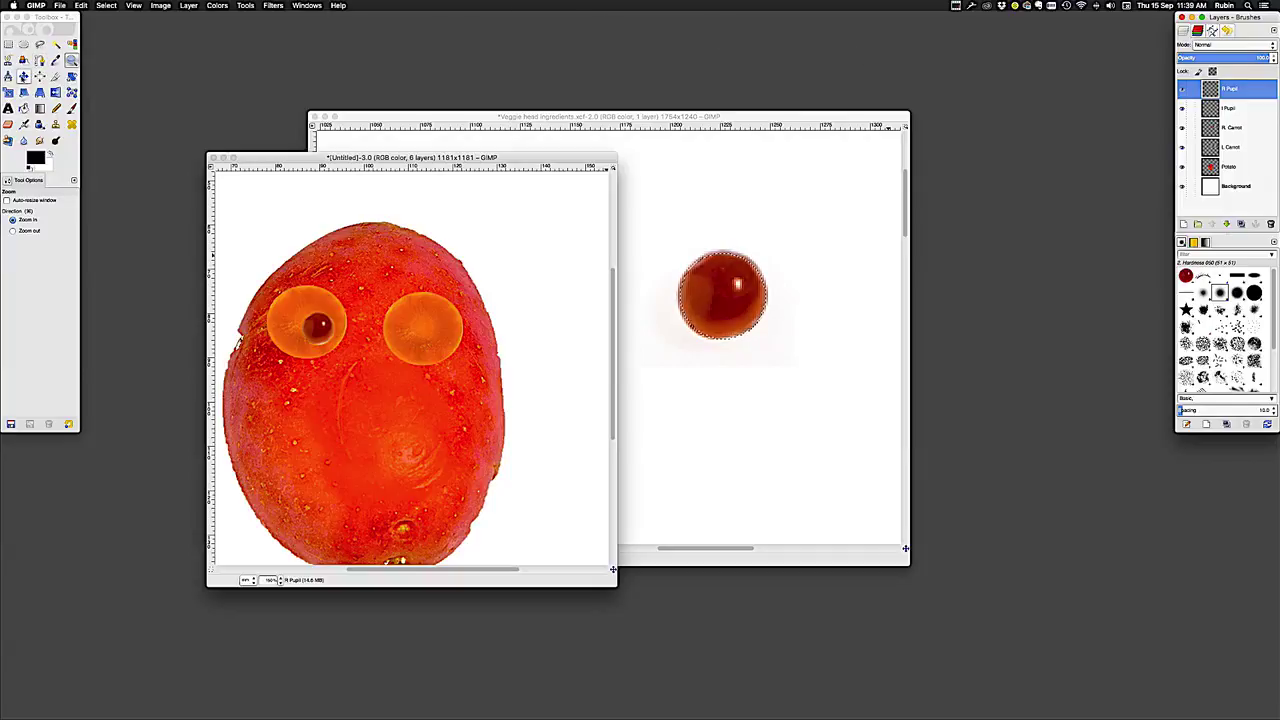
Move the duplicated pupil onto the right carrot eye, towards the potato's centre
{"action": "left_click", "coordinate": [23, 76]}
{"action": "left_click_drag", "start_coordinate": [297, 328], "coordinate": [400, 333]}
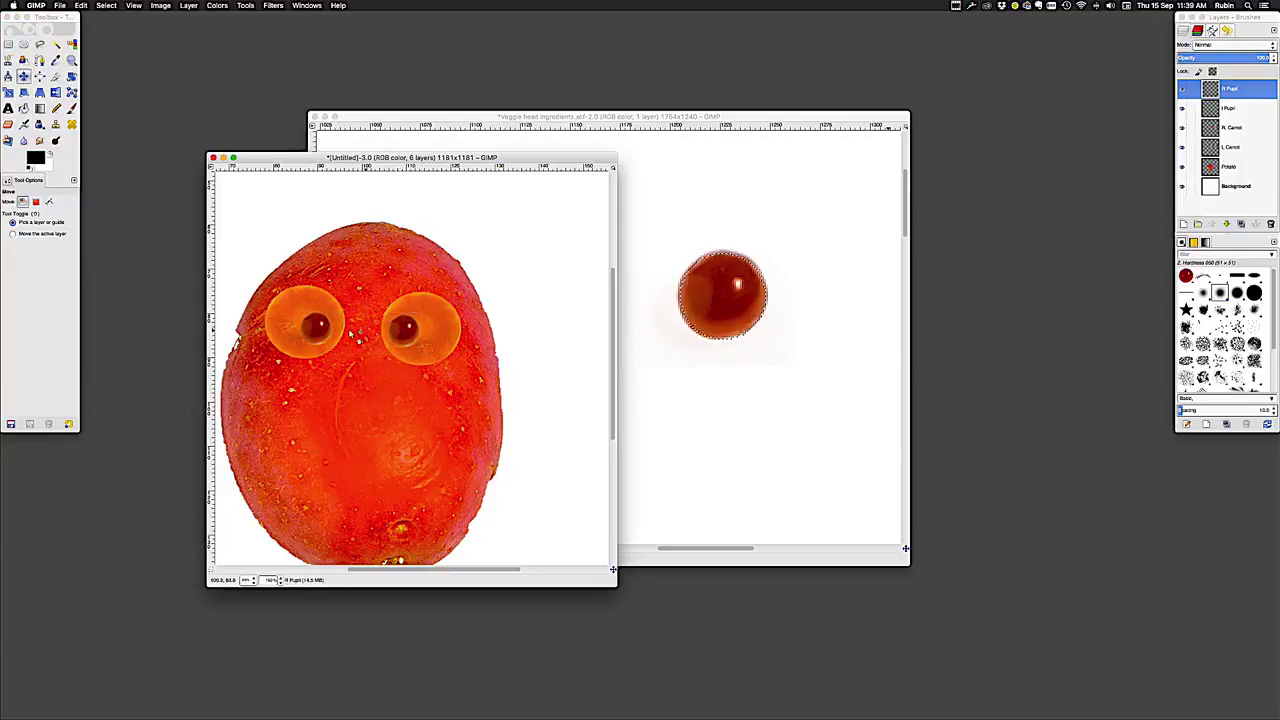
{"action": "scroll", "coordinate": [307, 332], "scroll_direction": "down", "scroll_amount": 3}
{"action": "scroll", "coordinate": [307, 332], "scroll_direction": "up", "scroll_amount": 5}
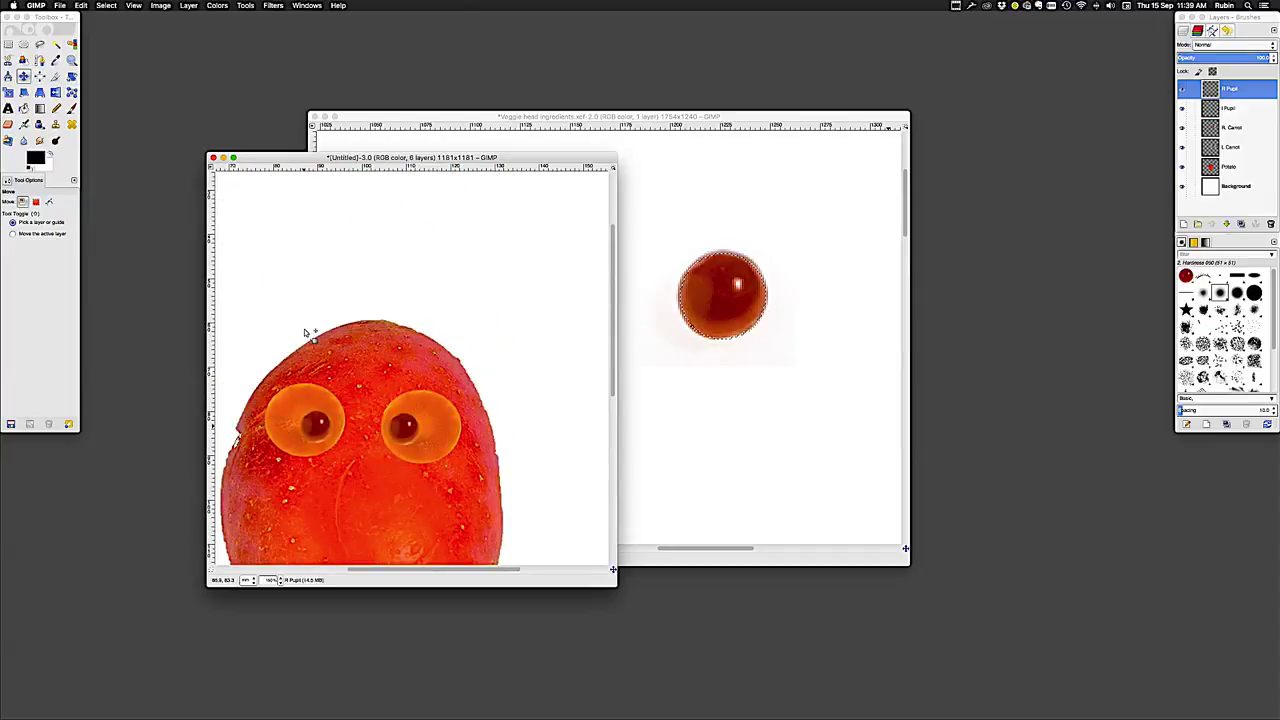
{"action": "scroll", "coordinate": [307, 332], "scroll_direction": "down", "scroll_amount": 2}
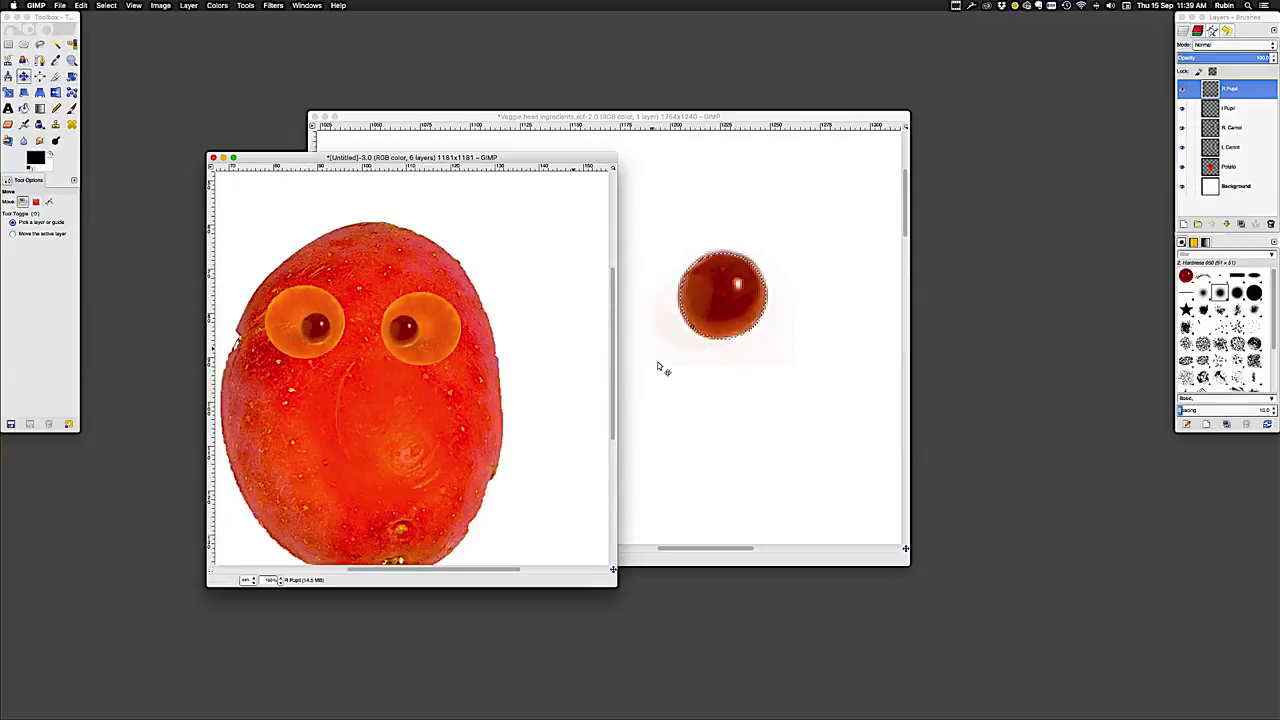
Return to the ingredients image and clear the berry selection
{"action": "left_click", "coordinate": [689, 374]}
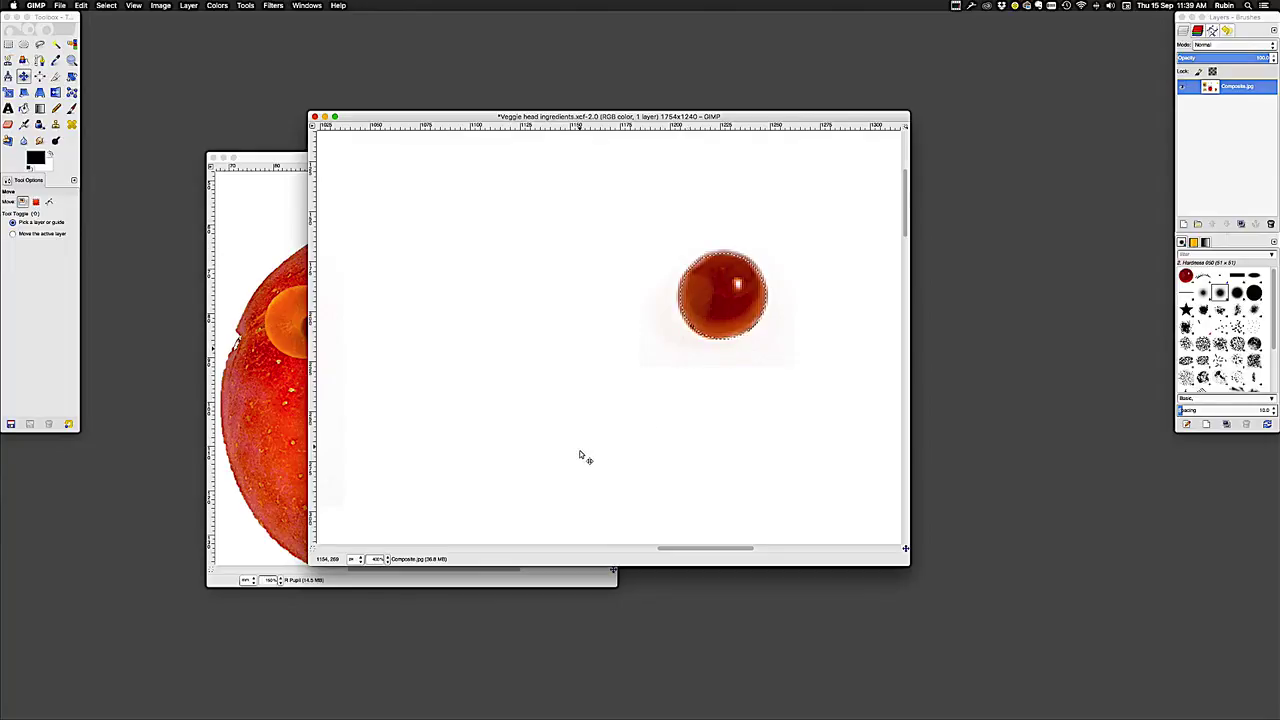
{"action": "left_click", "coordinate": [107, 6]}
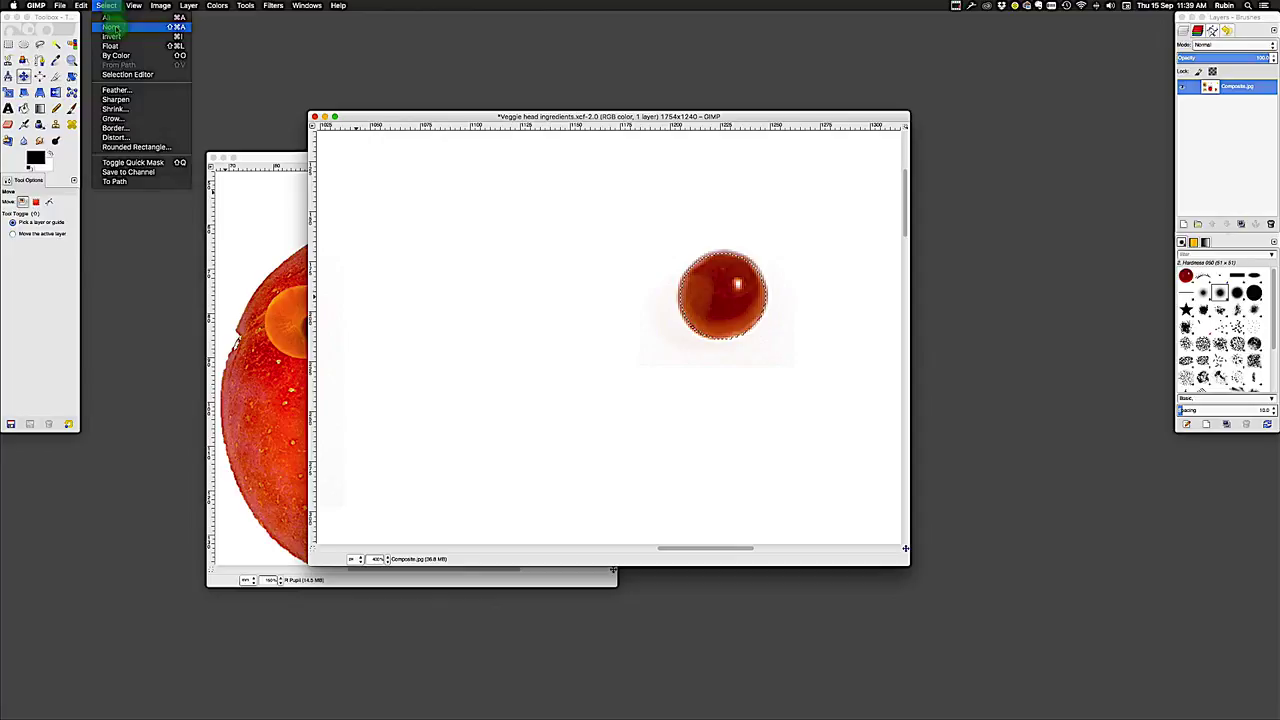
{"action": "left_click", "coordinate": [115, 28]}
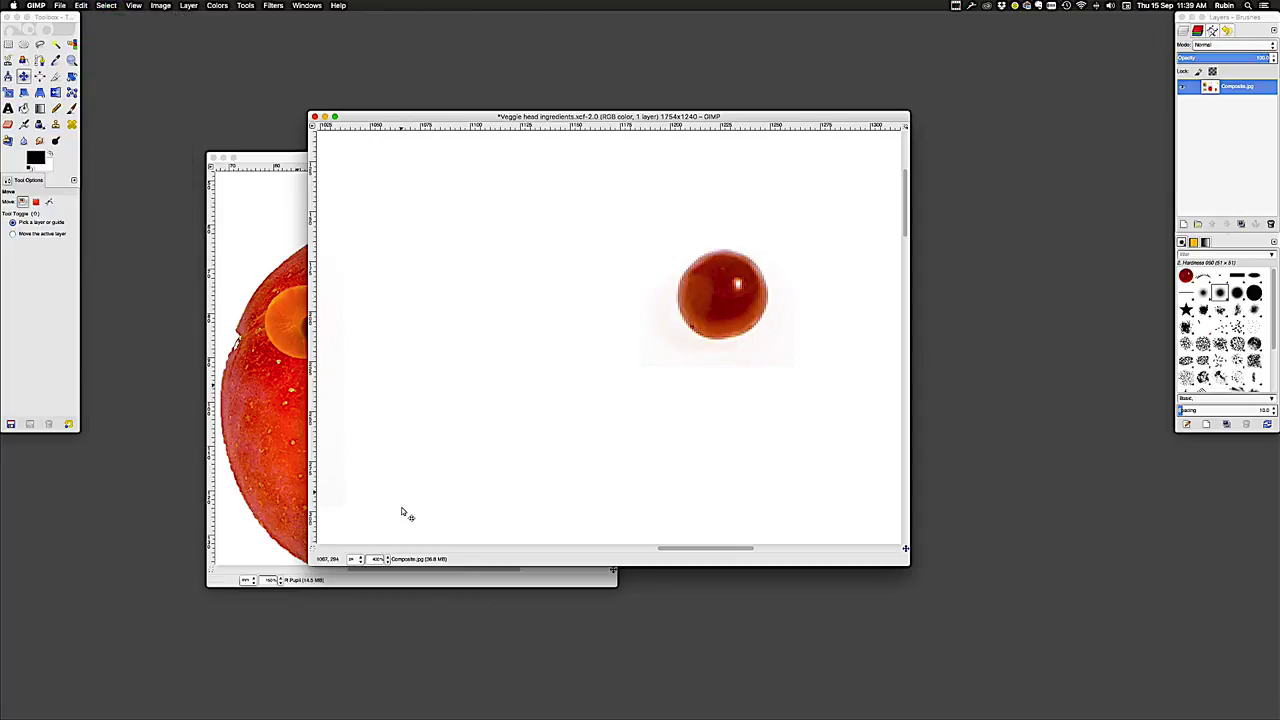
Make a rectangular selection of about 221 × 79 px around the spring onion in the ingredients image
{"action": "left_click", "coordinate": [387, 560]}
{"action": "left_click", "coordinate": [387, 559]}
{"action": "left_click", "coordinate": [387, 559]}
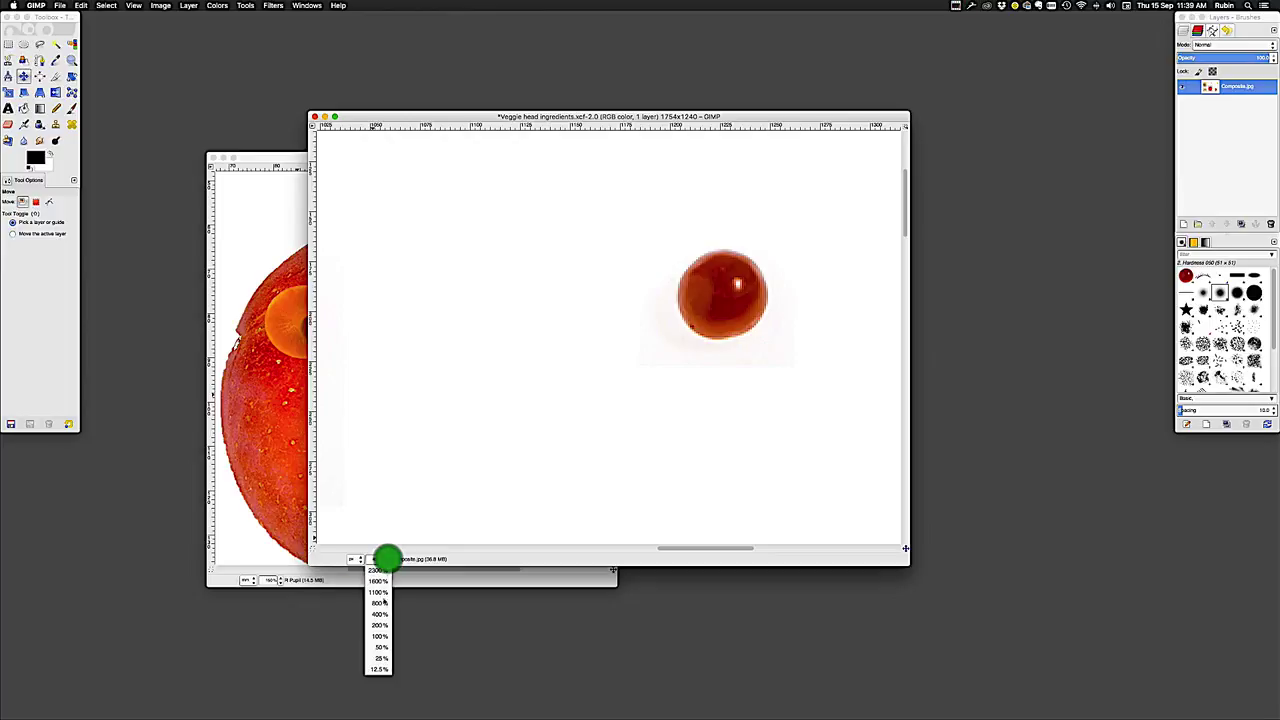
{"action": "left_click", "coordinate": [380, 636]}
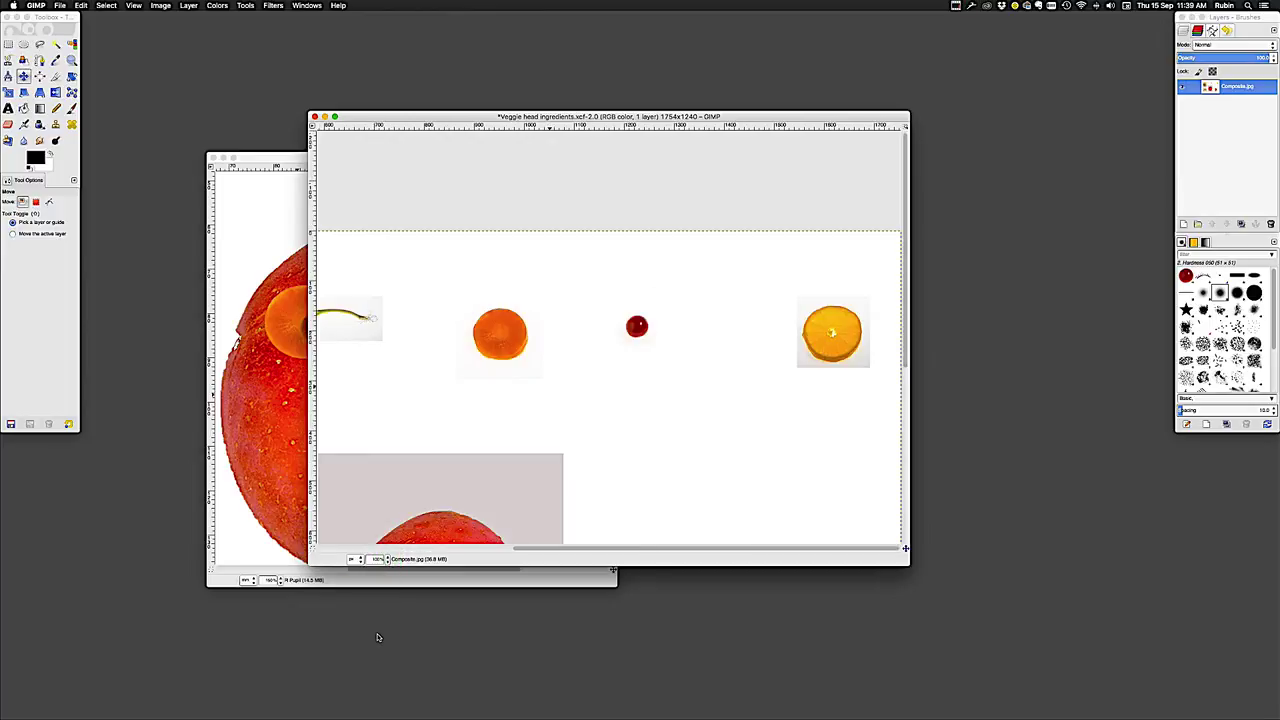
{"action": "scroll", "coordinate": [533, 514], "scroll_direction": "down", "scroll_amount": 2}
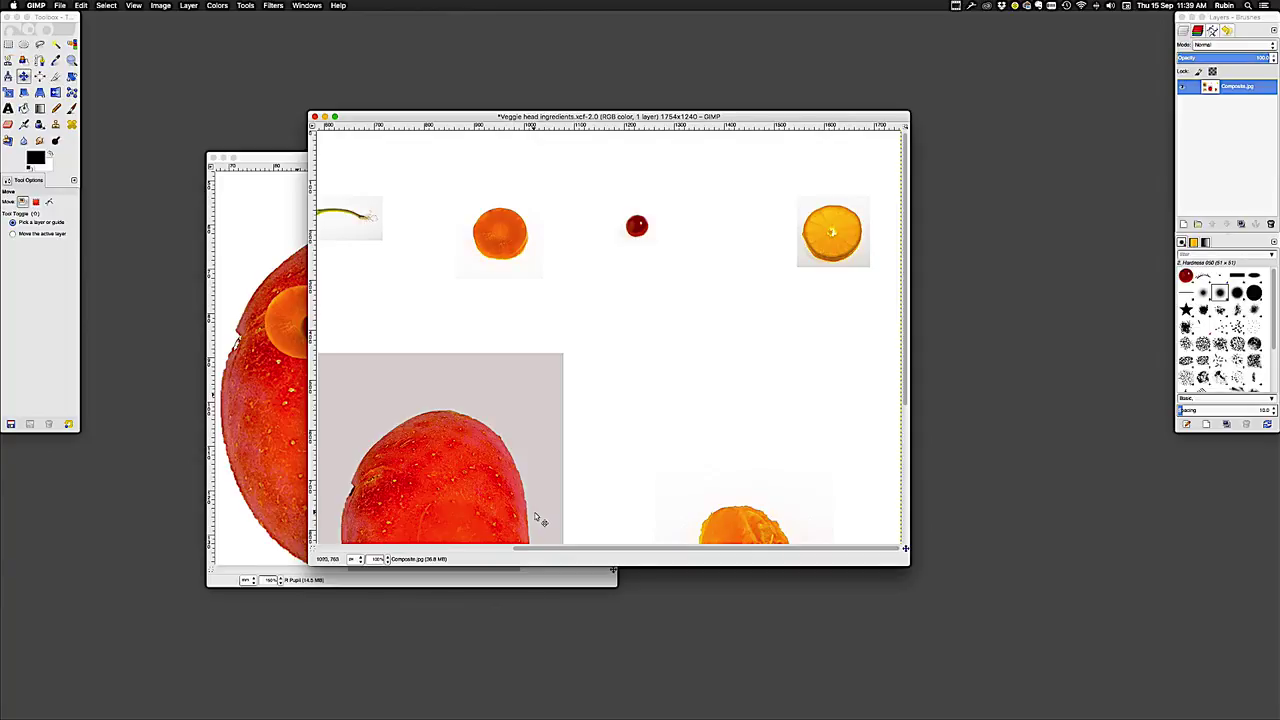
{"action": "left_click_drag", "start_coordinate": [528, 550], "coordinate": [445, 556]}
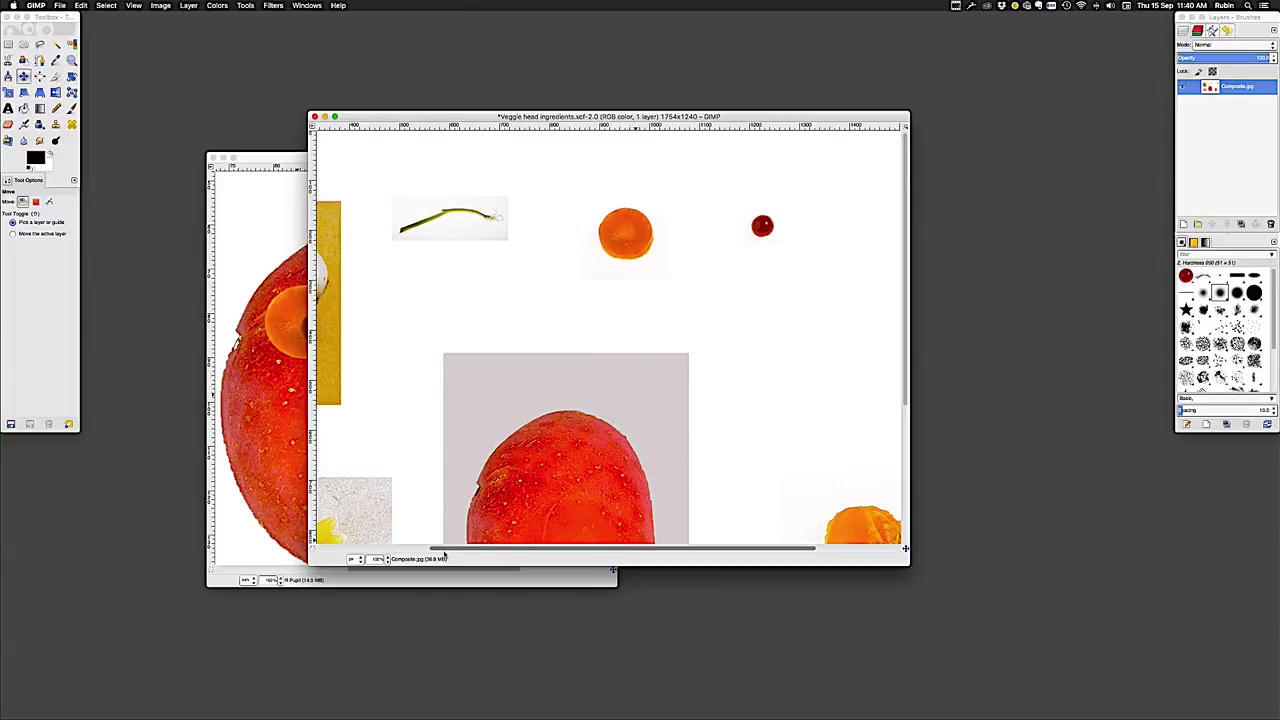
{"action": "left_click_drag", "start_coordinate": [445, 556], "coordinate": [443, 557]}
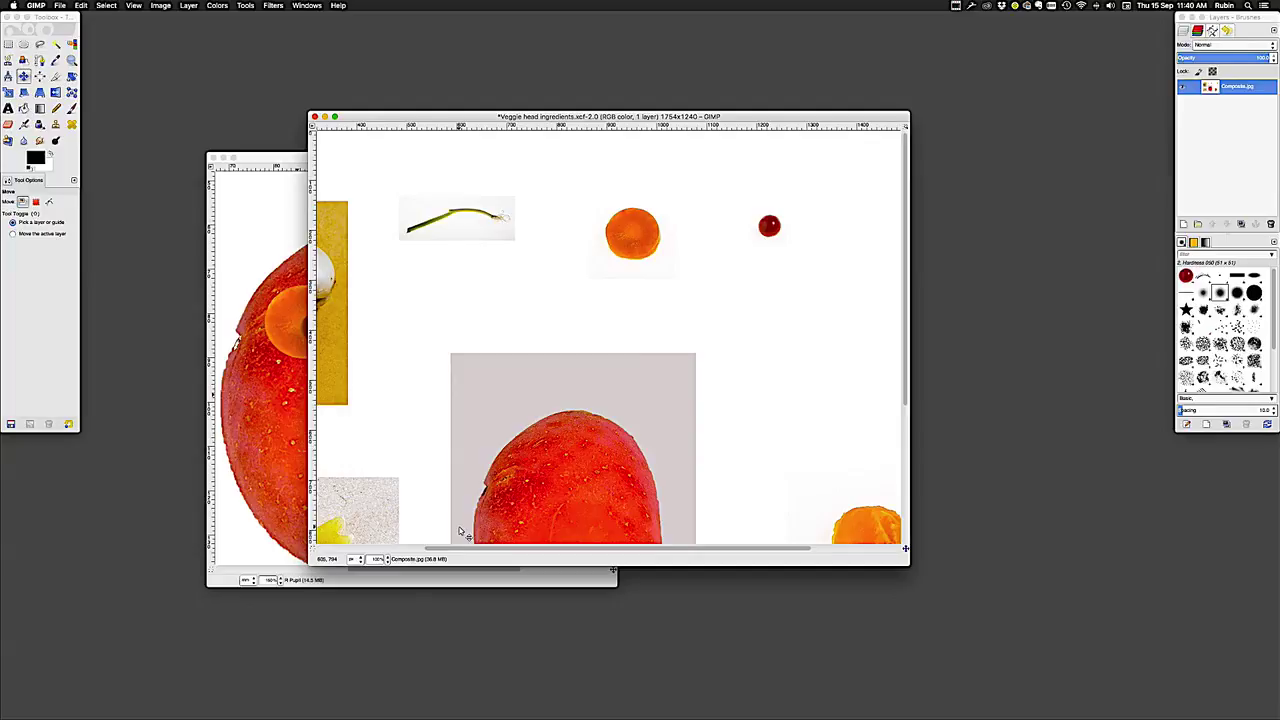
{"action": "key", "text": "z"}
{"action": "scroll", "coordinate": [457, 531], "scroll_direction": "left", "scroll_amount": 3}
{"action": "scroll", "coordinate": [449, 503], "scroll_direction": "right", "scroll_amount": 3}
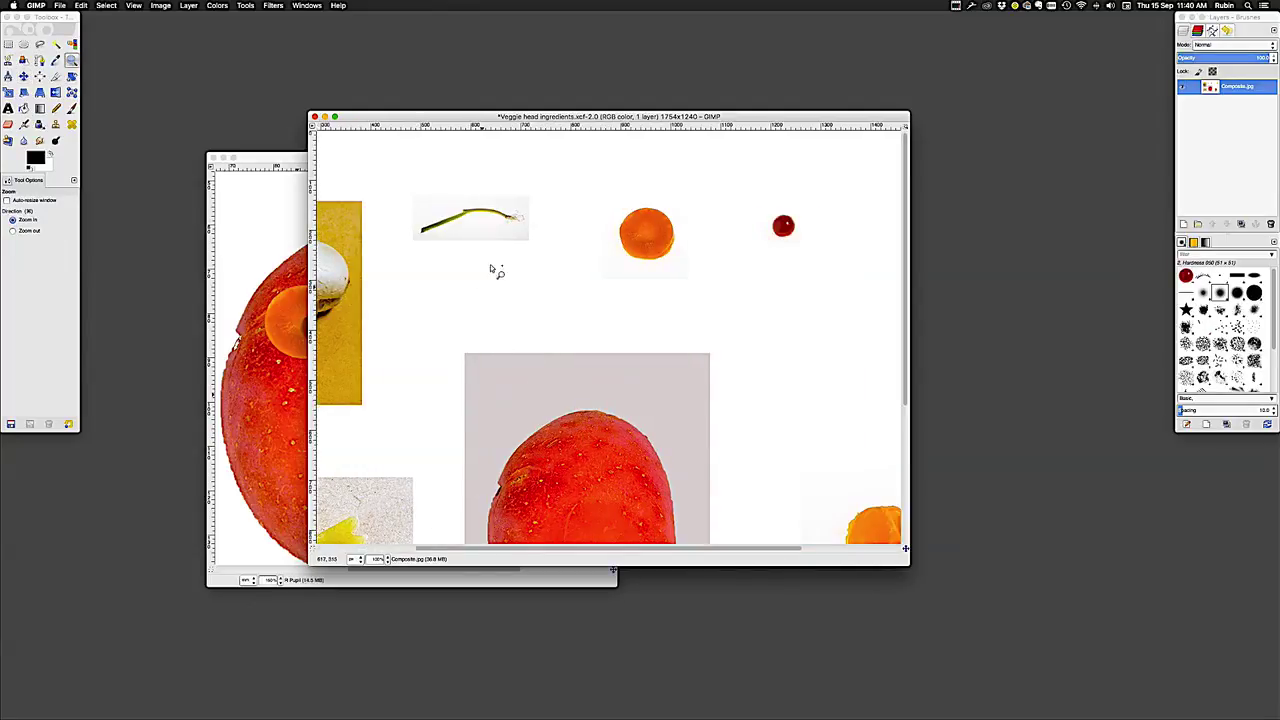
{"action": "left_click", "coordinate": [458, 220]}
{"action": "left_click", "coordinate": [458, 220]}
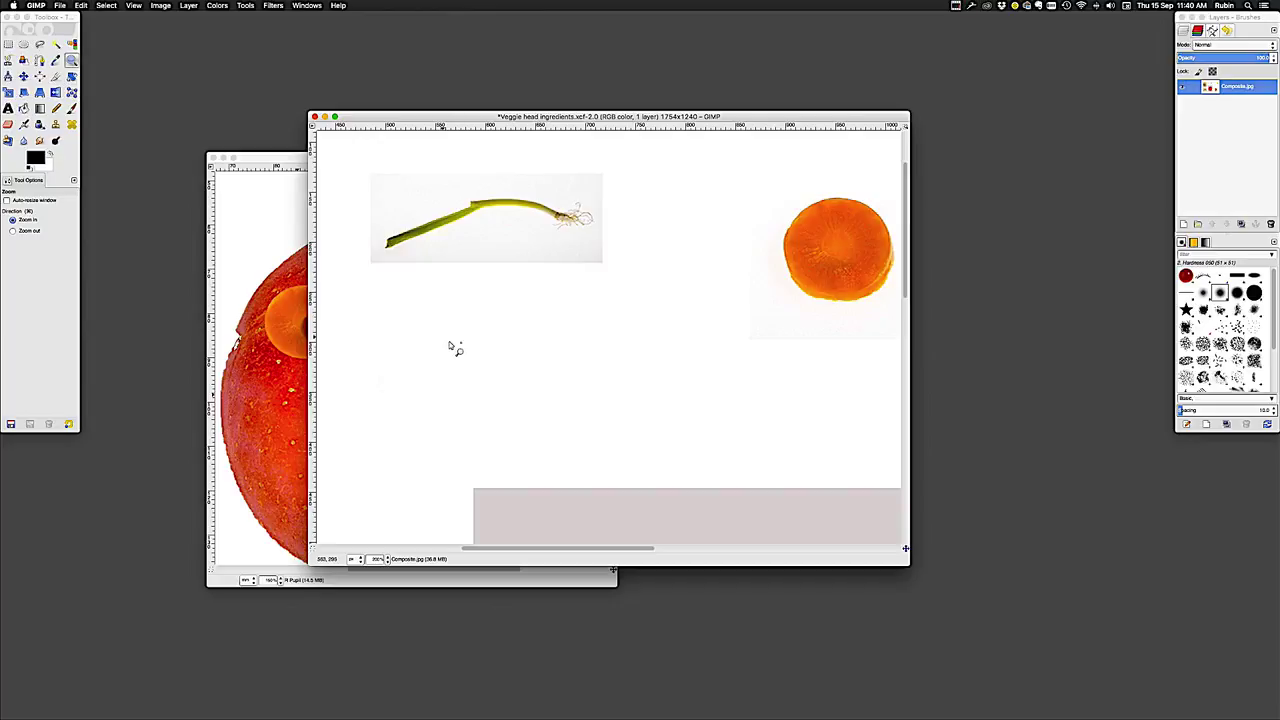
{"action": "left_click", "coordinate": [8, 44]}
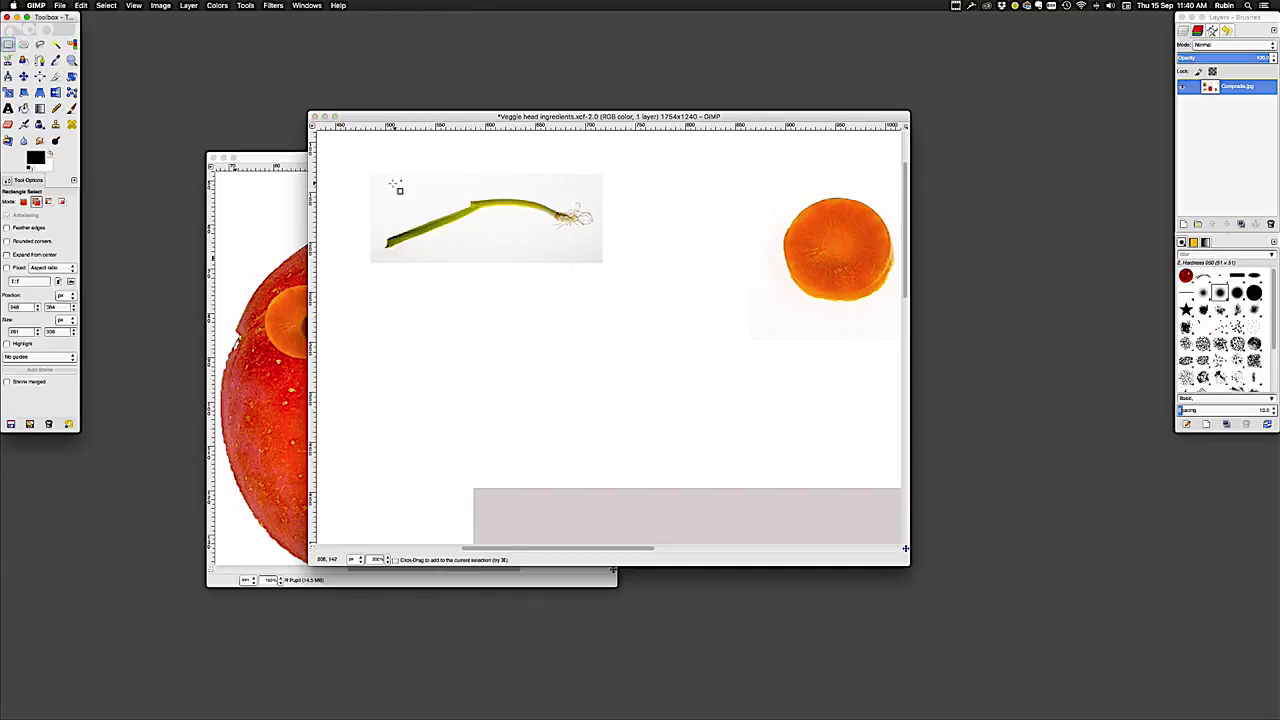
{"action": "left_click_drag", "start_coordinate": [378, 180], "coordinate": [603, 263]}
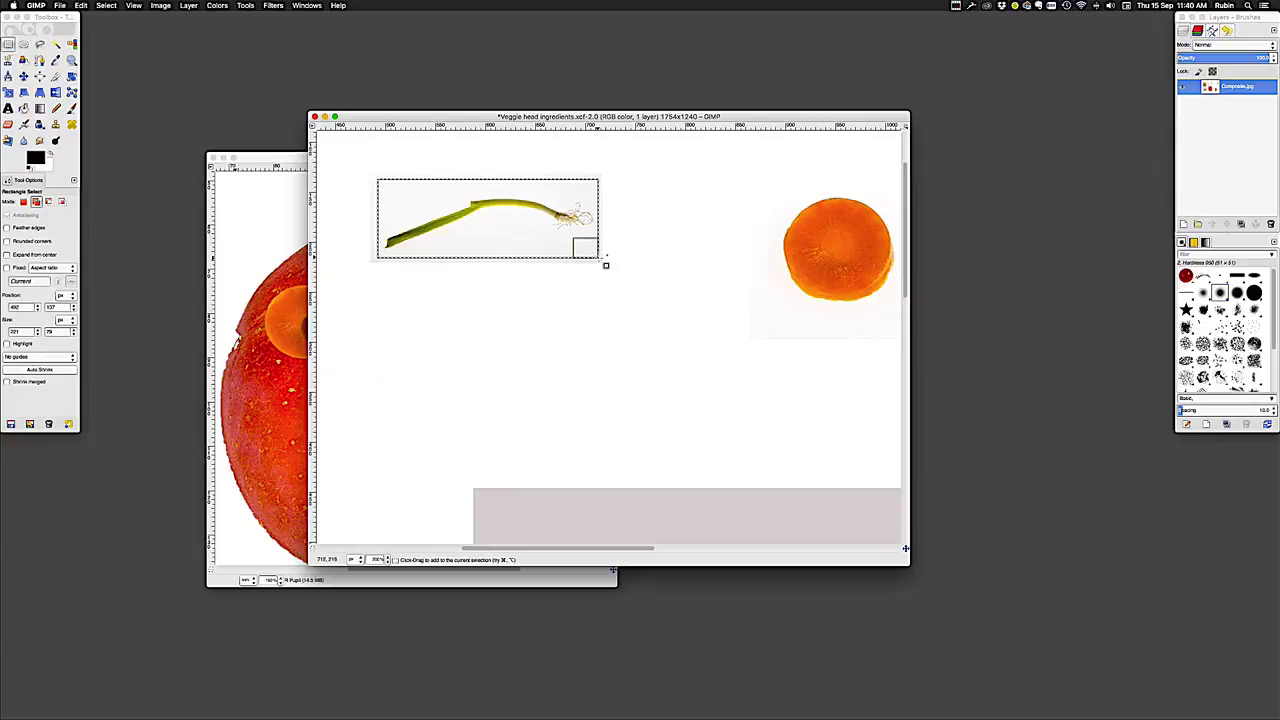
{"action": "key", "text": "Return"}
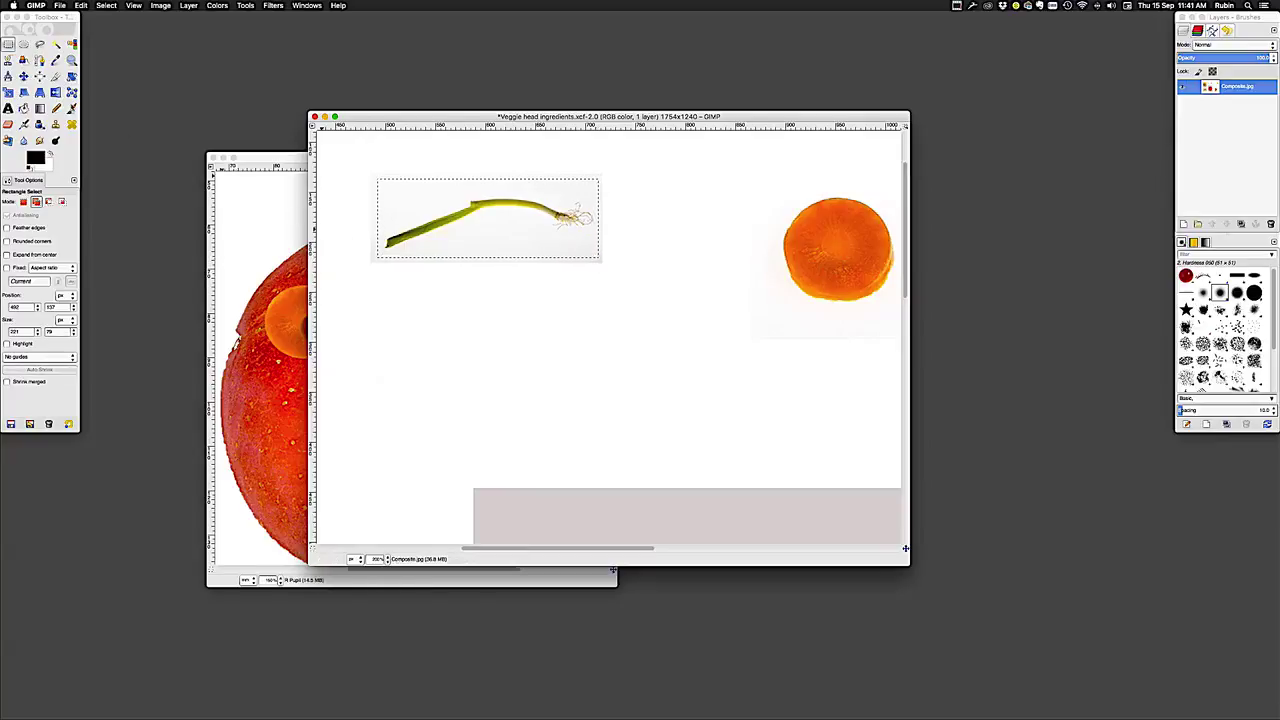
Subtract the pale background from the rectangular selection using Fuzzy Select with a threshold of 15, keeping only the spring onion selected
{"action": "left_click", "coordinate": [57, 44]}
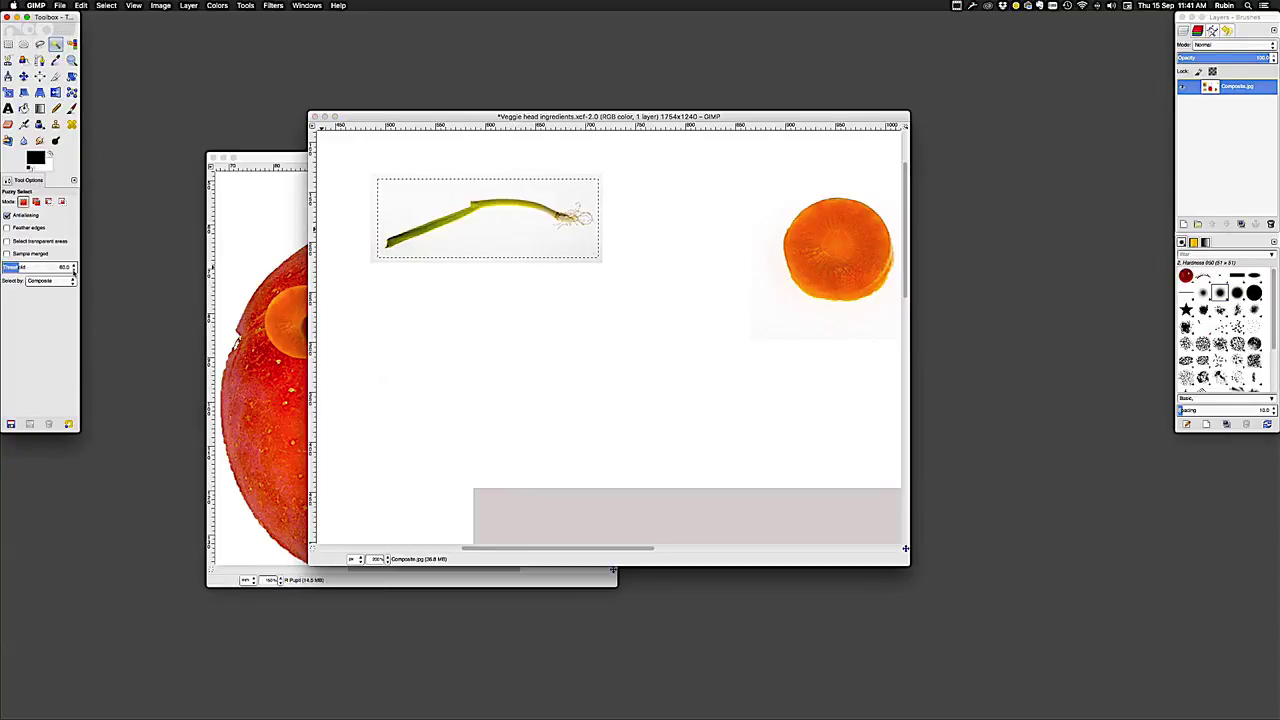
{"action": "left_click", "coordinate": [70, 268]}
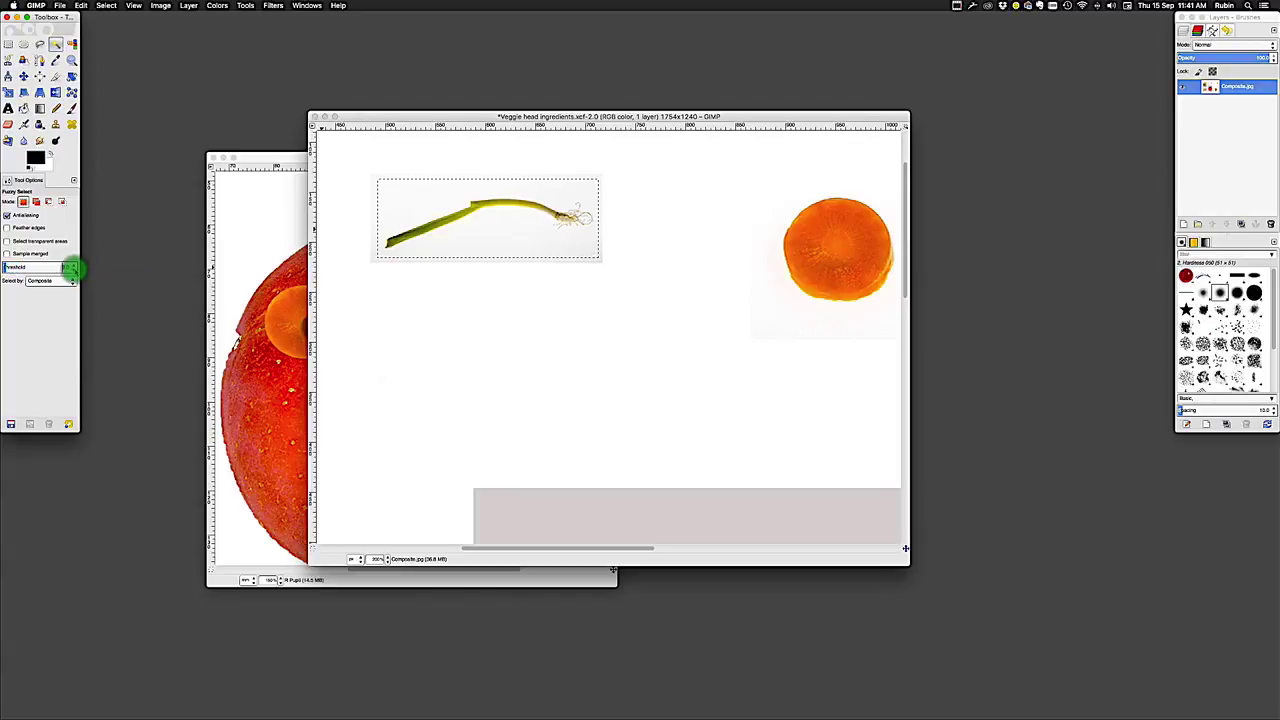
{"action": "left_click", "coordinate": [72, 267]}
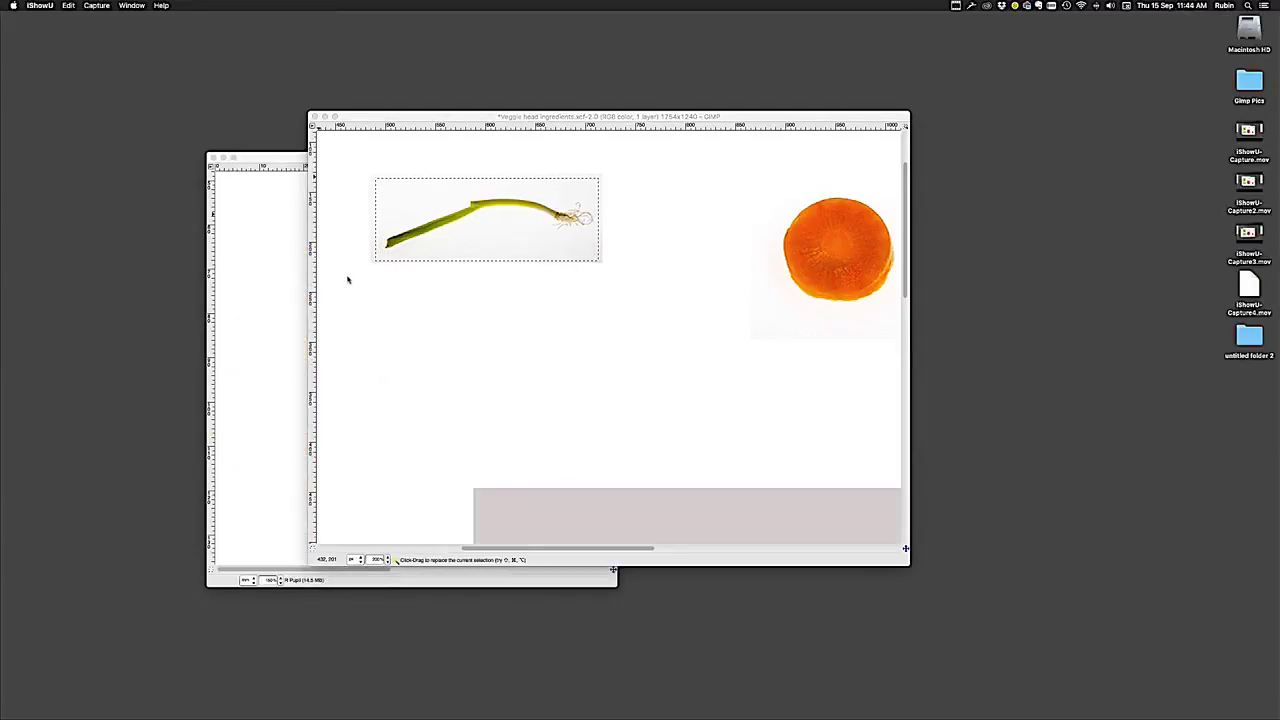
{"action": "left_click", "coordinate": [346, 277]}
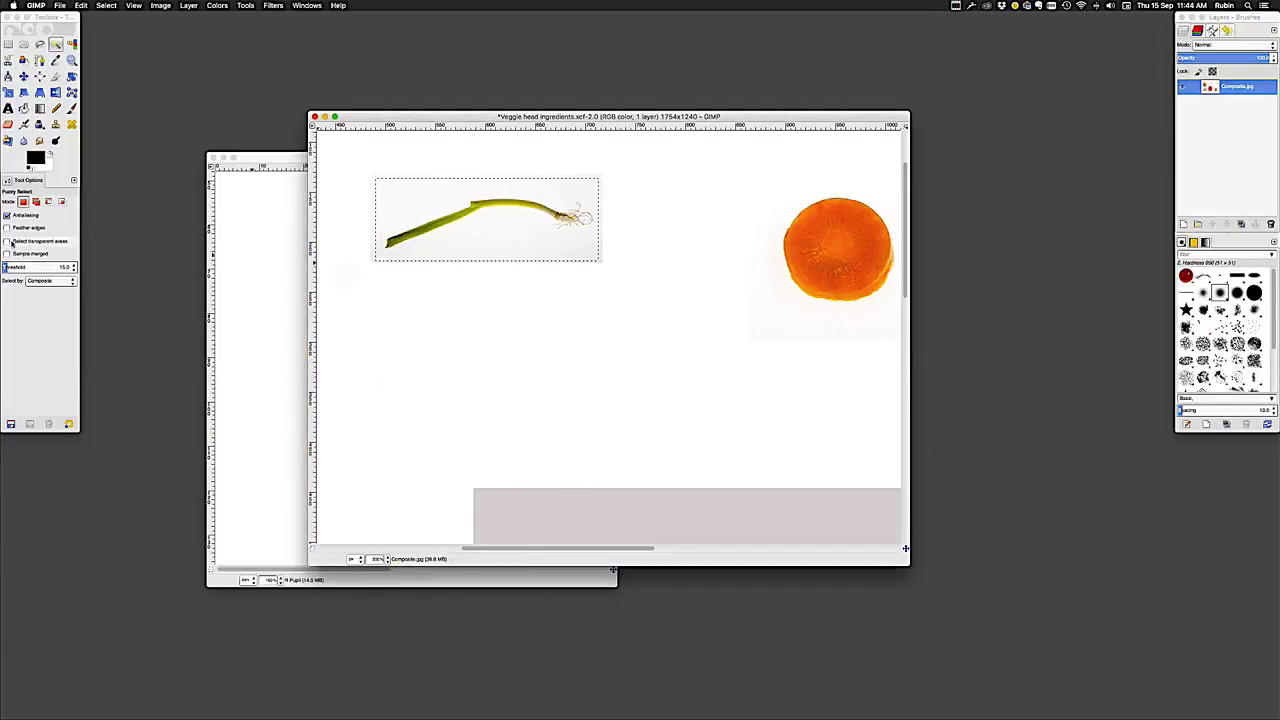
{"action": "left_click", "coordinate": [48, 202]}
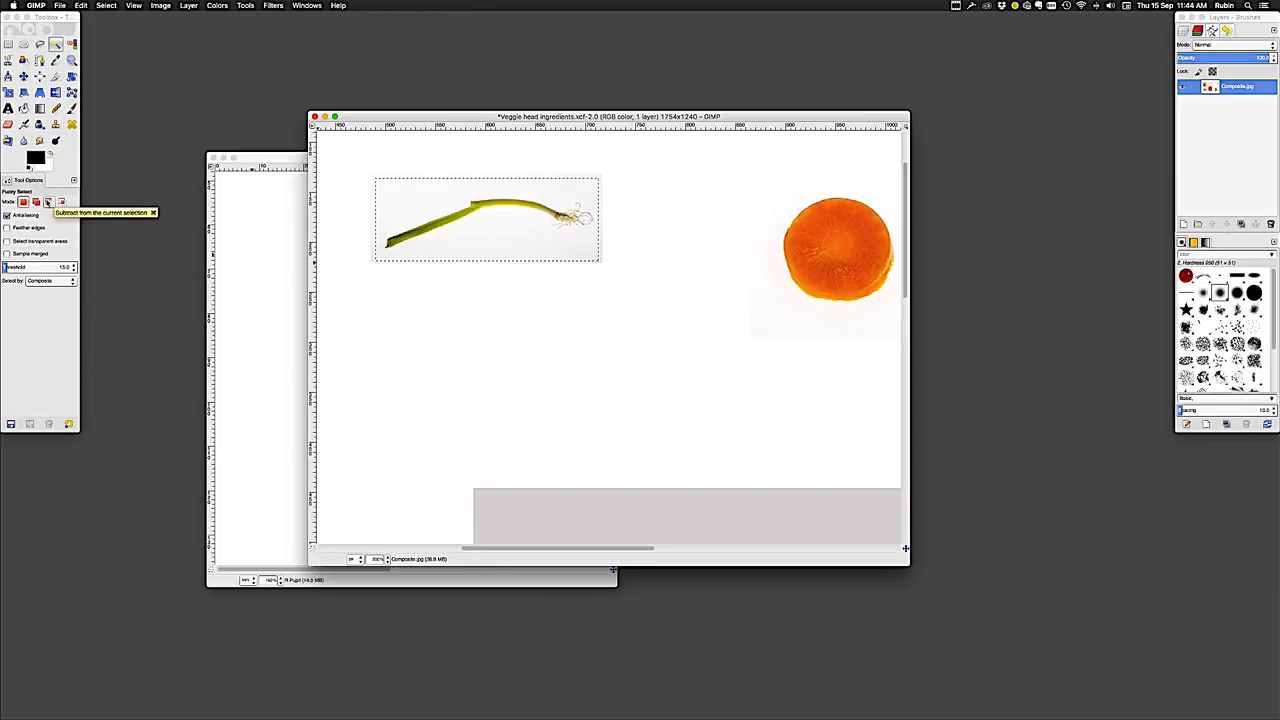
{"action": "left_click", "coordinate": [48, 202]}
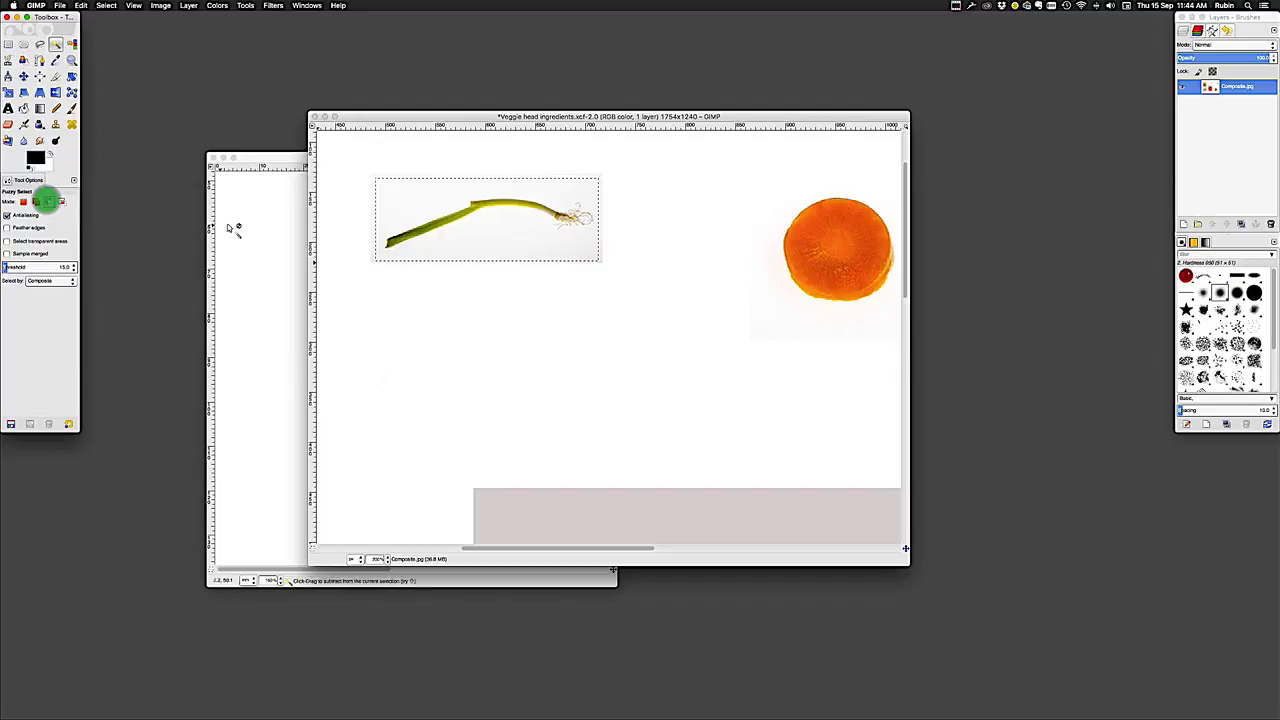
{"action": "scroll", "coordinate": [397, 209], "scroll_direction": "left", "scroll_amount": 3}
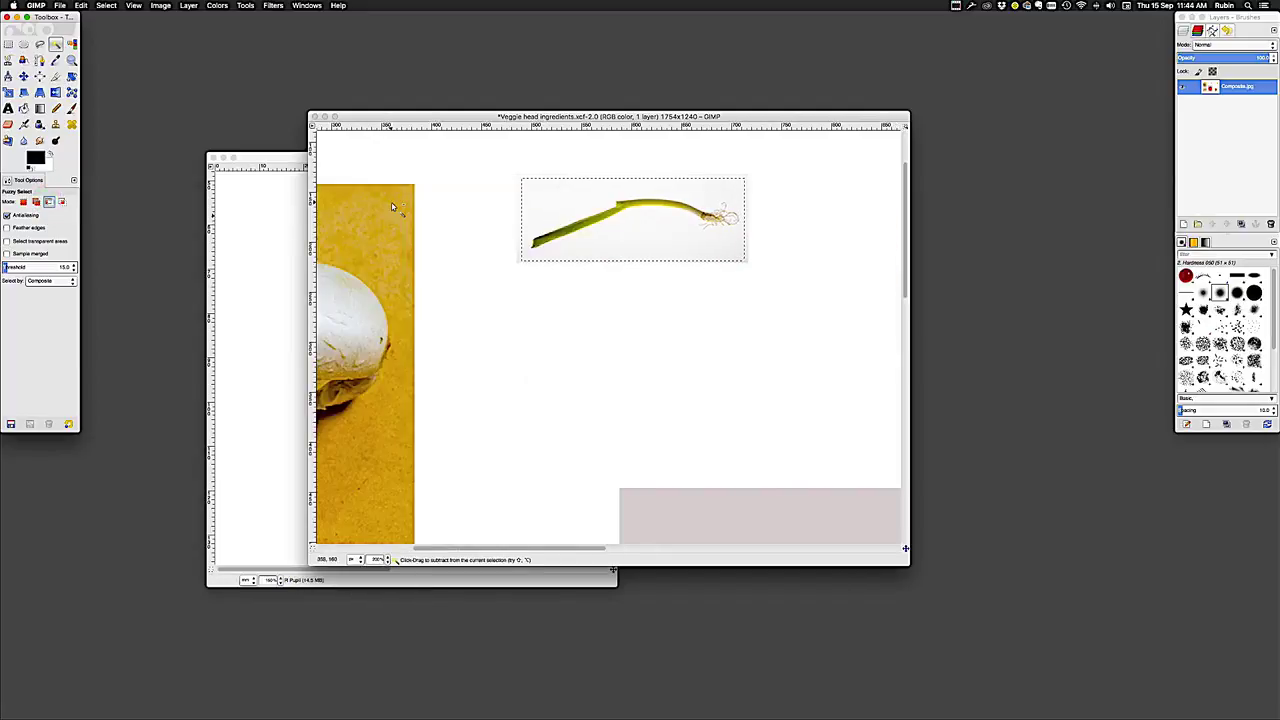
{"action": "scroll", "coordinate": [543, 209], "scroll_direction": "right", "scroll_amount": 3}
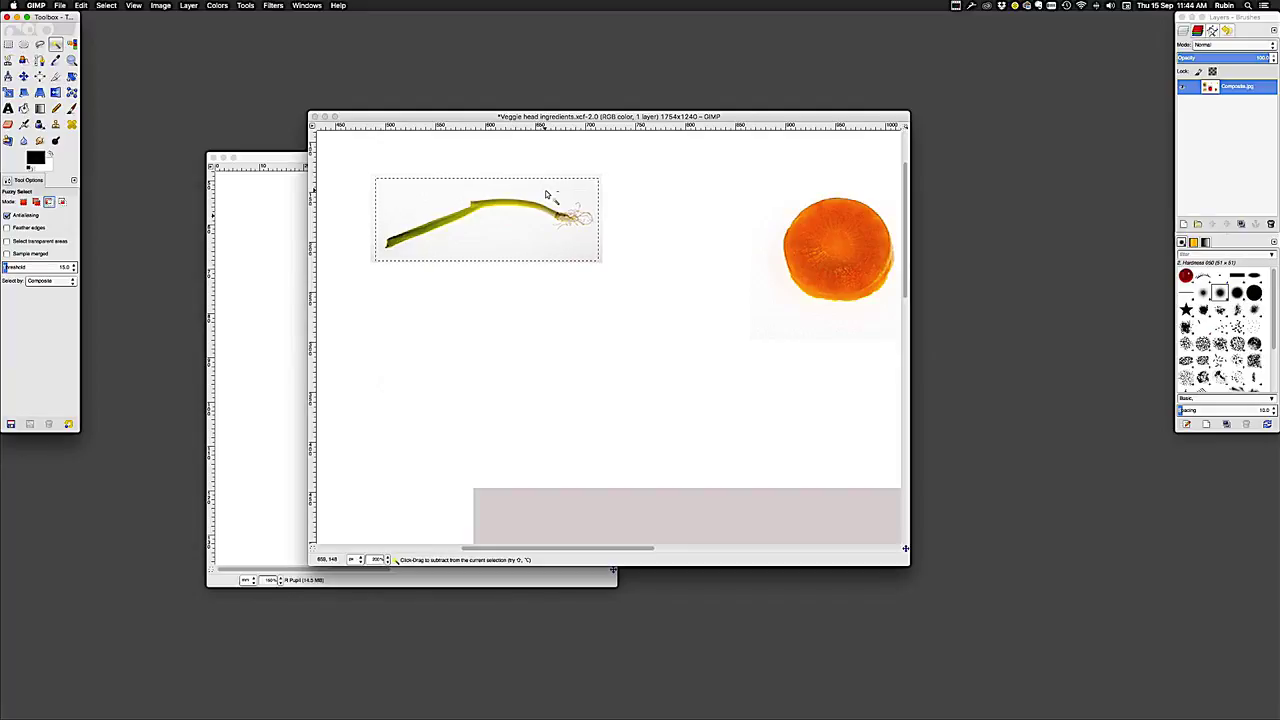
{"action": "left_click", "coordinate": [541, 189]}
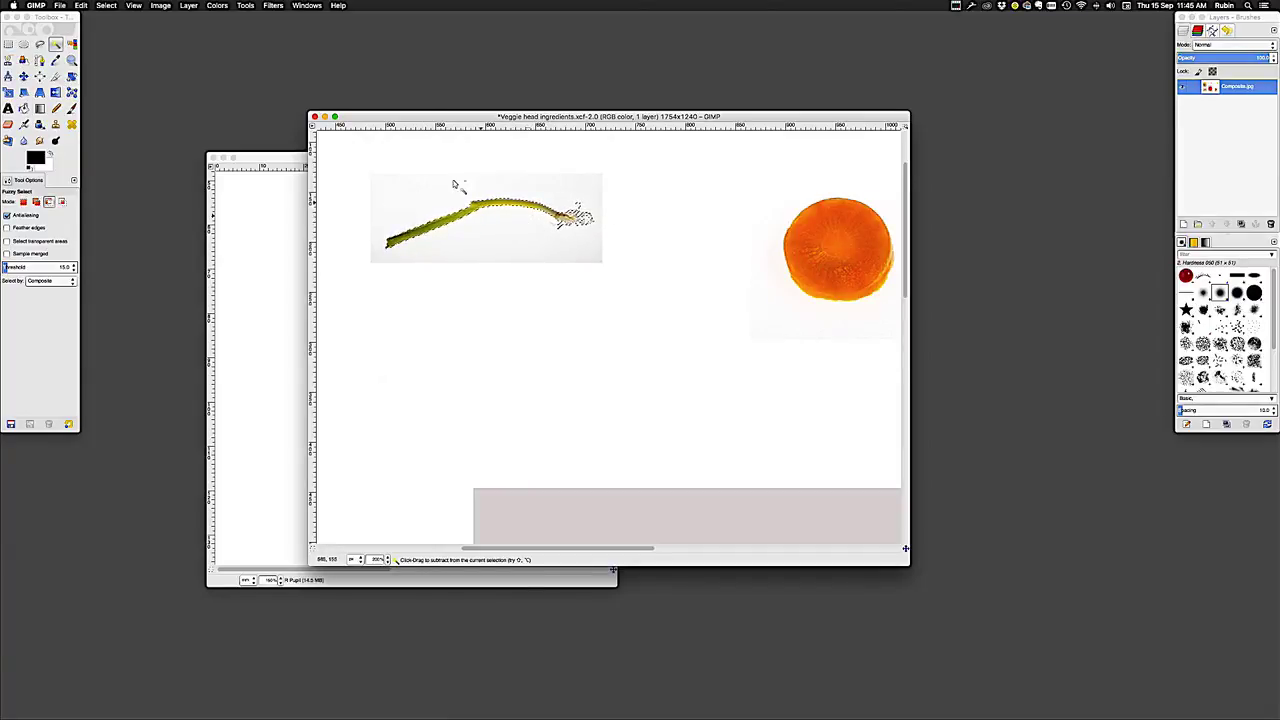
Copy the selected spring onion and paste it as a new layer into the veggie head composite image
{"action": "left_click", "coordinate": [81, 5]}
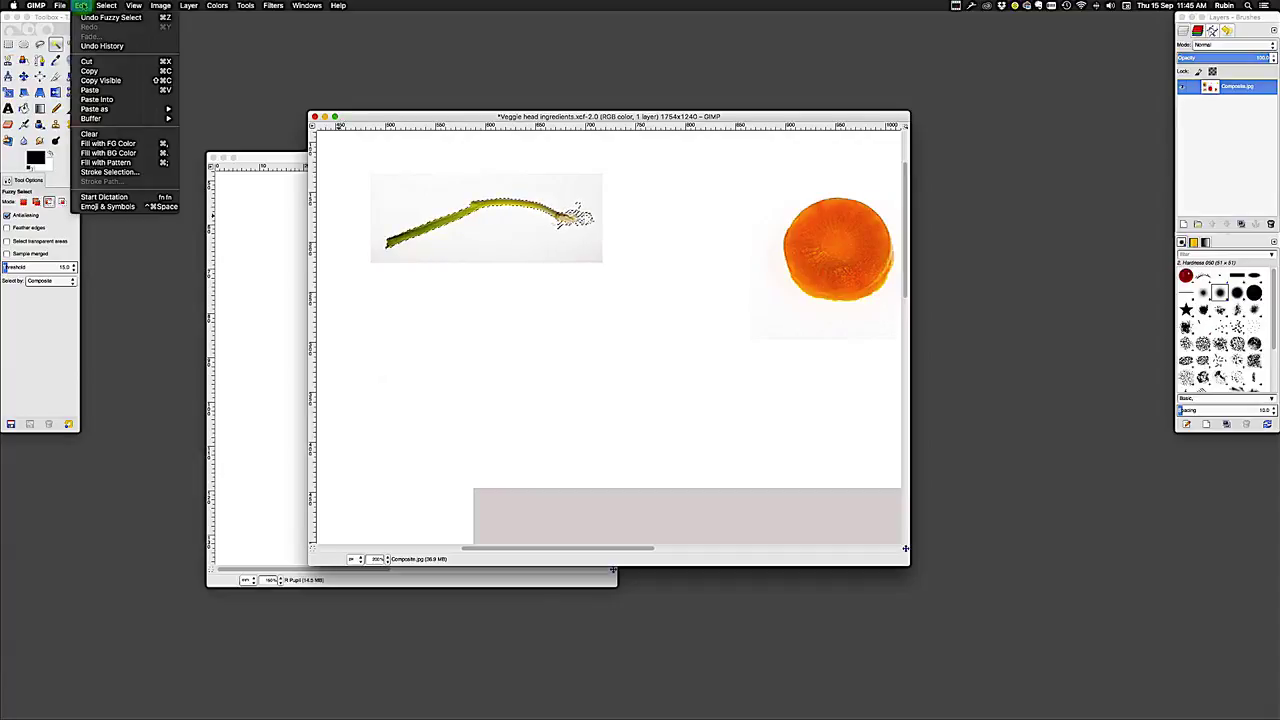
{"action": "left_click", "coordinate": [117, 71]}
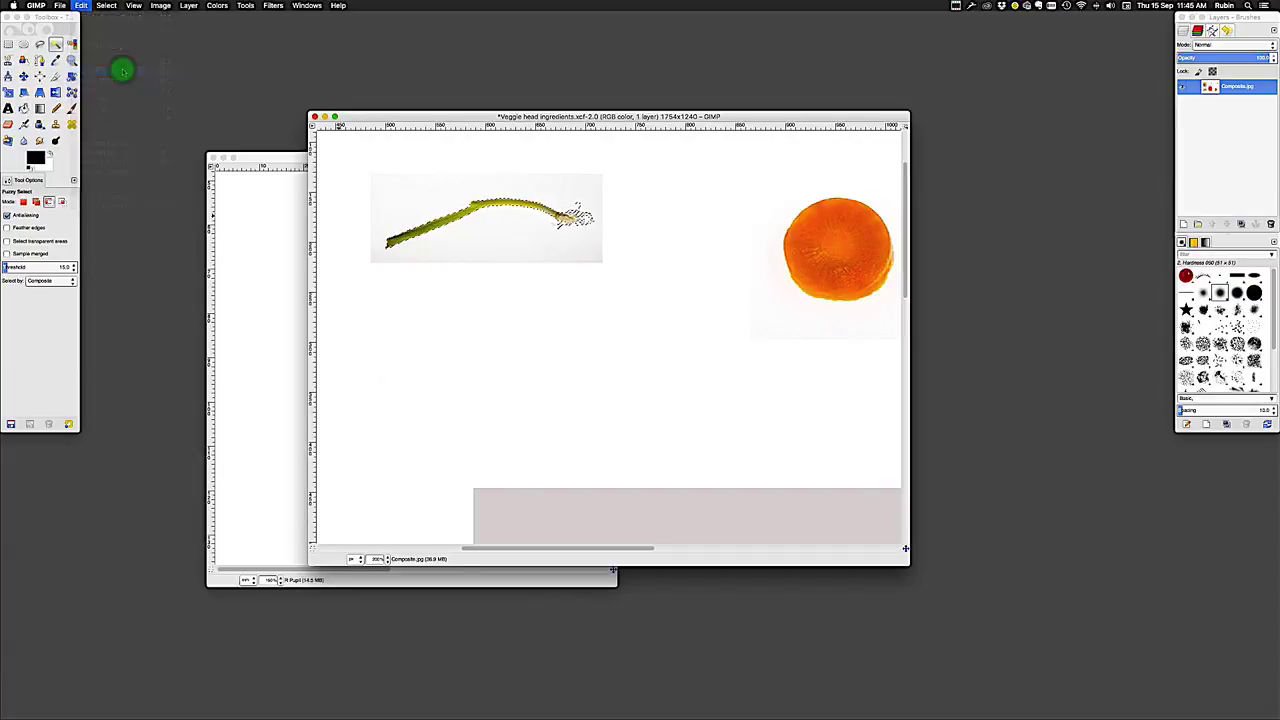
{"action": "left_click", "coordinate": [276, 162]}
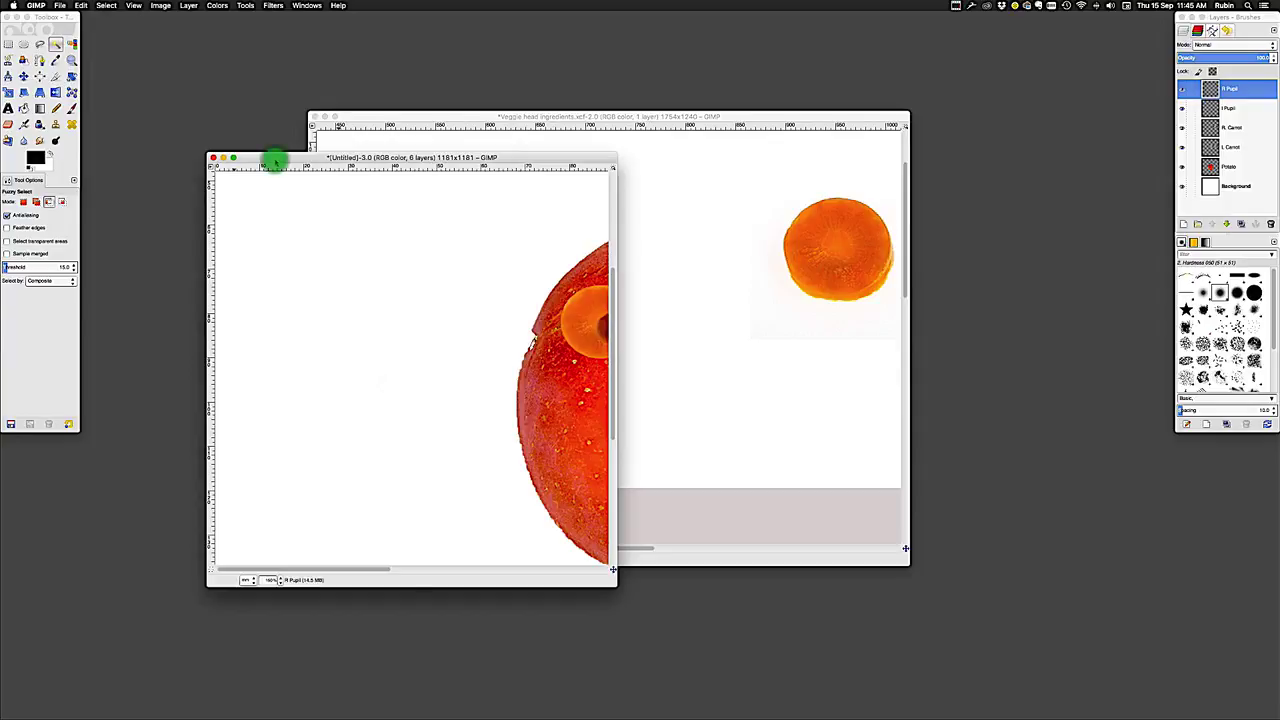
{"action": "scroll", "coordinate": [351, 354], "scroll_direction": "right", "scroll_amount": 5}
{"action": "scroll", "coordinate": [351, 354], "scroll_direction": "left", "scroll_amount": 3}
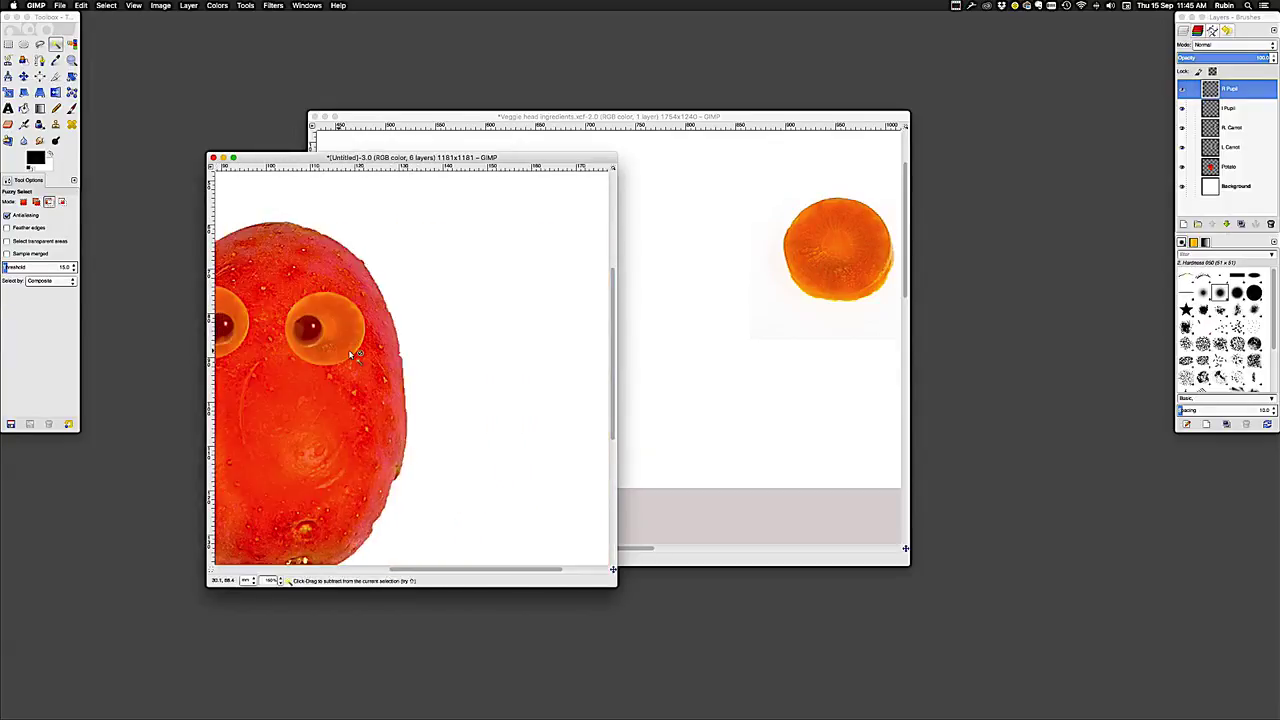
{"action": "key", "text": "z"}
{"action": "key", "text": "shift+ctrl+j"}
{"action": "left_click", "coordinate": [82, 6]}
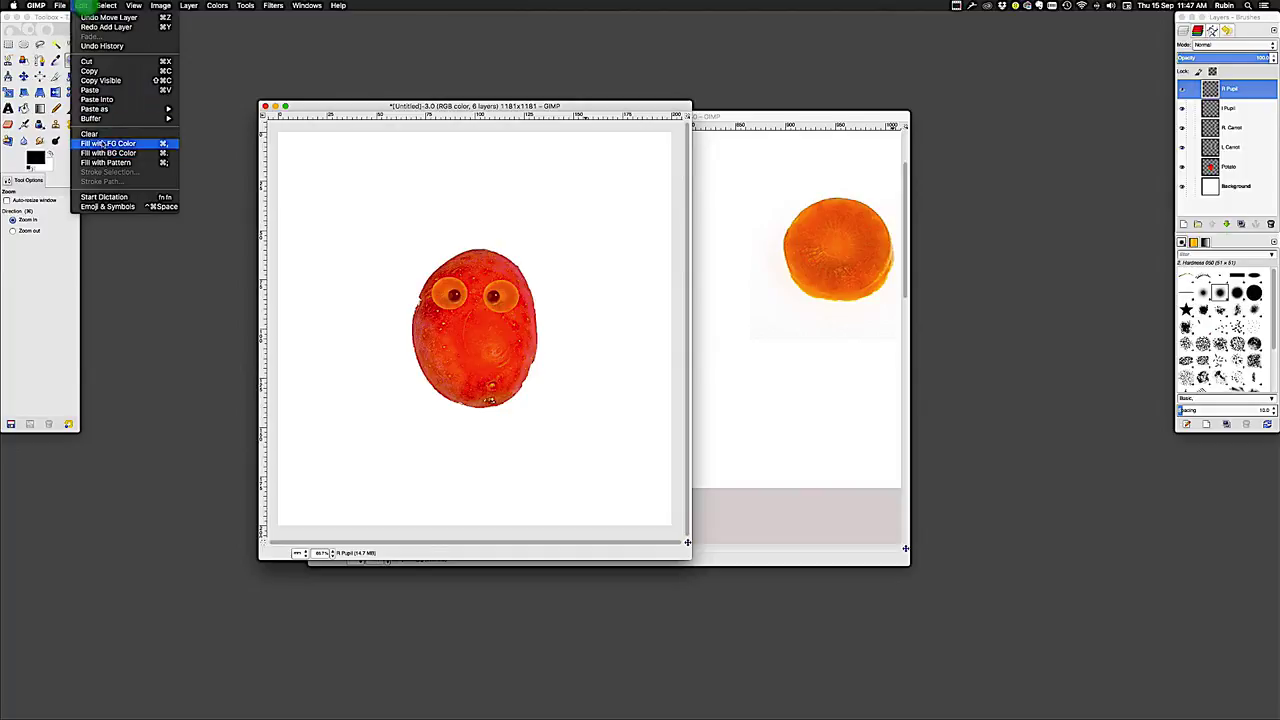
{"action": "mouse_move", "coordinate": [115, 108]}
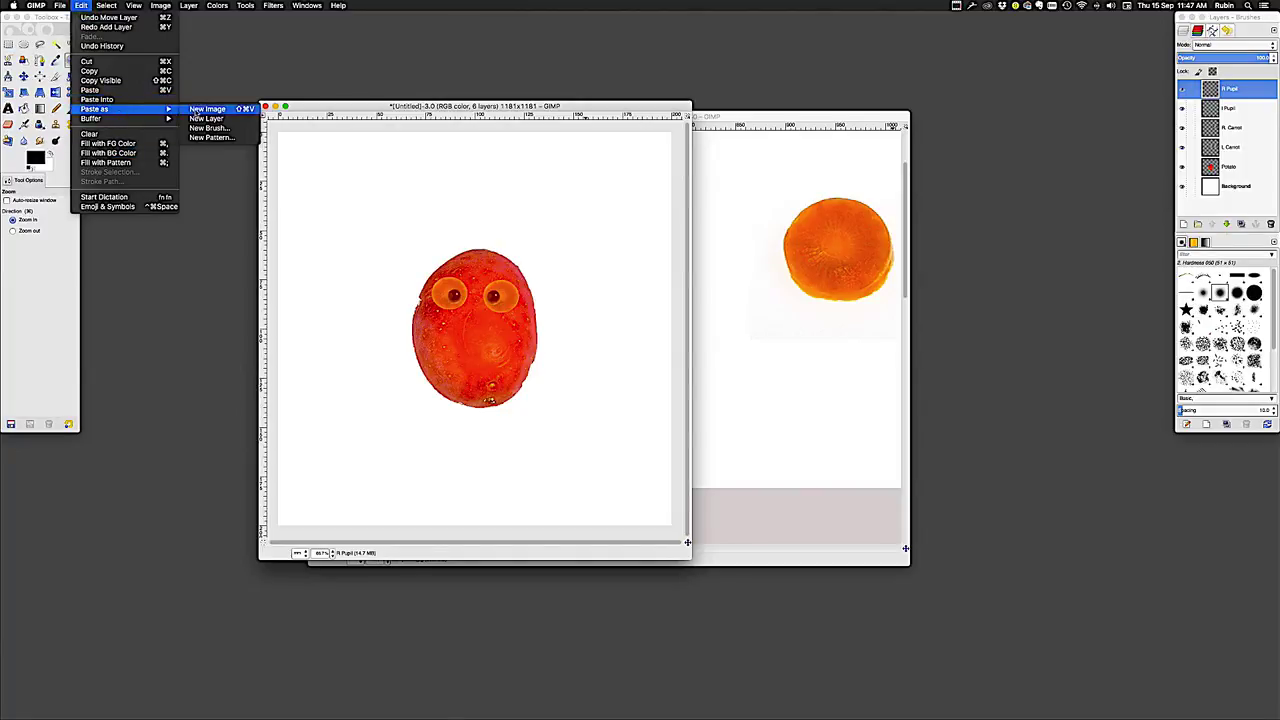
{"action": "left_click", "coordinate": [198, 122]}
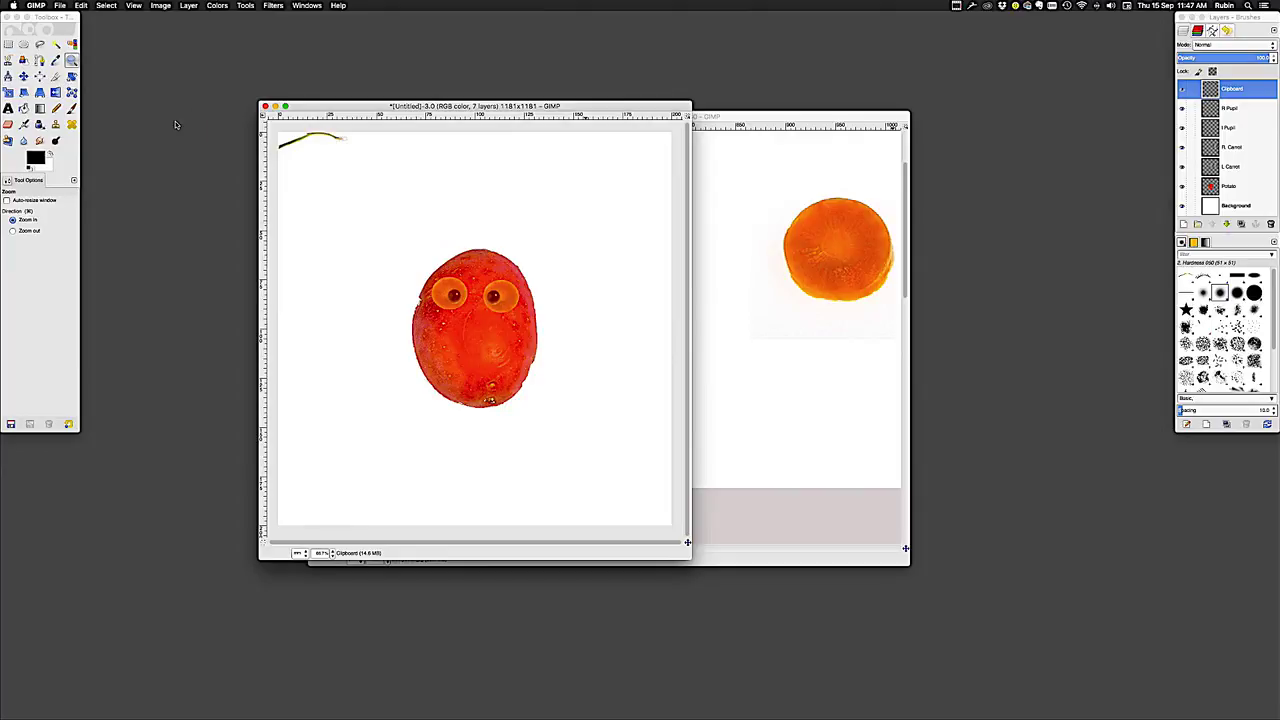
Rename the pasted spring onion layer "L. Brow" and move it above the left carrot eye as an eyebrow
{"action": "double_click", "coordinate": [1240, 91]}
{"action": "type", "text": "L Brow"}
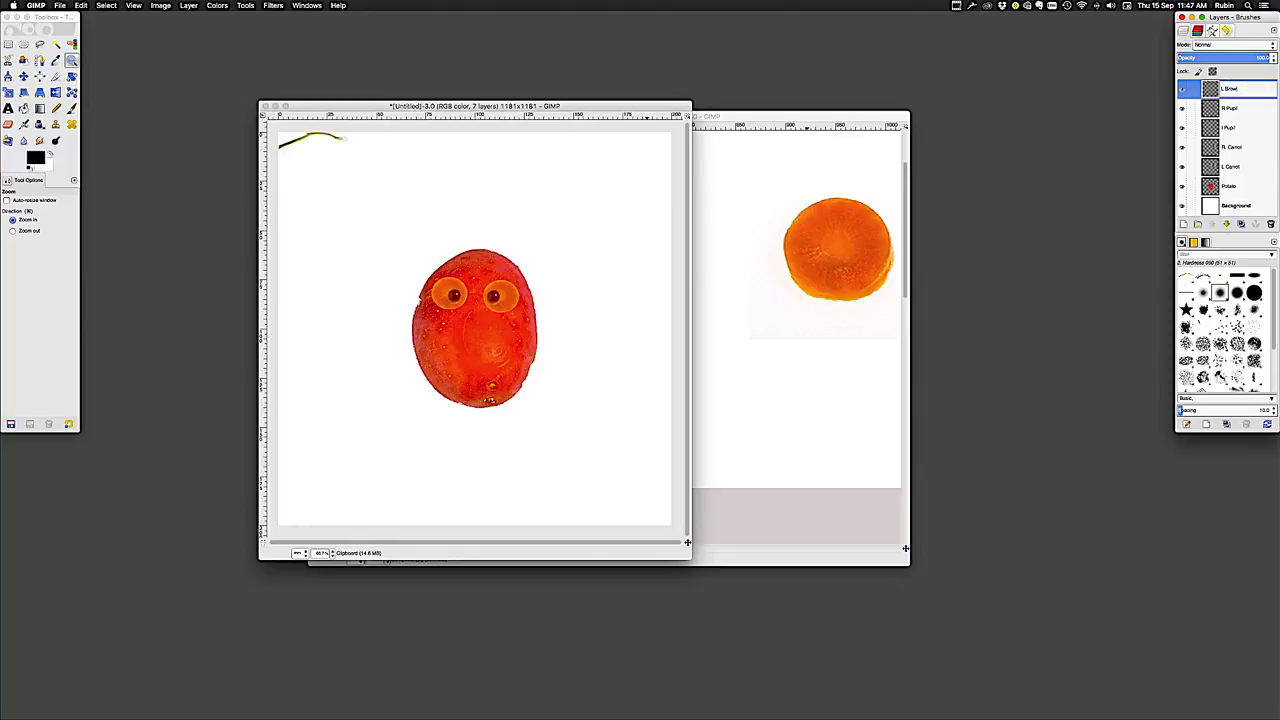
{"action": "key", "text": "Return"}
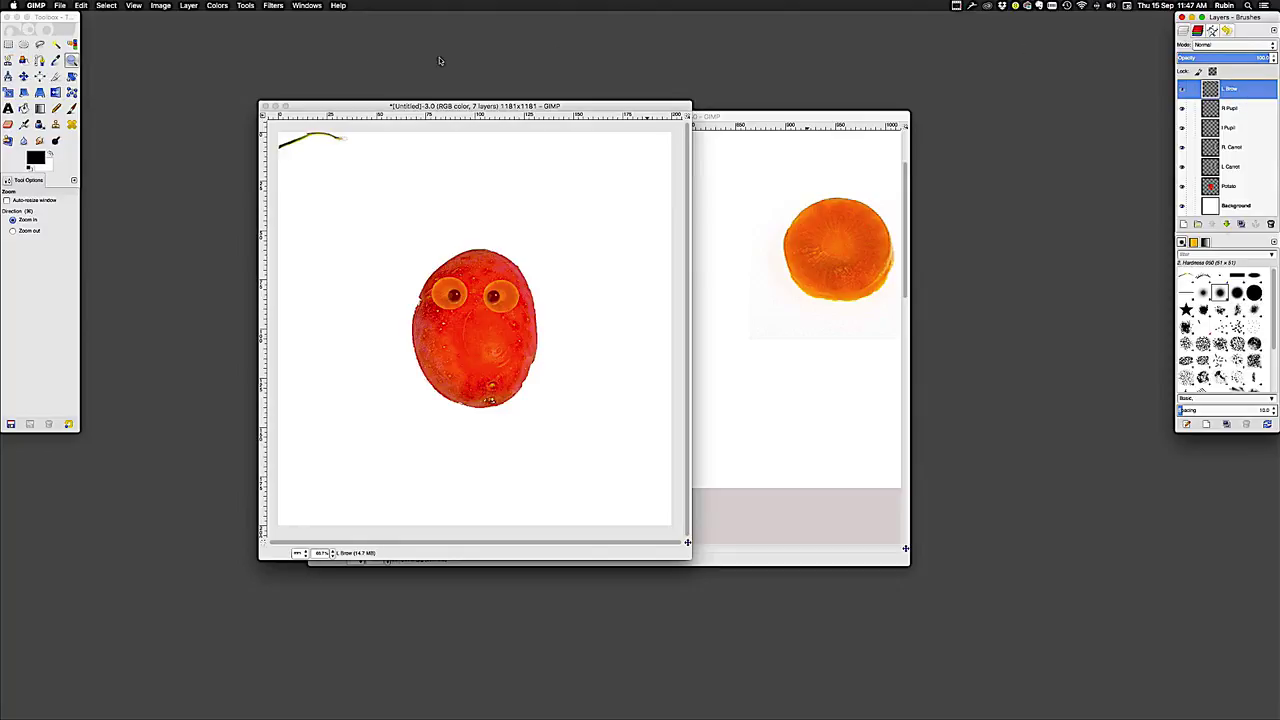
{"action": "left_click", "coordinate": [25, 76]}
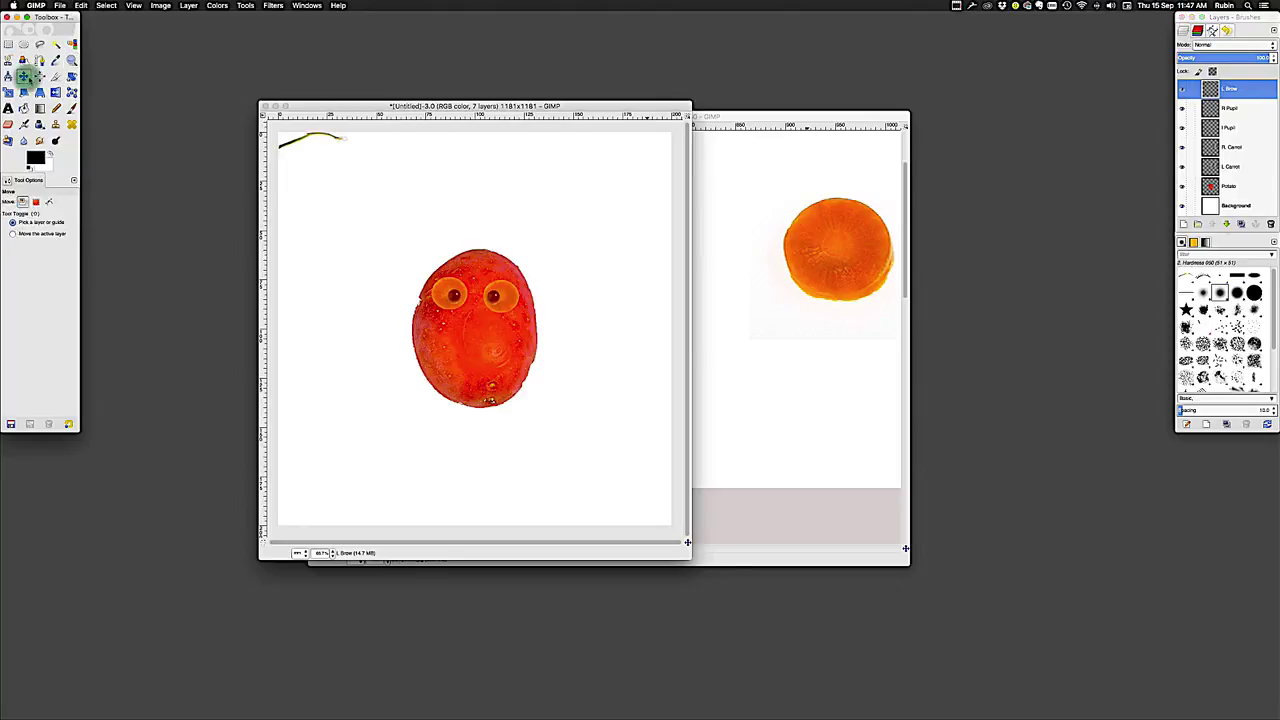
{"action": "left_click_drag", "start_coordinate": [305, 139], "coordinate": [440, 288]}
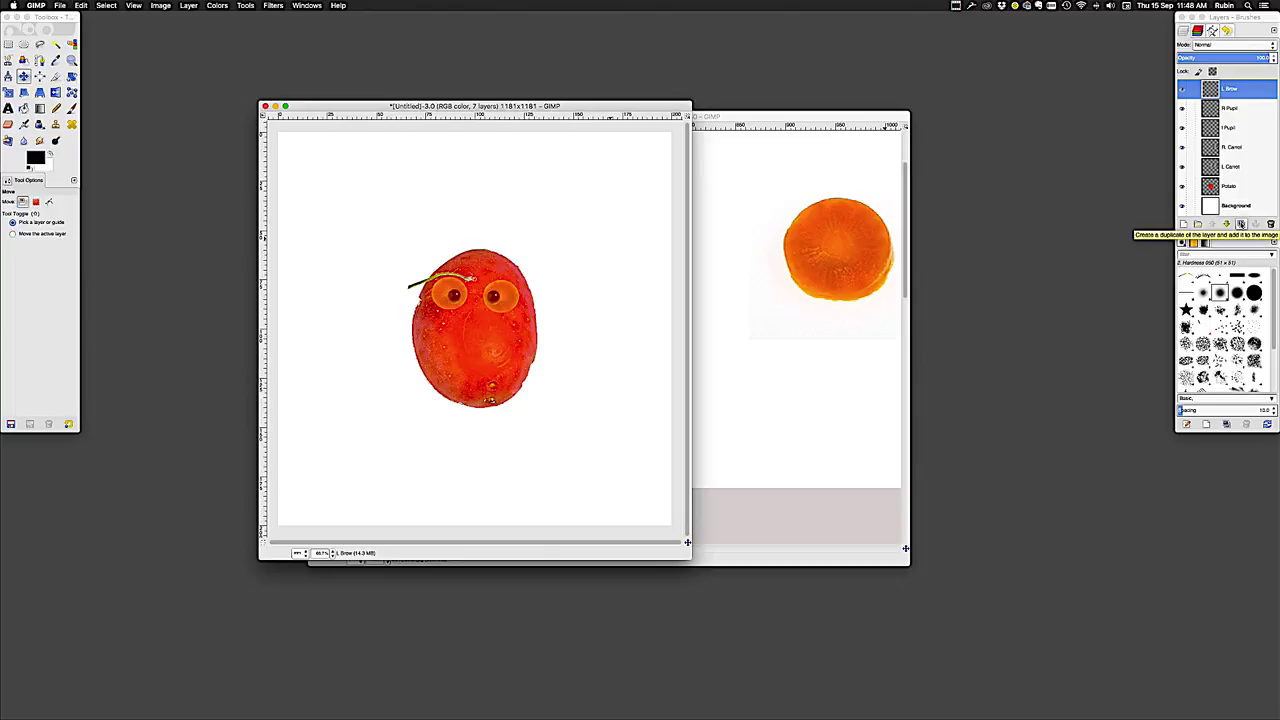
Duplicate the left brow layer and rename the duplicate "R. Brow"
{"action": "left_click", "coordinate": [1240, 224]}
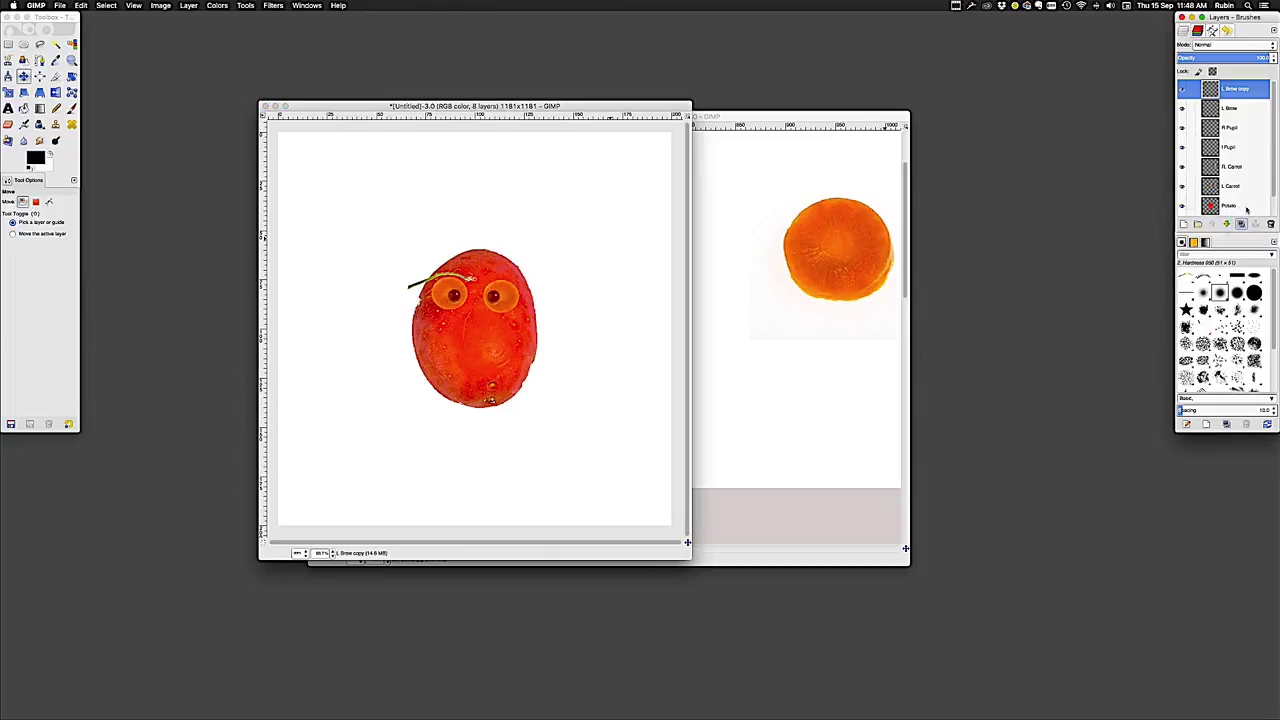
{"action": "double_click", "coordinate": [1244, 90]}
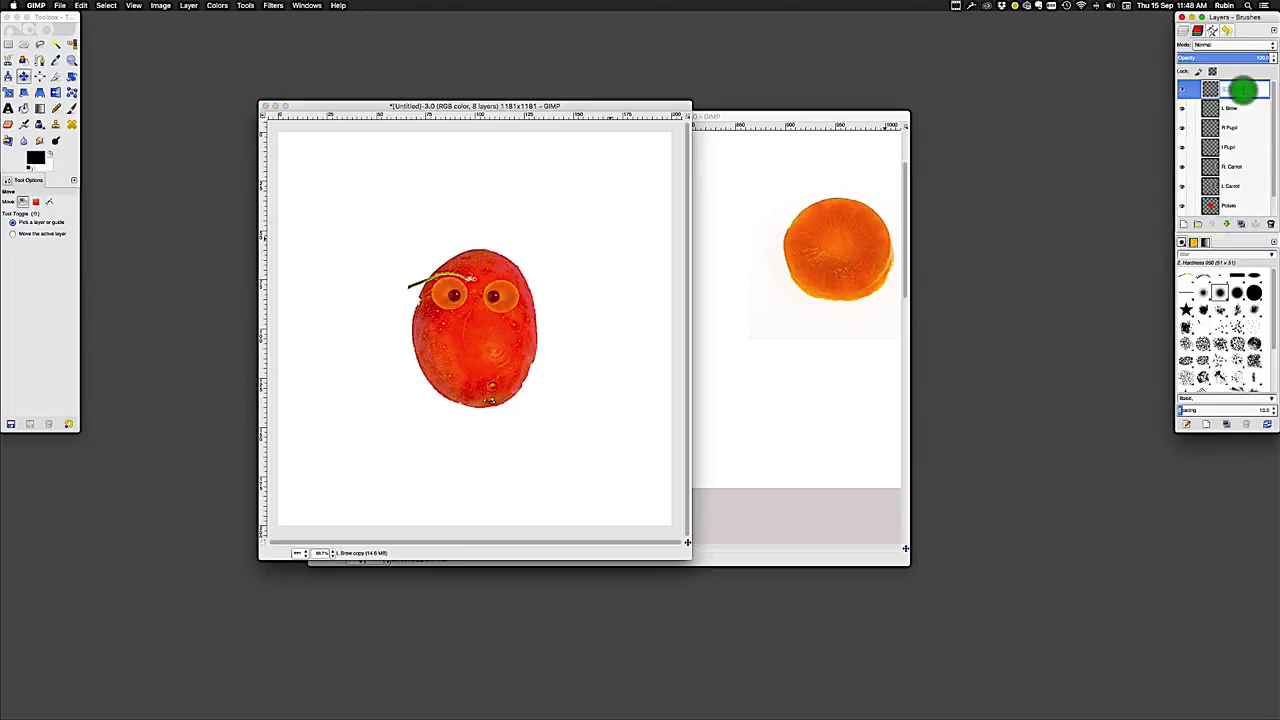
{"action": "type", "text": "R"}
{"action": "key", "text": "Return"}
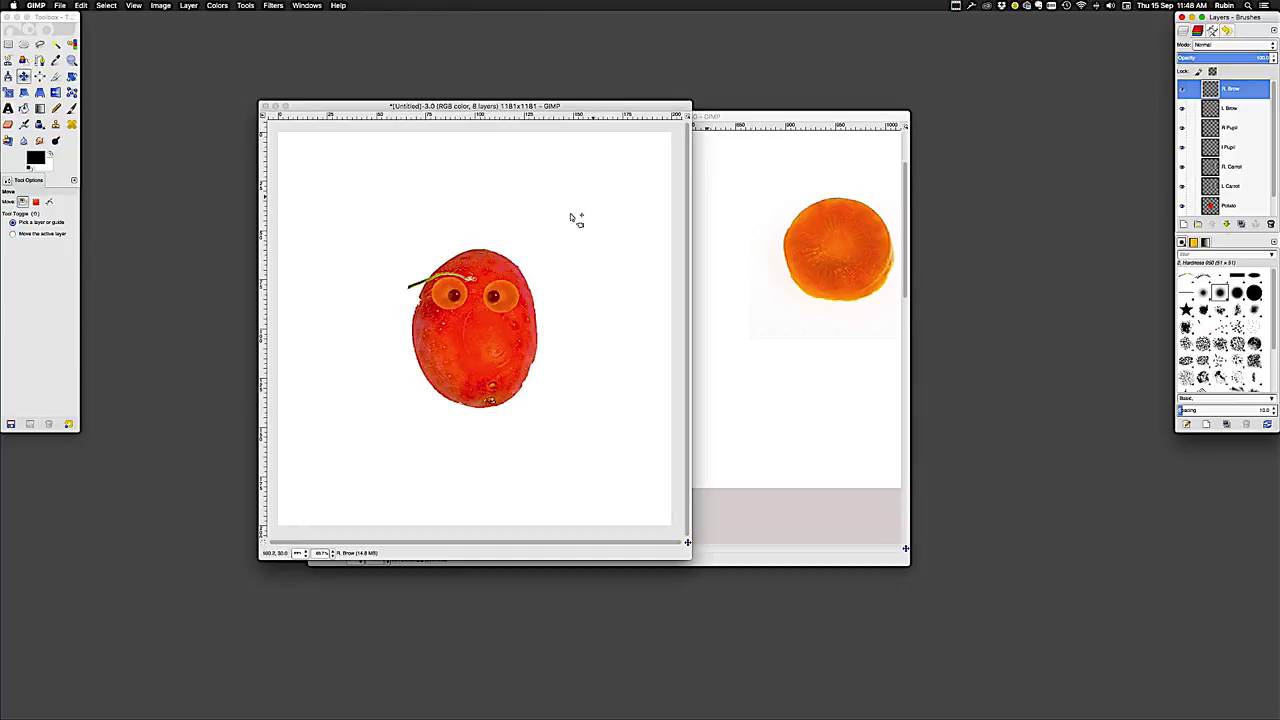
Move the duplicated spring onion brow above the right carrot eye
{"action": "left_click_drag", "start_coordinate": [437, 280], "coordinate": [511, 287]}
{"action": "left_click", "coordinate": [436, 279]}
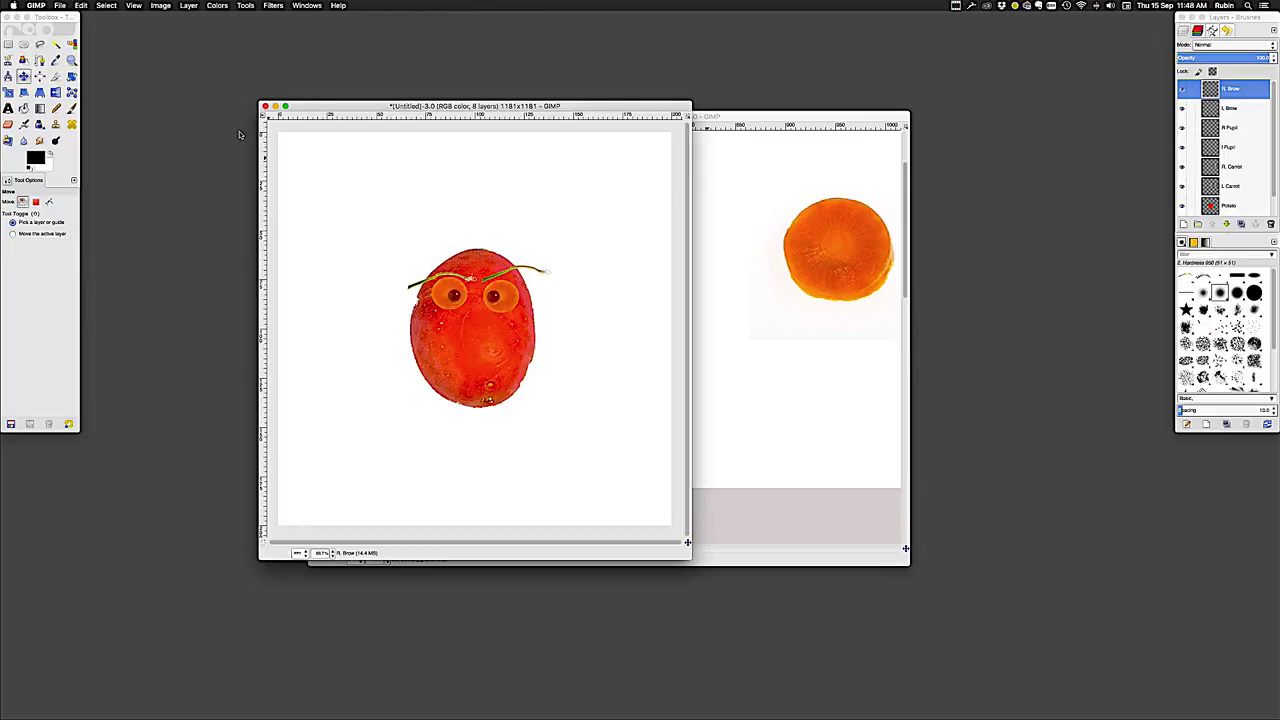
Flip the "R. Brow" layer horizontally and reposition it above the right carrot eye so it mirrors the left brow
{"action": "left_click", "coordinate": [55, 92]}
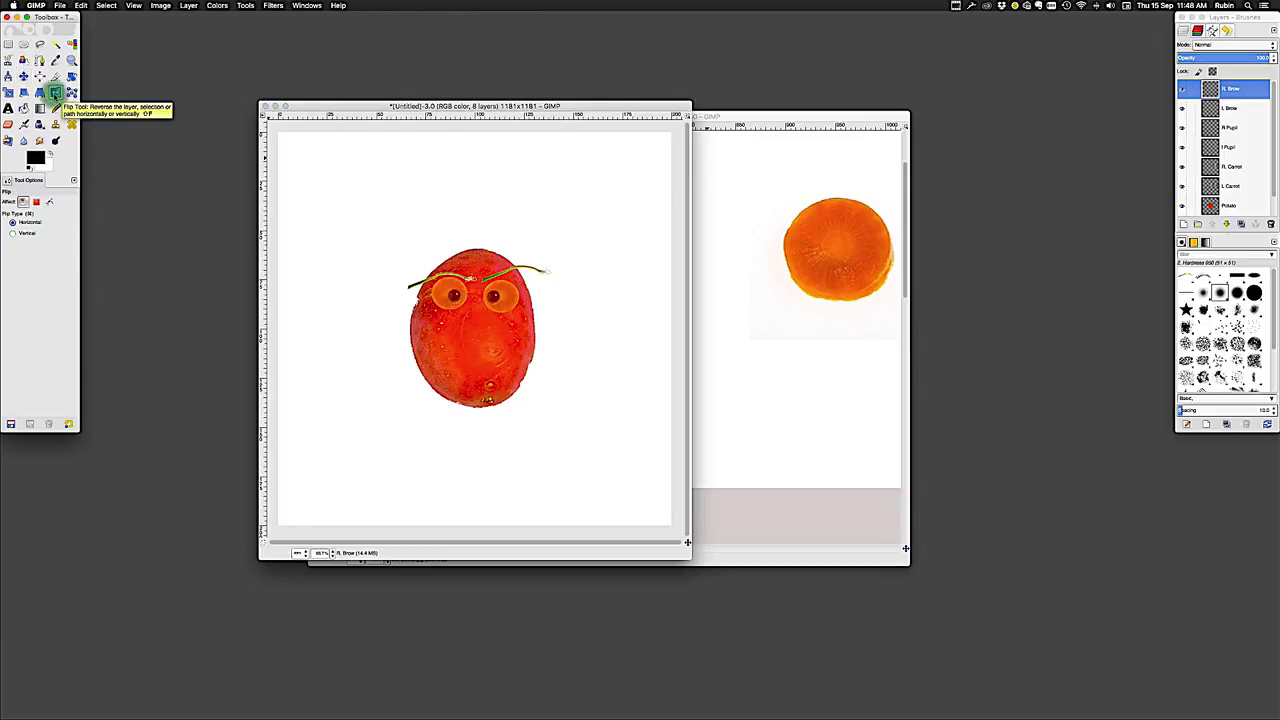
{"action": "left_click", "coordinate": [488, 285]}
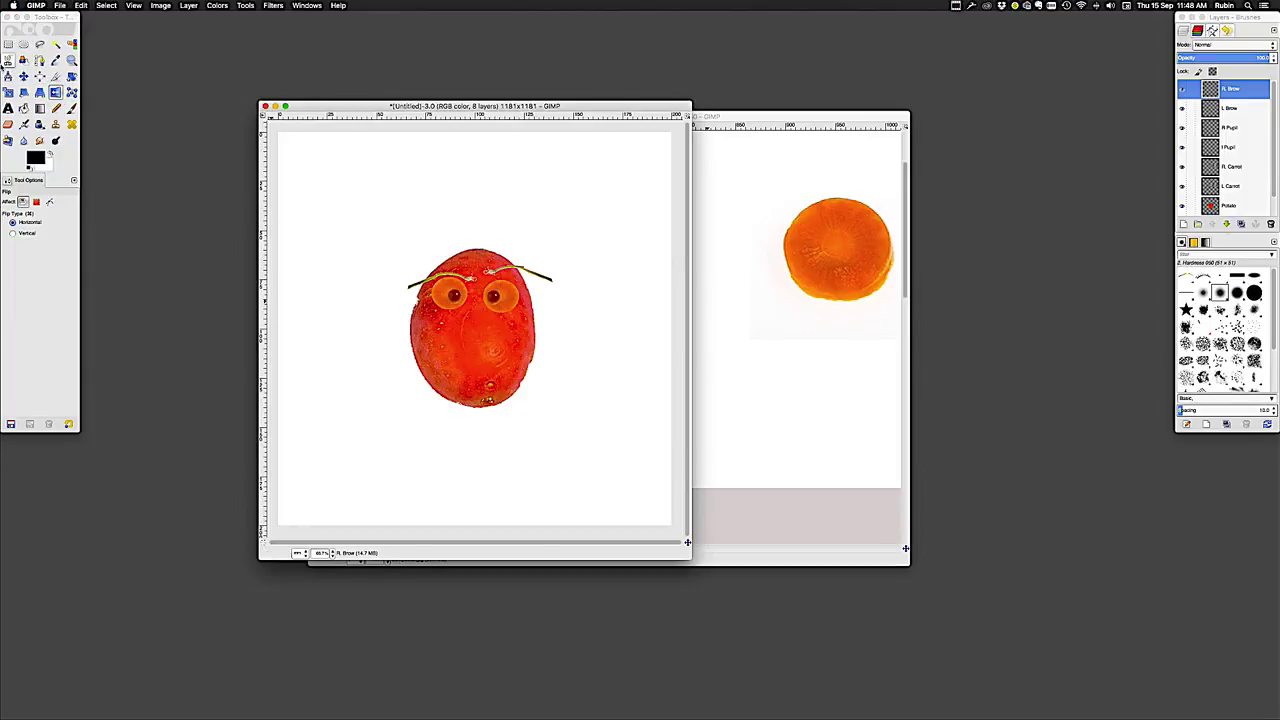
{"action": "left_click", "coordinate": [23, 76]}
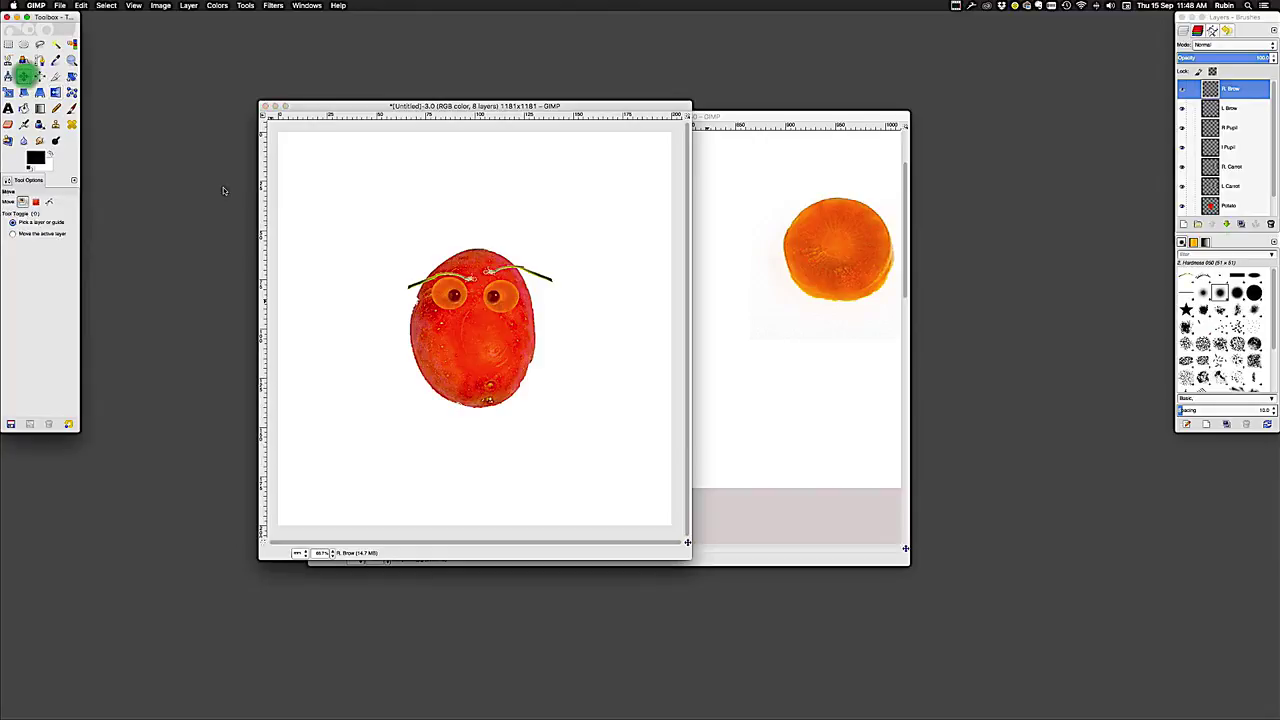
{"action": "left_click_drag", "start_coordinate": [544, 280], "coordinate": [538, 285]}
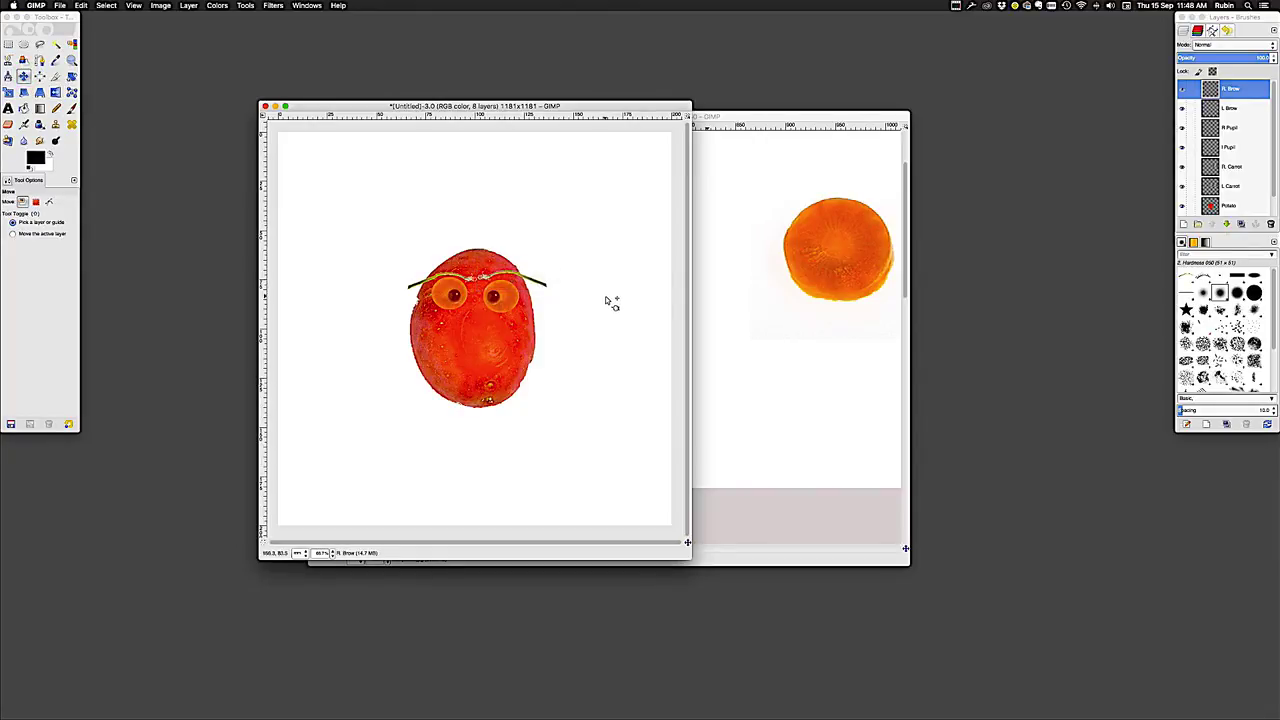
Select the round orange slice in the veggie head ingredients image with an ellipse selection of about 118 × 103 px
{"action": "left_click", "coordinate": [735, 323]}
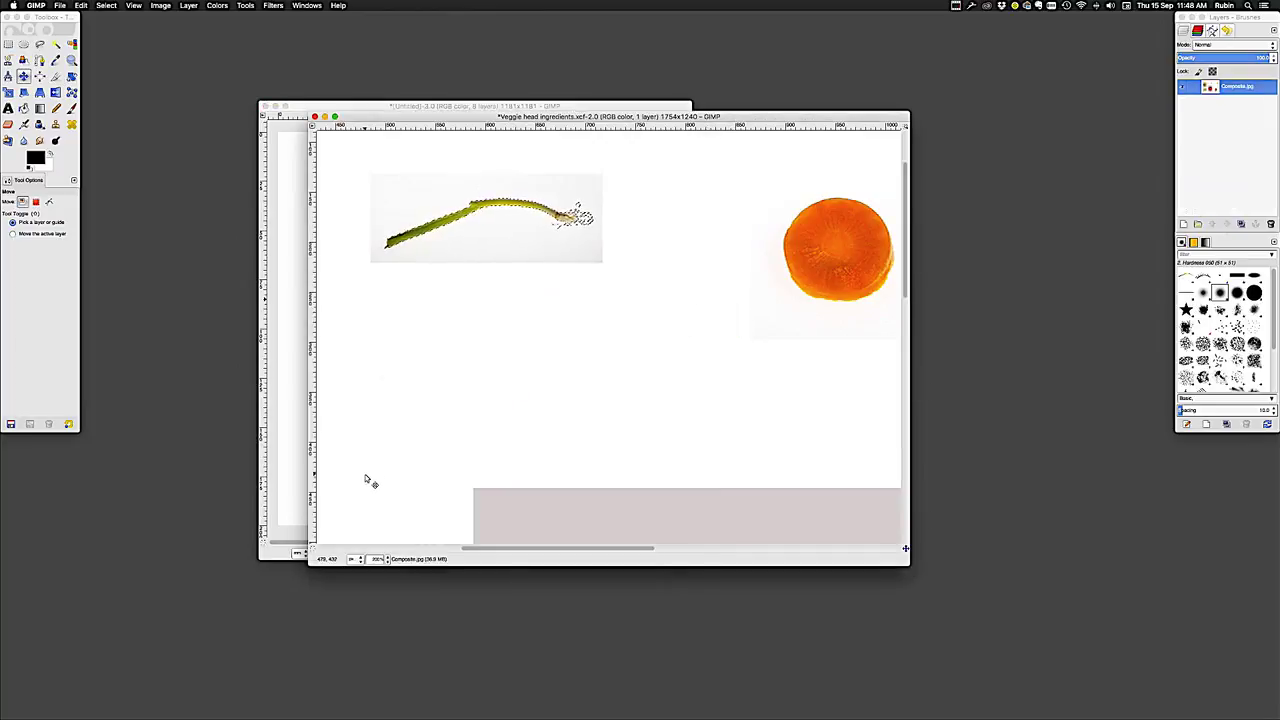
{"action": "left_click", "coordinate": [389, 559]}
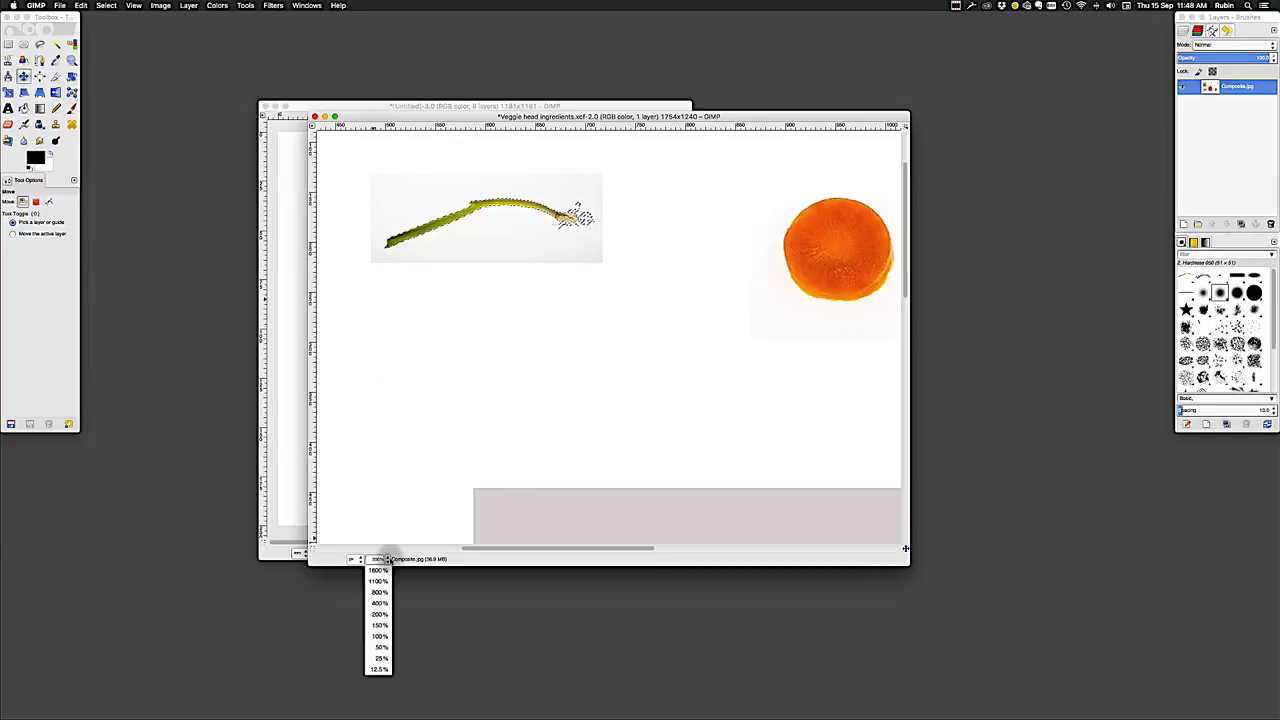
{"action": "left_click", "coordinate": [381, 647]}
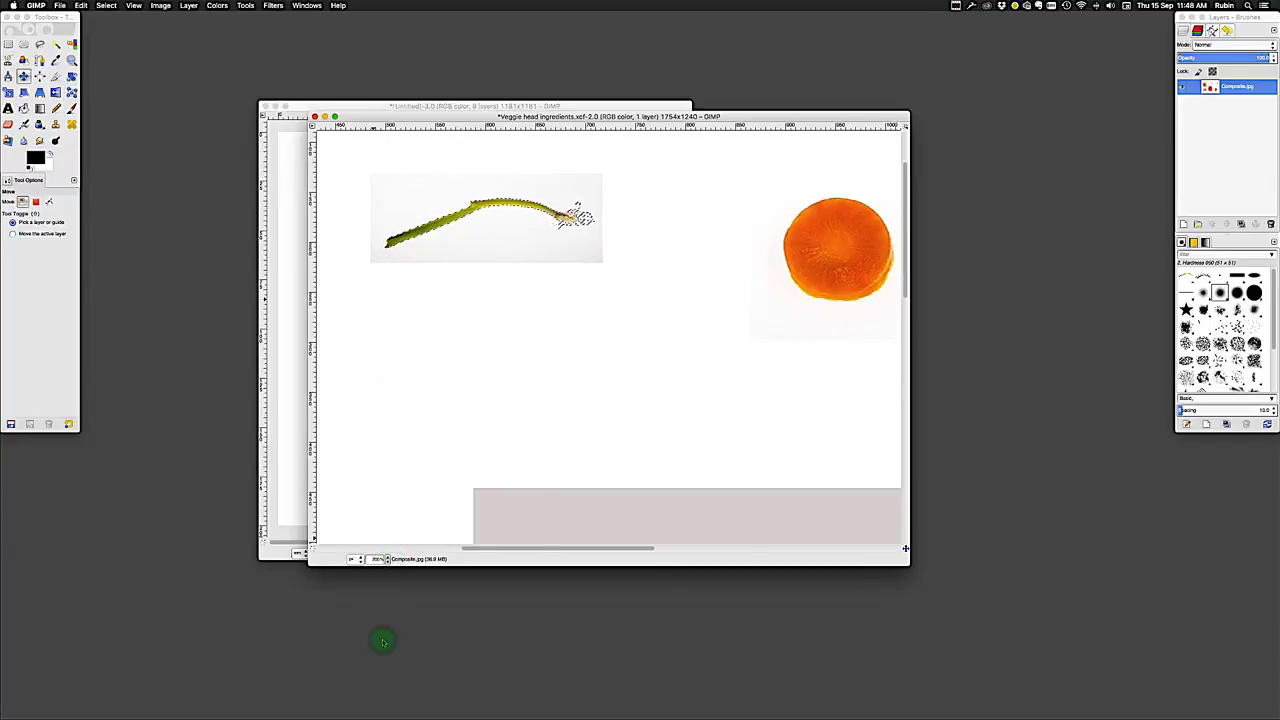
{"action": "scroll", "coordinate": [610, 433], "scroll_direction": "down", "scroll_amount": 5}
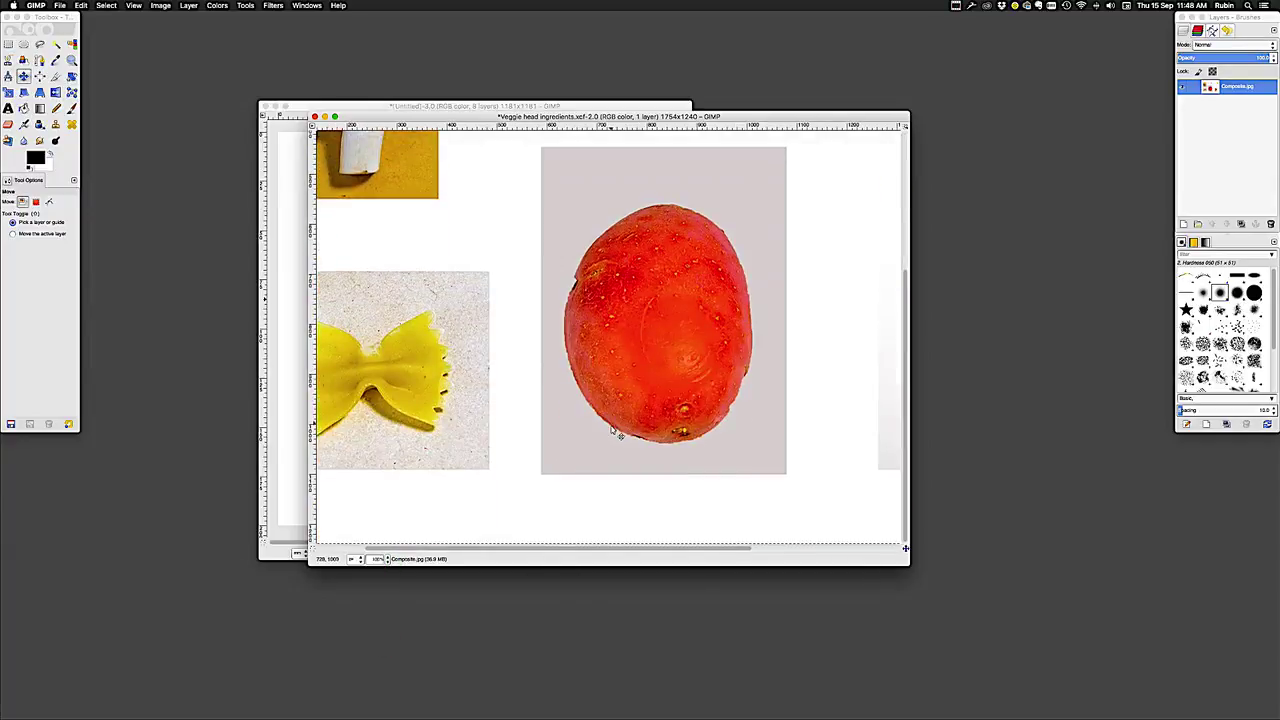
{"action": "scroll", "coordinate": [610, 433], "scroll_direction": "left", "scroll_amount": 2}
{"action": "scroll", "coordinate": [612, 432], "scroll_direction": "right", "scroll_amount": 6}
{"action": "scroll", "coordinate": [612, 432], "scroll_direction": "up", "scroll_amount": 3}
{"action": "scroll", "coordinate": [612, 432], "scroll_direction": "right", "scroll_amount": 1}
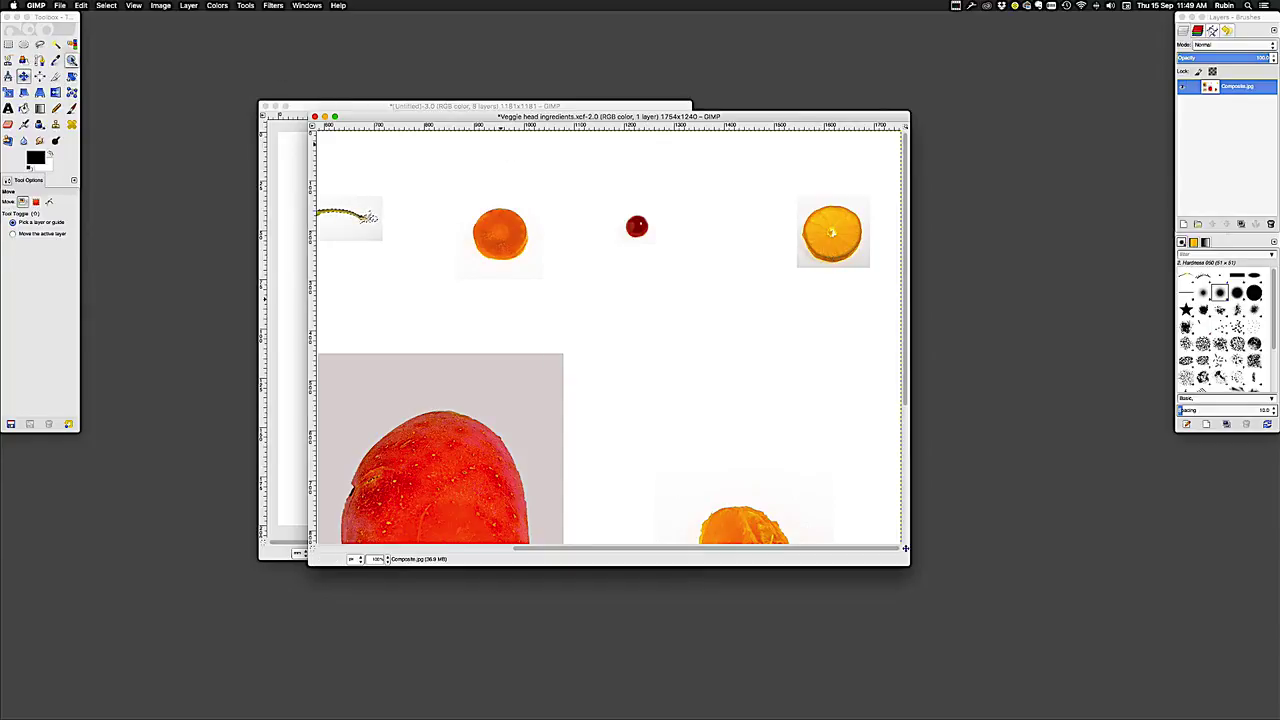
{"action": "left_click", "coordinate": [71, 59]}
{"action": "left_click", "coordinate": [821, 242]}
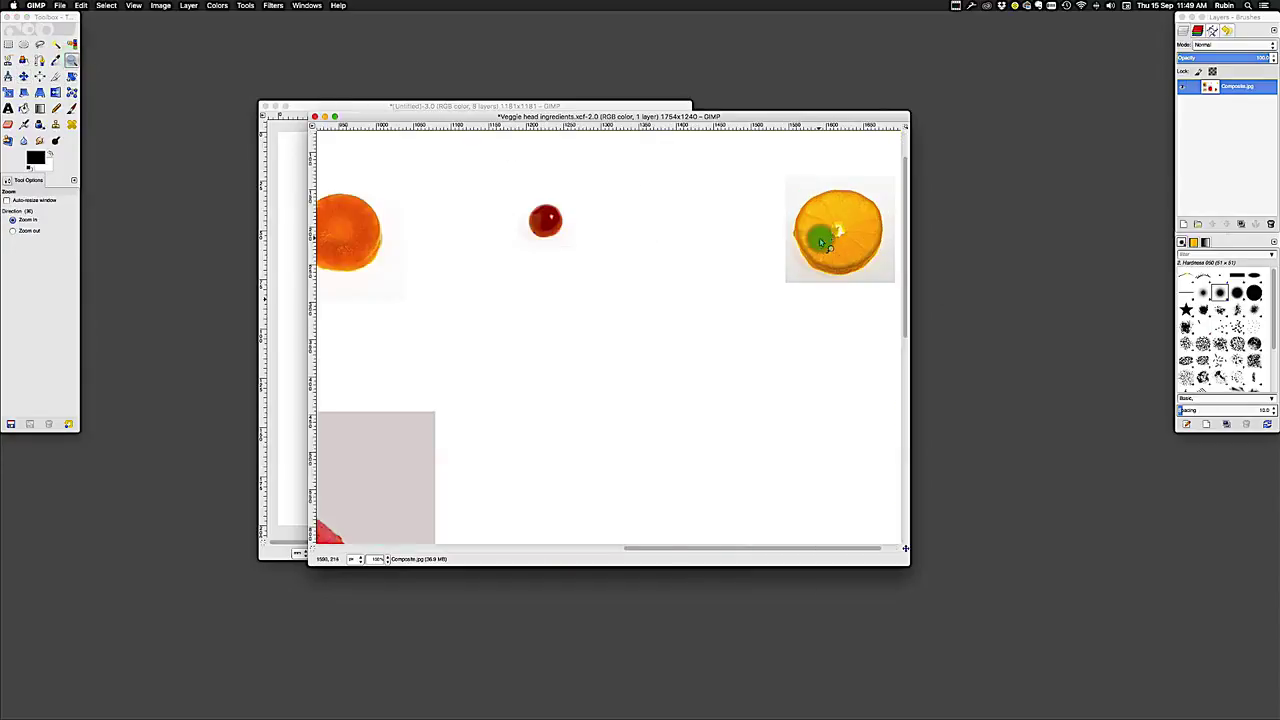
{"action": "left_click", "coordinate": [848, 240]}
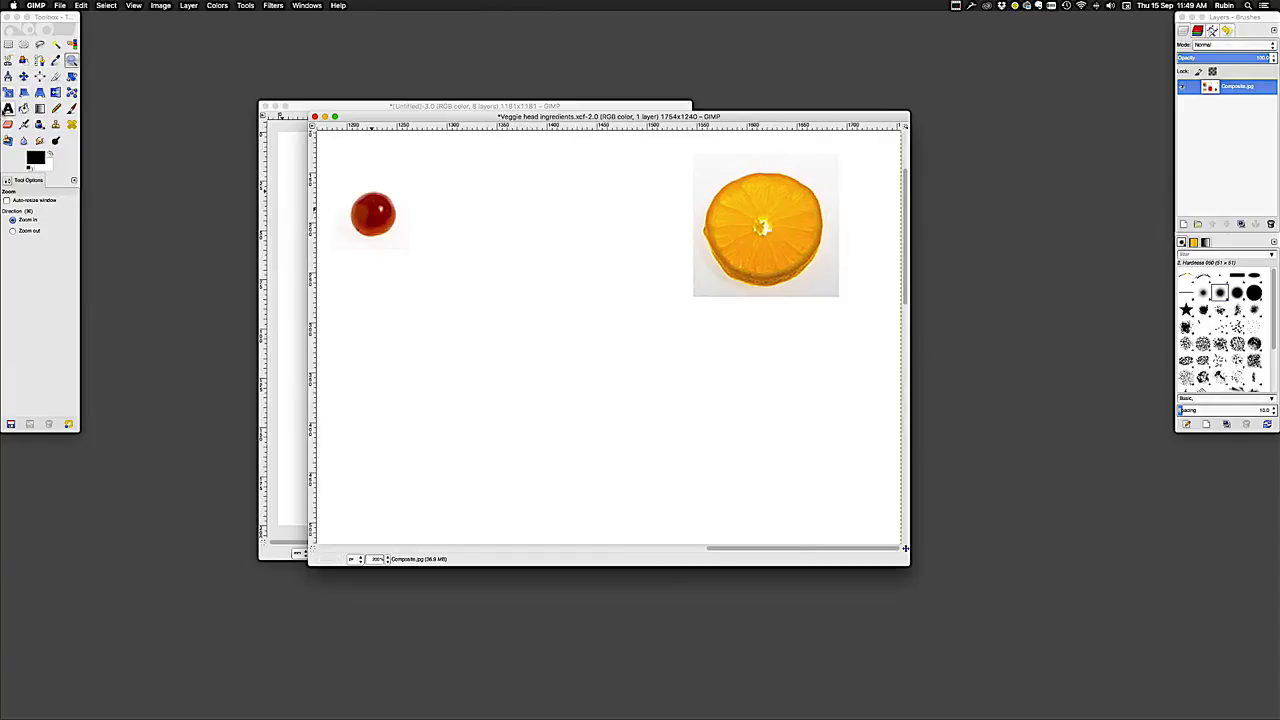
{"action": "left_click", "coordinate": [24, 44]}
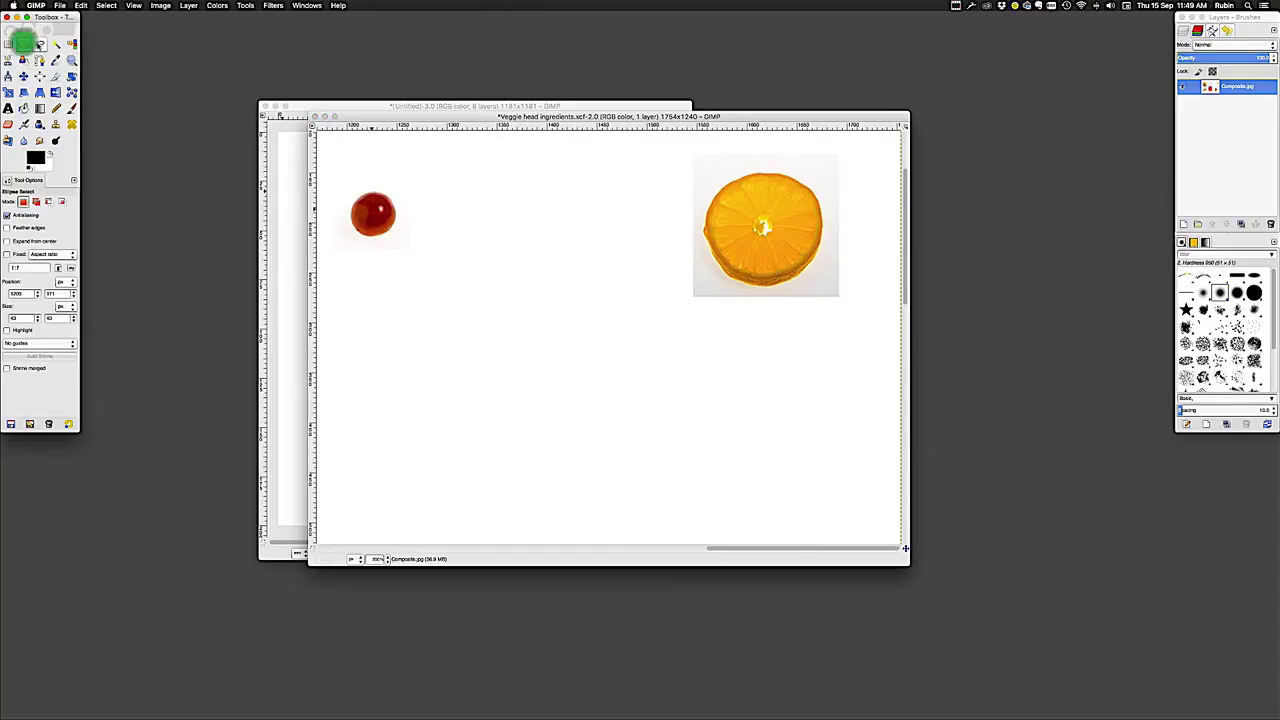
{"action": "right_click", "coordinate": [740, 188]}
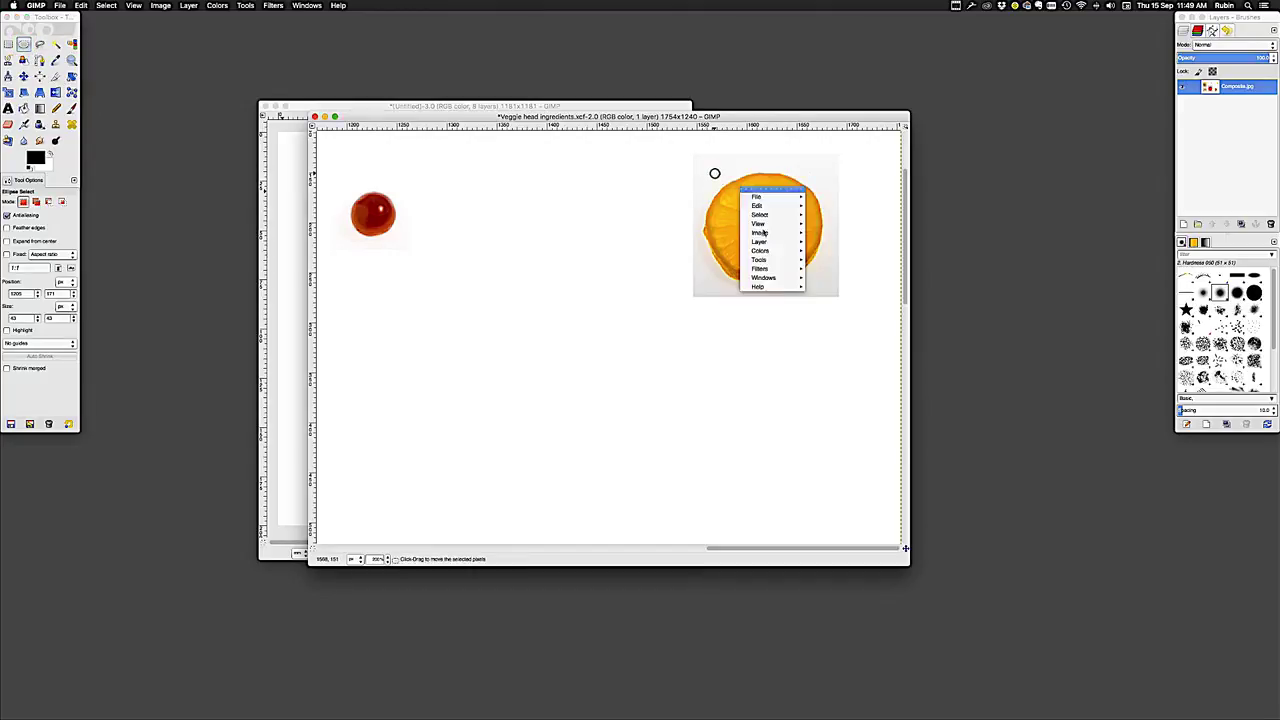
{"action": "left_click", "coordinate": [850, 283]}
{"action": "left_click_drag", "start_coordinate": [706, 177], "coordinate": [822, 284]}
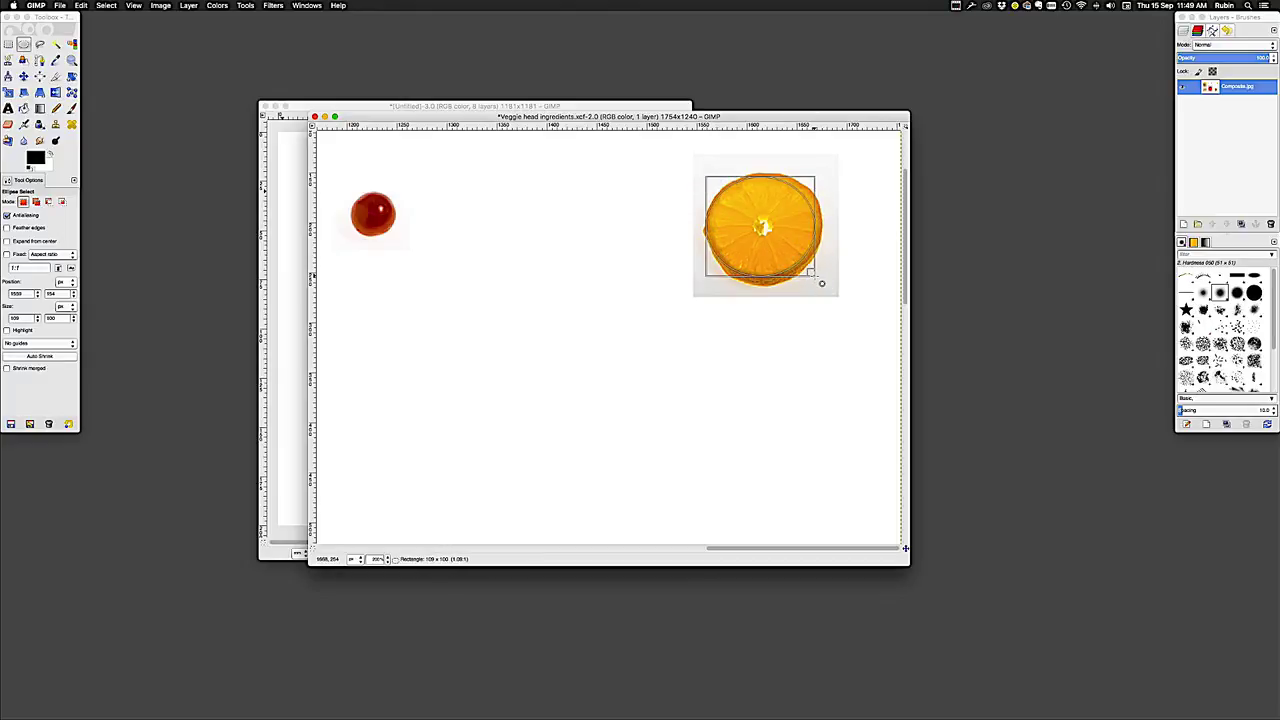
{"action": "left_click_drag", "start_coordinate": [822, 282], "coordinate": [822, 282]}
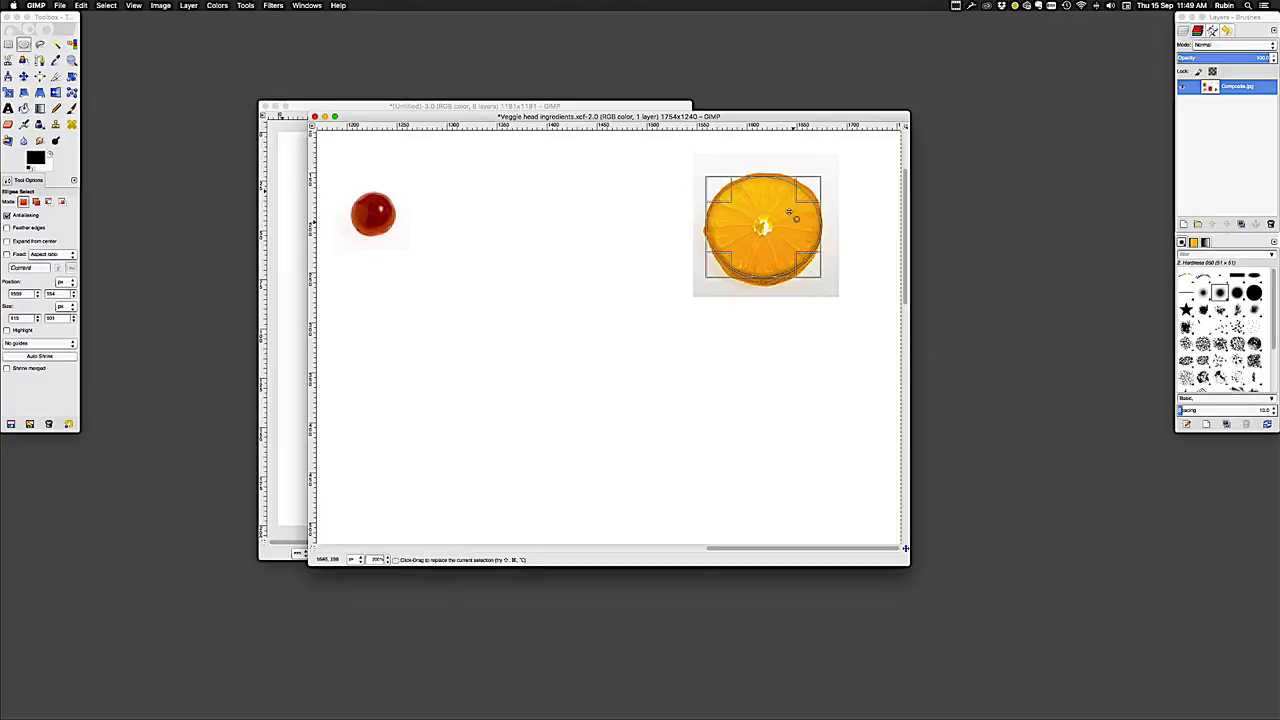
{"action": "left_click_drag", "start_coordinate": [821, 190], "coordinate": [826, 188]}
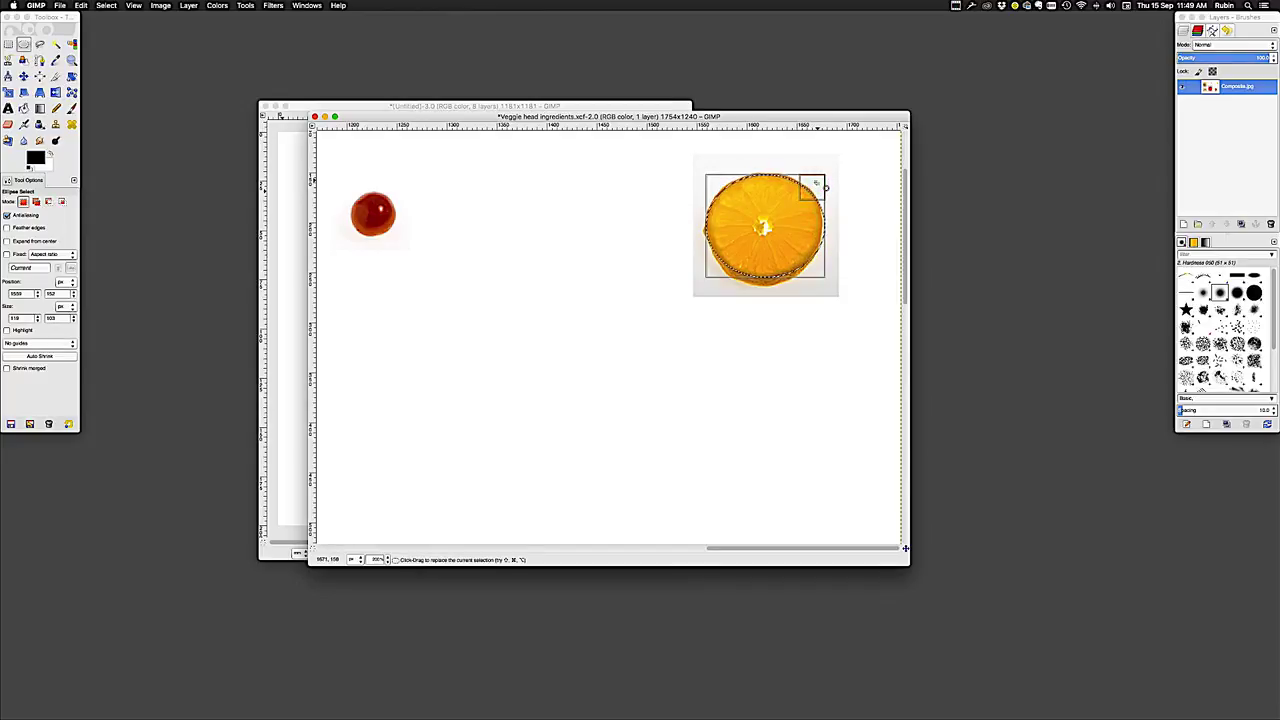
{"action": "key", "text": "Return"}
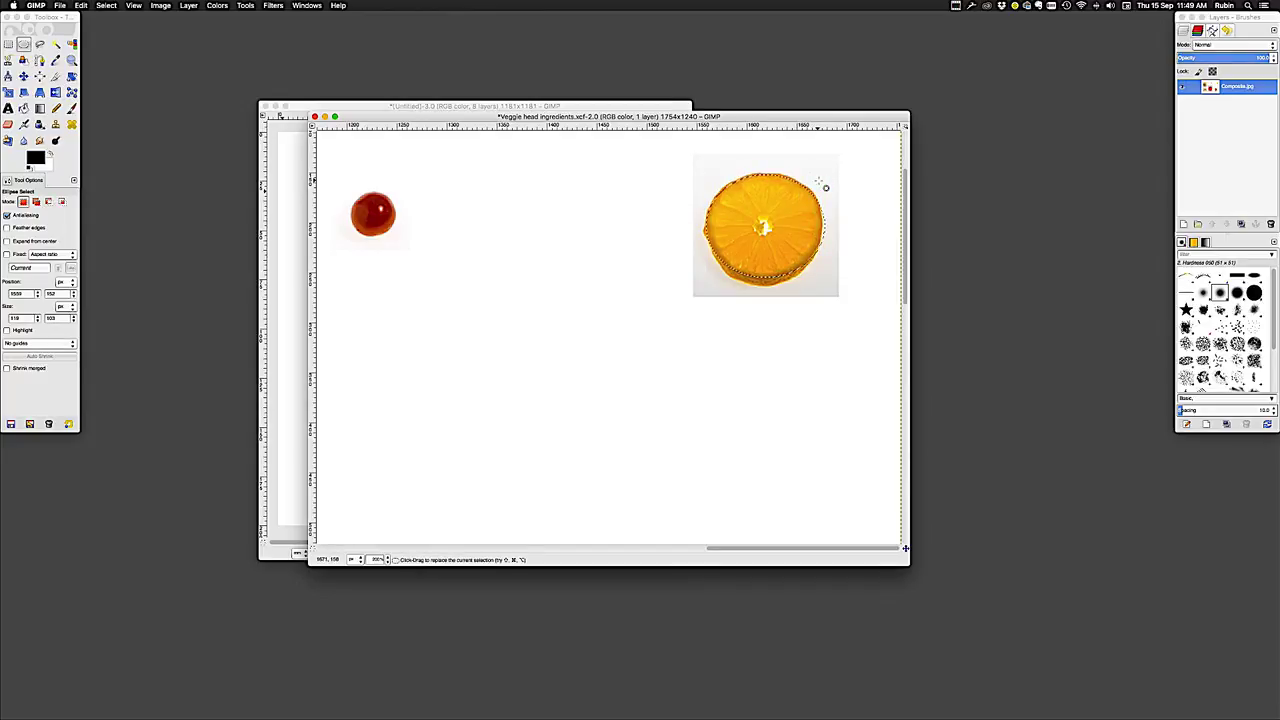
Copy the selected orange slice and paste it as a new layer into the veggie head composite image
{"action": "key", "text": "super+c"}
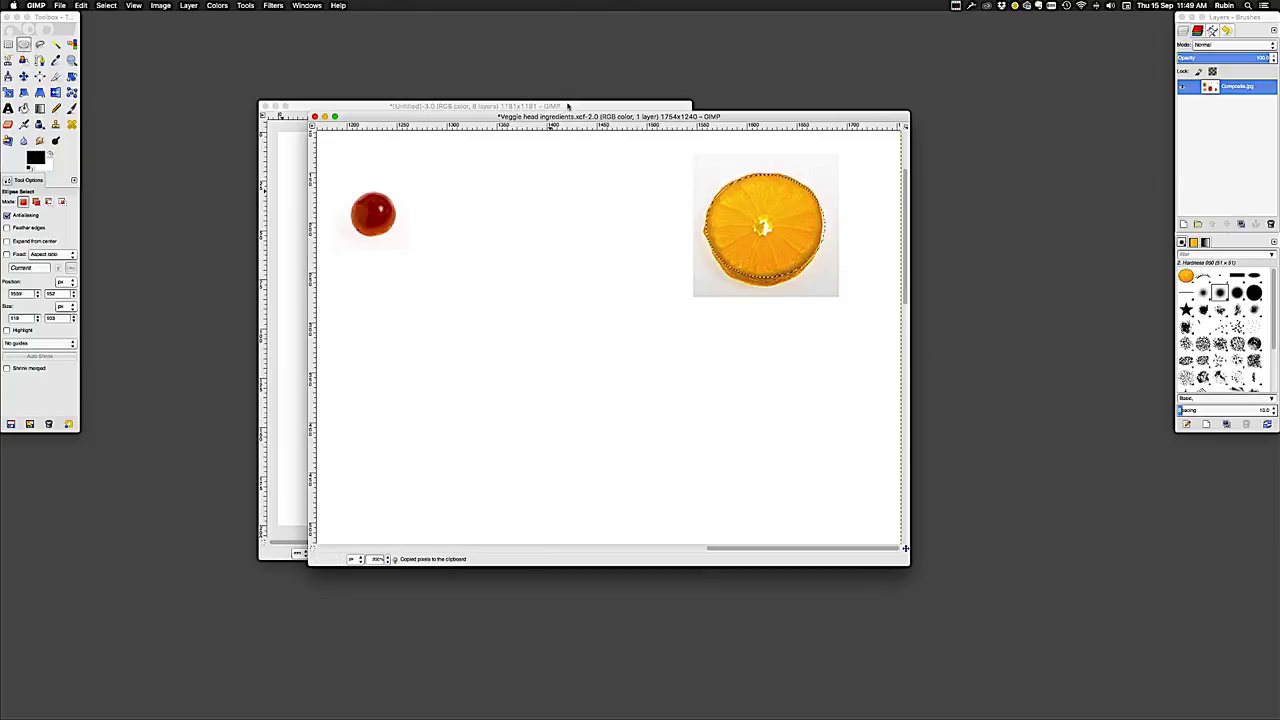
{"action": "left_click", "coordinate": [570, 106]}
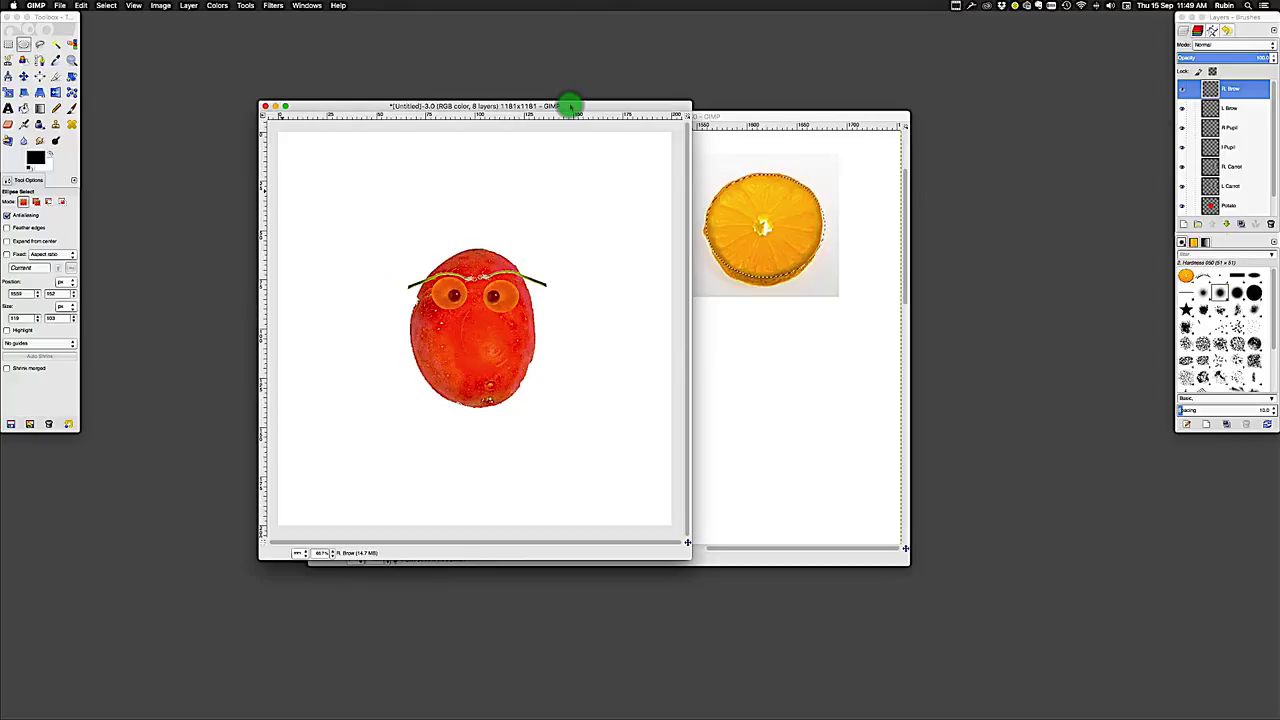
{"action": "left_click", "coordinate": [81, 6]}
{"action": "mouse_move", "coordinate": [111, 121]}
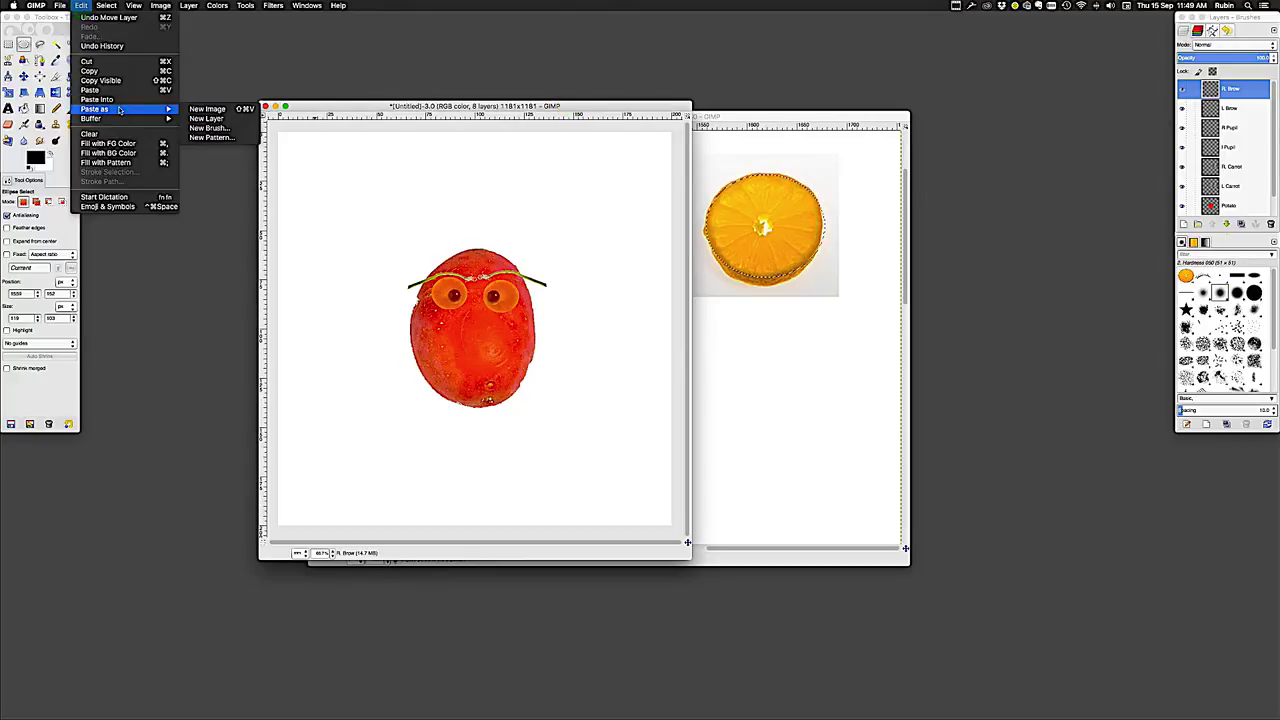
{"action": "left_click", "coordinate": [220, 120]}
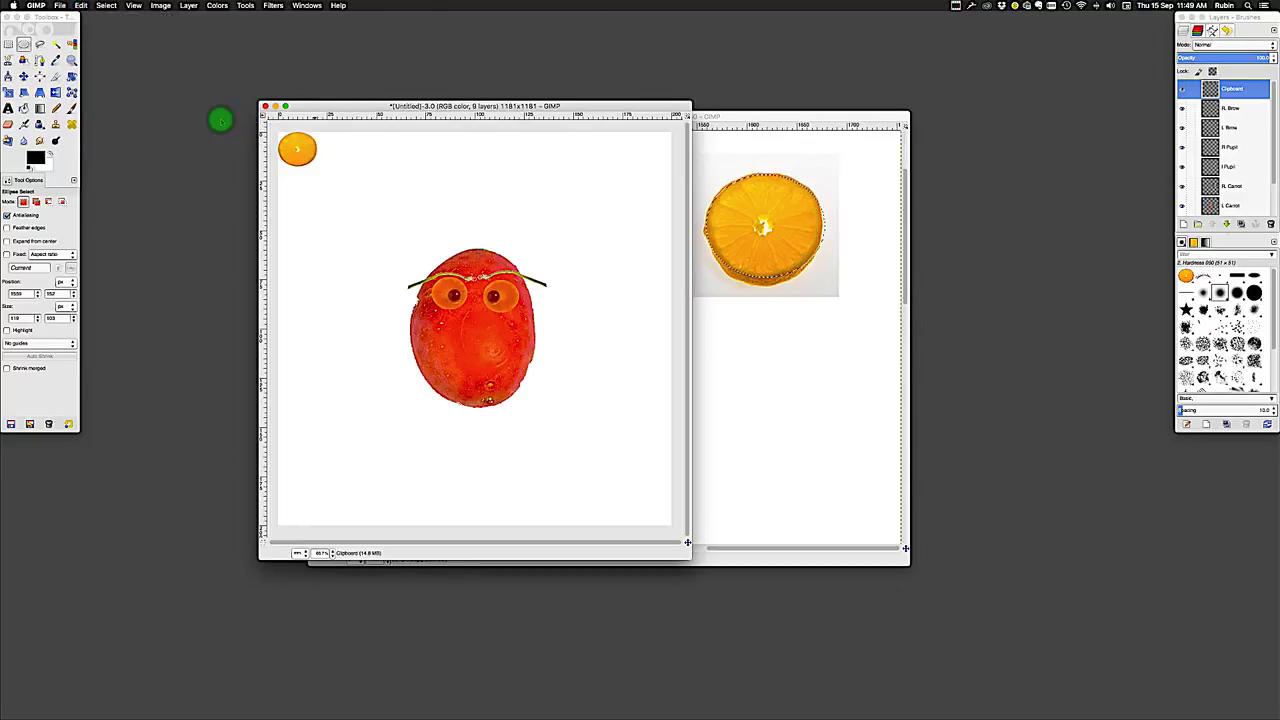
Move the pasted orange slice below the eyes on the potato face and rename its layer "Mouth"
{"action": "left_click", "coordinate": [22, 76]}
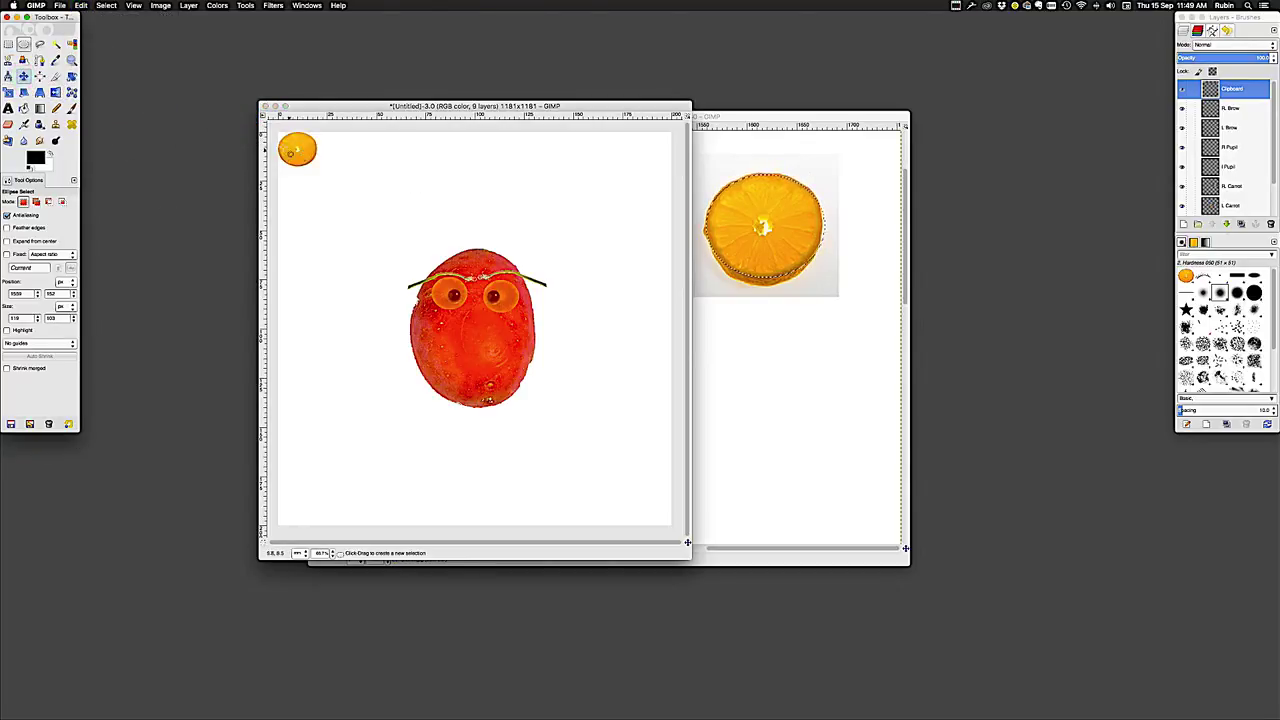
{"action": "left_click", "coordinate": [23, 76]}
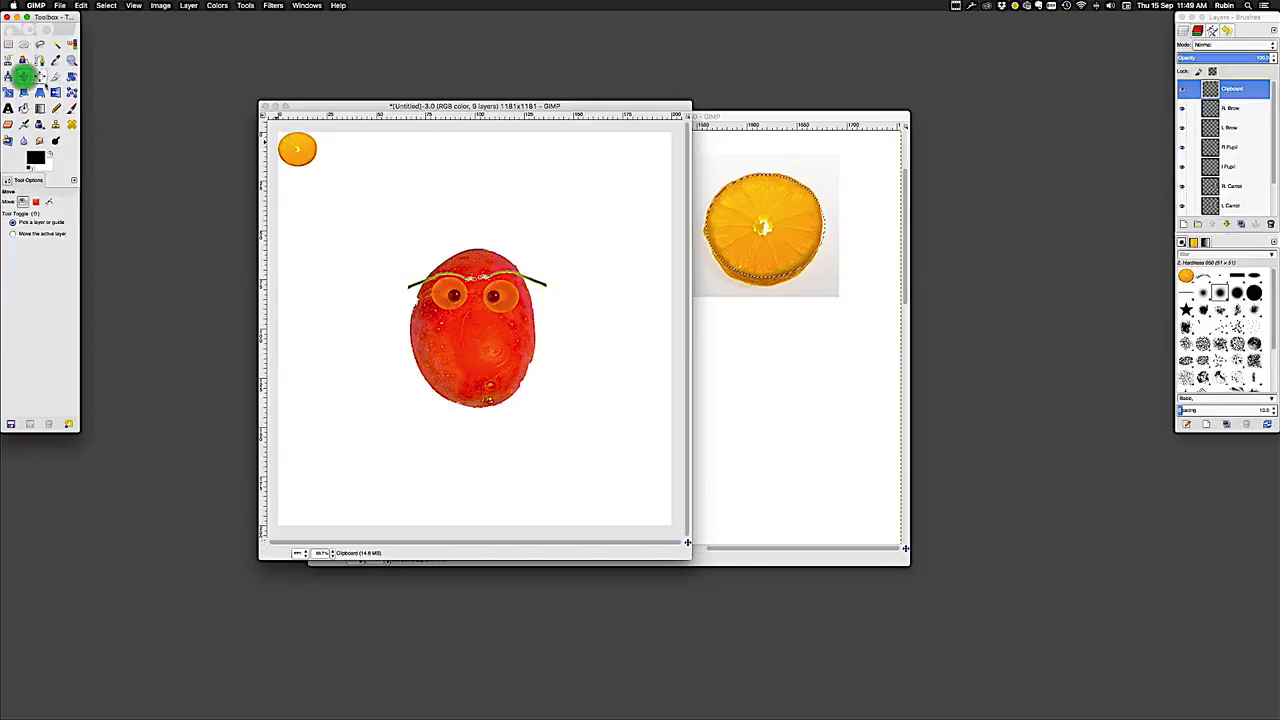
{"action": "left_click_drag", "start_coordinate": [298, 150], "coordinate": [481, 352]}
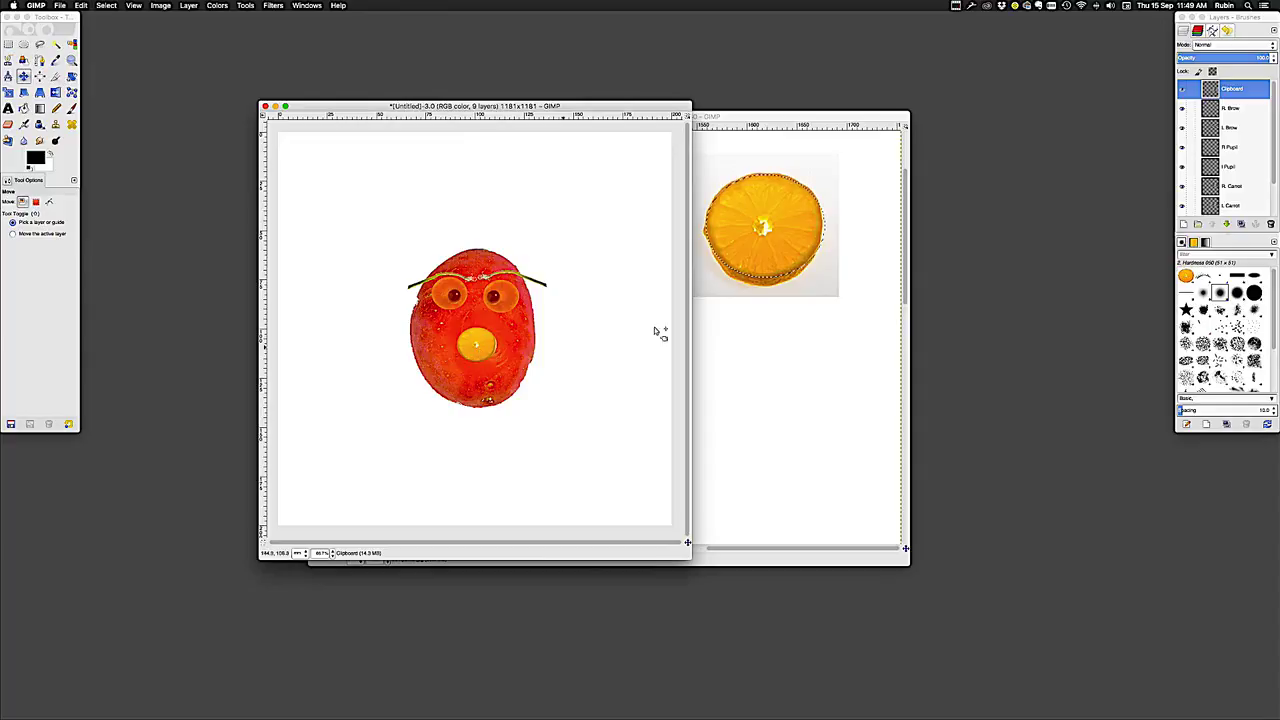
{"action": "double_click", "coordinate": [1234, 89]}
{"action": "type", "text": "Mouth"}
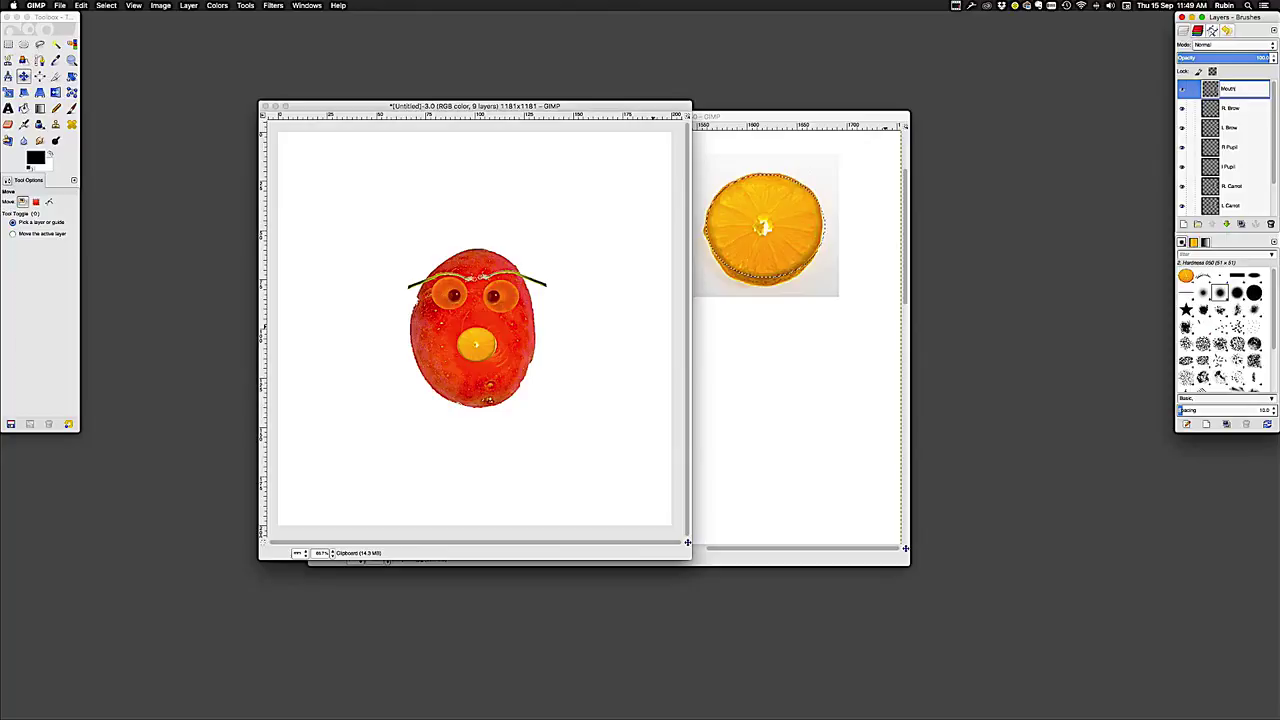
{"action": "key", "text": "Return"}
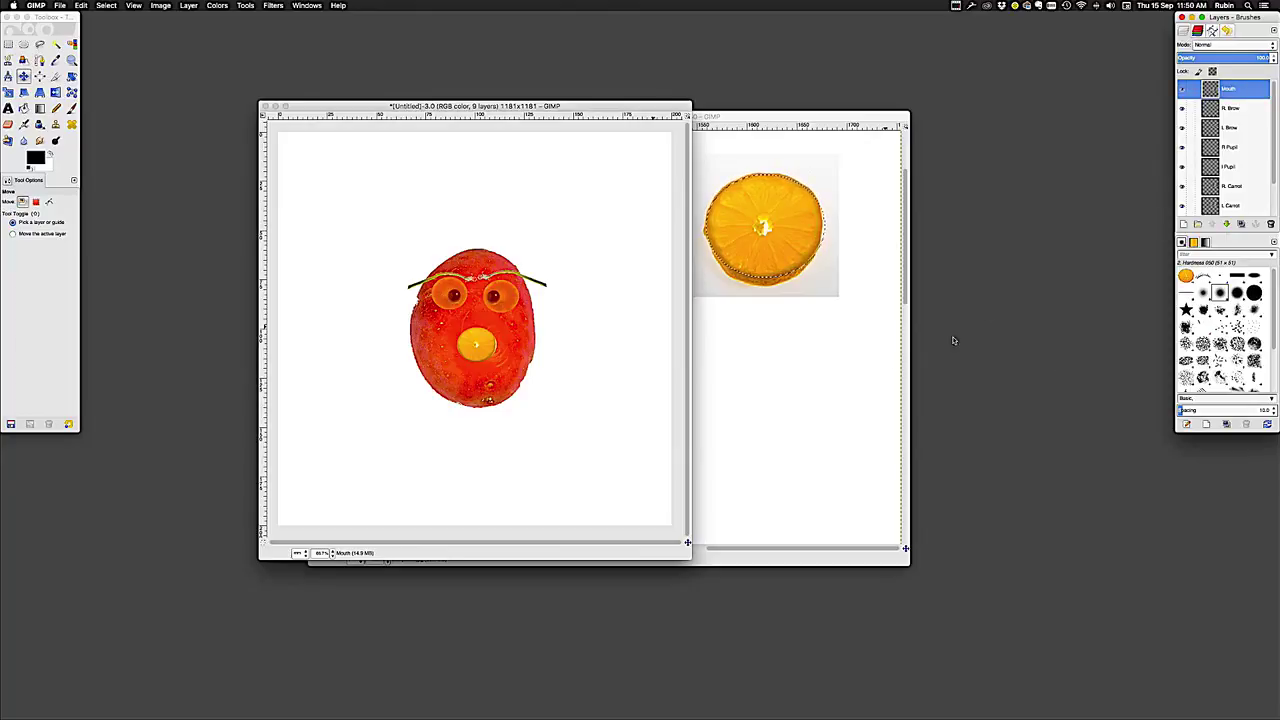
Clear the selection around the orange slice in the veggie head ingredients image
{"action": "left_click", "coordinate": [816, 412]}
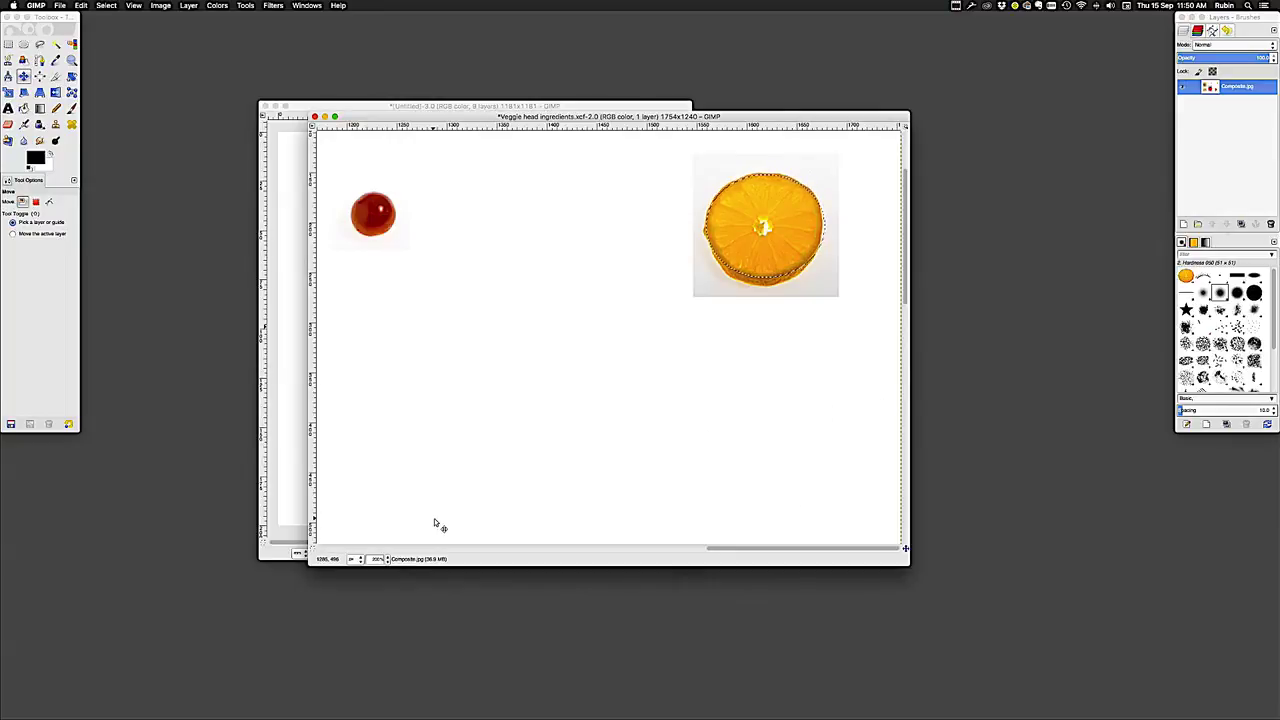
{"action": "left_click", "coordinate": [381, 558]}
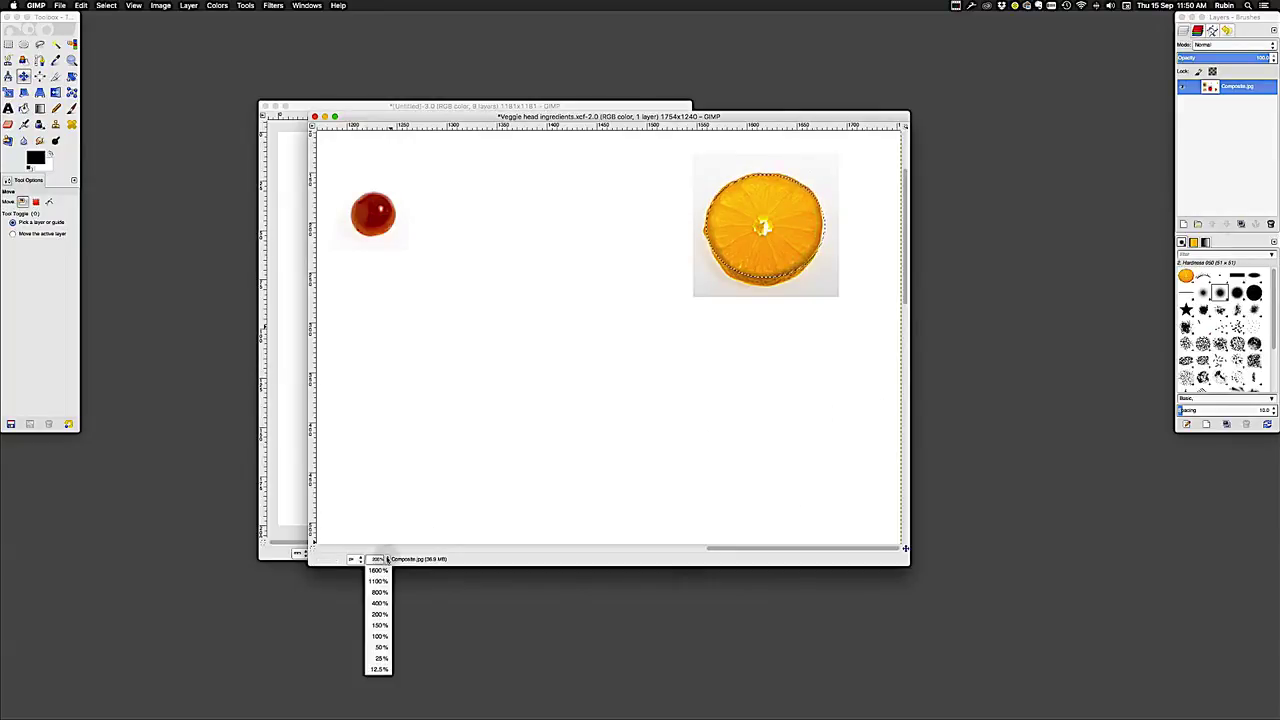
{"action": "left_click", "coordinate": [380, 636]}
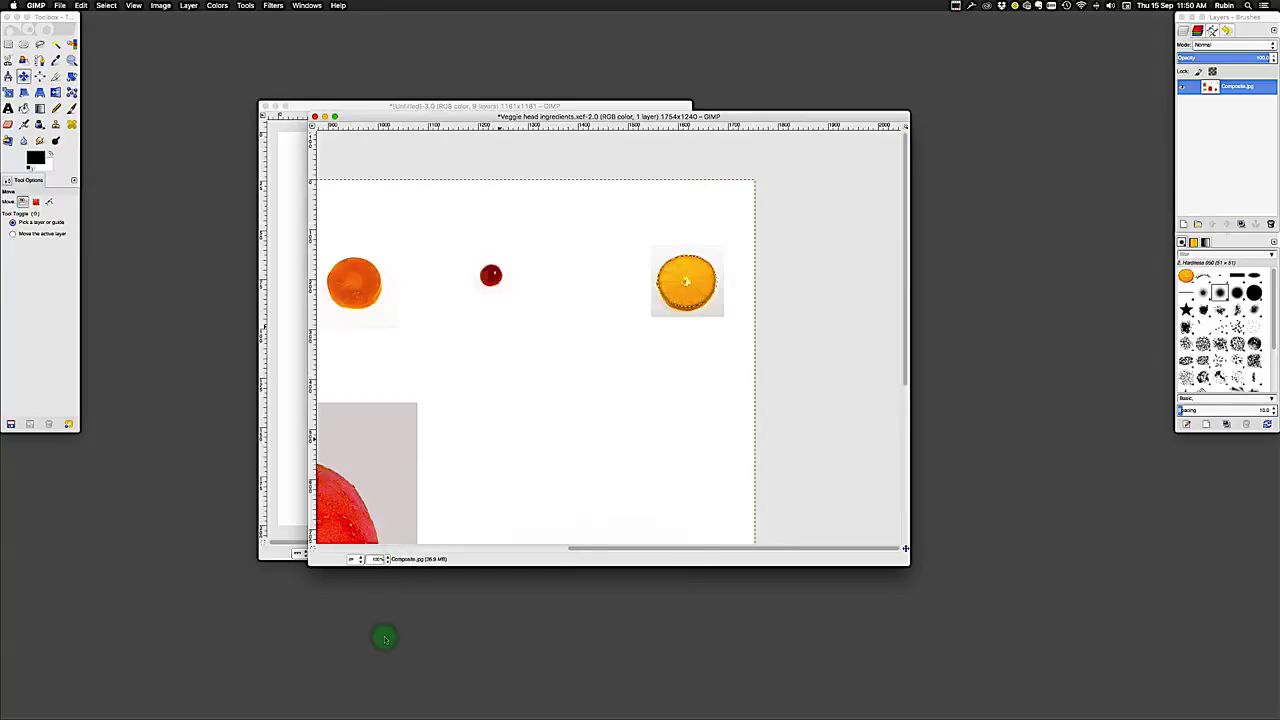
{"action": "left_click", "coordinate": [106, 5]}
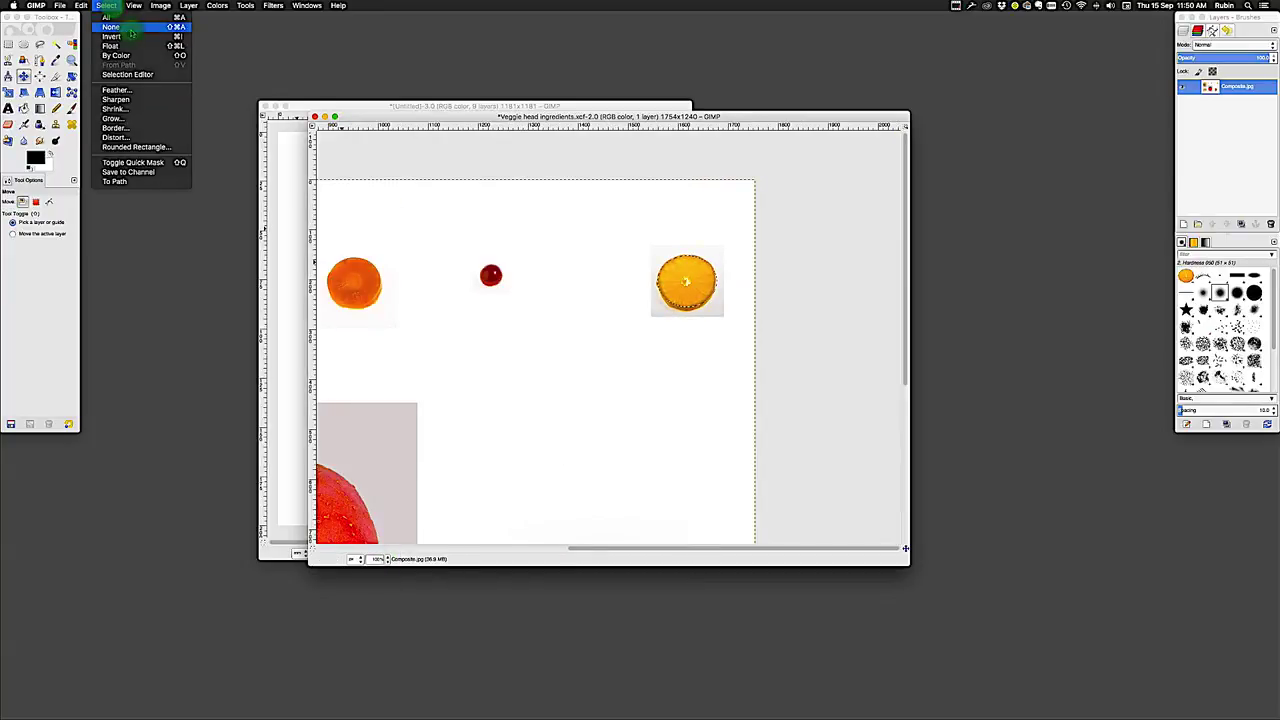
{"action": "left_click", "coordinate": [130, 29]}
Select the mandarin segment in the veggie head ingredients image with Foreground Select, outlining it roughly and marking its interior as foreground
{"action": "scroll", "coordinate": [476, 303], "scroll_direction": "left", "scroll_amount": 10}
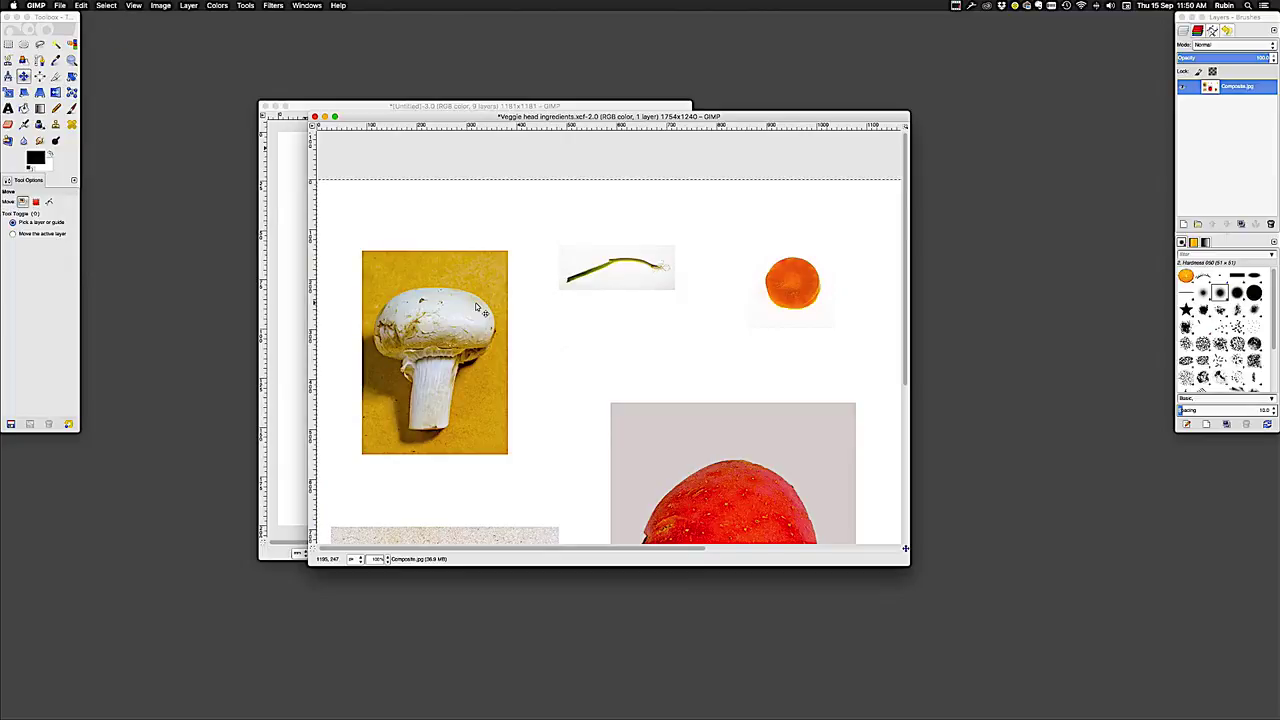
{"action": "scroll", "coordinate": [477, 307], "scroll_direction": "down", "scroll_amount": 5}
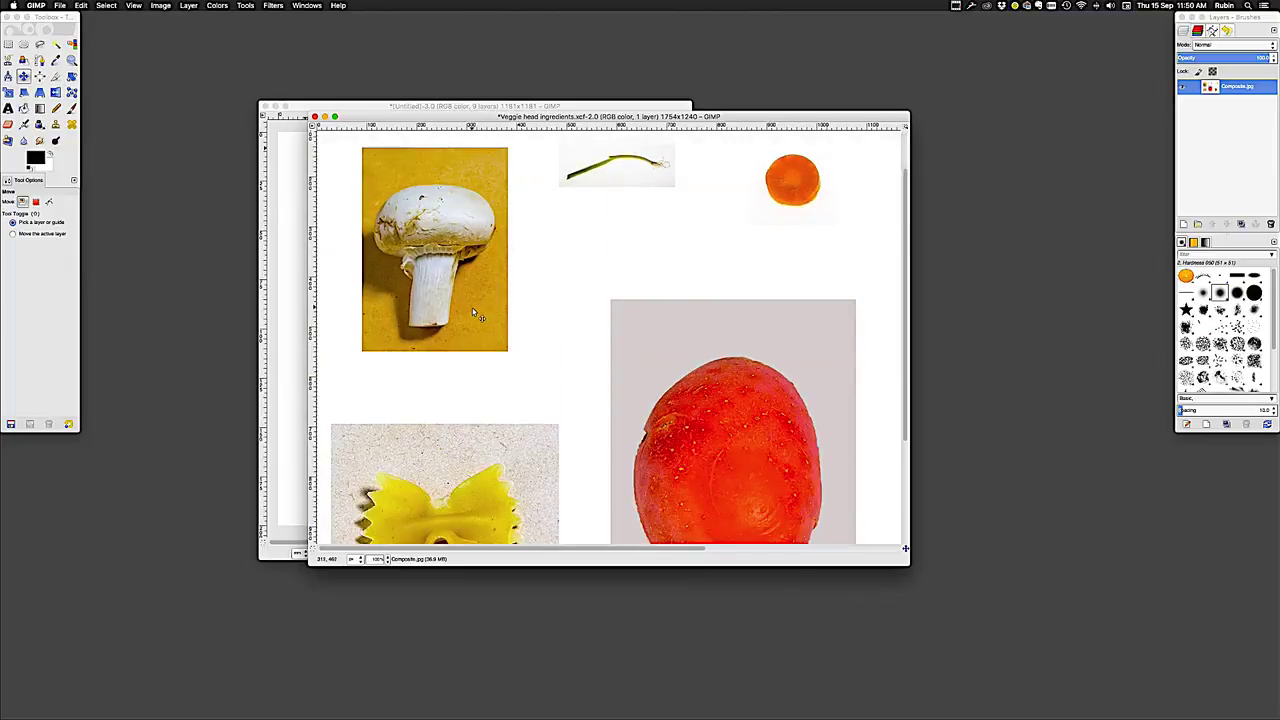
{"action": "scroll", "coordinate": [476, 314], "scroll_direction": "down", "scroll_amount": 5}
{"action": "scroll", "coordinate": [476, 314], "scroll_direction": "right", "scroll_amount": 10}
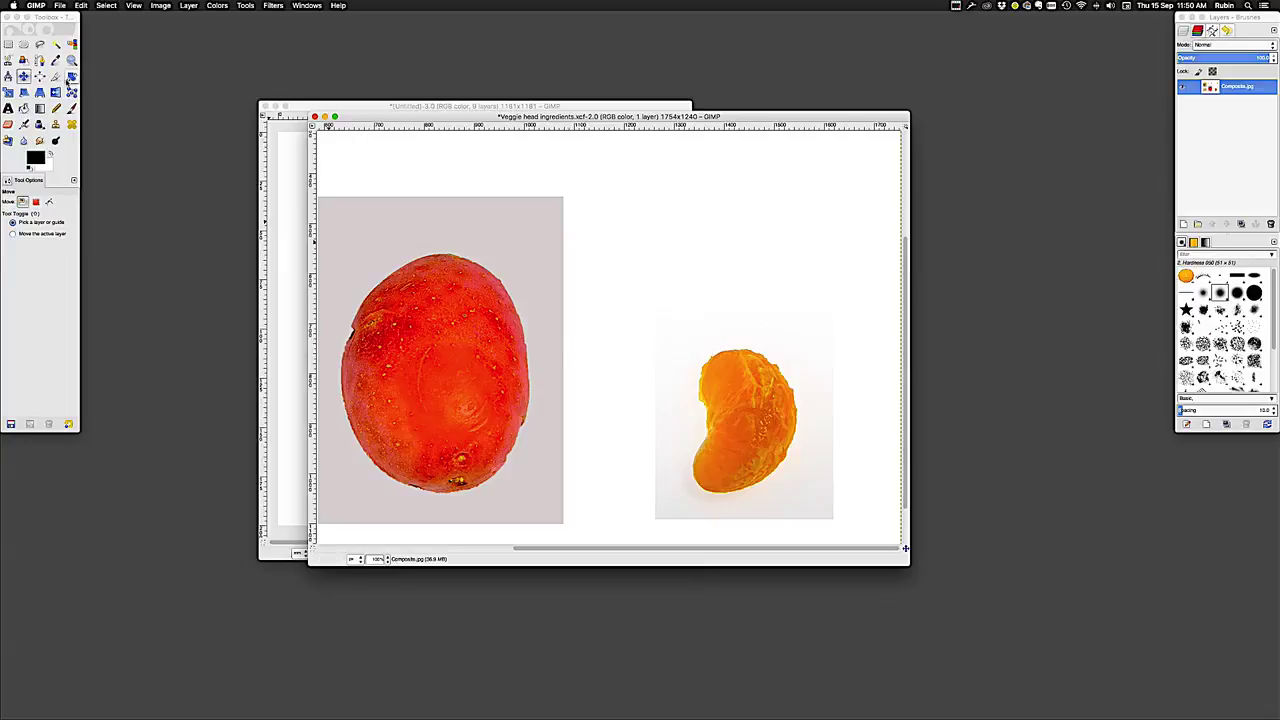
{"action": "left_click", "coordinate": [23, 61]}
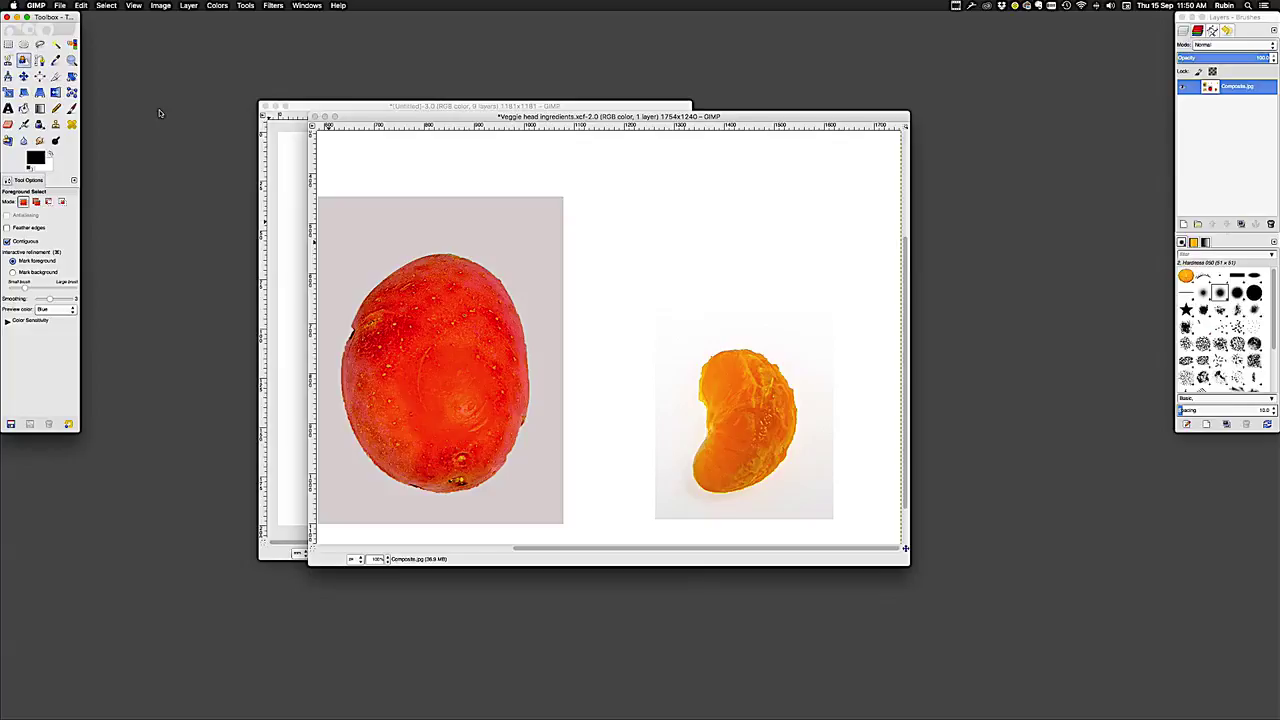
{"action": "scroll", "coordinate": [695, 423], "scroll_direction": "up", "scroll_amount": 3}
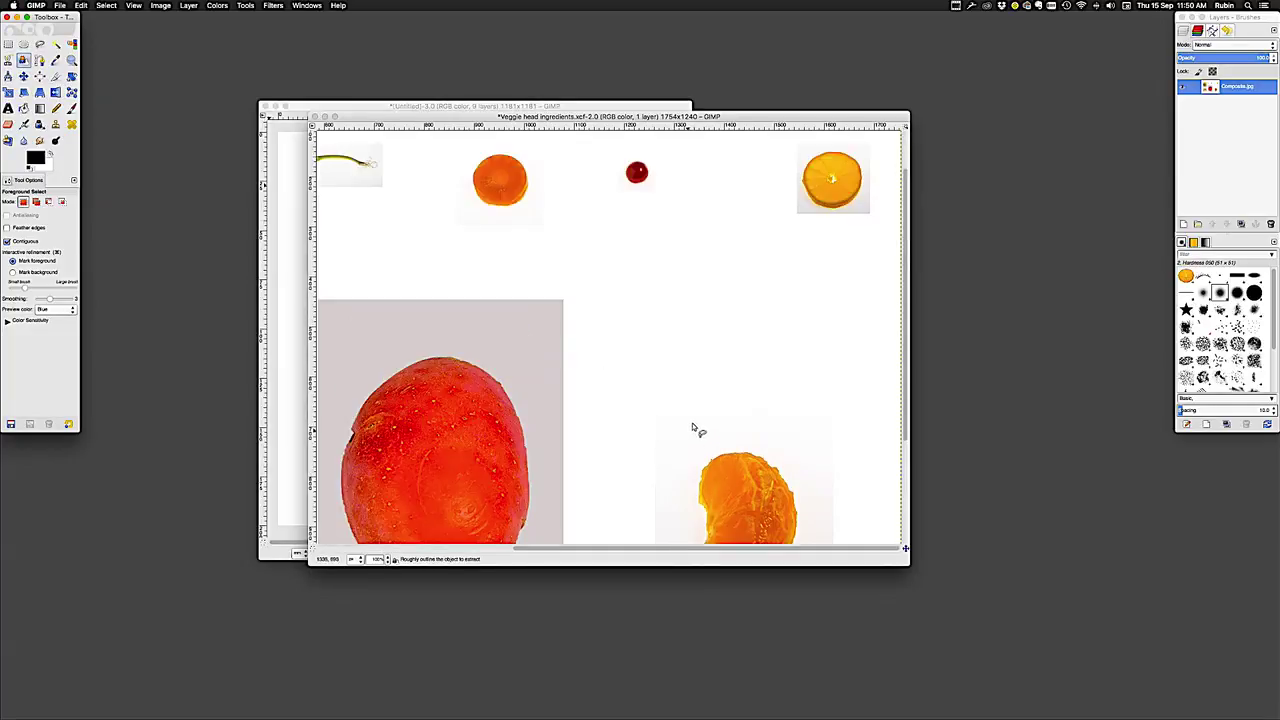
{"action": "scroll", "coordinate": [703, 425], "scroll_direction": "down", "scroll_amount": 1}
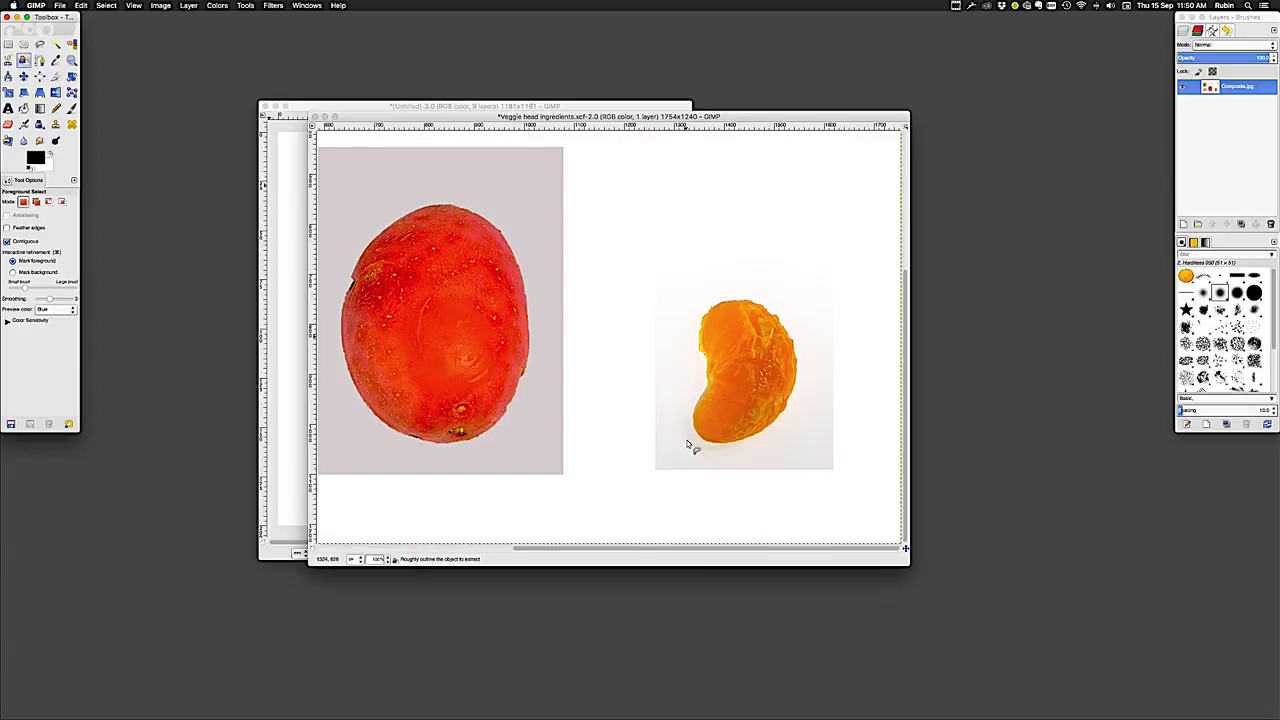
{"action": "scroll", "coordinate": [694, 445], "scroll_direction": "down", "scroll_amount": 2}
{"action": "mouse_move", "coordinate": [687, 378]}
{"action": "left_mouse_down"}
{"action": "mouse_move", "coordinate": [698, 293]}
{"action": "mouse_move", "coordinate": [732, 287]}
{"action": "mouse_move", "coordinate": [793, 302]}
{"action": "mouse_move", "coordinate": [817, 339]}
{"action": "mouse_move", "coordinate": [798, 426]}
{"action": "mouse_move", "coordinate": [773, 447]}
{"action": "mouse_move", "coordinate": [692, 457]}
{"action": "mouse_move", "coordinate": [677, 445]}
{"action": "mouse_move", "coordinate": [686, 382]}
{"action": "left_mouse_up"}
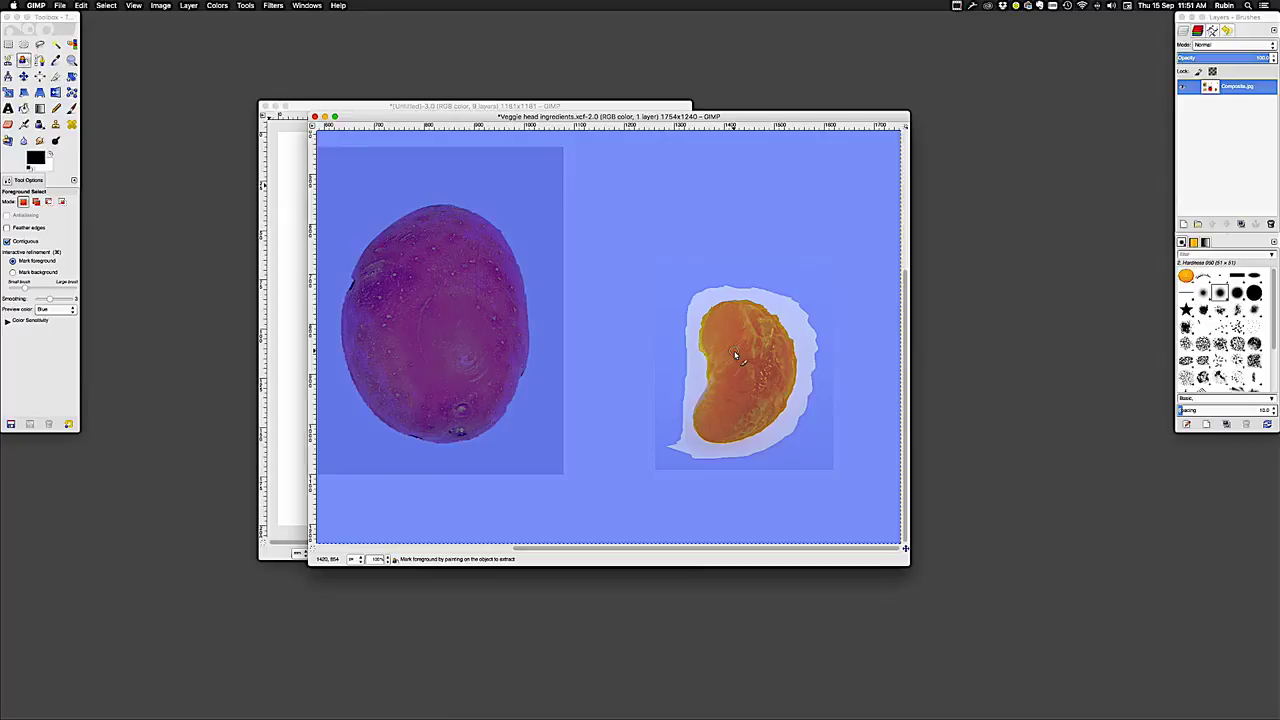
{"action": "mouse_move", "coordinate": [738, 332]}
{"action": "left_mouse_down"}
{"action": "mouse_move", "coordinate": [780, 405]}
{"action": "mouse_move", "coordinate": [748, 420]}
{"action": "left_mouse_up"}
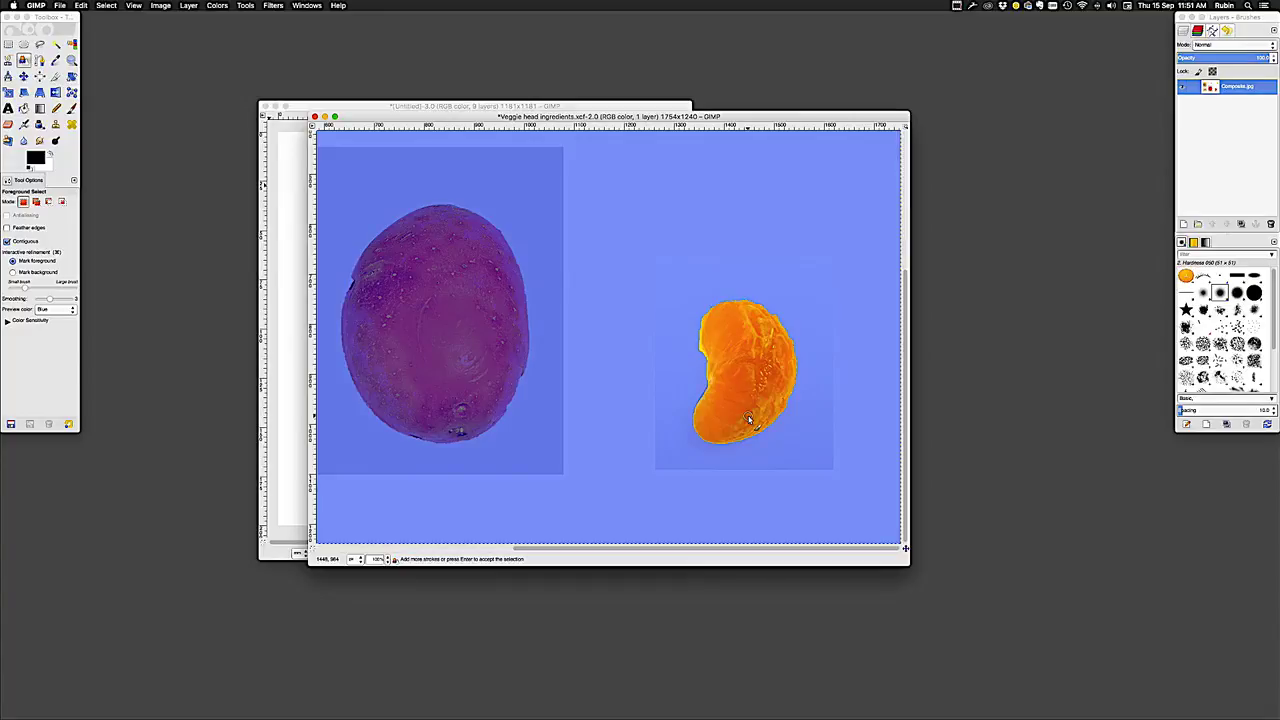
{"action": "key", "text": "Return"}
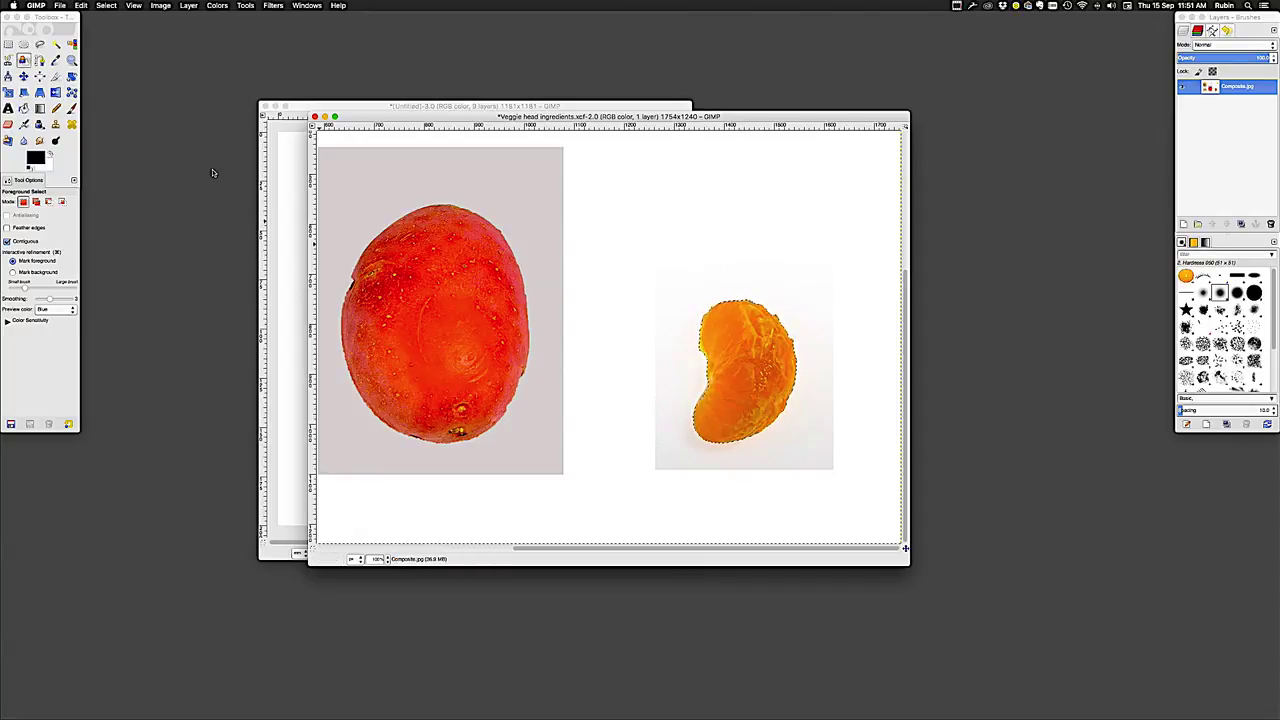
Copy the selected mandarin segment and paste it as a new layer into the veggie head composite image
{"action": "key", "text": "ctrl"}
{"action": "key", "text": "ctrl+c"}
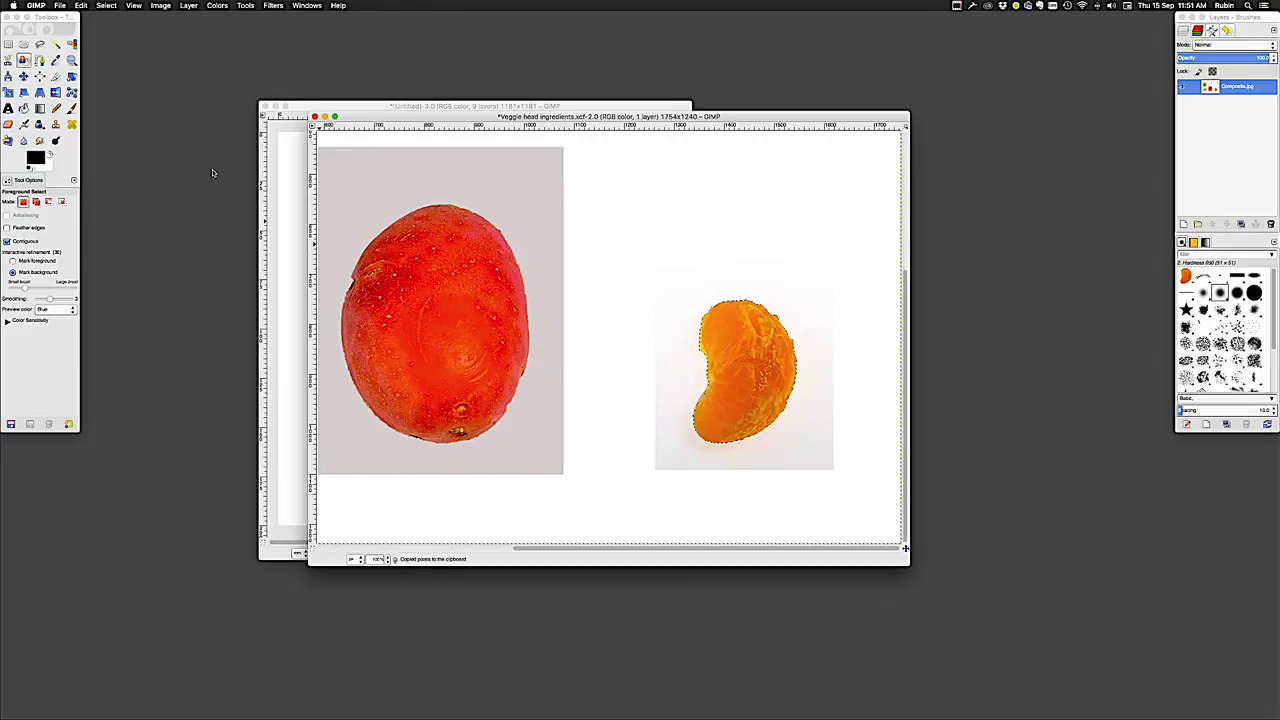
{"action": "left_click", "coordinate": [333, 106]}
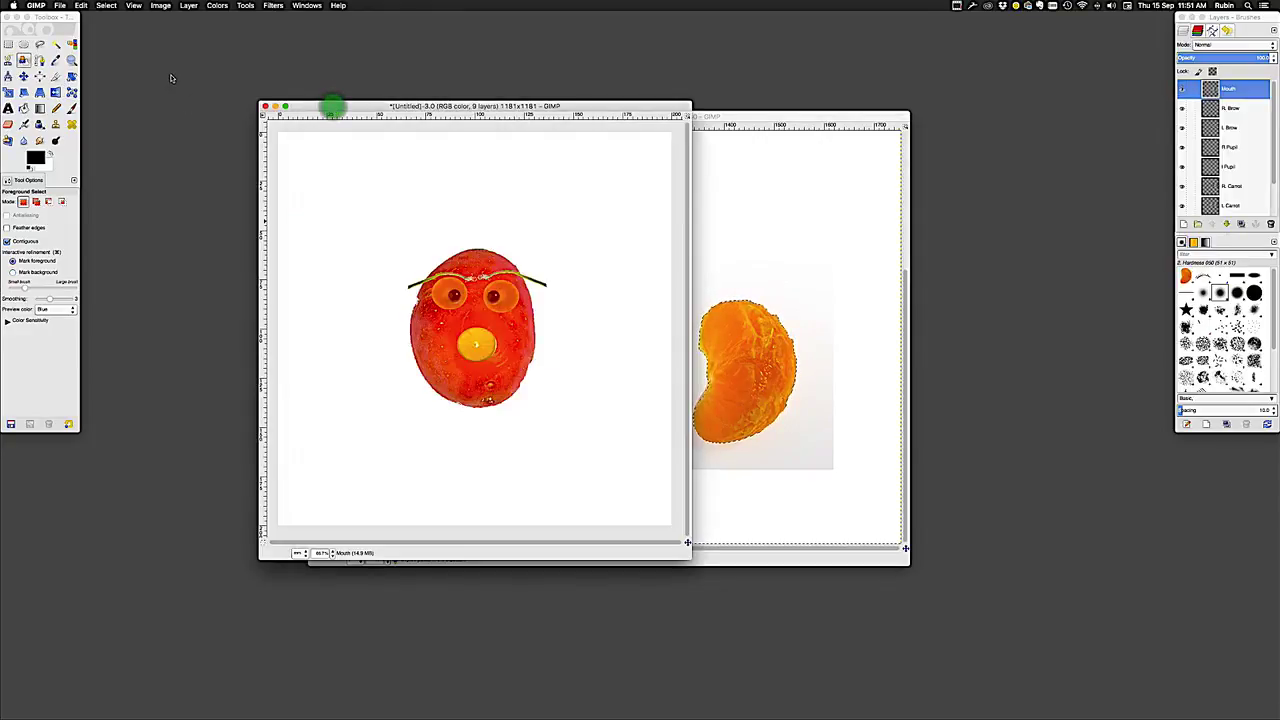
{"action": "left_click", "coordinate": [81, 6]}
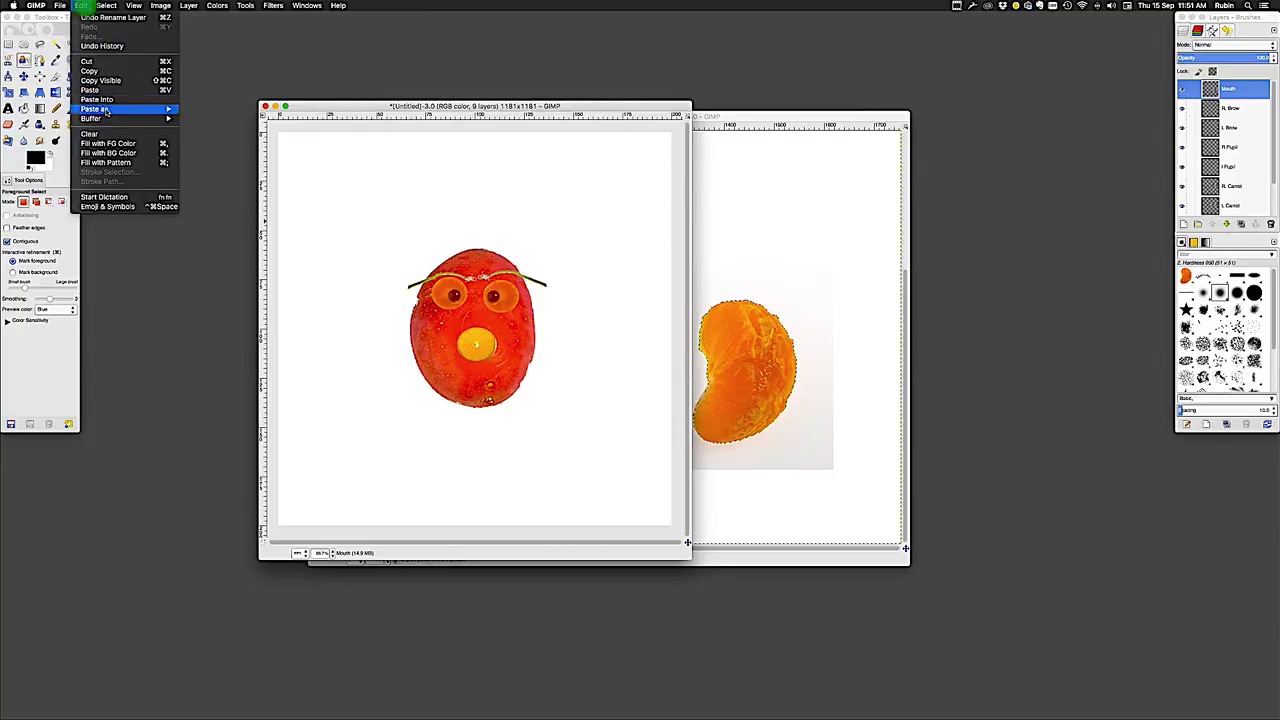
{"action": "mouse_move", "coordinate": [106, 110]}
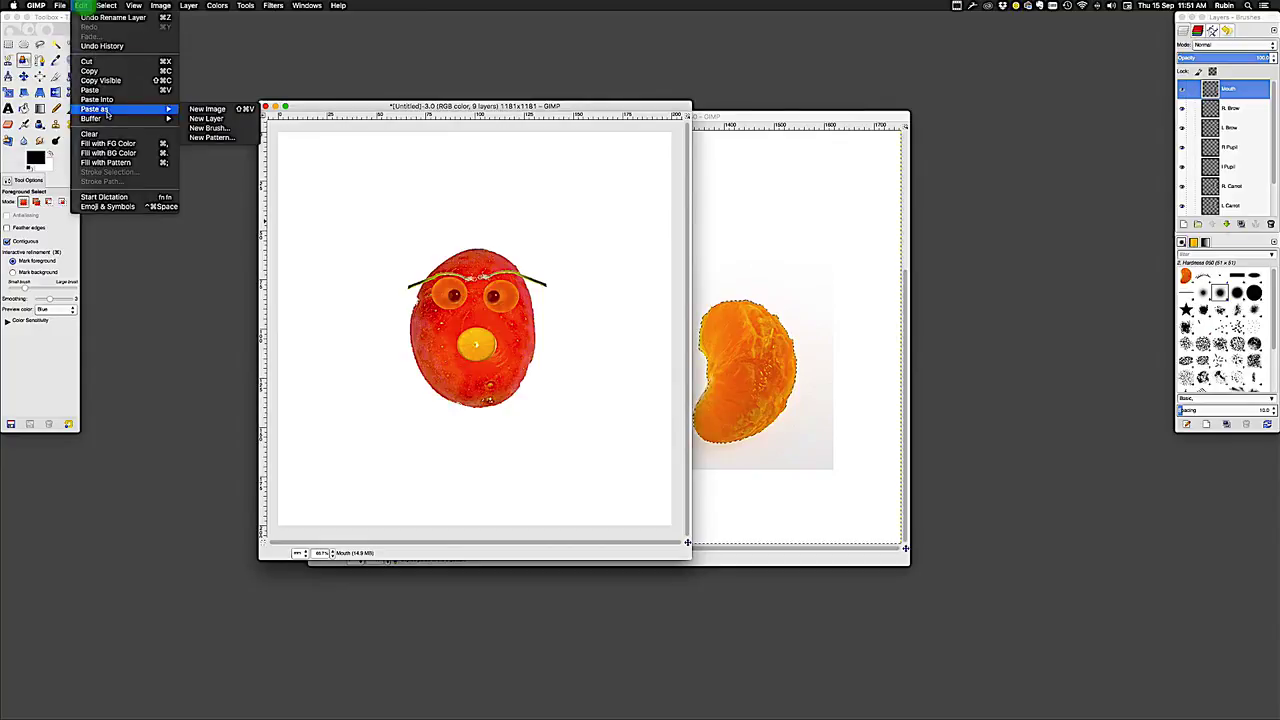
{"action": "left_click", "coordinate": [219, 118]}
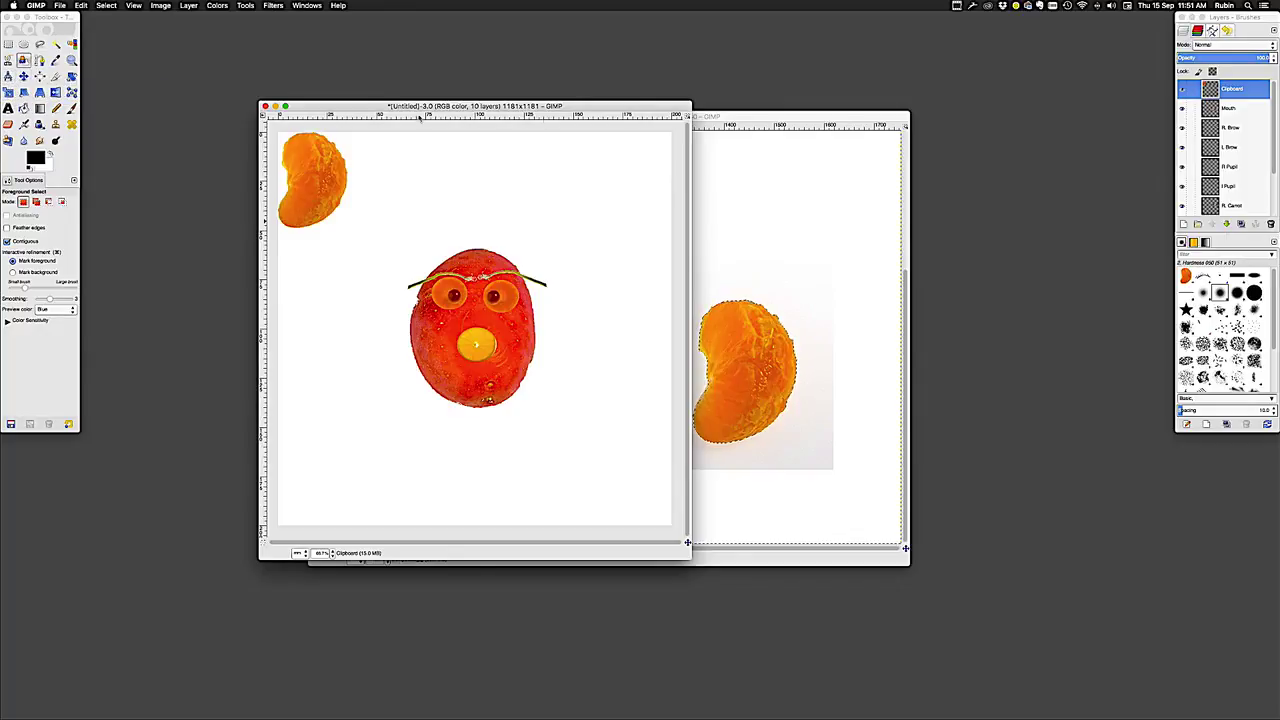
Rename the pasted mandarin layer "R Ear" and move the segment over the right edge of the potato face
{"action": "double_click", "coordinate": [1232, 89]}
{"action": "type", "text": "R E"}
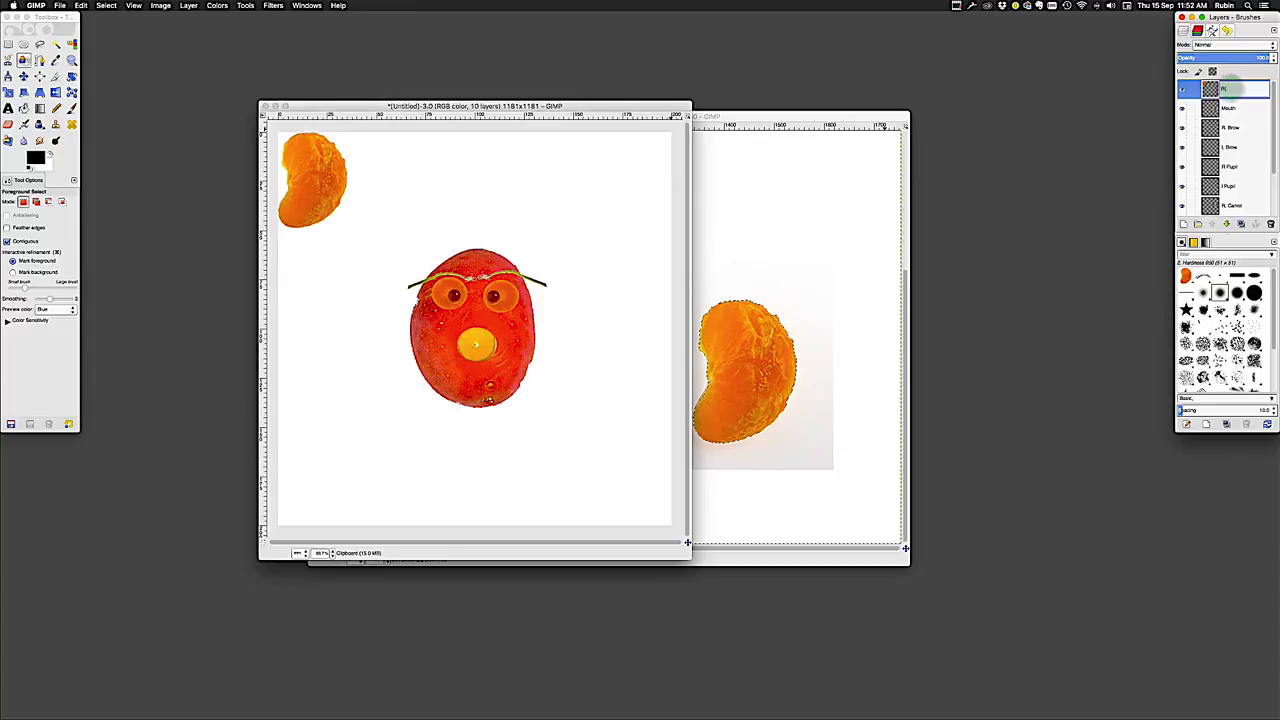
{"action": "key", "text": "Return"}
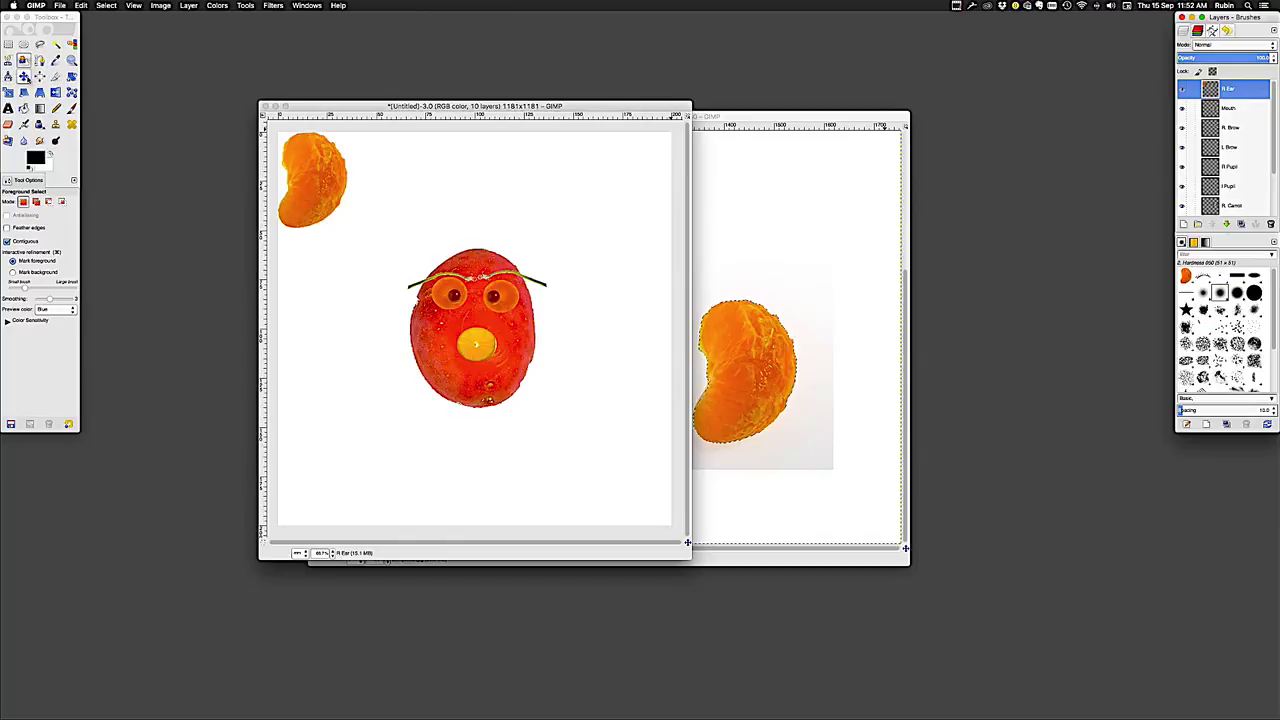
{"action": "left_click", "coordinate": [24, 76]}
{"action": "left_click_drag", "start_coordinate": [327, 177], "coordinate": [552, 340]}
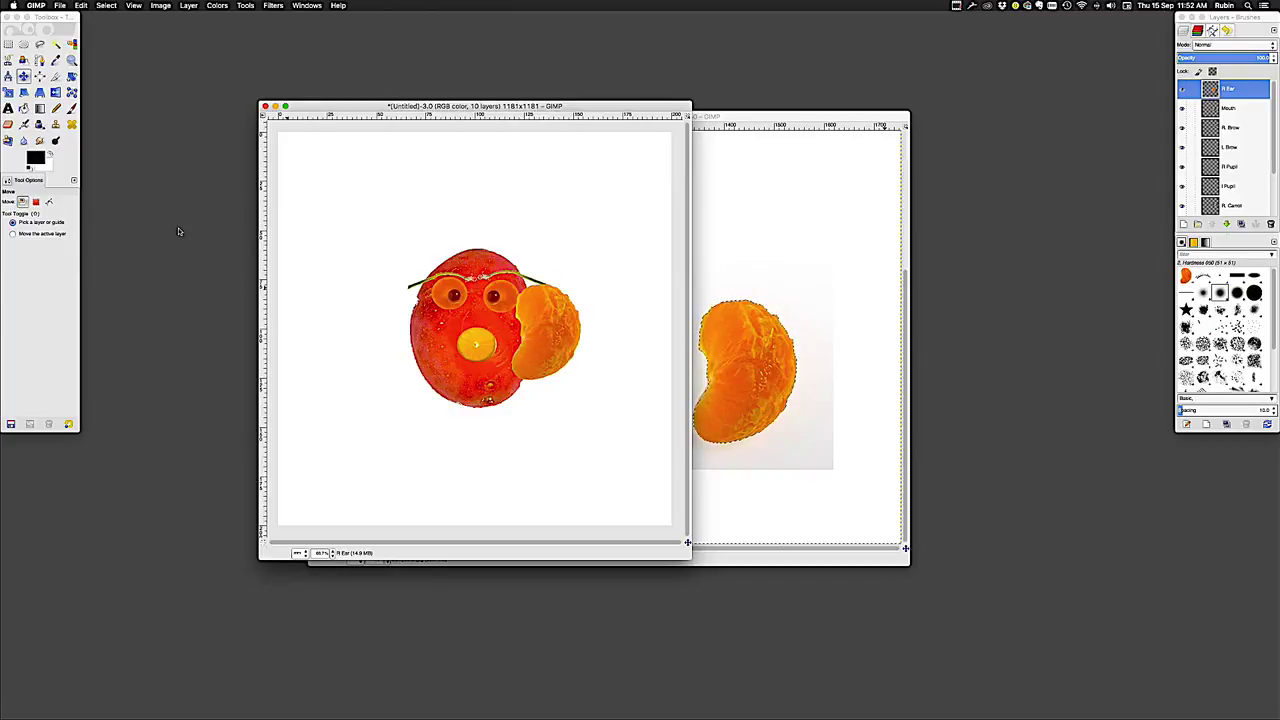
Scale the R Ear layer down to about 26 × 36 mm with its aspect ratio locked
{"action": "left_click", "coordinate": [71, 77]}
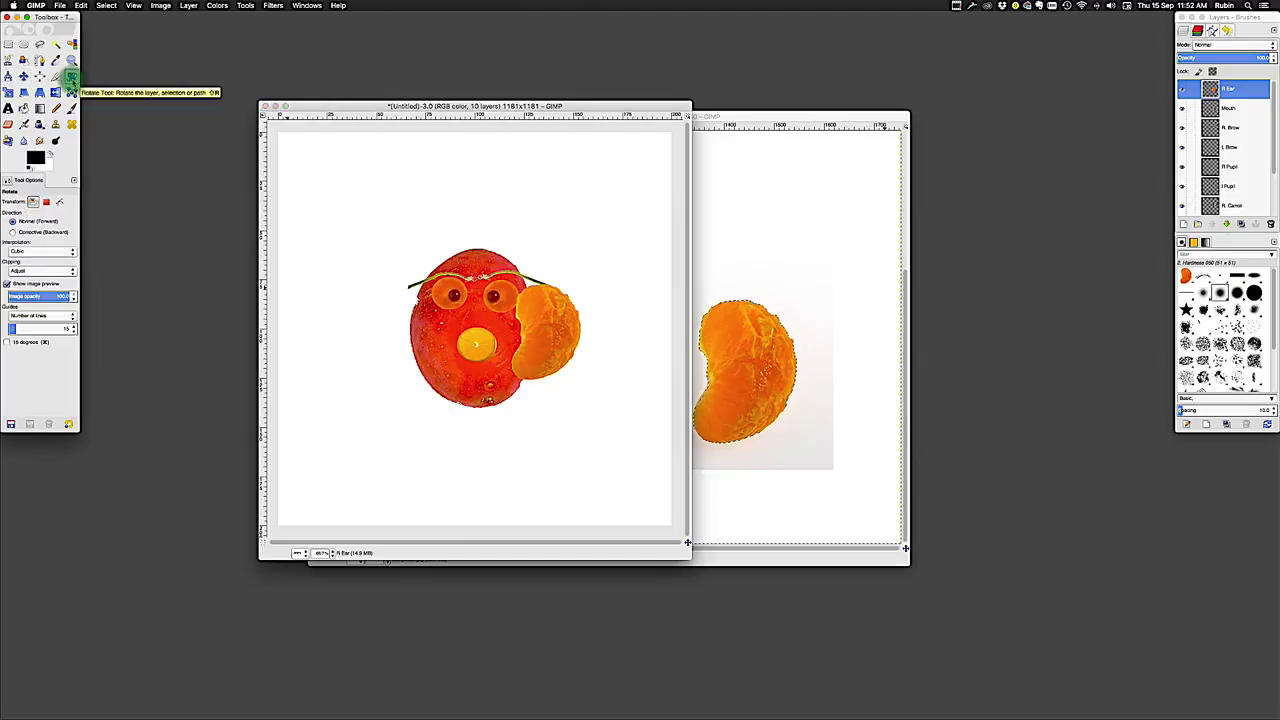
{"action": "left_click", "coordinate": [8, 92]}
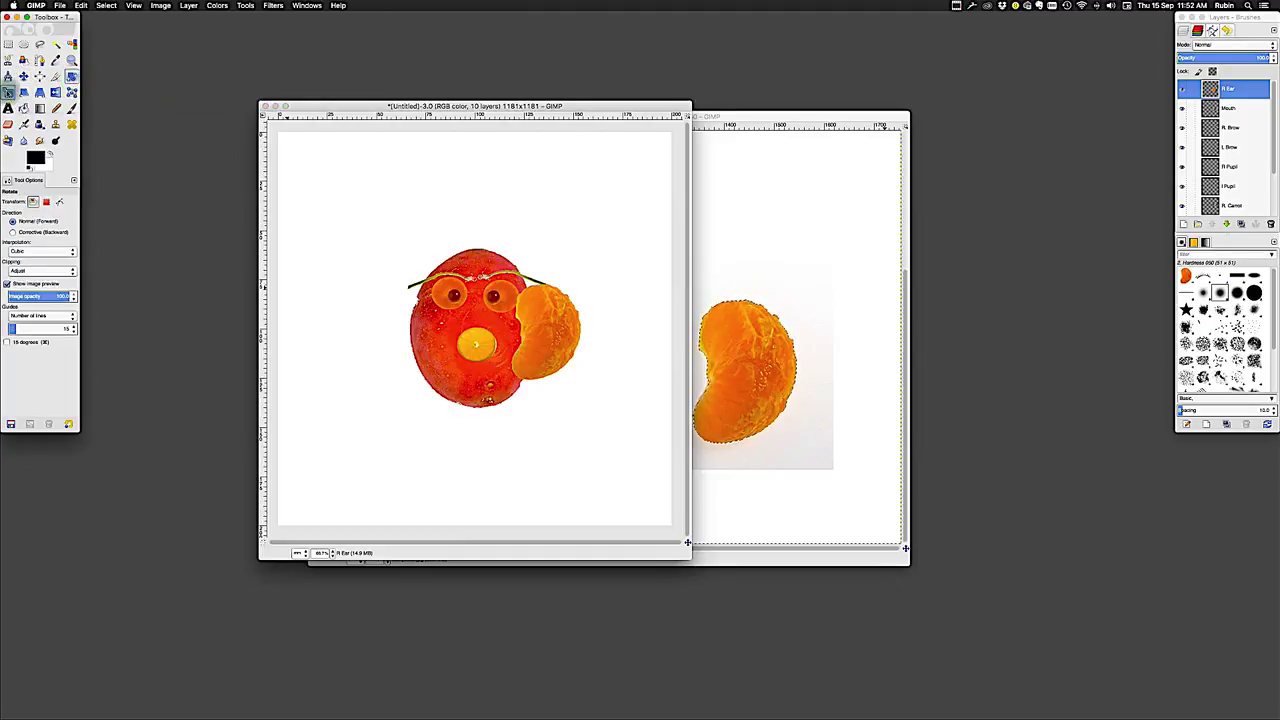
{"action": "left_click", "coordinate": [549, 330]}
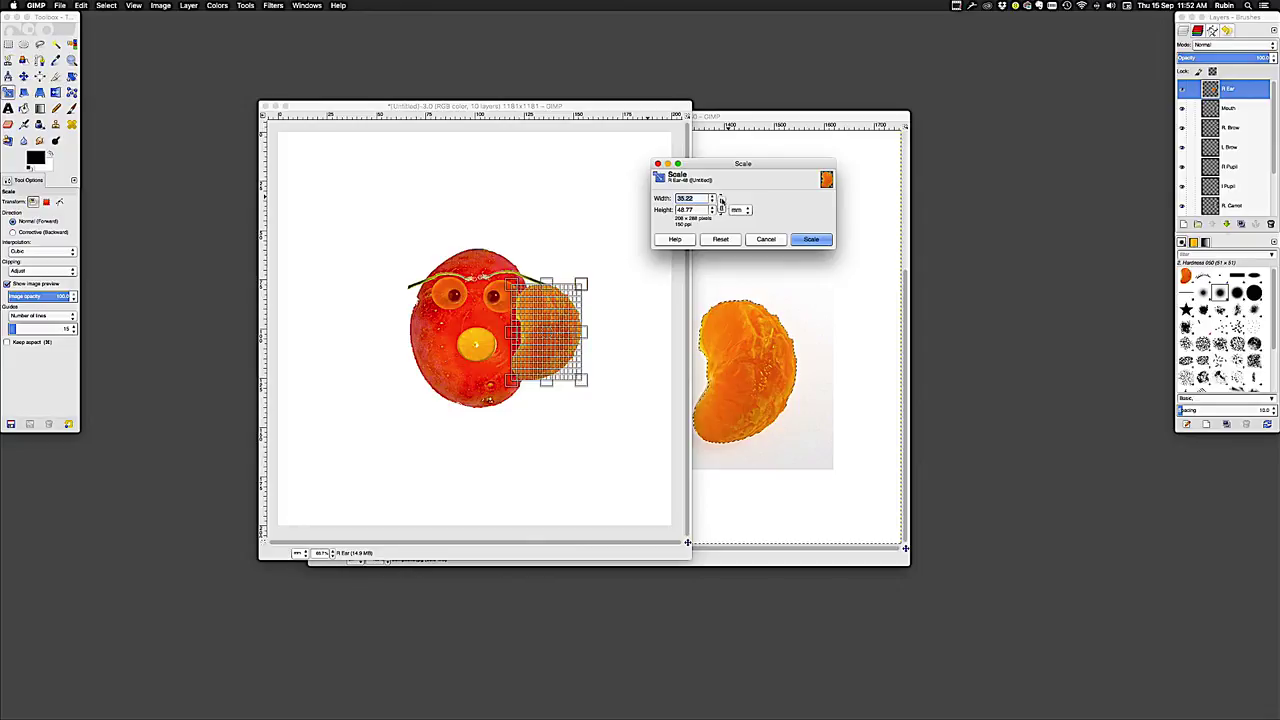
{"action": "left_click", "coordinate": [721, 204]}
{"action": "left_click", "coordinate": [721, 204]}
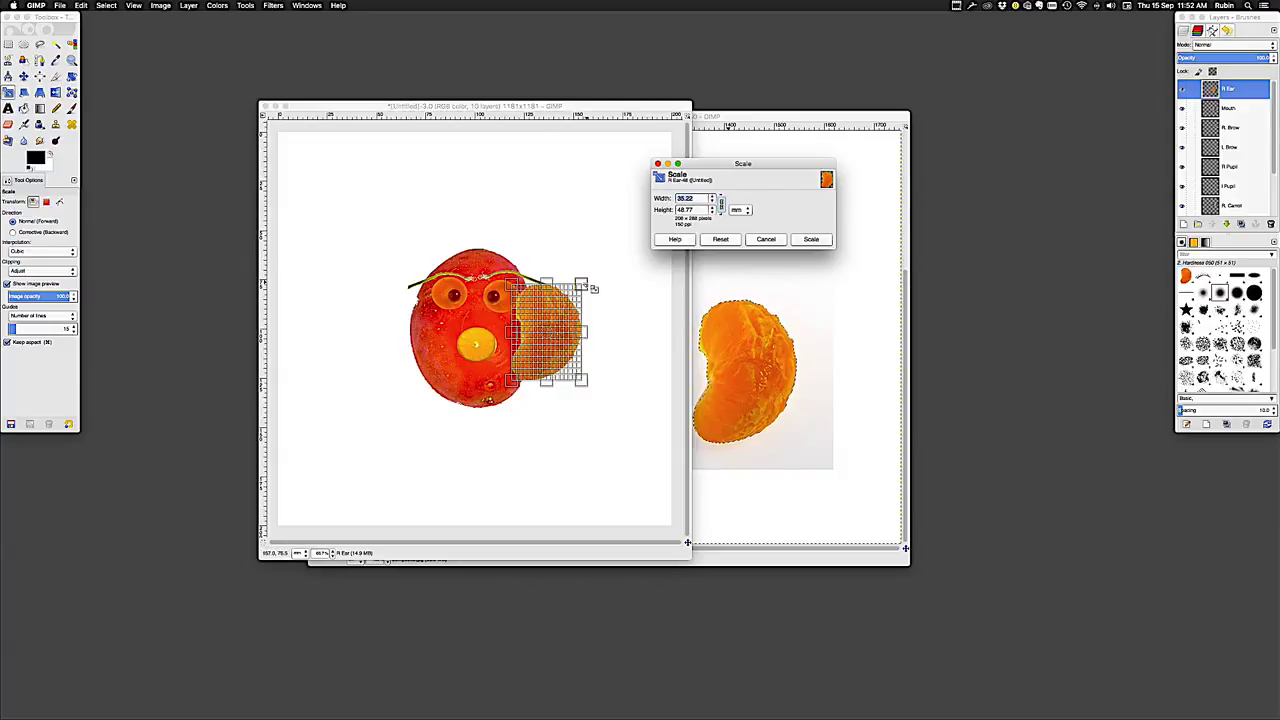
{"action": "left_click_drag", "start_coordinate": [586, 281], "coordinate": [571, 313]}
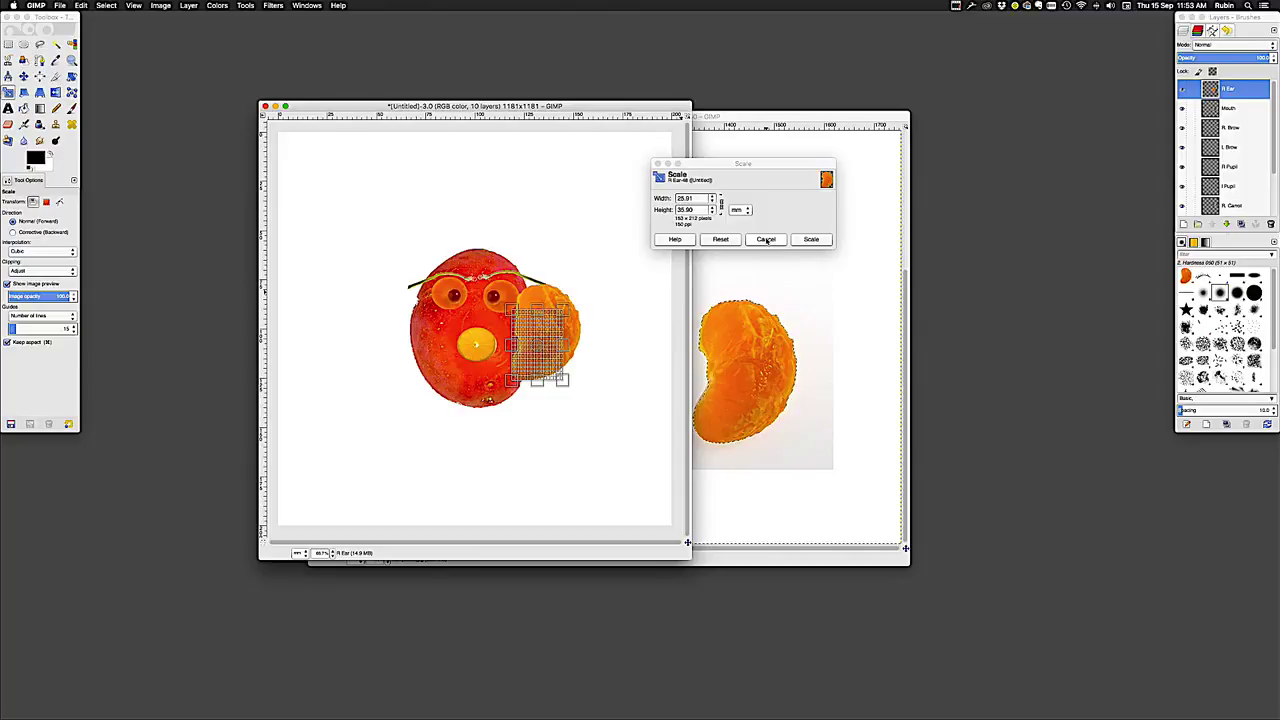
{"action": "left_click", "coordinate": [813, 240]}
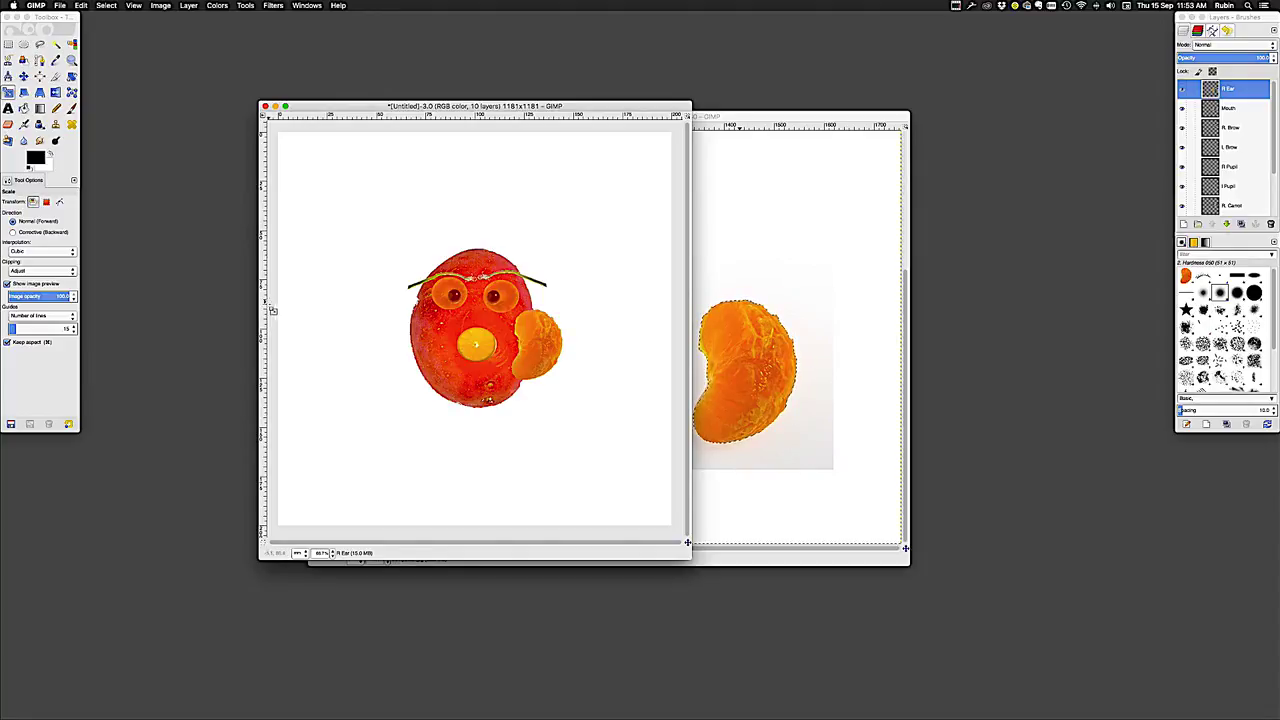
Rotate the R Ear layer about 26° clockwise around a centre at about 131, 106 mm
{"action": "left_click", "coordinate": [71, 77]}
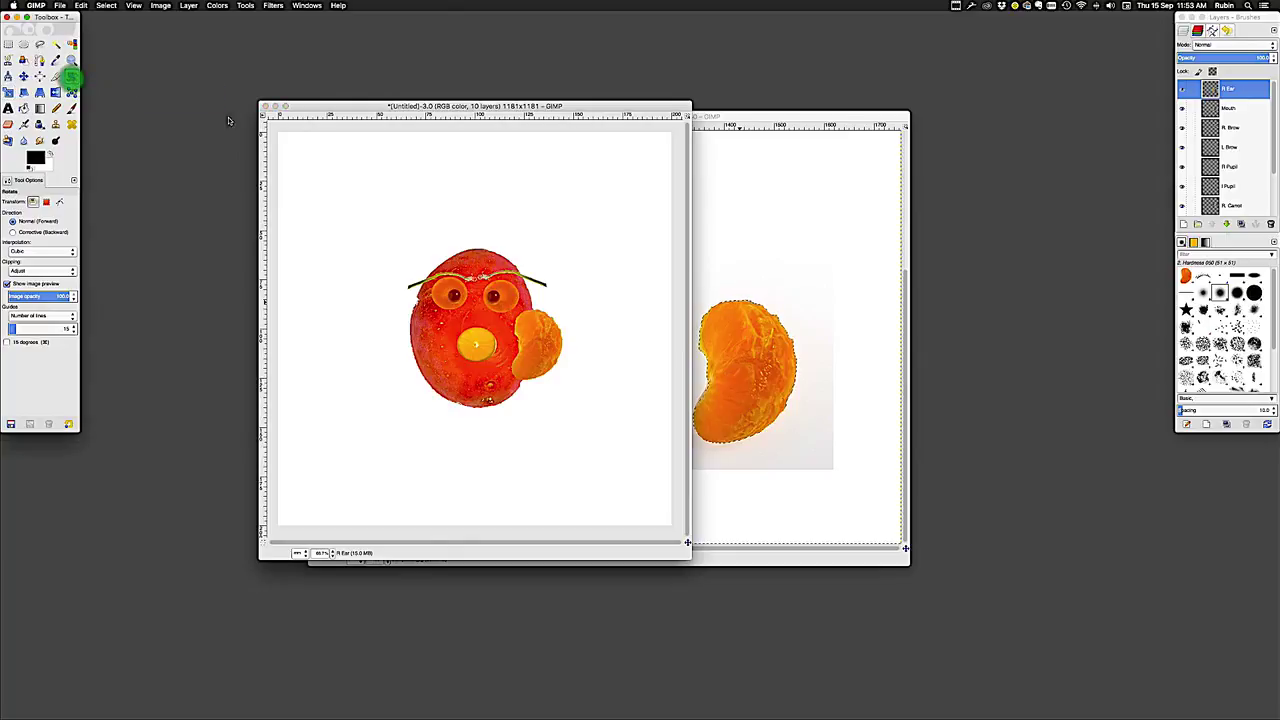
{"action": "left_click", "coordinate": [549, 351]}
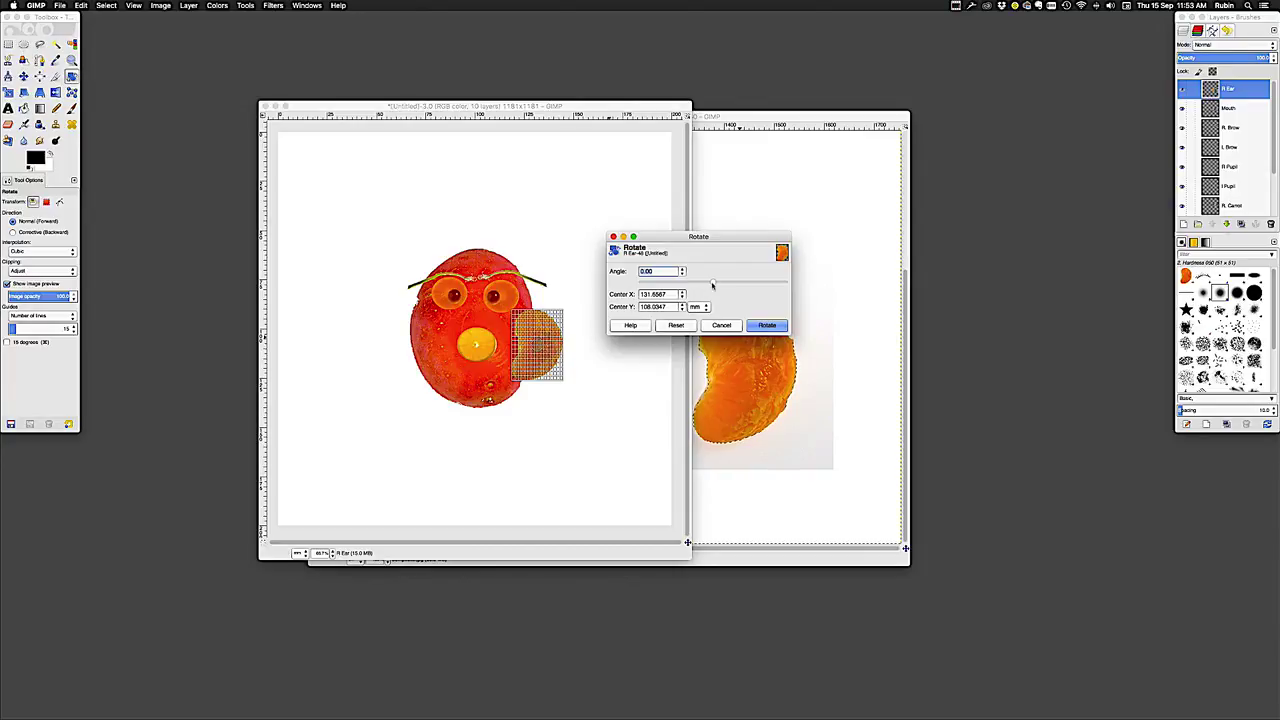
{"action": "left_click_drag", "start_coordinate": [712, 284], "coordinate": [721, 285]}
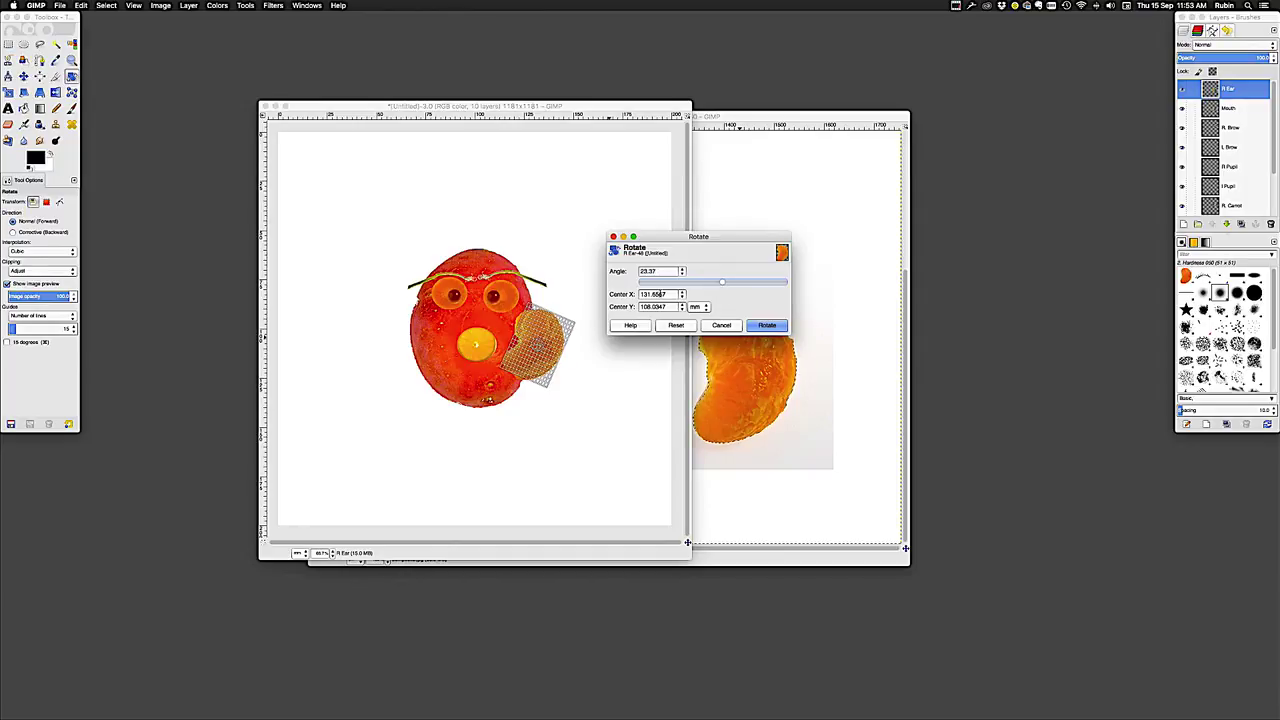
{"action": "left_click_drag", "start_coordinate": [575, 323], "coordinate": [577, 334]}
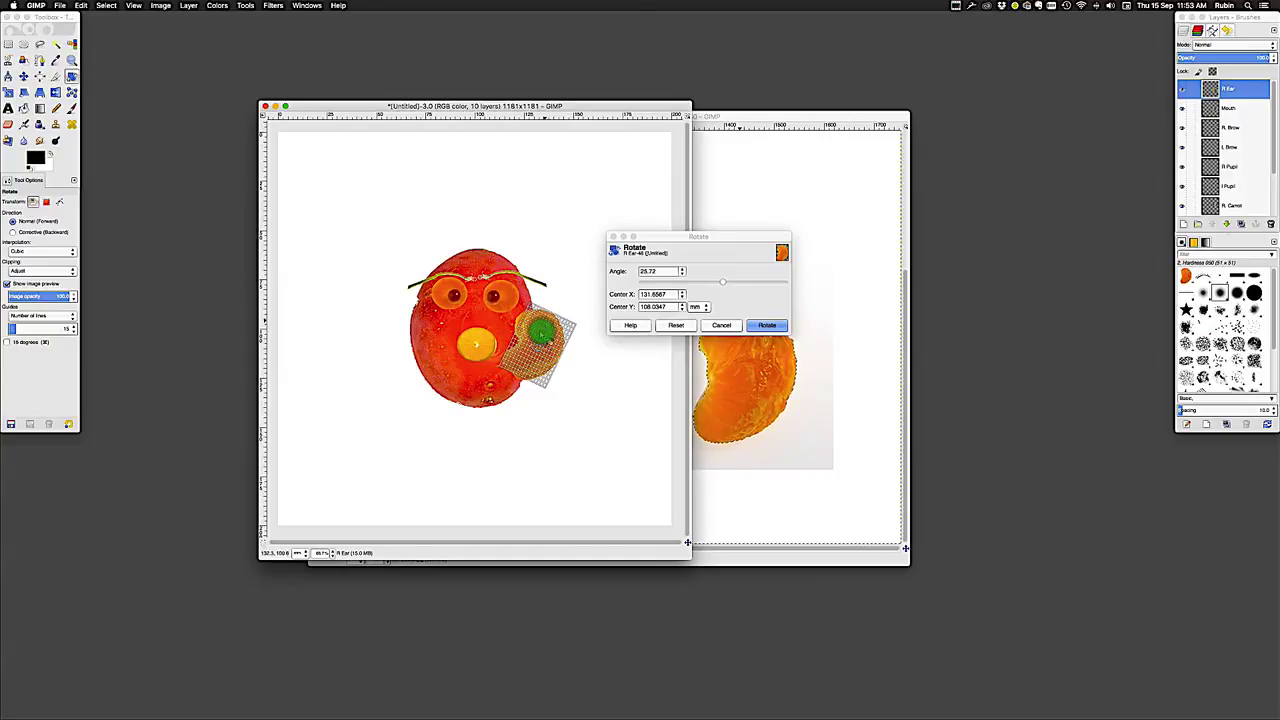
{"action": "left_click_drag", "start_coordinate": [540, 350], "coordinate": [532, 360]}
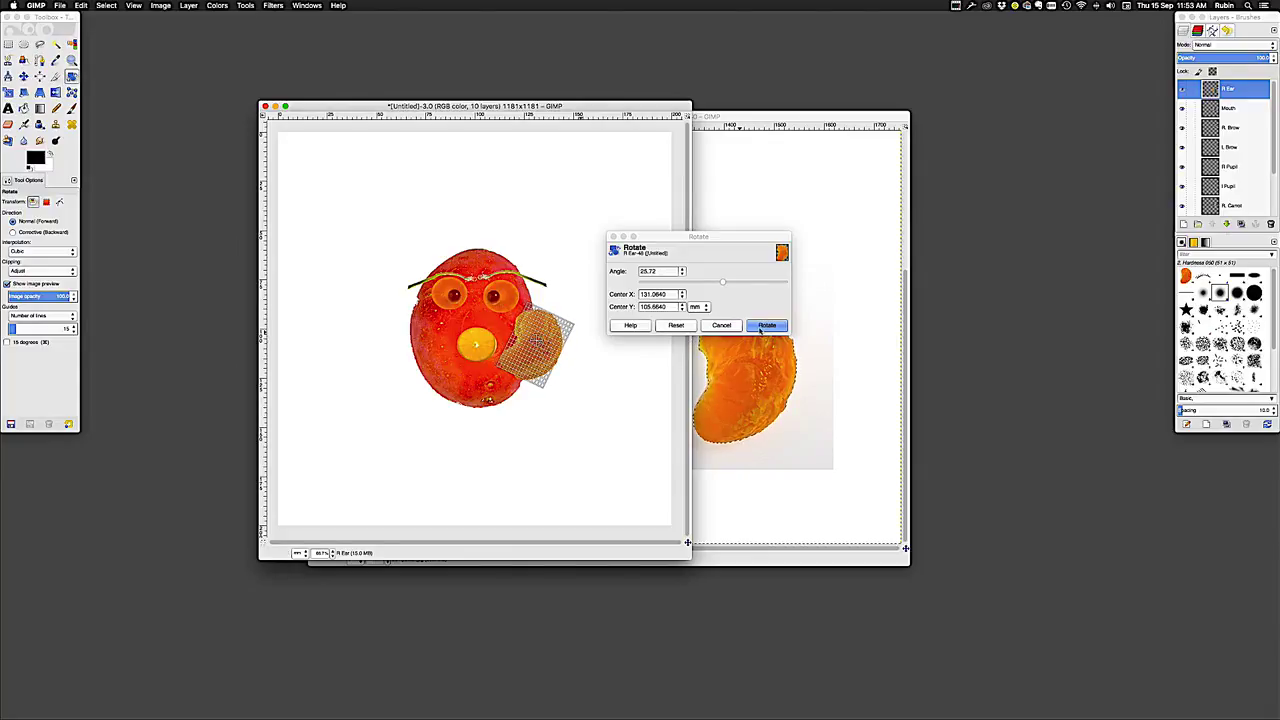
{"action": "key", "text": "Return"}
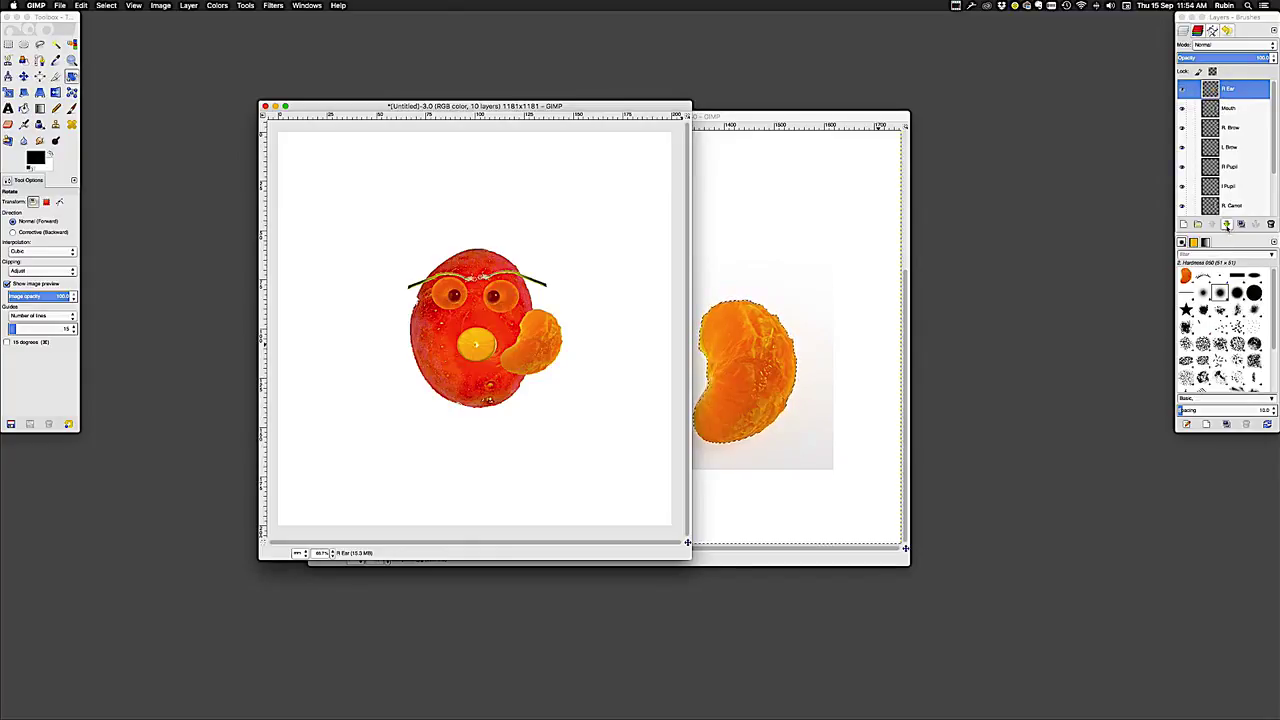
Lower the R Ear layer through the stack until it sits directly beneath the Potato layer, above the Background
{"action": "left_click", "coordinate": [1227, 224]}
{"action": "left_click", "coordinate": [1227, 224]}
{"action": "left_click", "coordinate": [1227, 224]}
{"action": "left_click", "coordinate": [1227, 224]}
{"action": "left_click", "coordinate": [1227, 224]}
{"action": "left_click", "coordinate": [1227, 224]}
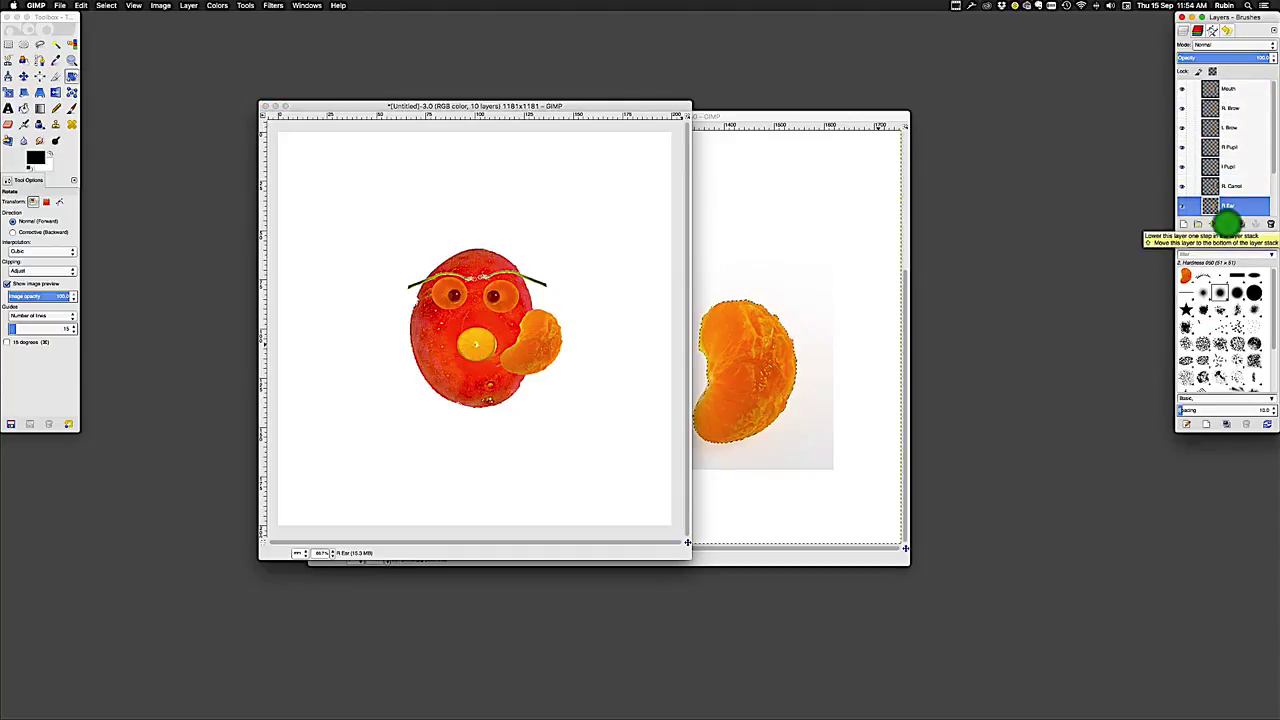
{"action": "left_click", "coordinate": [1227, 224]}
{"action": "left_click", "coordinate": [1227, 224]}
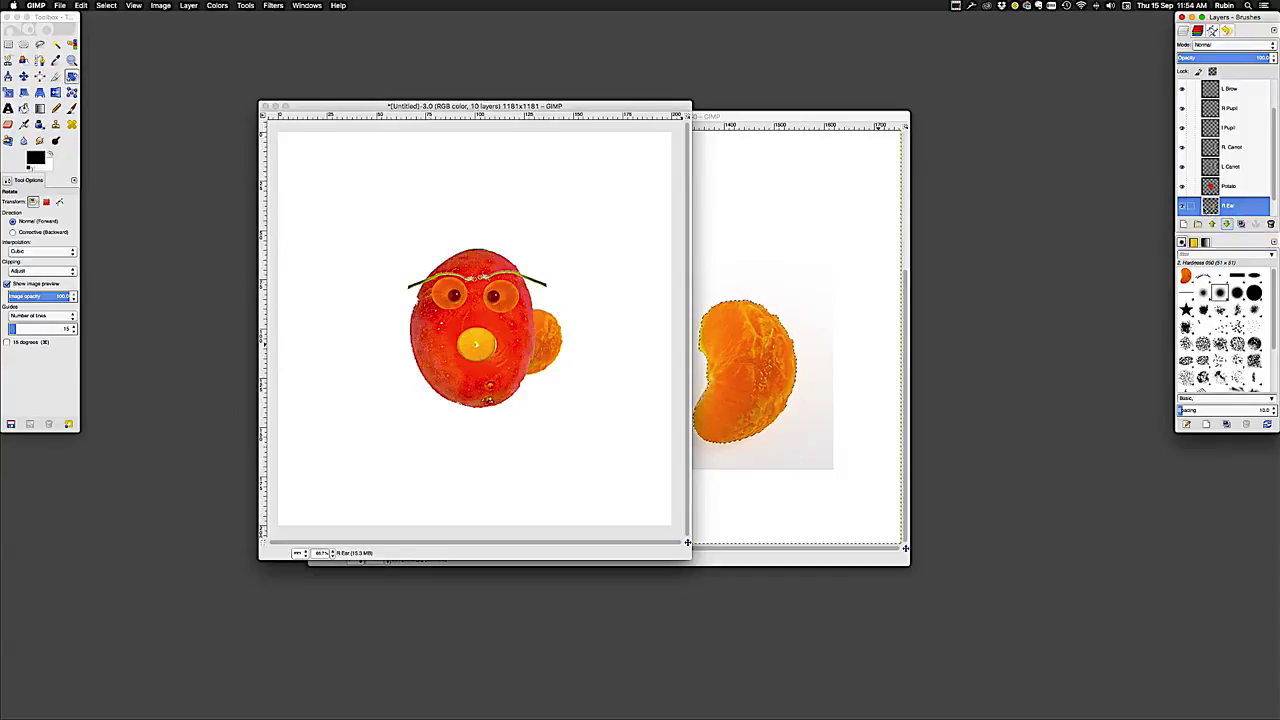
{"action": "mouse_move", "coordinate": [1210, 206]}
{"action": "left_mouse_down"}
{"action": "mouse_move", "coordinate": [1222, 188]}
{"action": "mouse_move", "coordinate": [1211, 174]}
{"action": "mouse_move", "coordinate": [1210, 199]}
{"action": "left_mouse_up"}
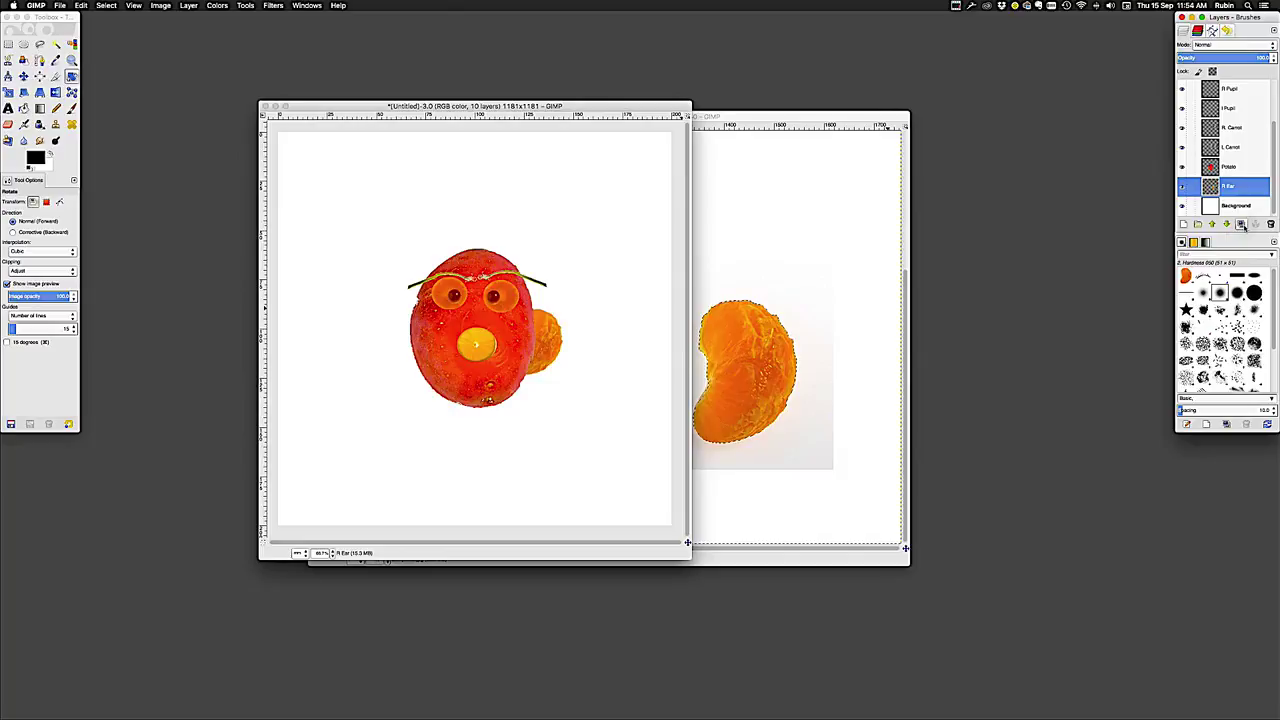
Duplicate the R Ear layer and rename the copy "L Ear"
{"action": "left_click", "coordinate": [1242, 225]}
{"action": "left_click", "coordinate": [1235, 186]}
{"action": "type", "text": "L"}
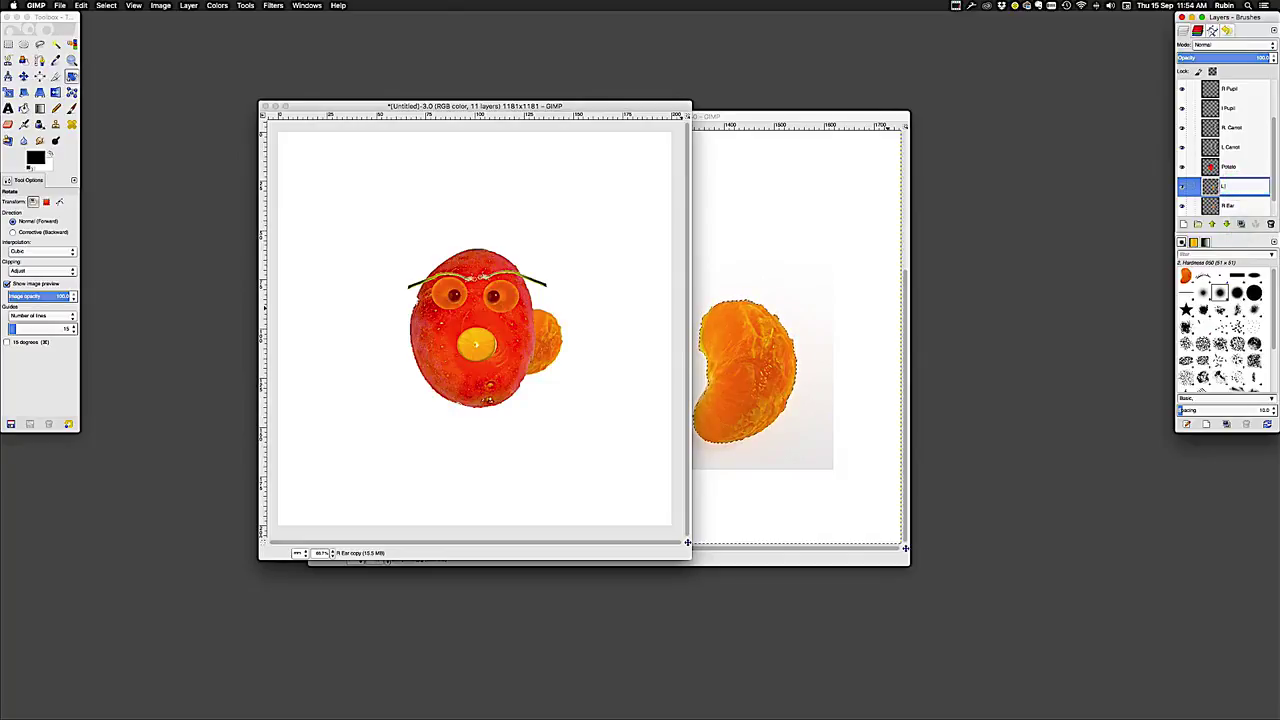
{"action": "type", "text": " Ear"}
{"action": "key", "text": "Return"}
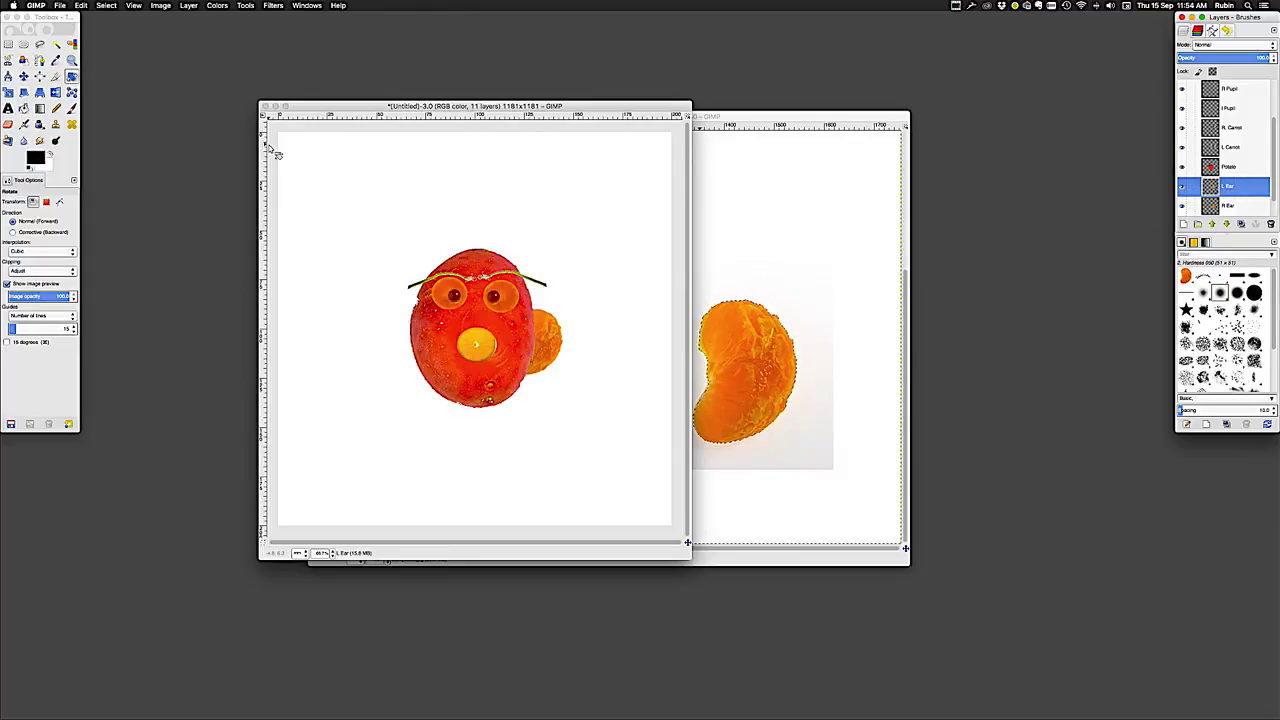
Move the L Ear layer across to the opposite side of the potato and flip it horizontally
{"action": "left_click", "coordinate": [24, 76]}
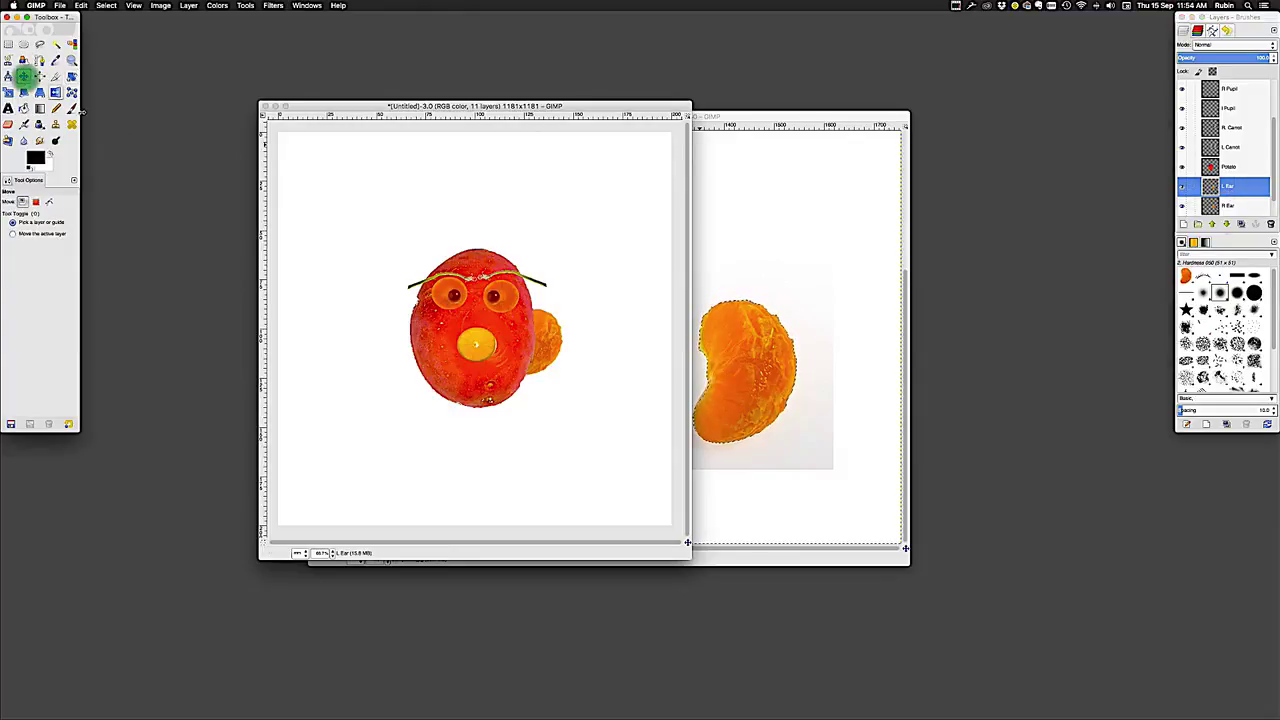
{"action": "left_click_drag", "start_coordinate": [549, 340], "coordinate": [397, 327]}
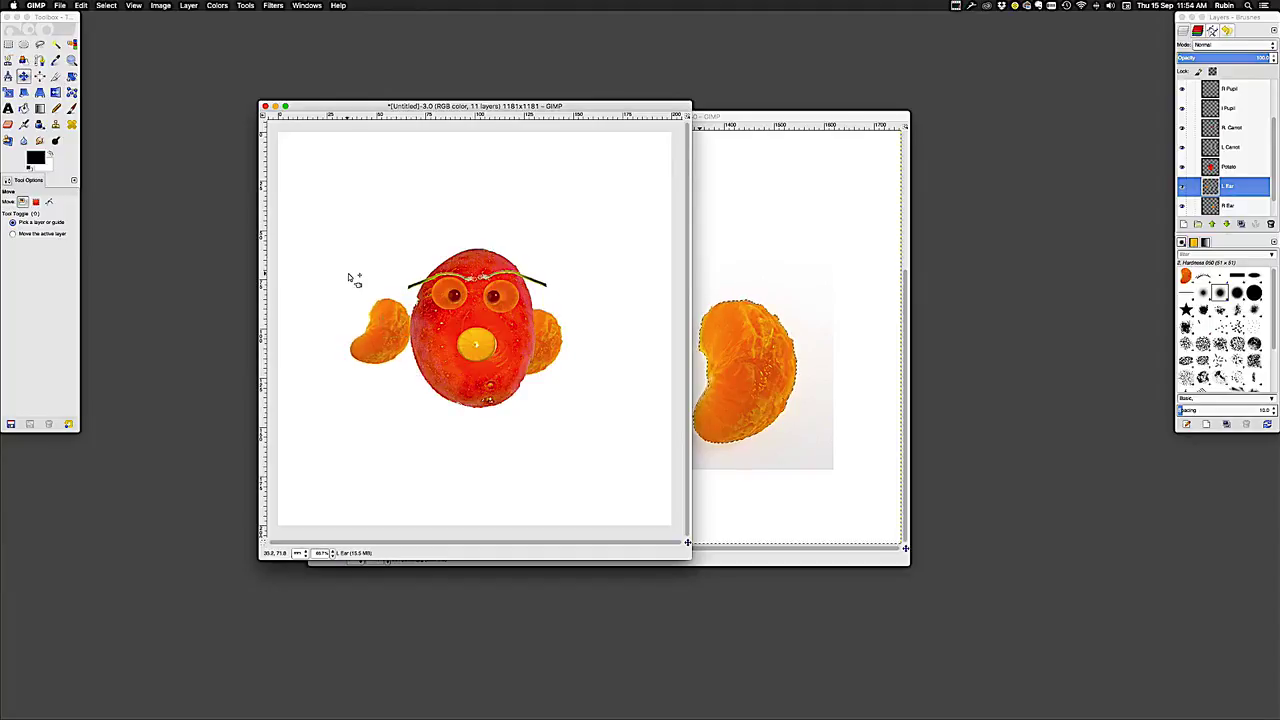
{"action": "left_click", "coordinate": [55, 92]}
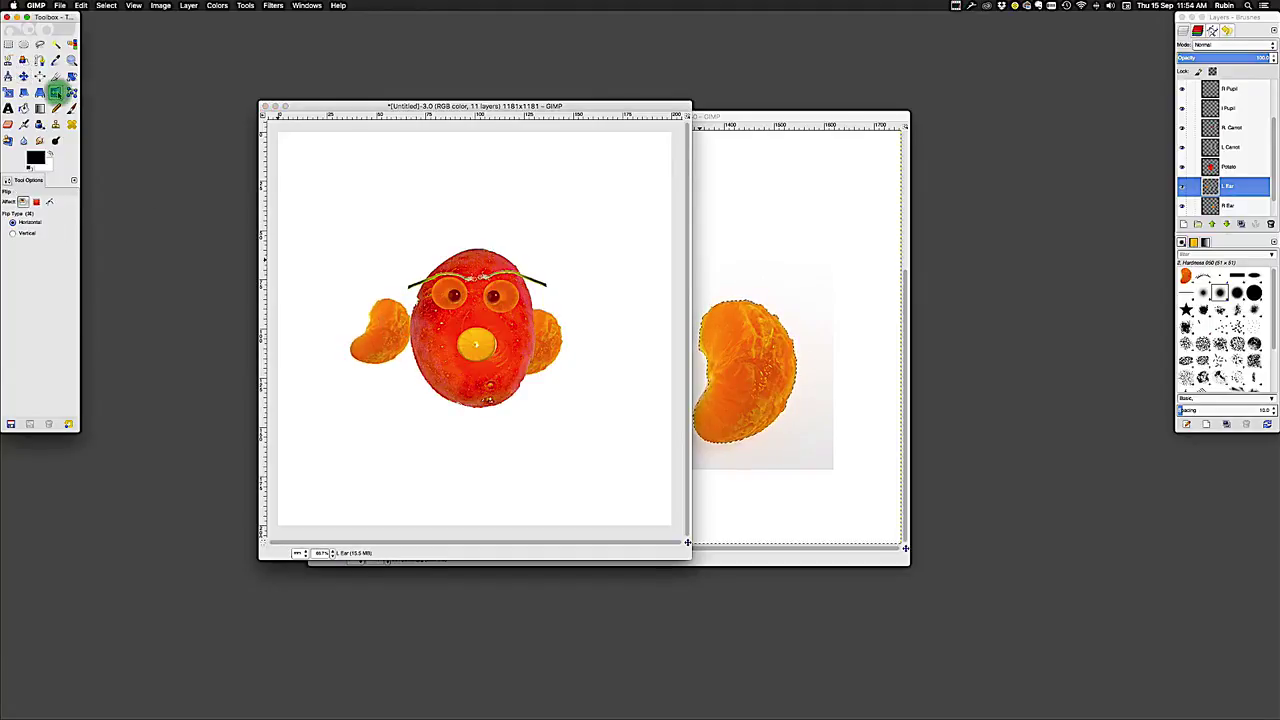
{"action": "left_click", "coordinate": [369, 345]}
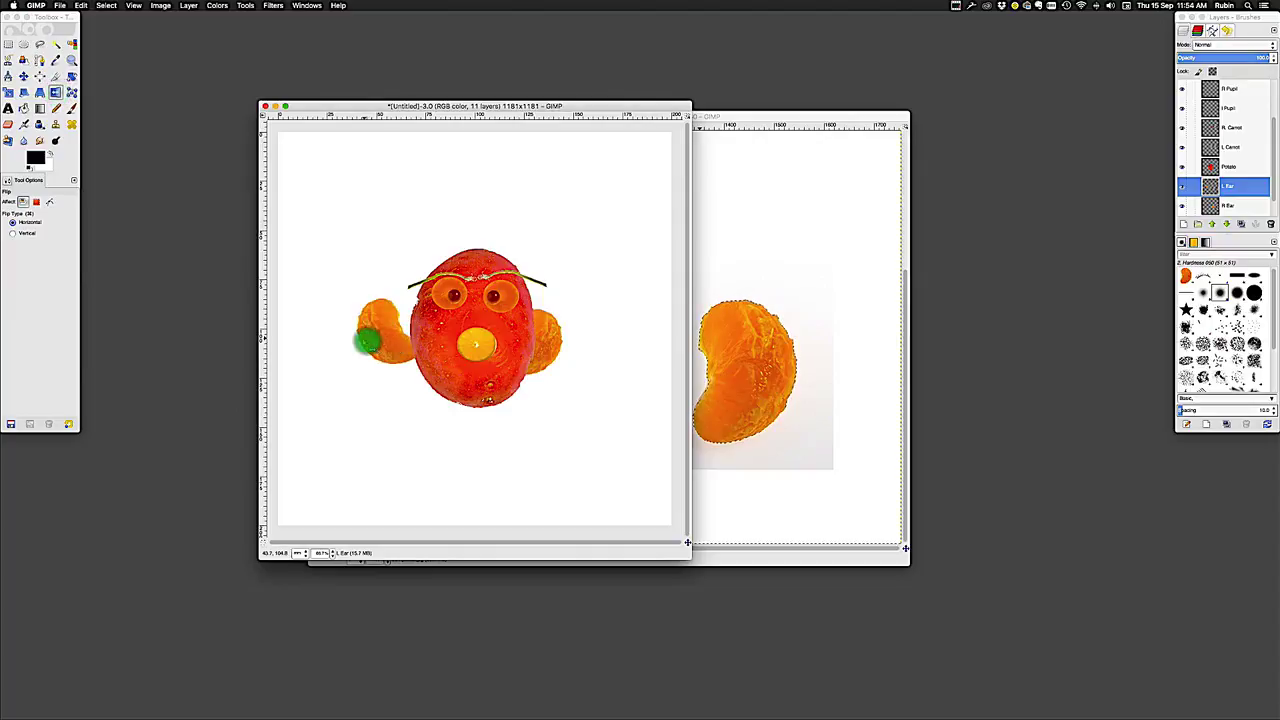
Rotate the L Ear layer about 25.6° clockwise around its centre and move it so its inner edge tucks behind the potato
{"action": "left_click", "coordinate": [72, 78]}
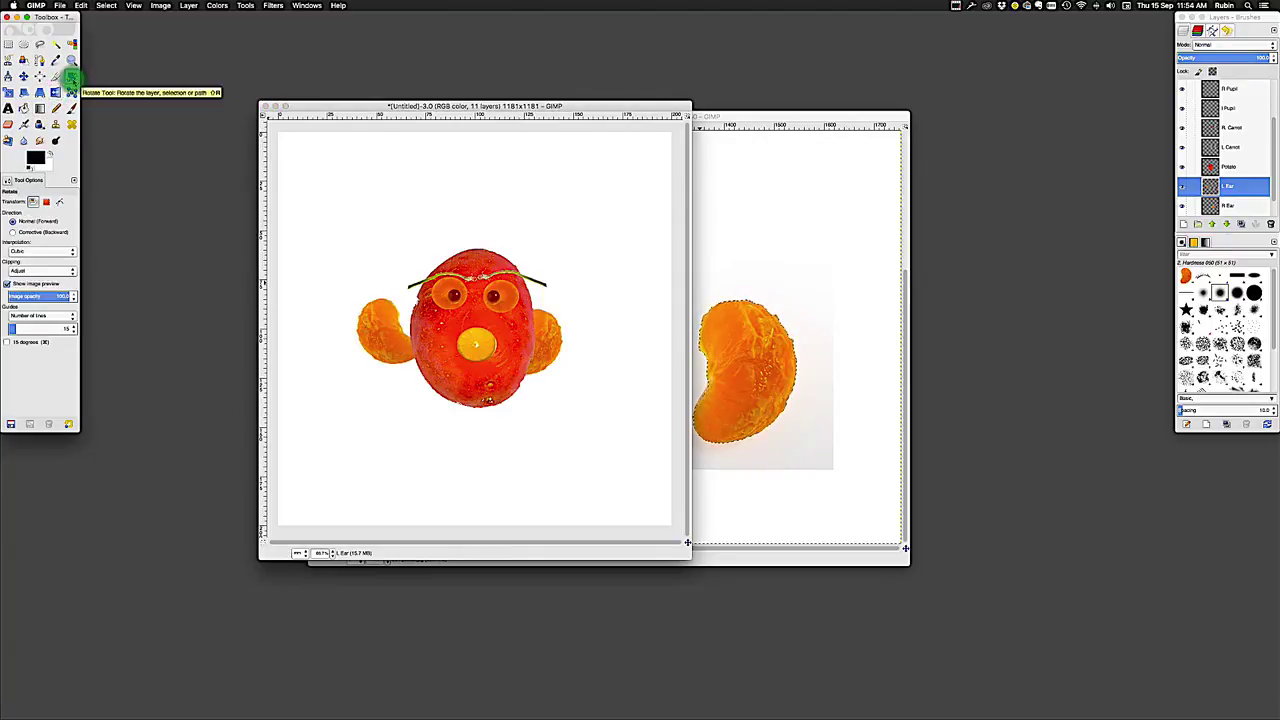
{"action": "left_click", "coordinate": [364, 341]}
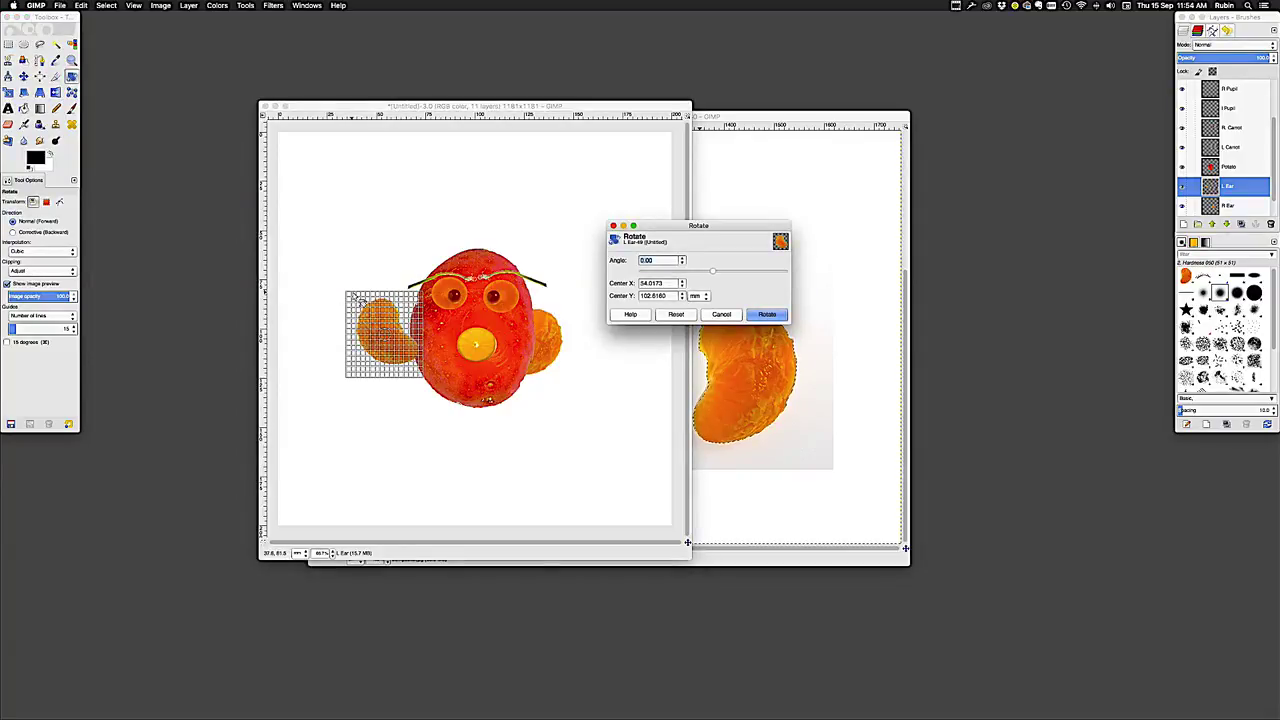
{"action": "left_click_drag", "start_coordinate": [349, 292], "coordinate": [372, 285]}
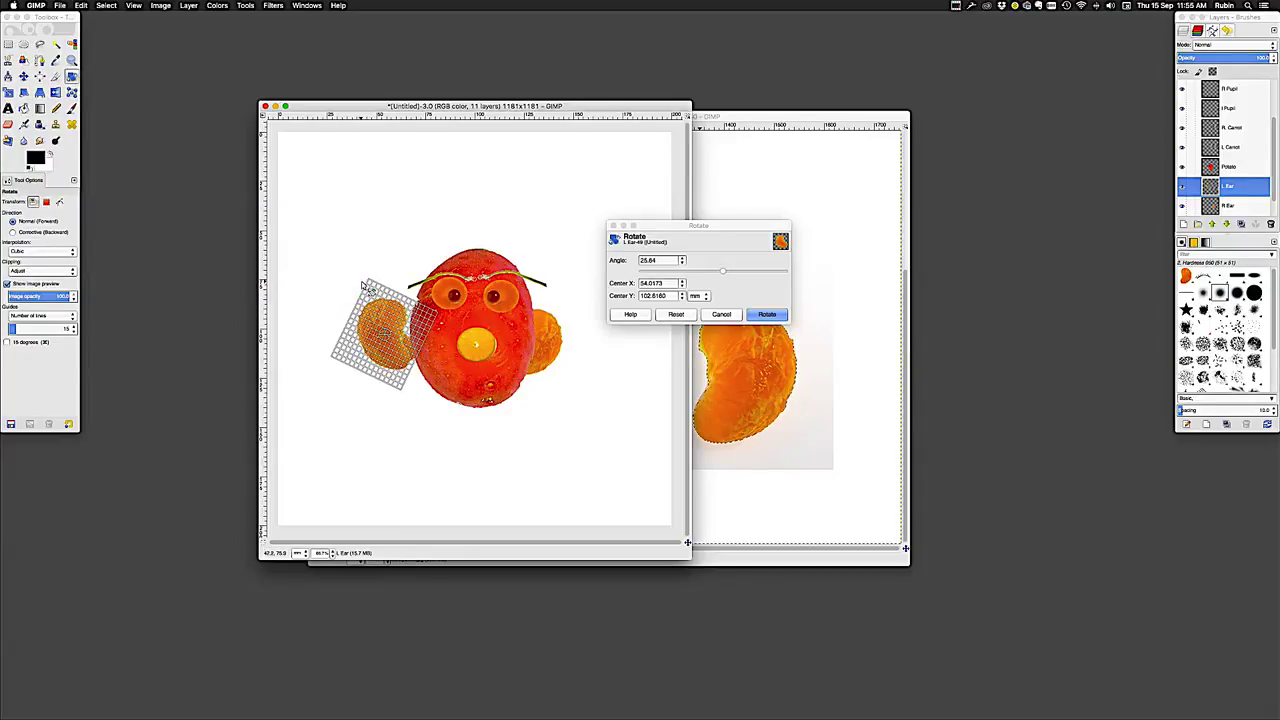
{"action": "left_click", "coordinate": [762, 316]}
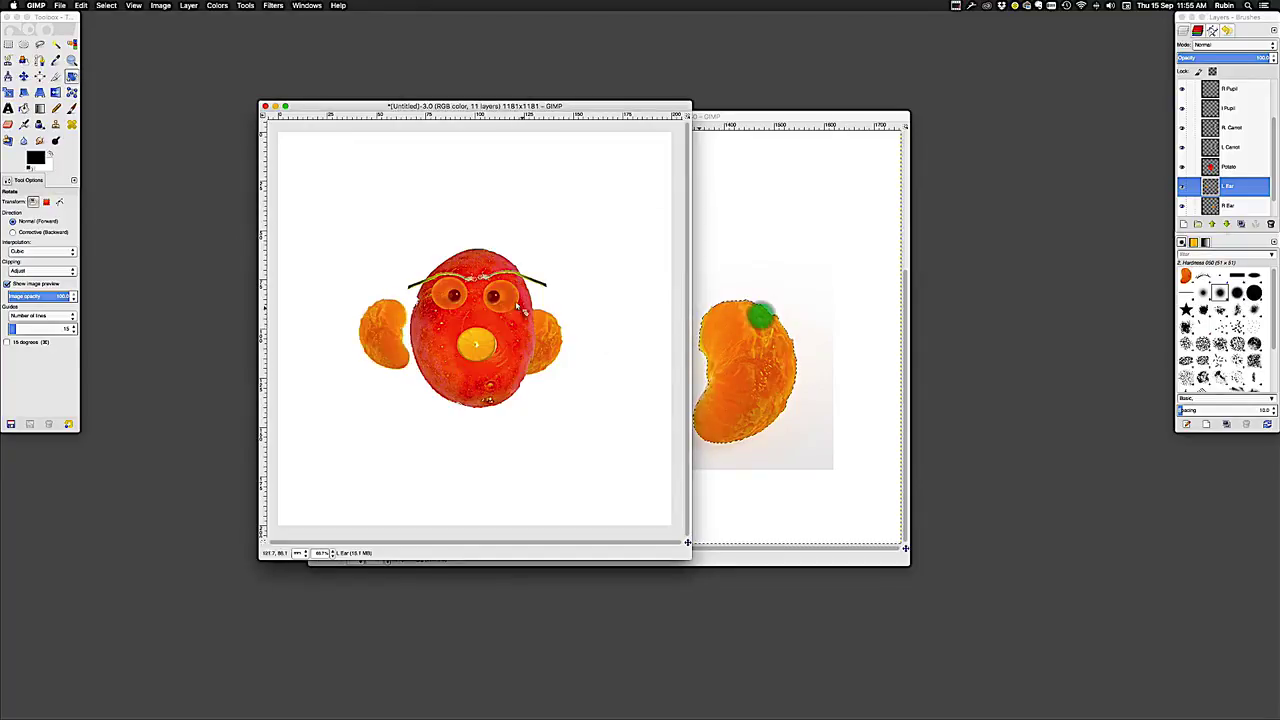
{"action": "left_click", "coordinate": [24, 76]}
{"action": "left_click_drag", "start_coordinate": [380, 354], "coordinate": [403, 349]}
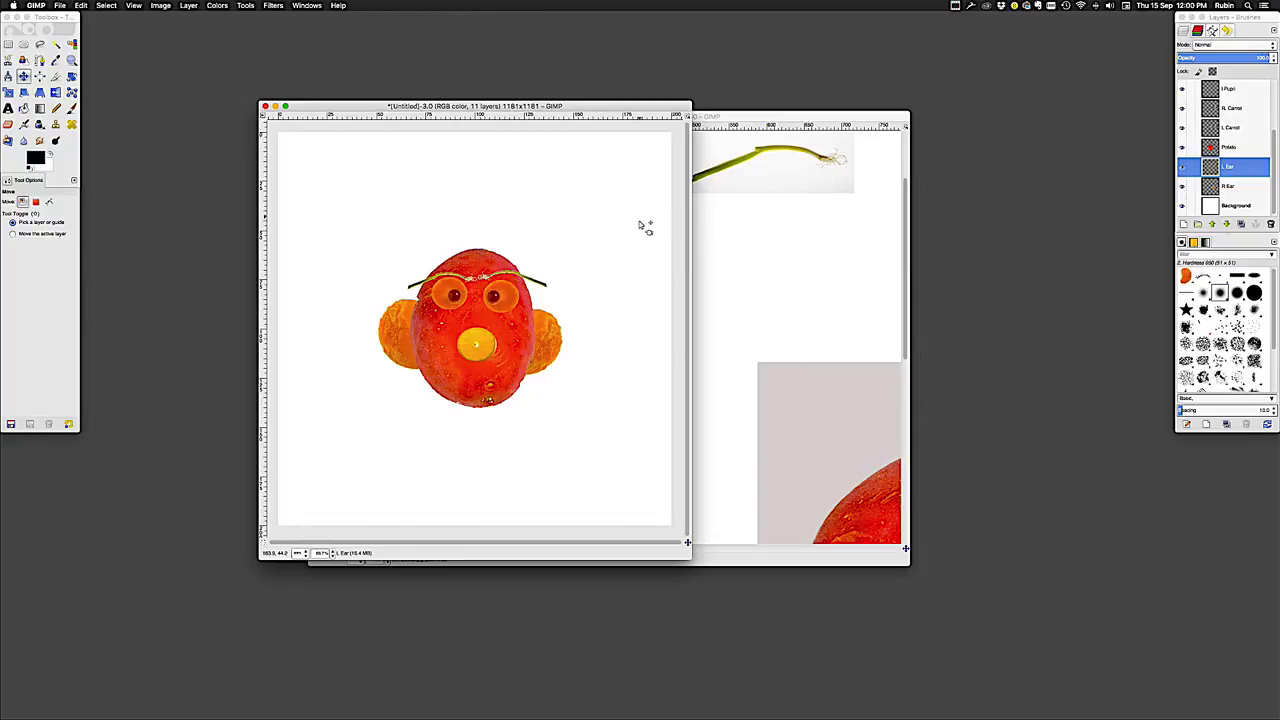
In the Veggie head ingredients image, begin a Scissors Select outline over the mushroom cap's top and down its right edge to the underside
{"action": "left_click", "coordinate": [793, 119]}
{"action": "left_click", "coordinate": [793, 119]}
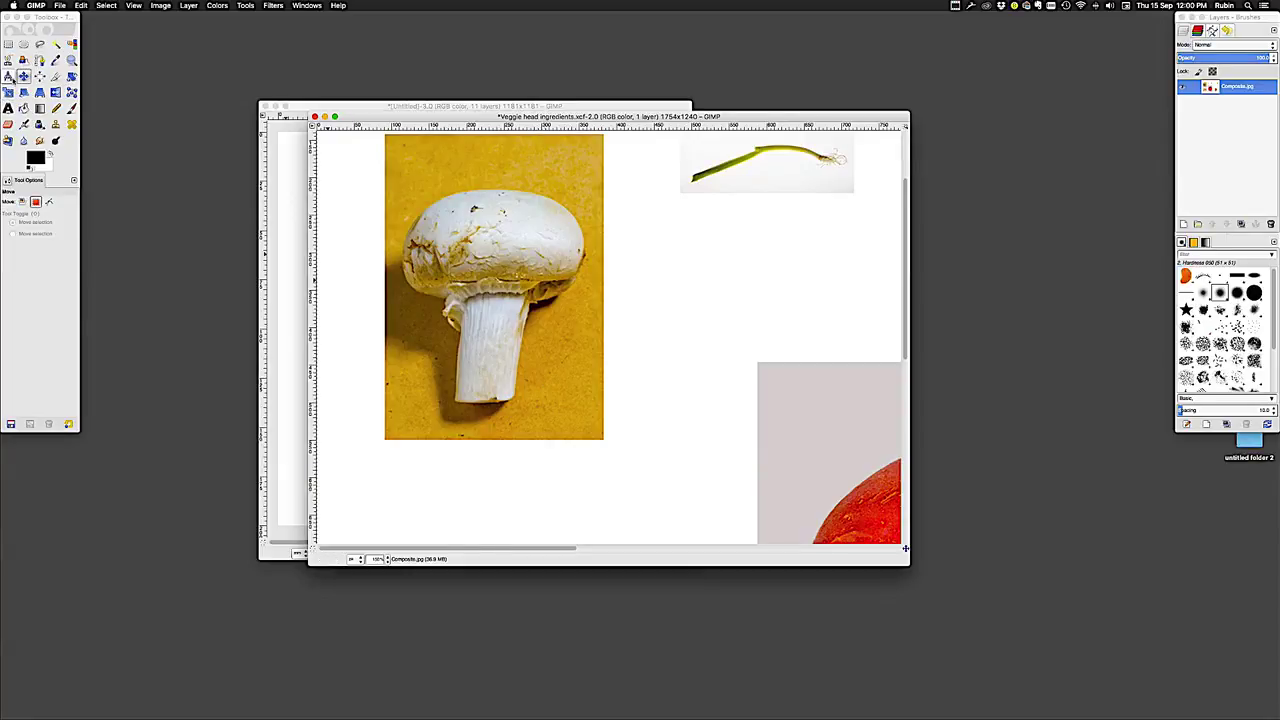
{"action": "left_click", "coordinate": [8, 61]}
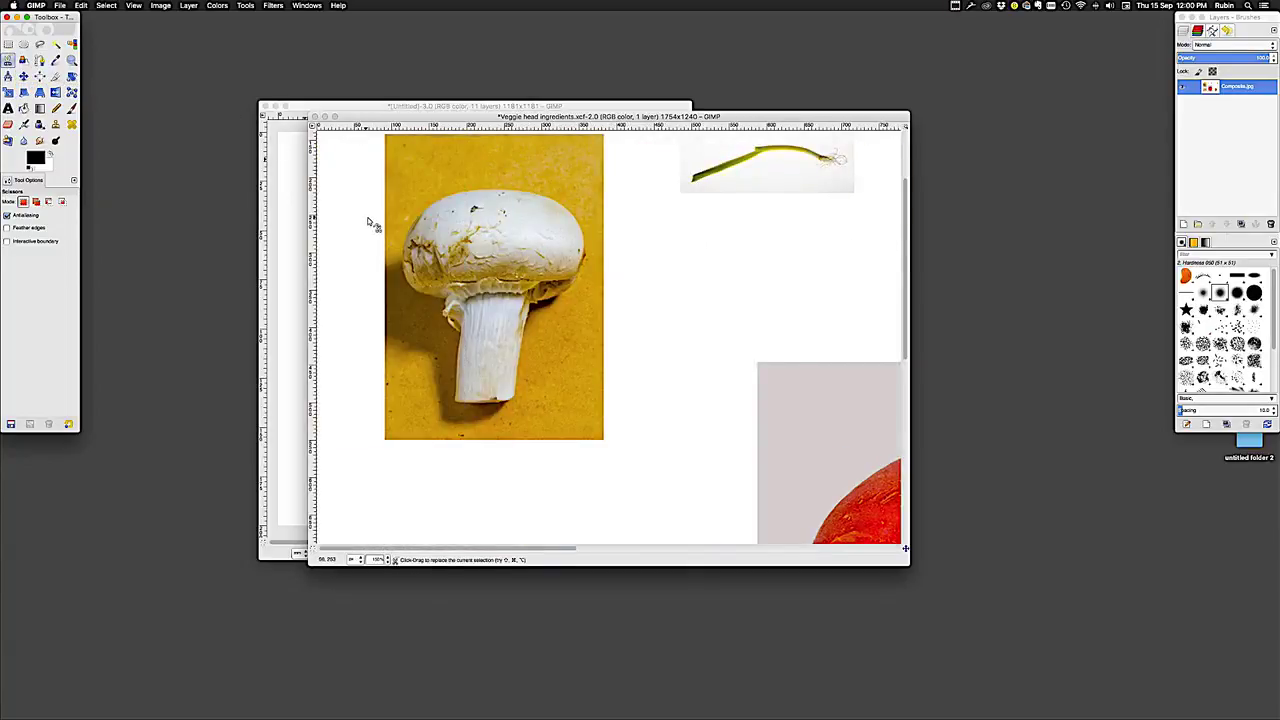
{"action": "left_click", "coordinate": [410, 224]}
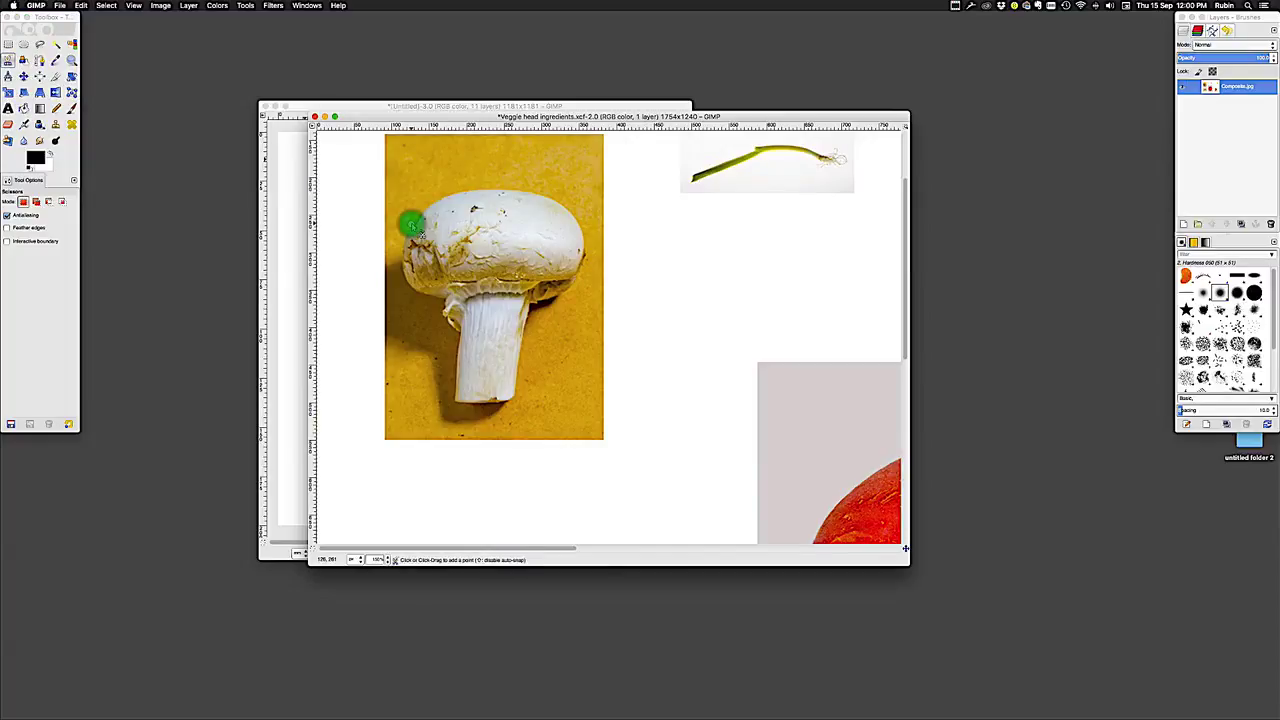
{"action": "left_click", "coordinate": [499, 190]}
{"action": "left_click", "coordinate": [581, 232]}
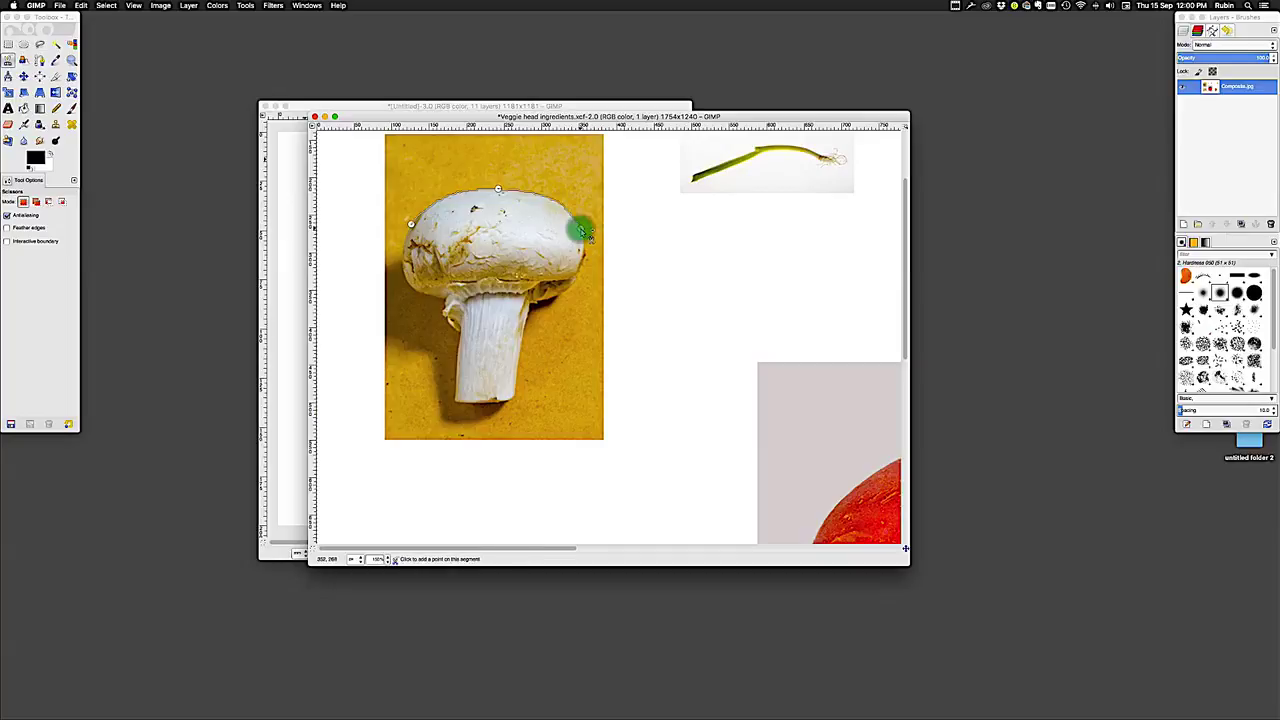
{"action": "left_click", "coordinate": [571, 288]}
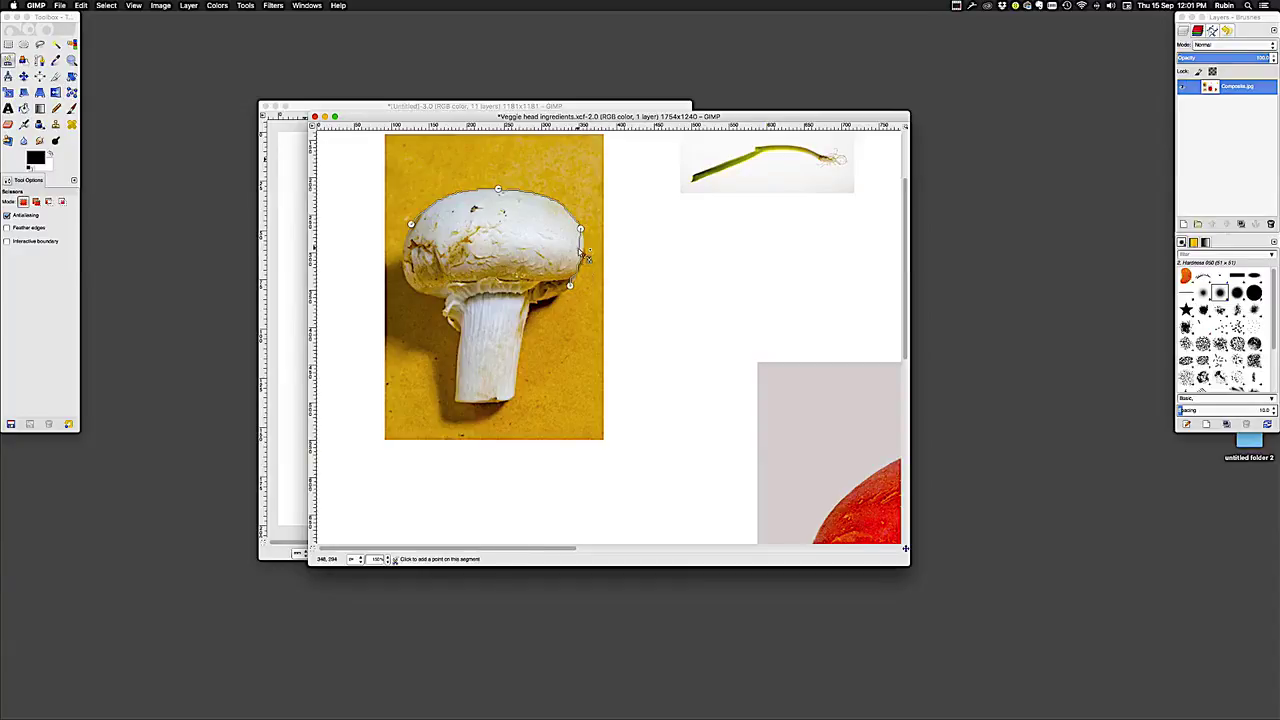
{"action": "left_click", "coordinate": [578, 249]}
{"action": "left_click", "coordinate": [549, 295]}
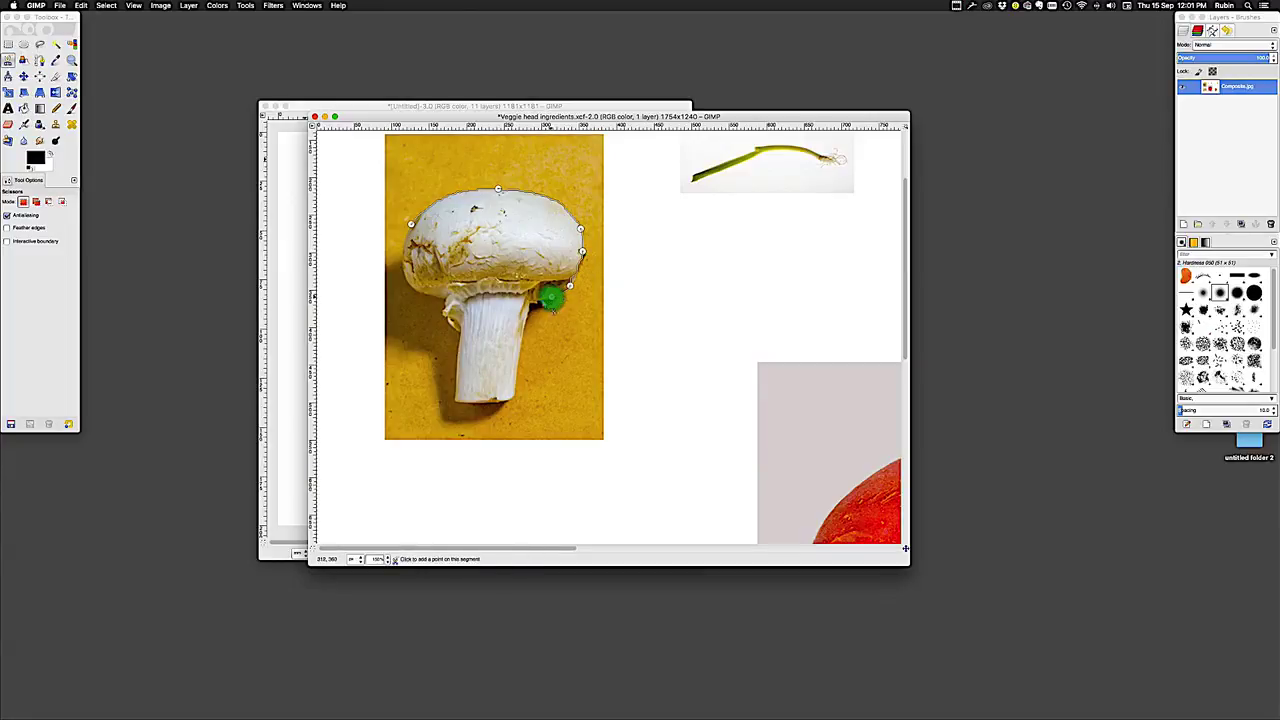
Continue the scissors outline around the mushroom's stem and the cap's left edge, close it at the starting point and convert it to a selection
{"action": "scroll", "coordinate": [542, 310], "scroll_direction": "right", "scroll_amount": 5}
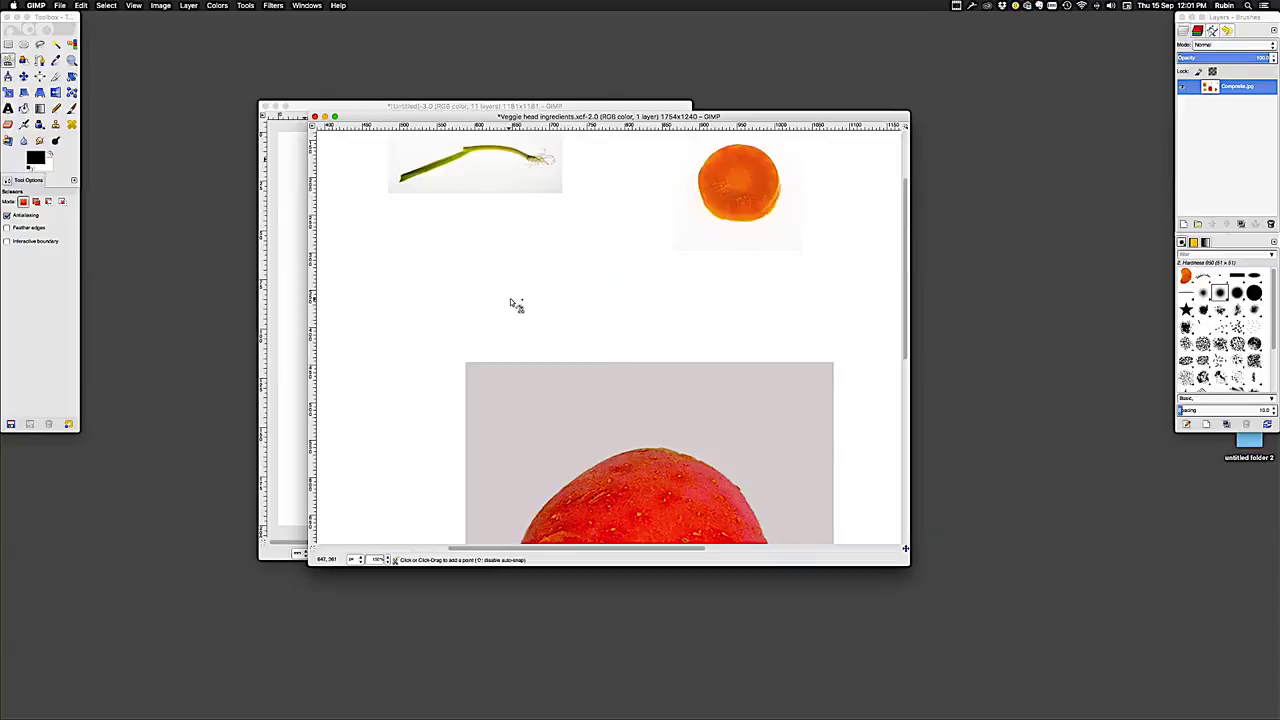
{"action": "scroll", "coordinate": [530, 305], "scroll_direction": "left", "scroll_amount": 5}
{"action": "left_click", "coordinate": [529, 312]}
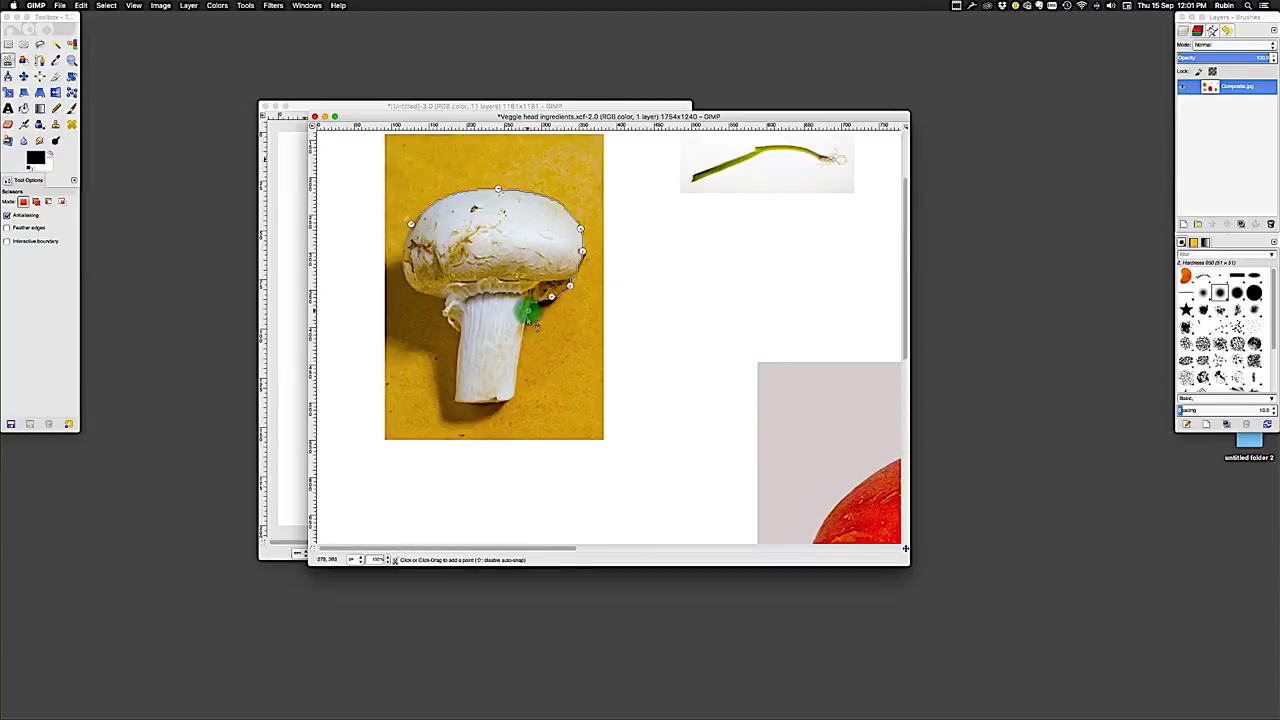
{"action": "left_click", "coordinate": [512, 395]}
{"action": "left_click", "coordinate": [458, 400]}
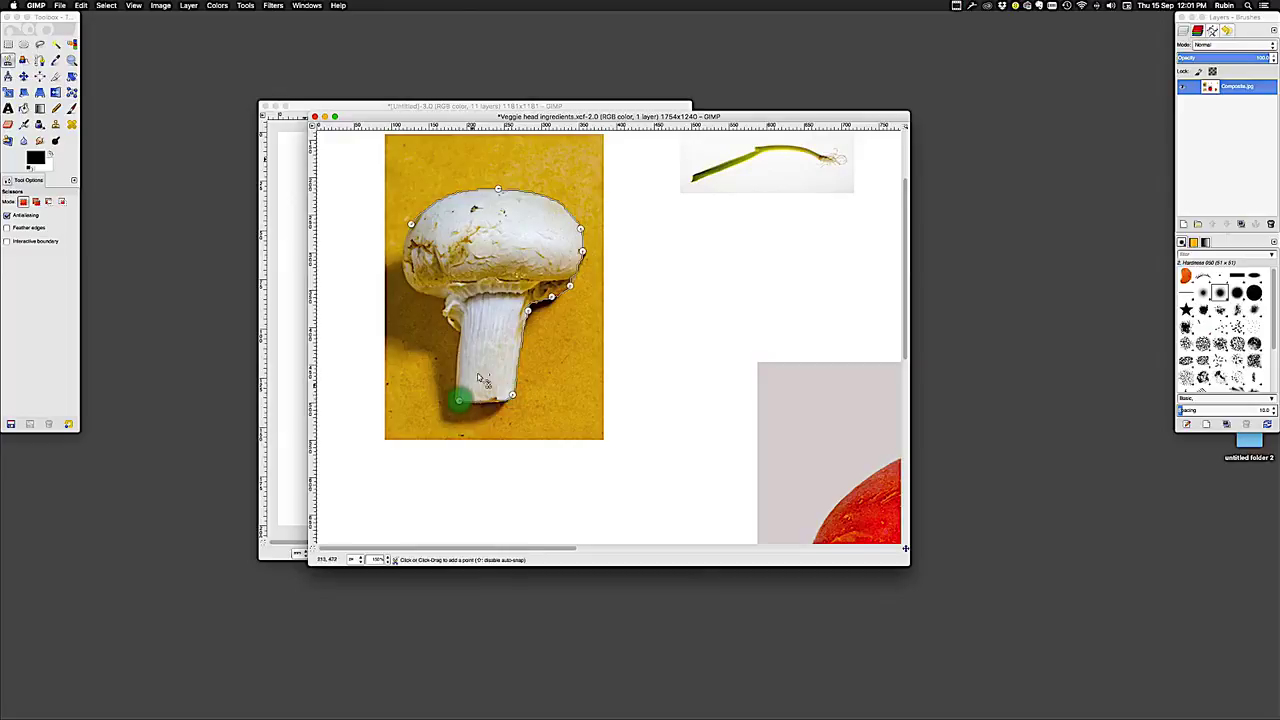
{"action": "left_click", "coordinate": [449, 314]}
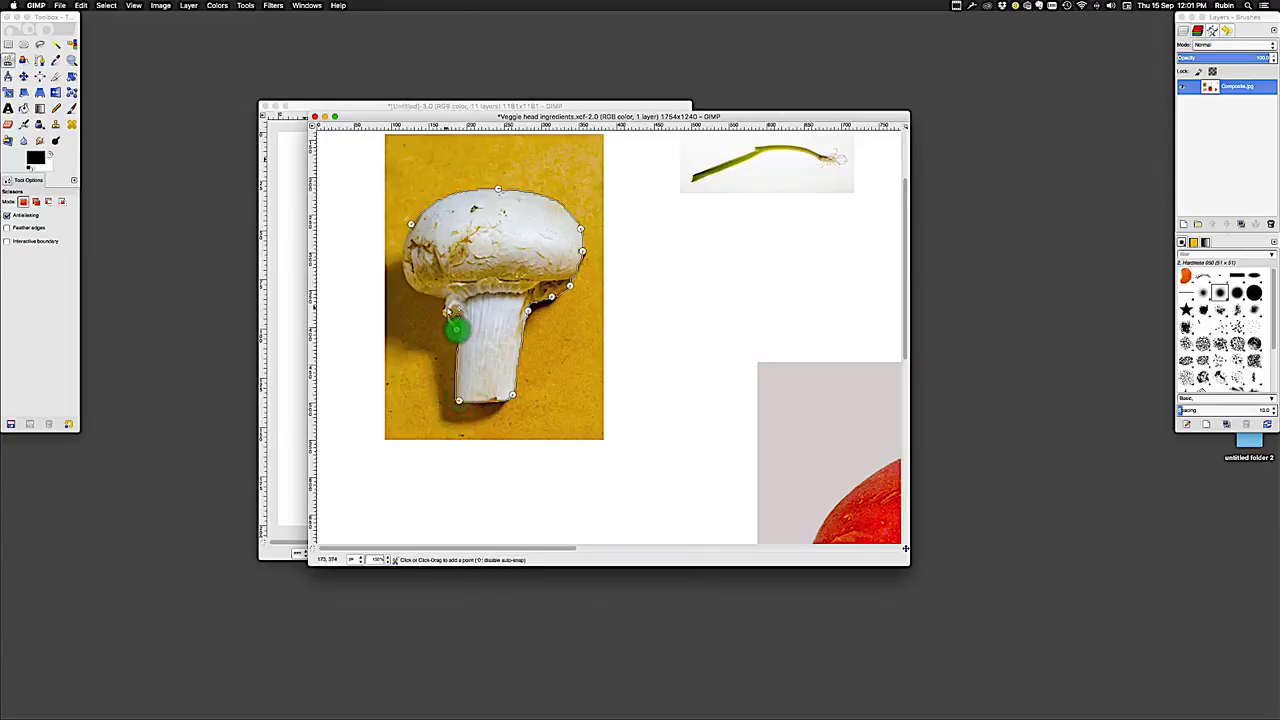
{"action": "left_click", "coordinate": [449, 299]}
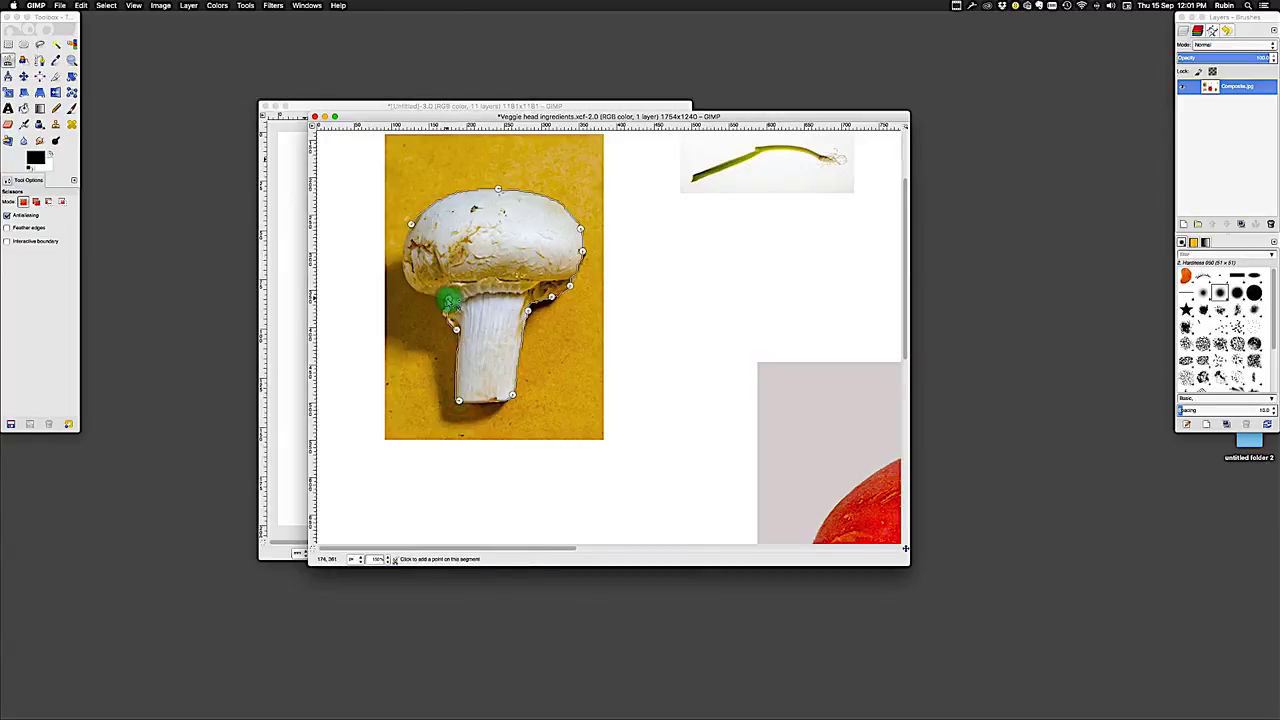
{"action": "left_click", "coordinate": [401, 252]}
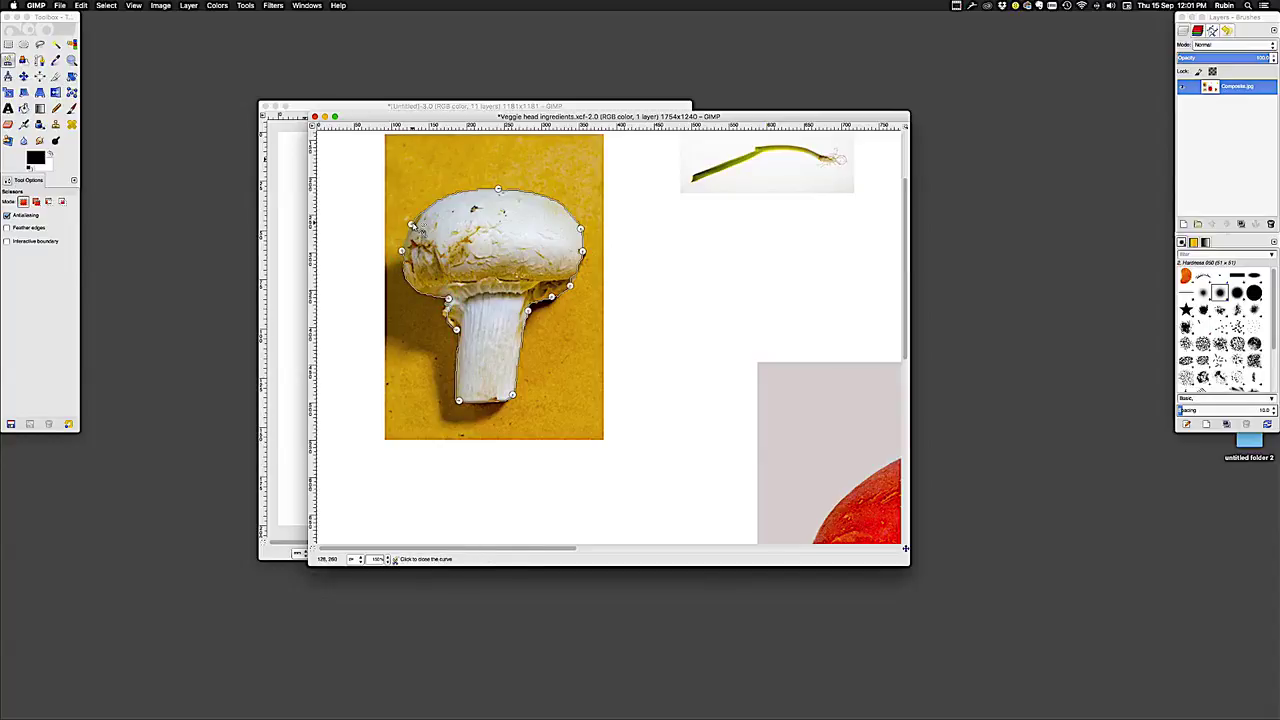
{"action": "left_click", "coordinate": [412, 225]}
{"action": "key", "text": "Return"}
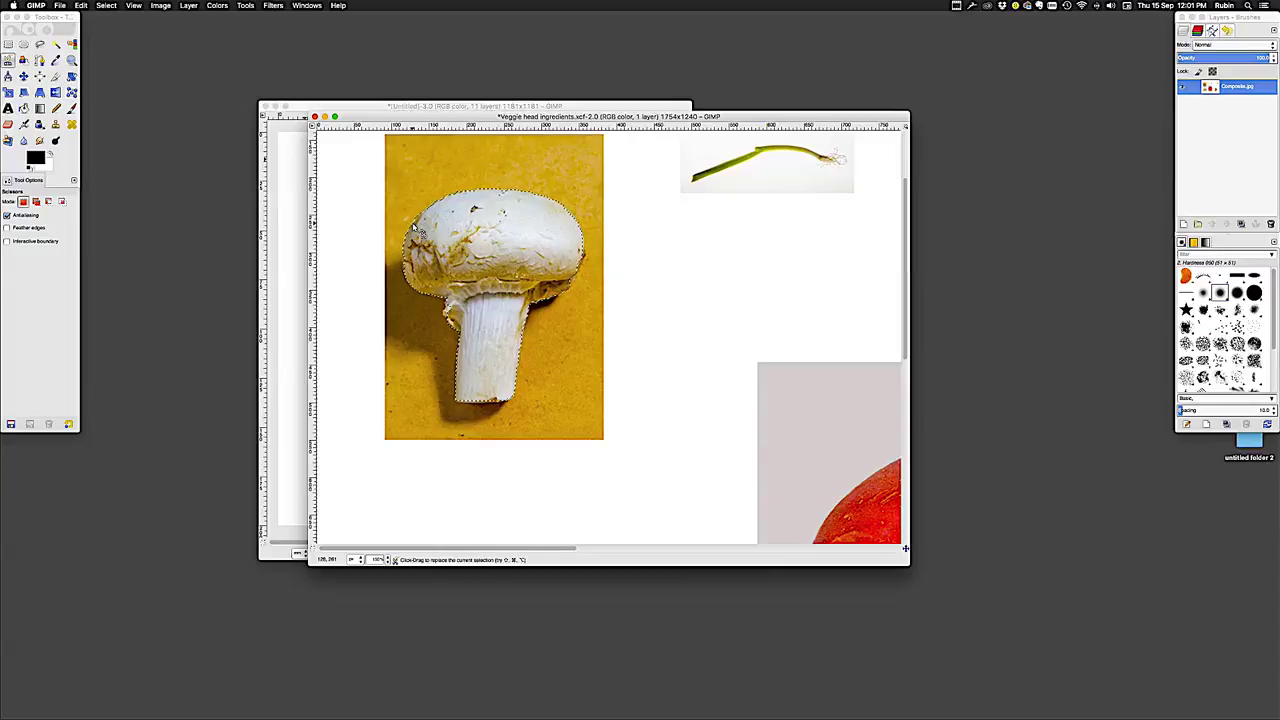
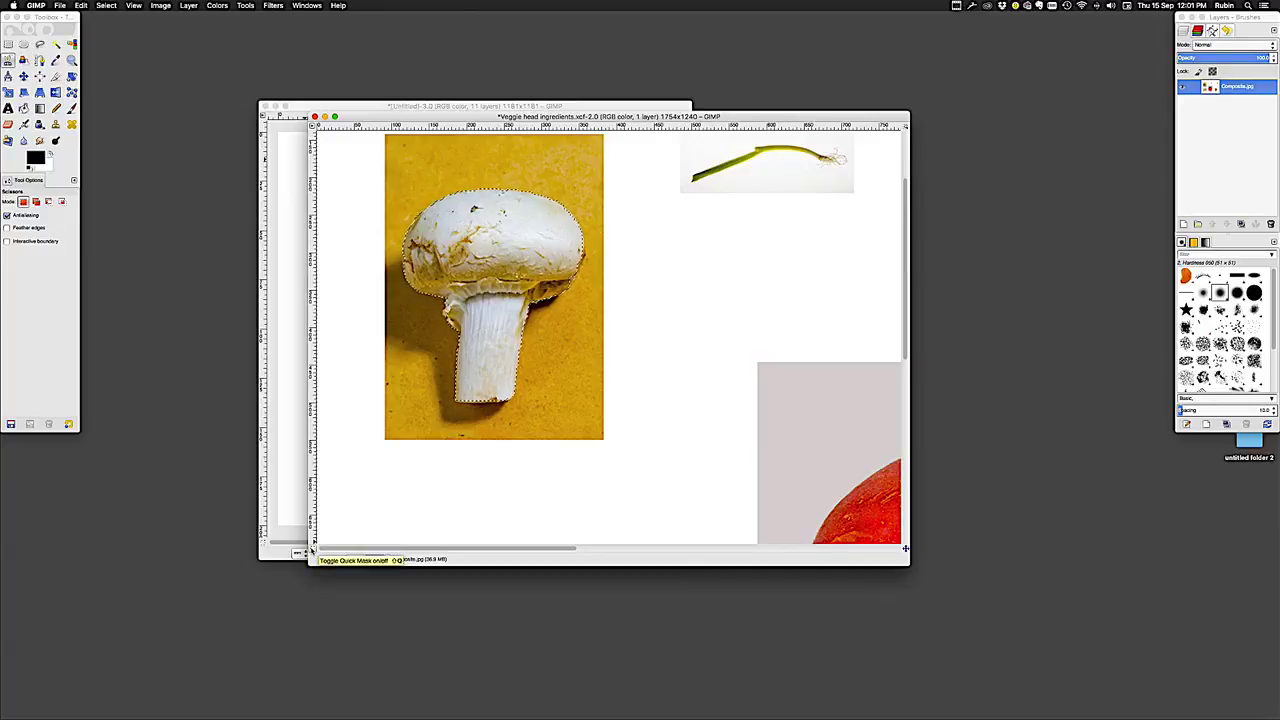
Enable Quick Mask, paint a black patch on the mushroom cap with the Paintbrush, and return to the selection view
{"action": "left_click", "coordinate": [312, 548]}
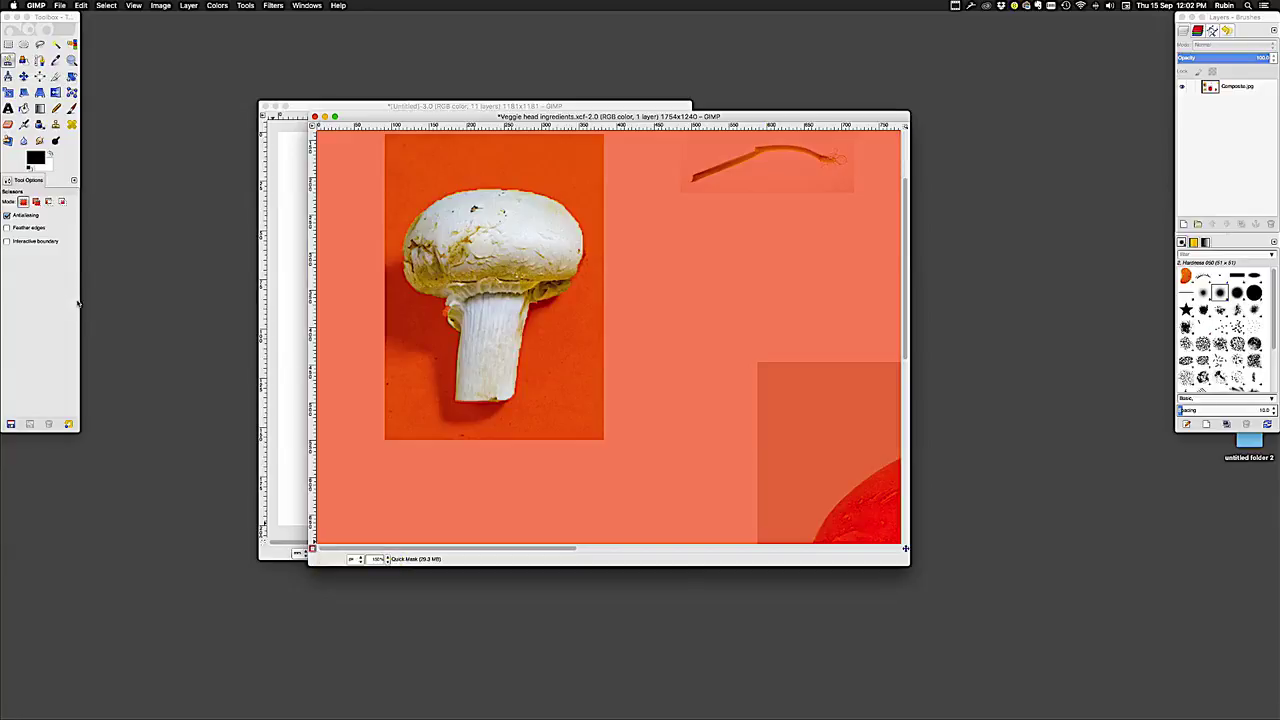
{"action": "left_click", "coordinate": [70, 108]}
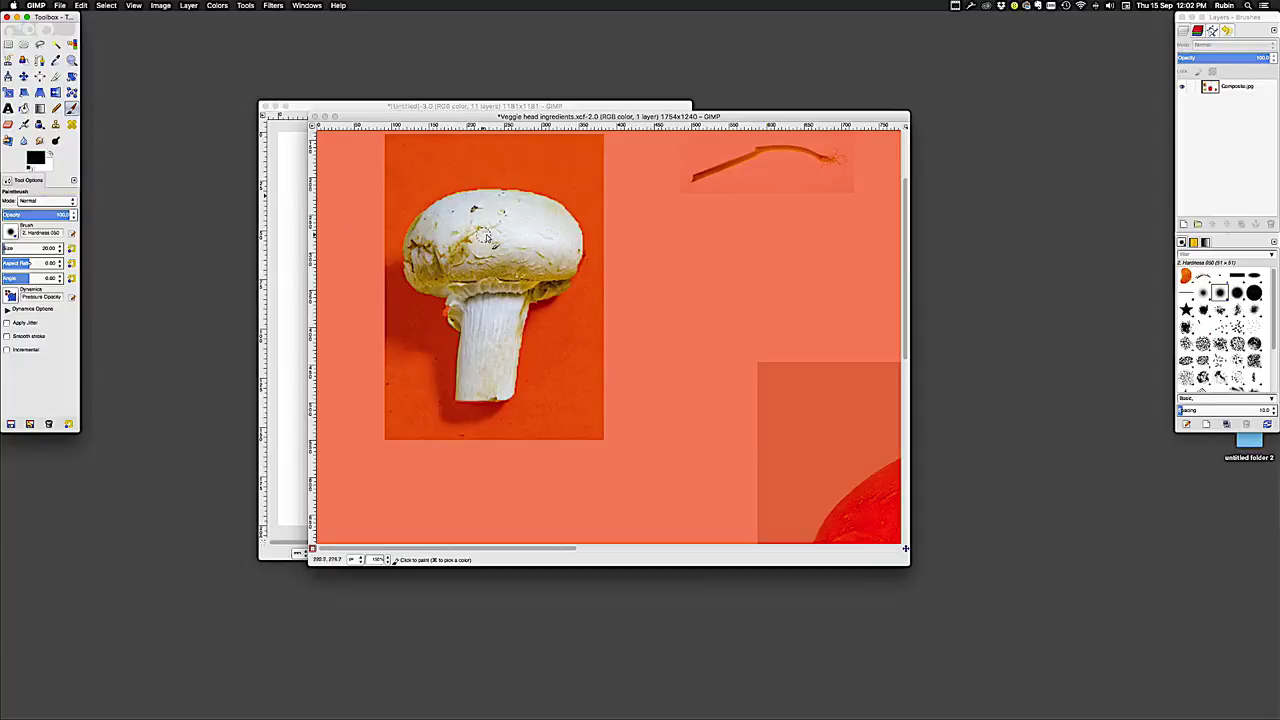
{"action": "mouse_move", "coordinate": [489, 232]}
{"action": "left_mouse_down"}
{"action": "mouse_move", "coordinate": [455, 242]}
{"action": "mouse_move", "coordinate": [518, 236]}
{"action": "mouse_move", "coordinate": [468, 244]}
{"action": "mouse_move", "coordinate": [484, 236]}
{"action": "left_mouse_up"}
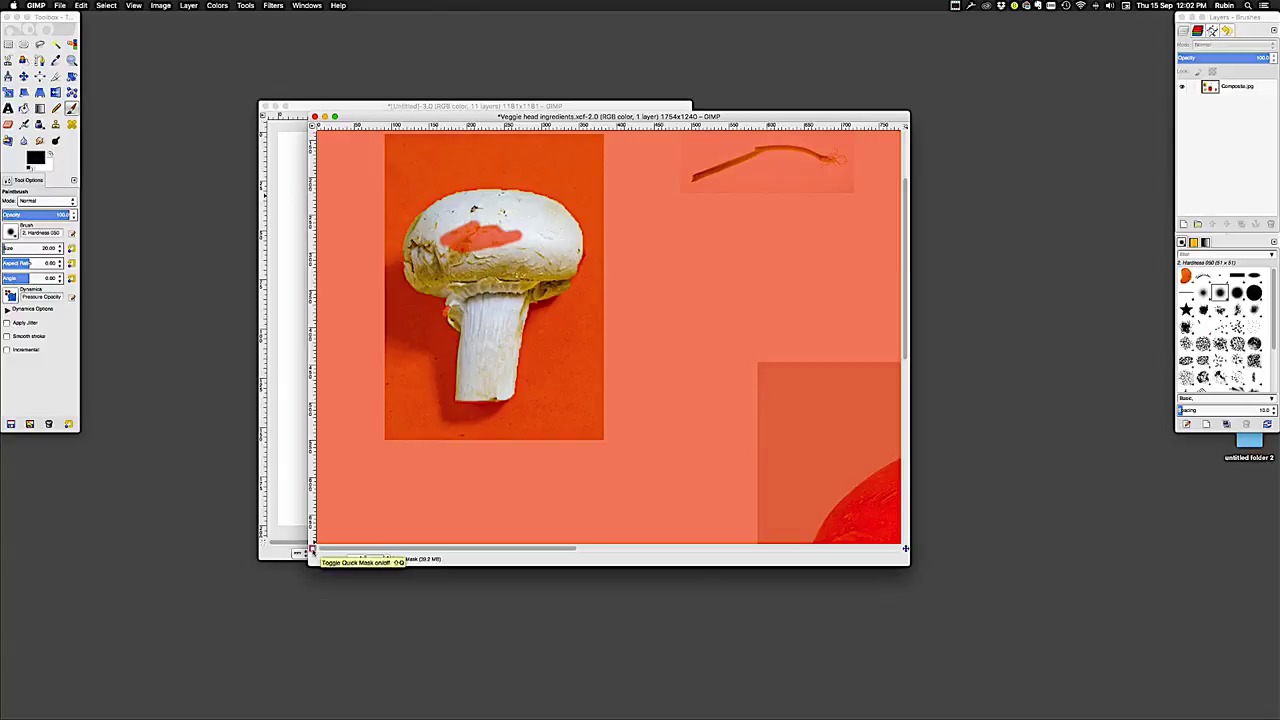
{"action": "left_click", "coordinate": [312, 549]}
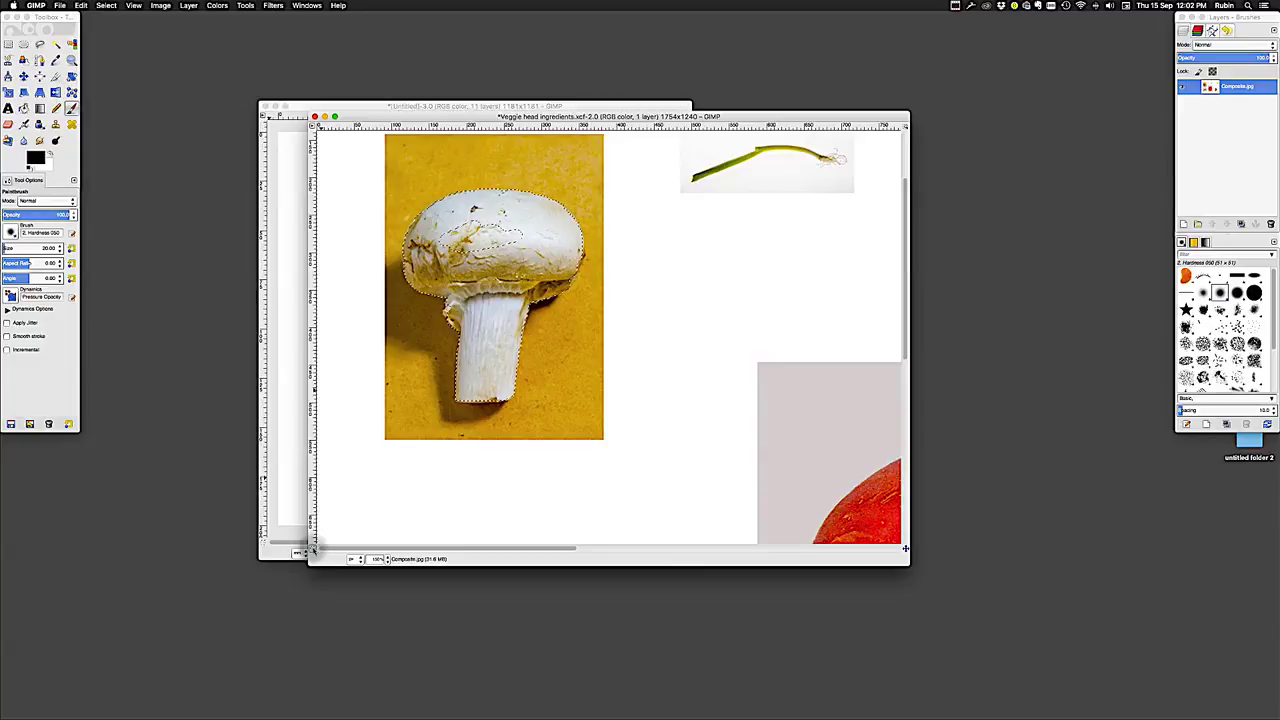
Reopen the Quick Mask, erase the painted patch from the mushroom cap with the Eraser, and return to the selection view
{"action": "left_click", "coordinate": [311, 547]}
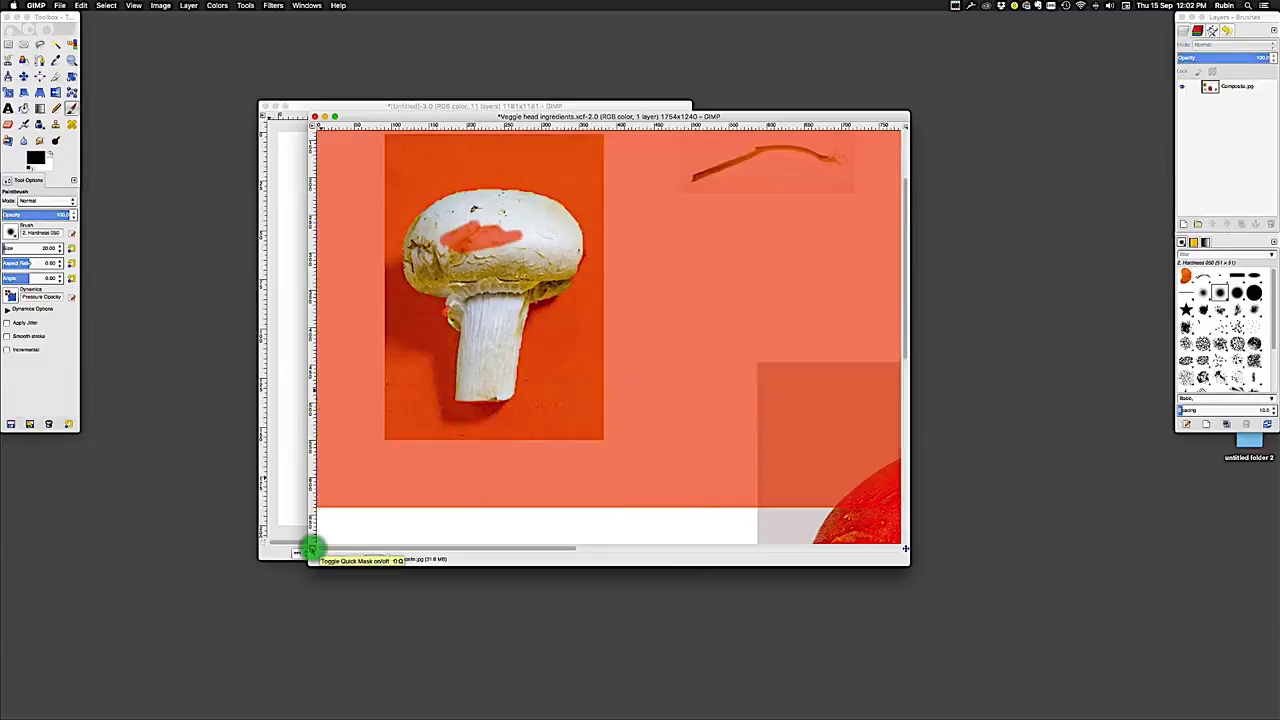
{"action": "left_click", "coordinate": [8, 124]}
{"action": "left_click", "coordinate": [451, 232]}
{"action": "mouse_move", "coordinate": [451, 232]}
{"action": "left_mouse_down"}
{"action": "mouse_move", "coordinate": [468, 244]}
{"action": "mouse_move", "coordinate": [458, 252]}
{"action": "mouse_move", "coordinate": [522, 236]}
{"action": "mouse_move", "coordinate": [470, 220]}
{"action": "mouse_move", "coordinate": [490, 226]}
{"action": "mouse_move", "coordinate": [470, 236]}
{"action": "mouse_move", "coordinate": [480, 240]}
{"action": "left_mouse_up"}
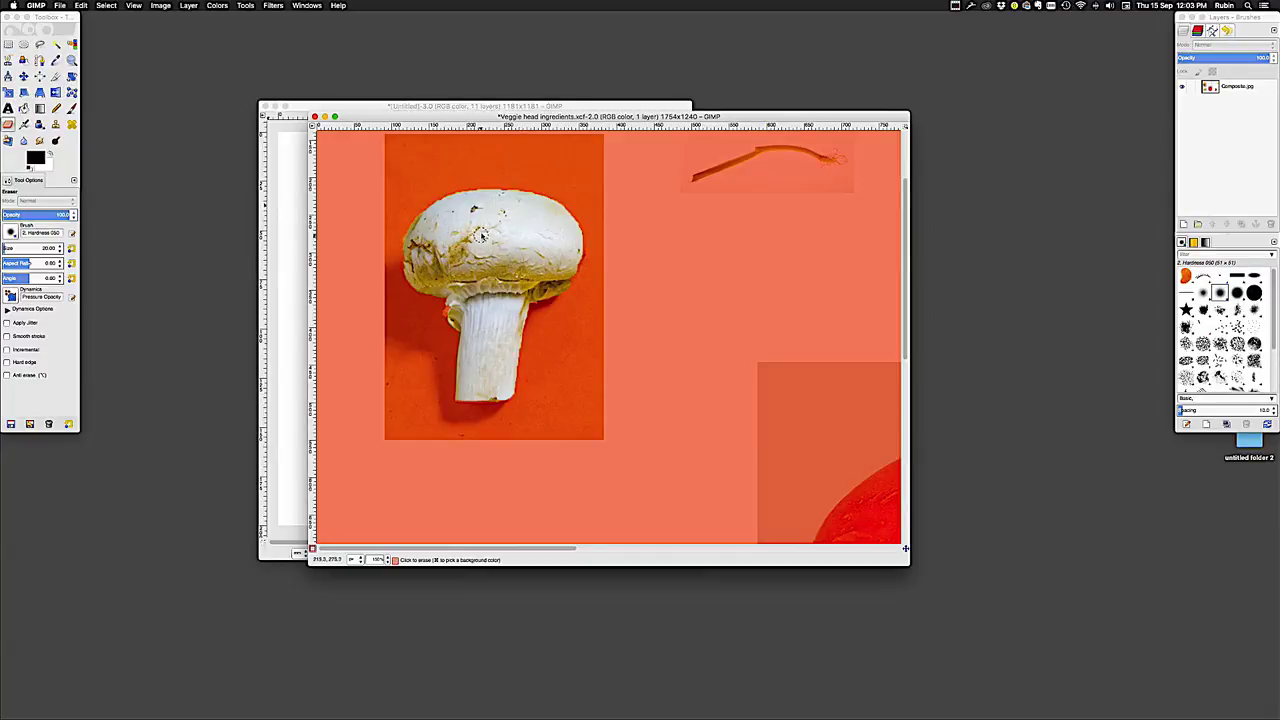
{"action": "left_click", "coordinate": [312, 548]}
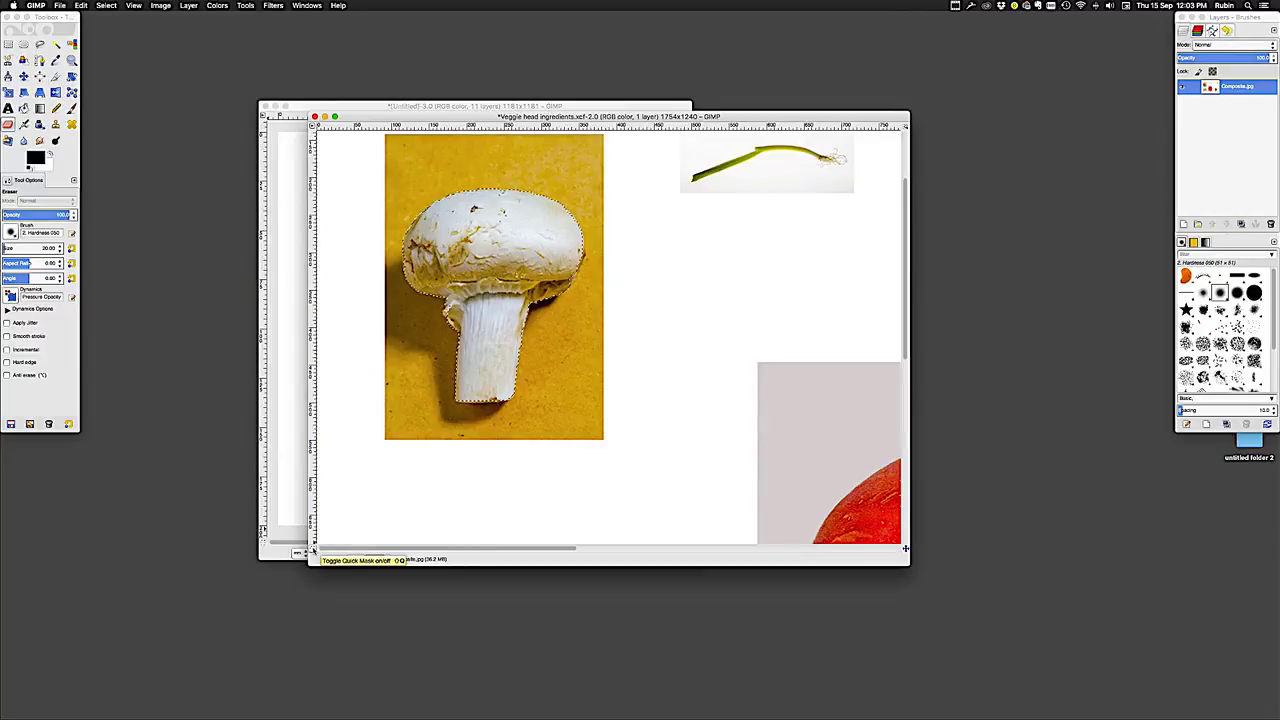
Erase the Quick Mask over the ragged flap at the stem's upper left to add it to the mushroom selection
{"action": "left_click", "coordinate": [312, 548]}
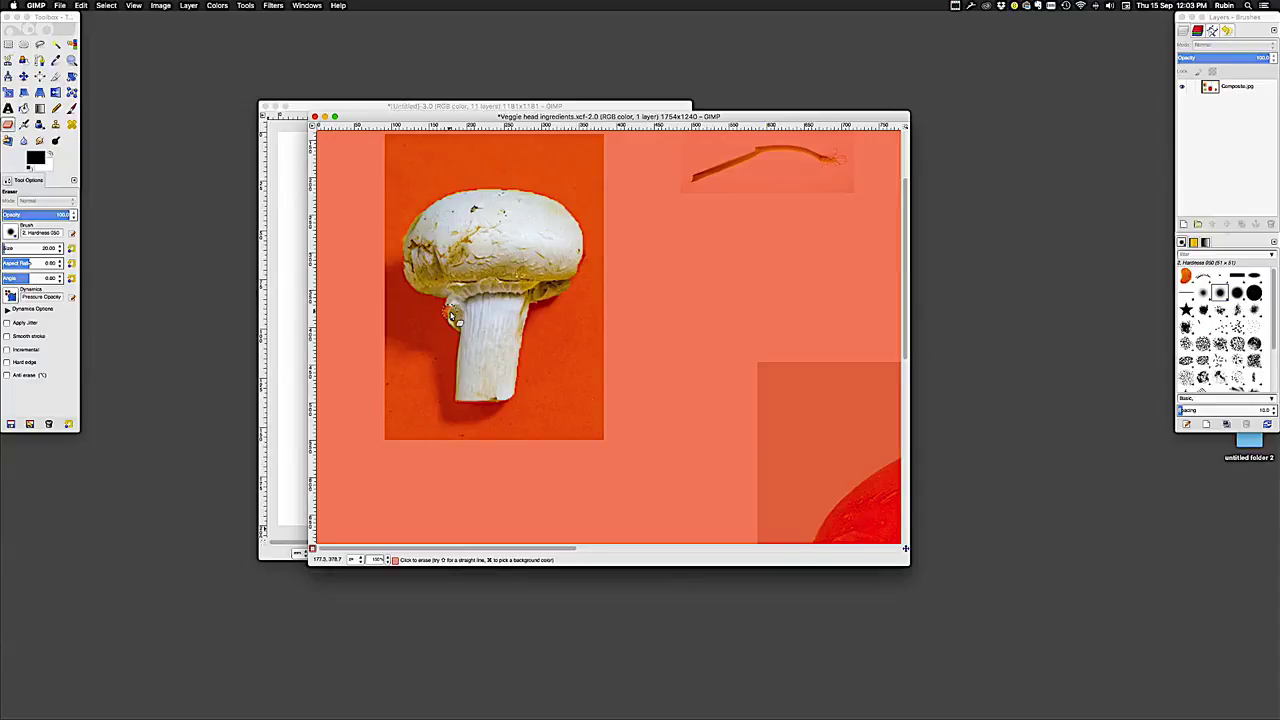
{"action": "left_click", "coordinate": [455, 318]}
{"action": "left_click", "coordinate": [454, 319]}
{"action": "left_click", "coordinate": [312, 548]}
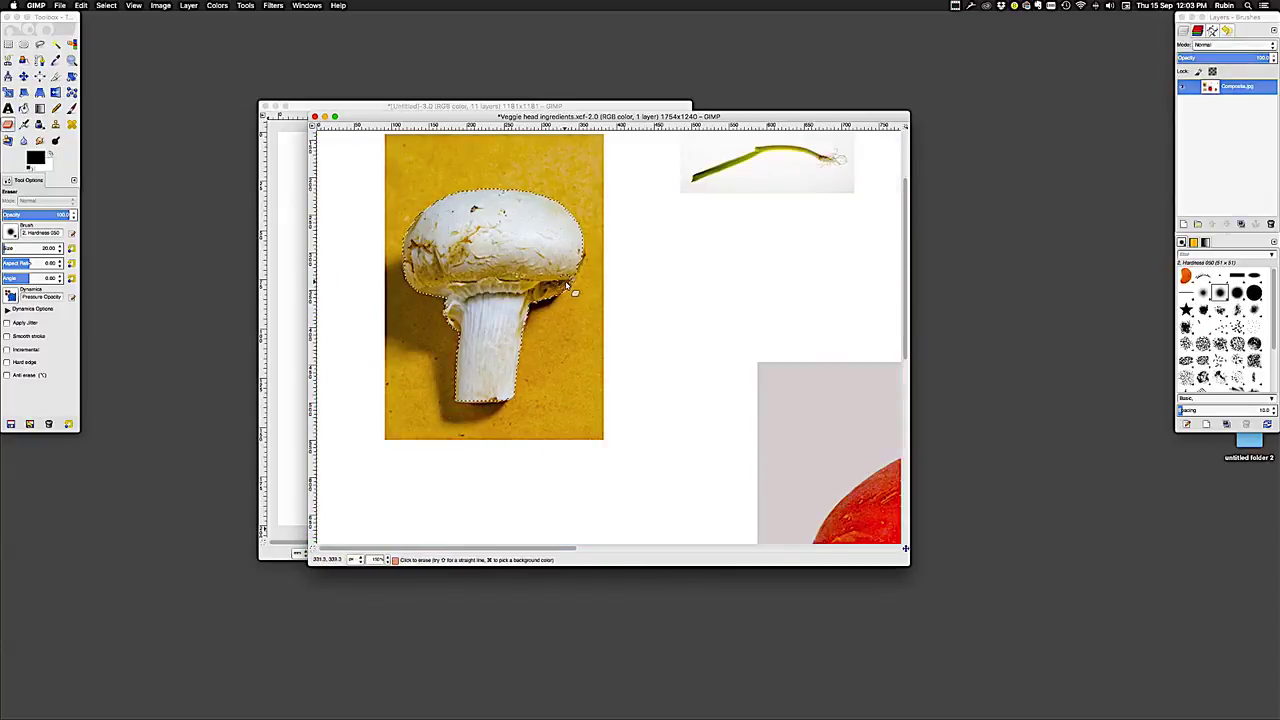
Erase the Quick Mask at the cap's lower right edge to refine the mushroom selection, and switch back to the selection view
{"action": "left_click", "coordinate": [312, 548]}
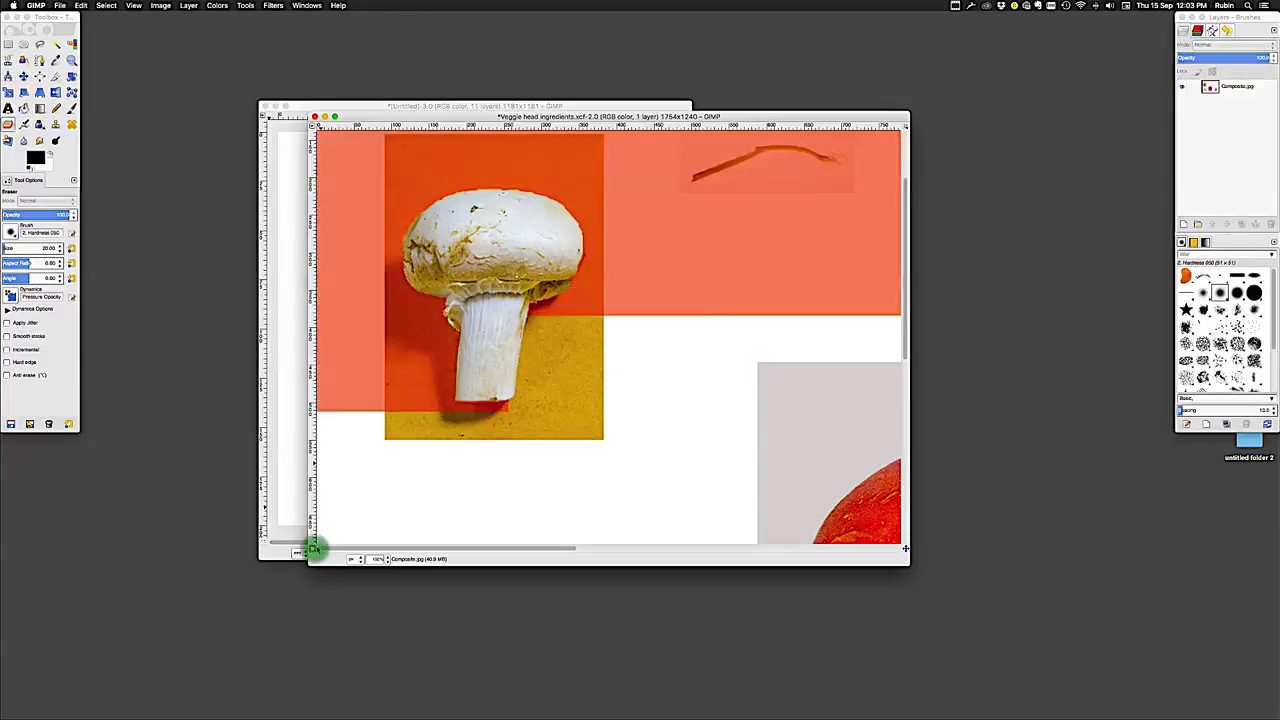
{"action": "left_click", "coordinate": [569, 281]}
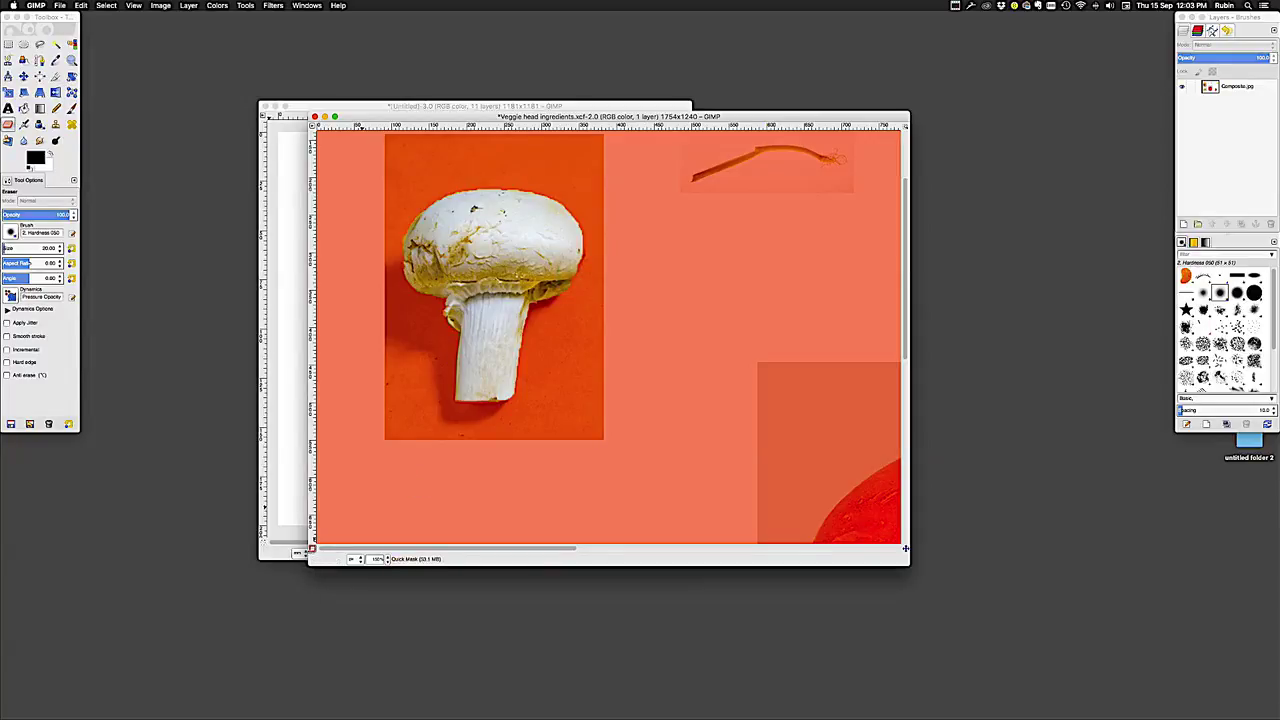
{"action": "left_click", "coordinate": [312, 548]}
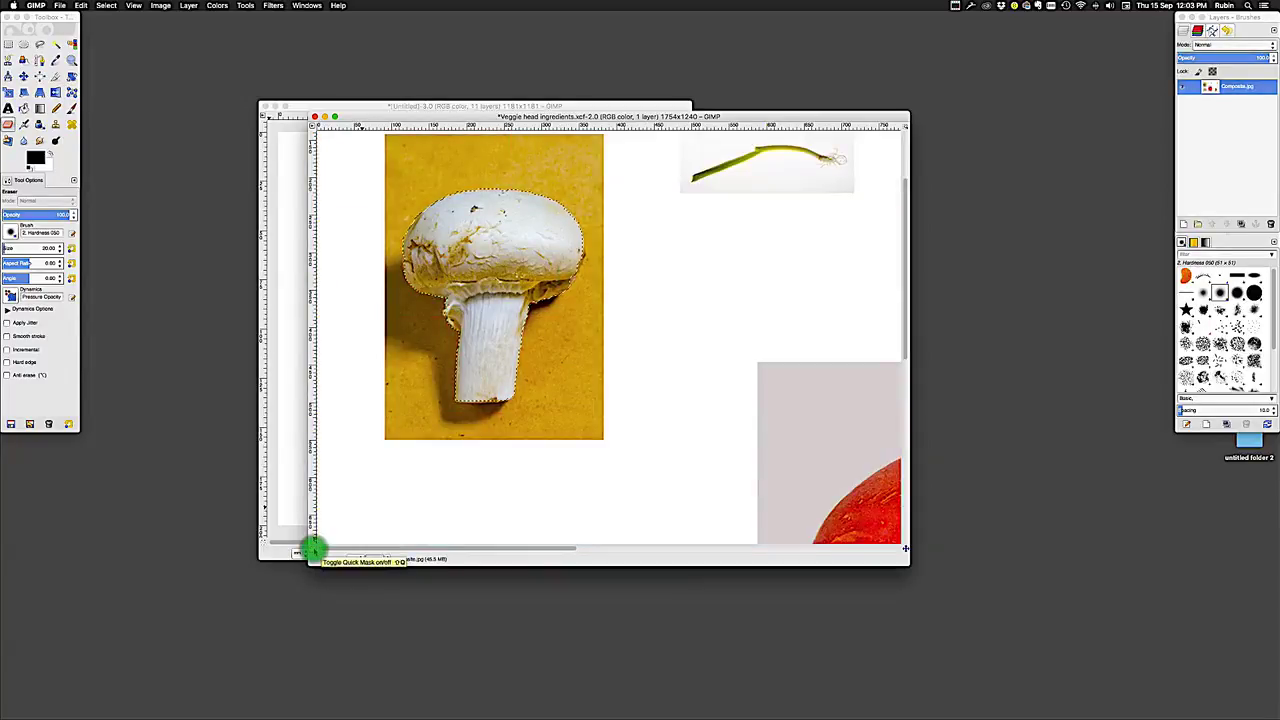
Reopen the Quick Mask, erase a last spot under the cap's lower right rim, and return to the mushroom selection
{"action": "left_click", "coordinate": [312, 548]}
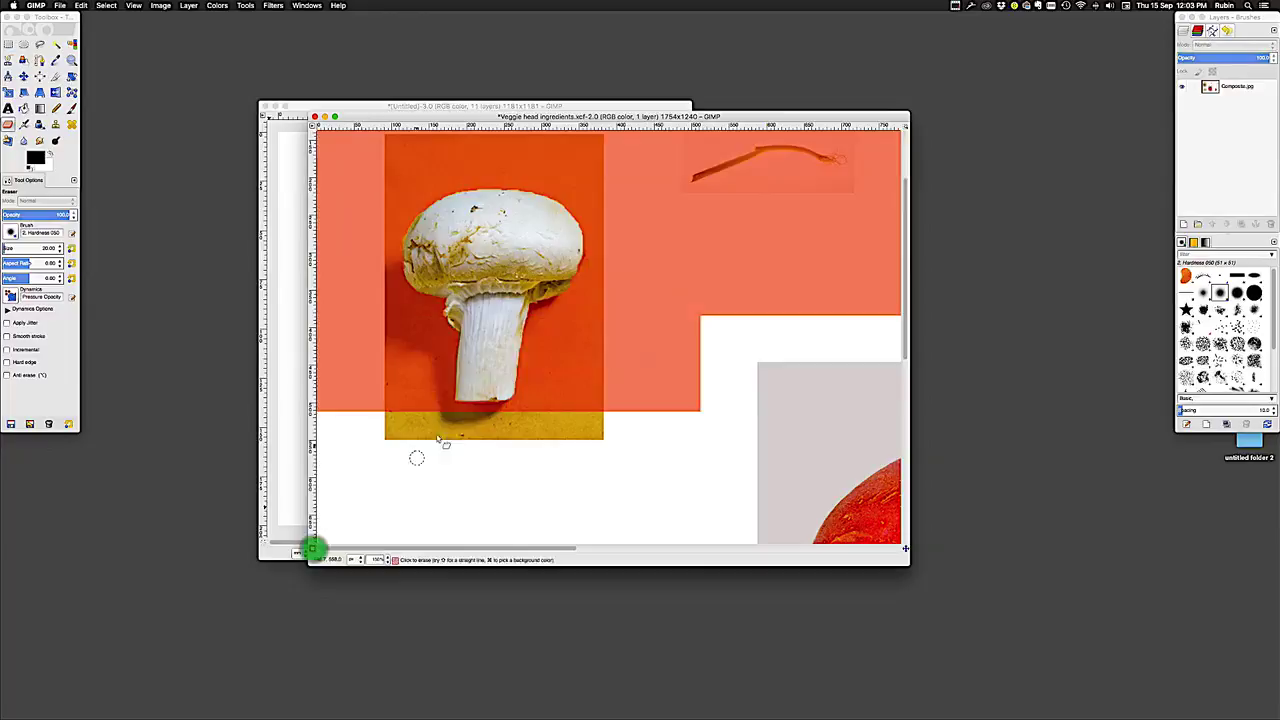
{"action": "left_click", "coordinate": [571, 281]}
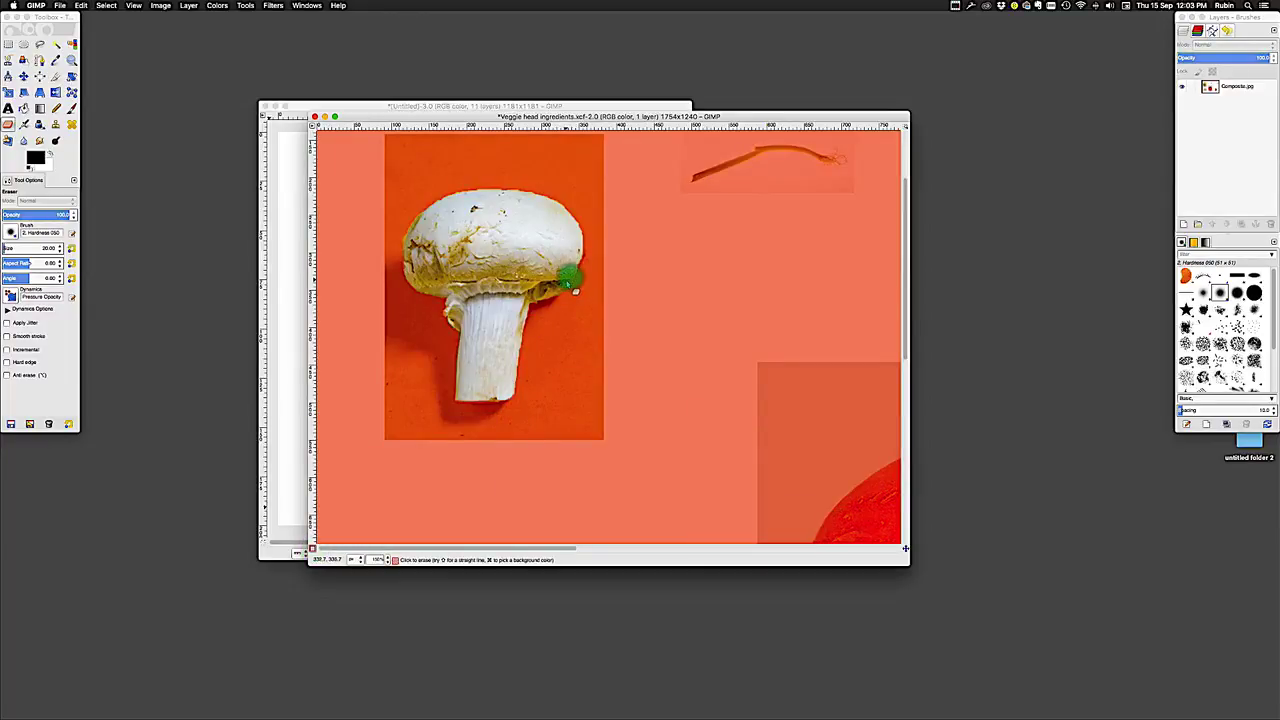
{"action": "left_click", "coordinate": [312, 549]}
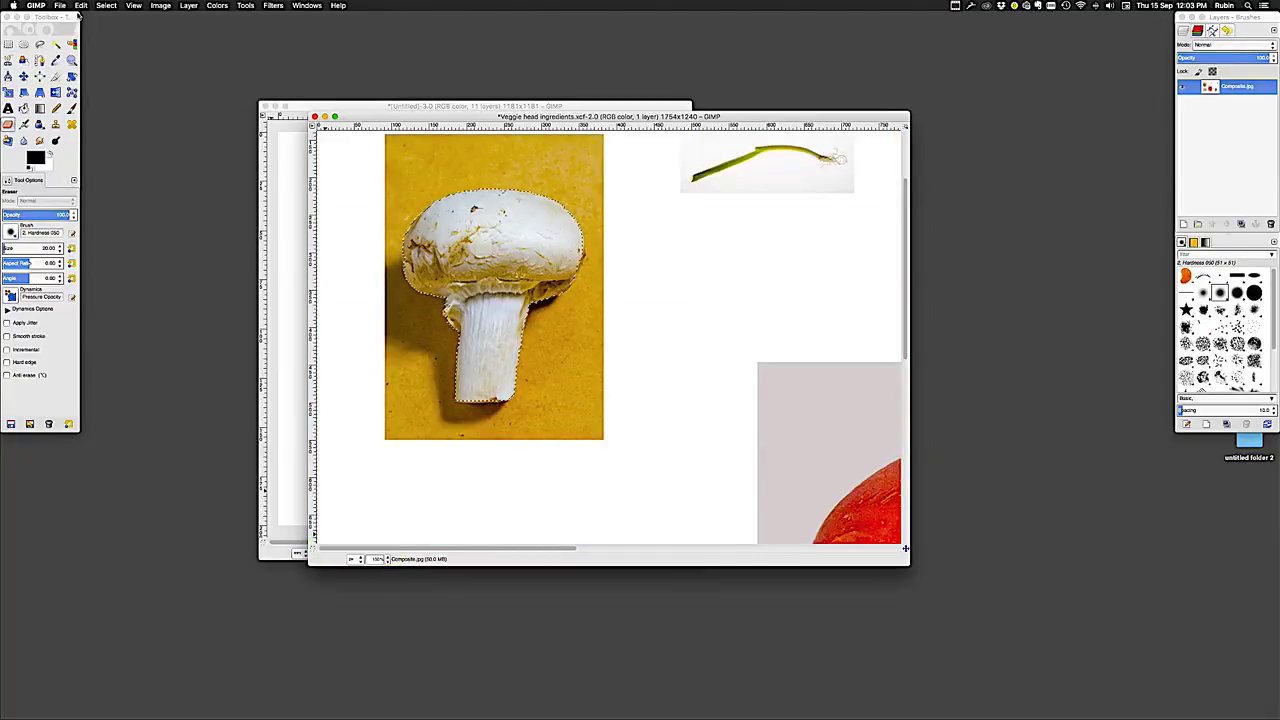
Copy the selected mushroom, paste it into the composite image as a new layer, and move it above the potato head
{"action": "key", "text": "ctrl"}
{"action": "key", "text": "ctrl+c"}
{"action": "left_click", "coordinate": [305, 106]}
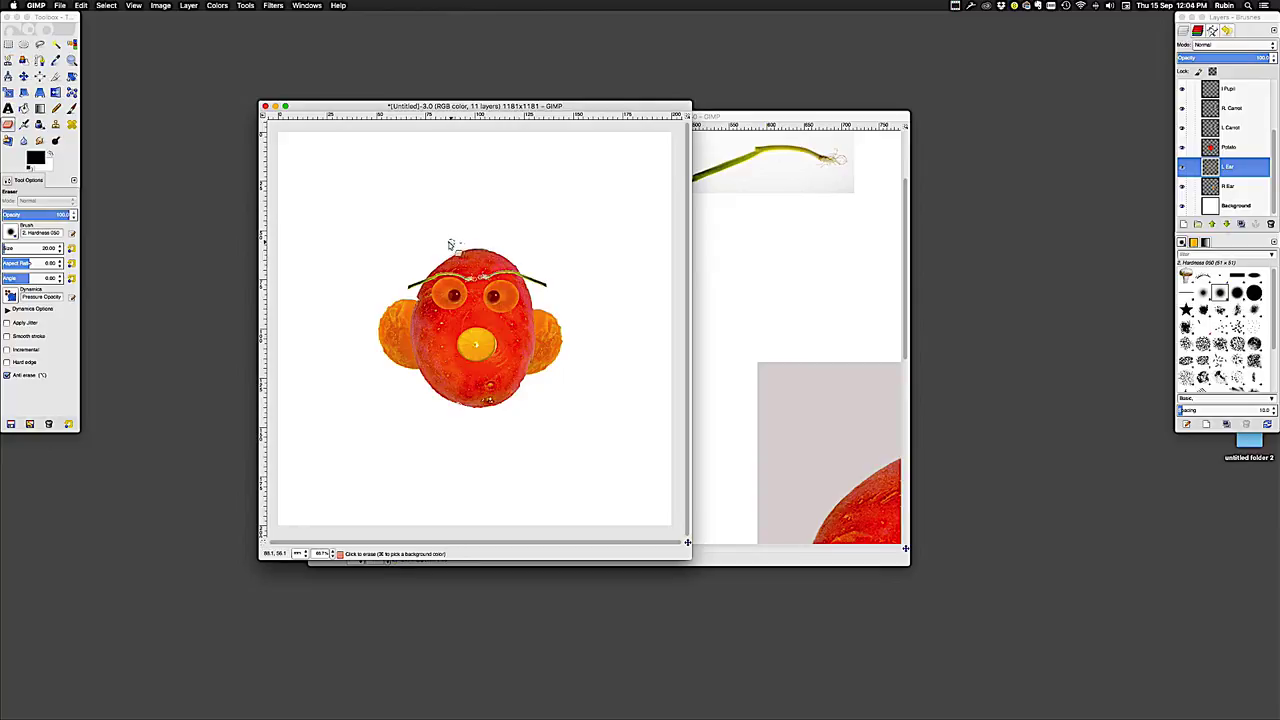
{"action": "left_click", "coordinate": [78, 5]}
{"action": "mouse_move", "coordinate": [114, 112]}
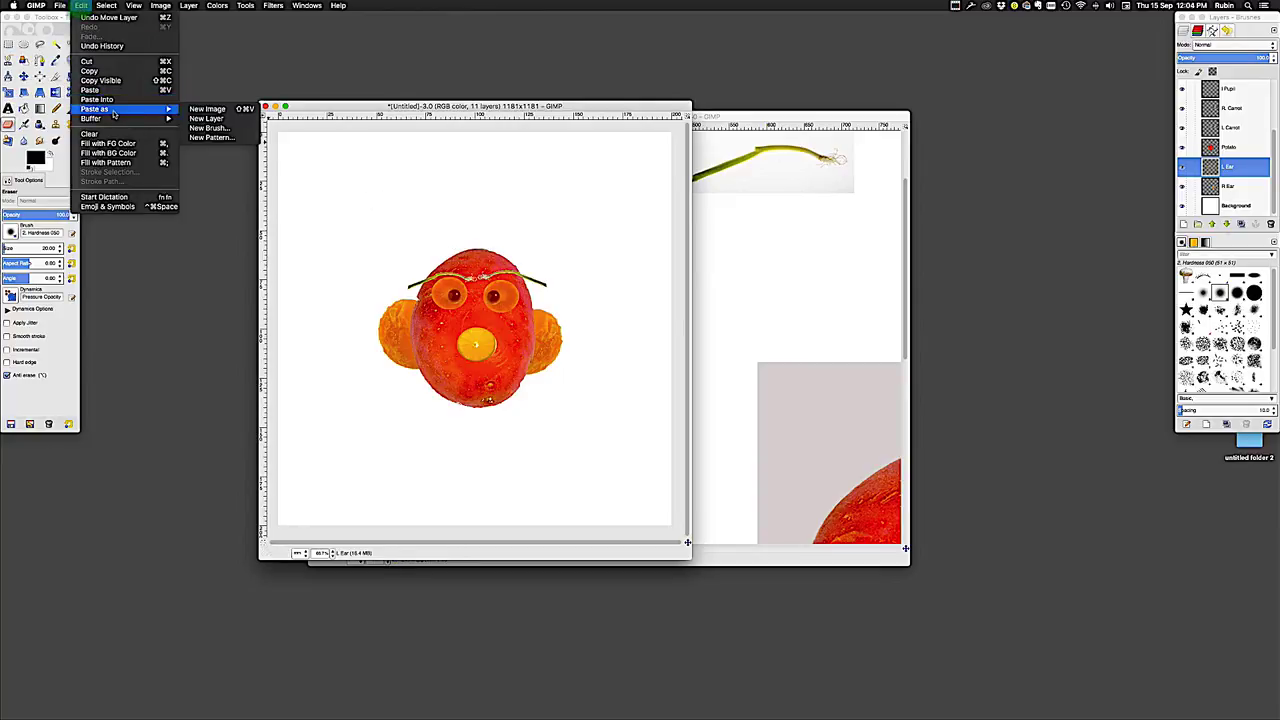
{"action": "left_click", "coordinate": [236, 120]}
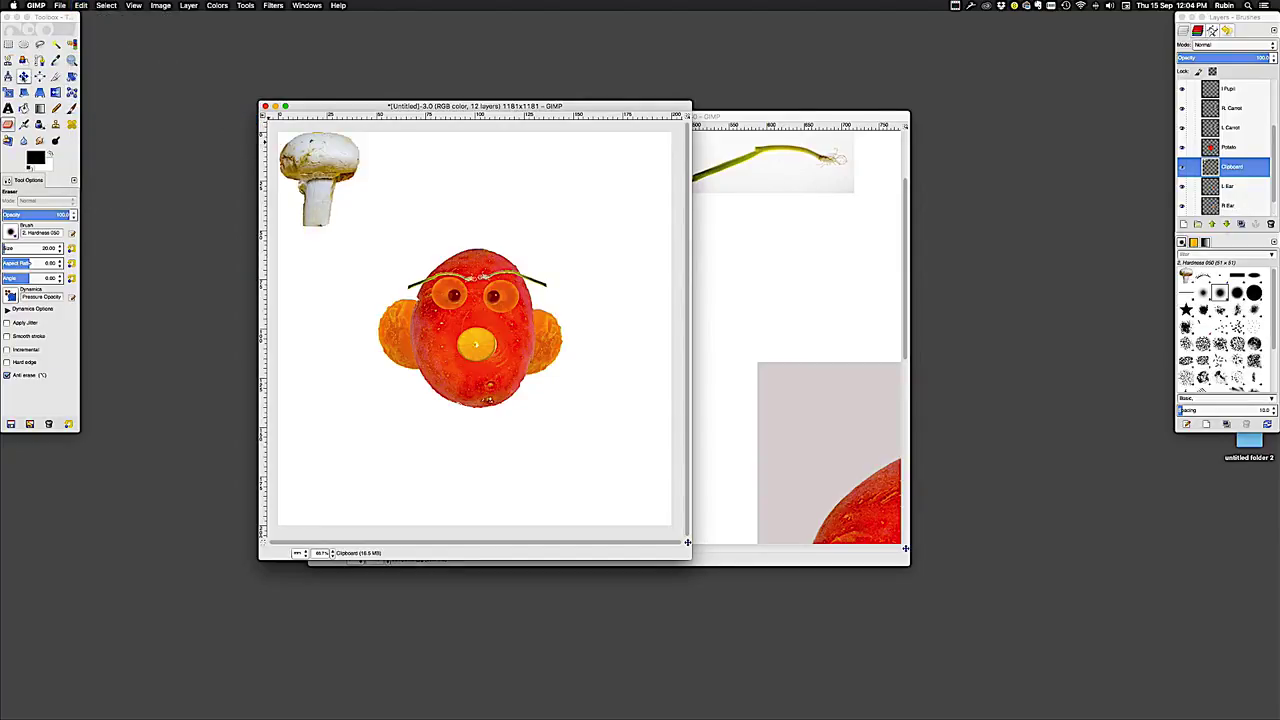
{"action": "left_click", "coordinate": [23, 76]}
{"action": "left_click_drag", "start_coordinate": [310, 160], "coordinate": [478, 216]}
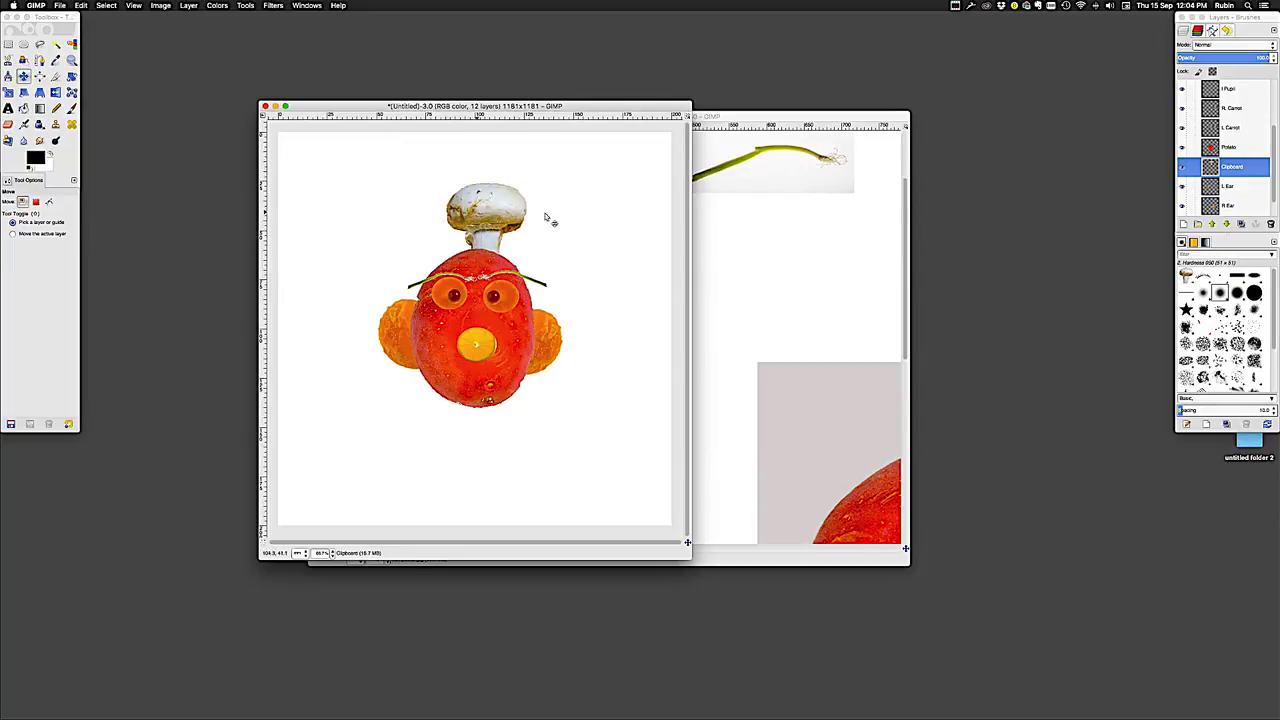
Rename the pasted mushroom layer as Hat and raise it to the top of the layer stack
{"action": "left_click", "coordinate": [1238, 168]}
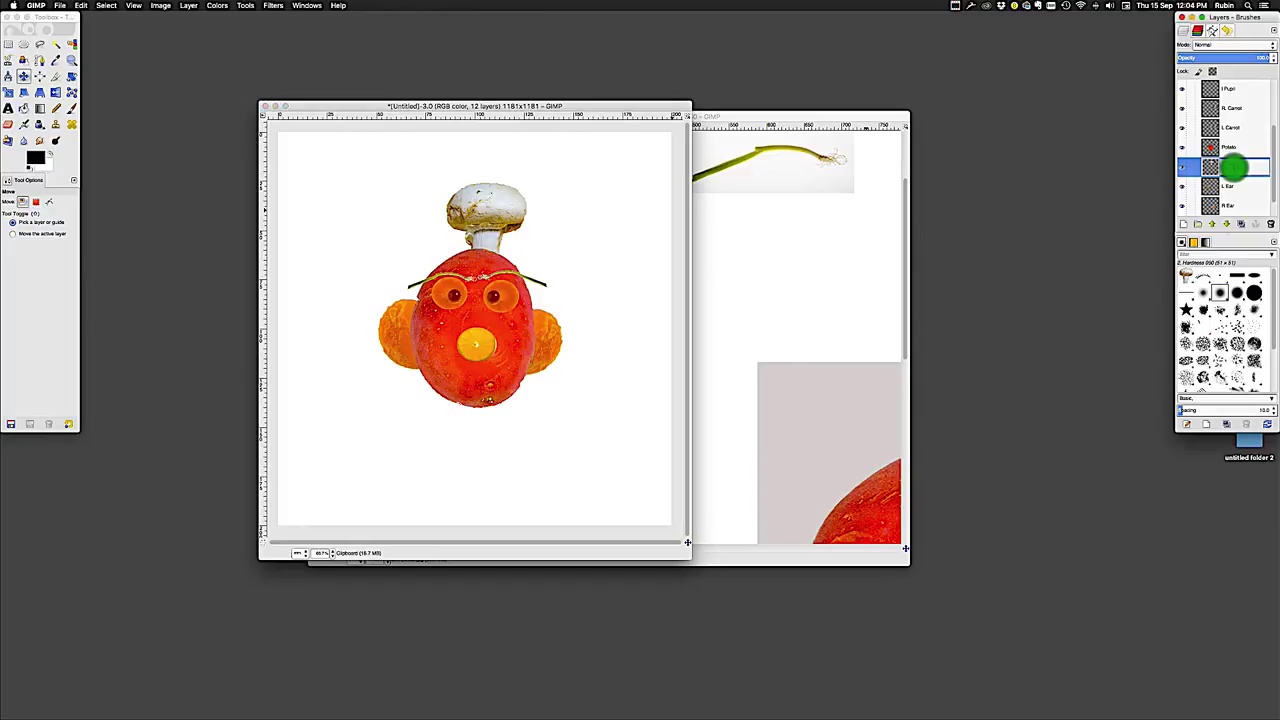
{"action": "type", "text": "Hat"}
{"action": "key", "text": "Return"}
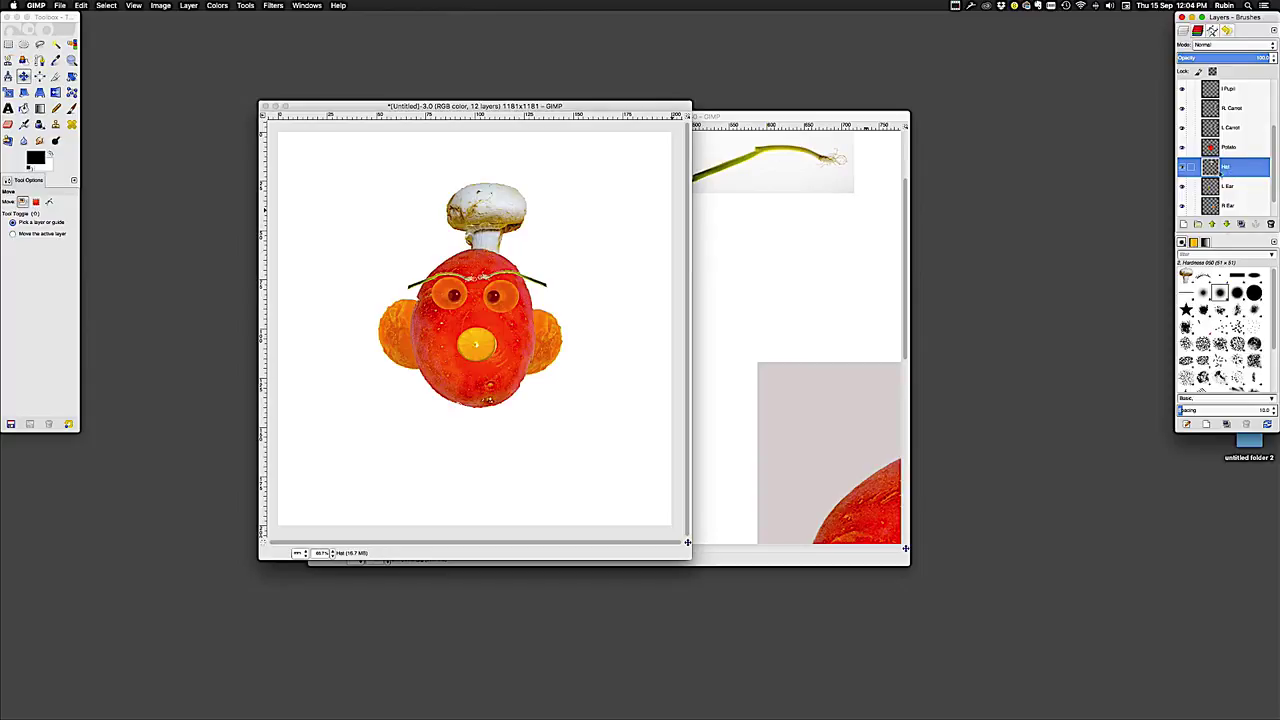
{"action": "left_click_drag", "start_coordinate": [1210, 170], "coordinate": [1213, 88]}
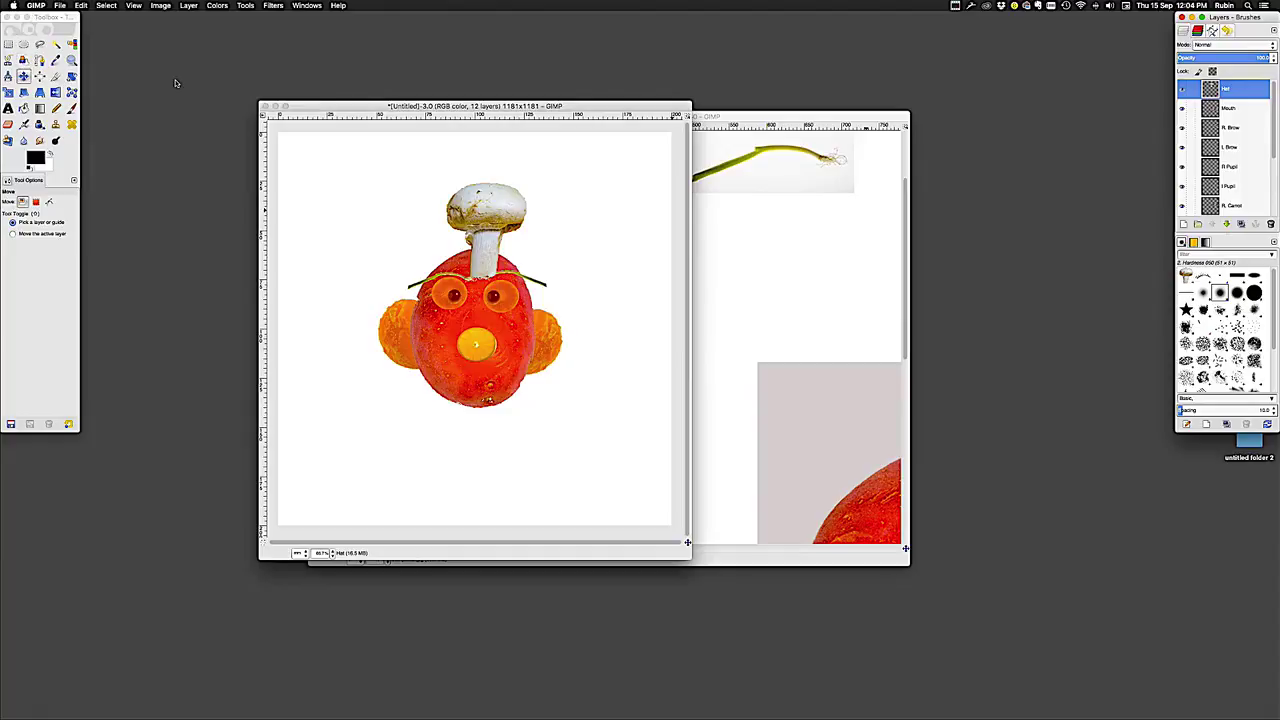
Lower the mushroom onto the forehead and erase its lower stem using the Hardness 100 brush at size 81
{"action": "left_click_drag", "start_coordinate": [486, 208], "coordinate": [486, 214]}
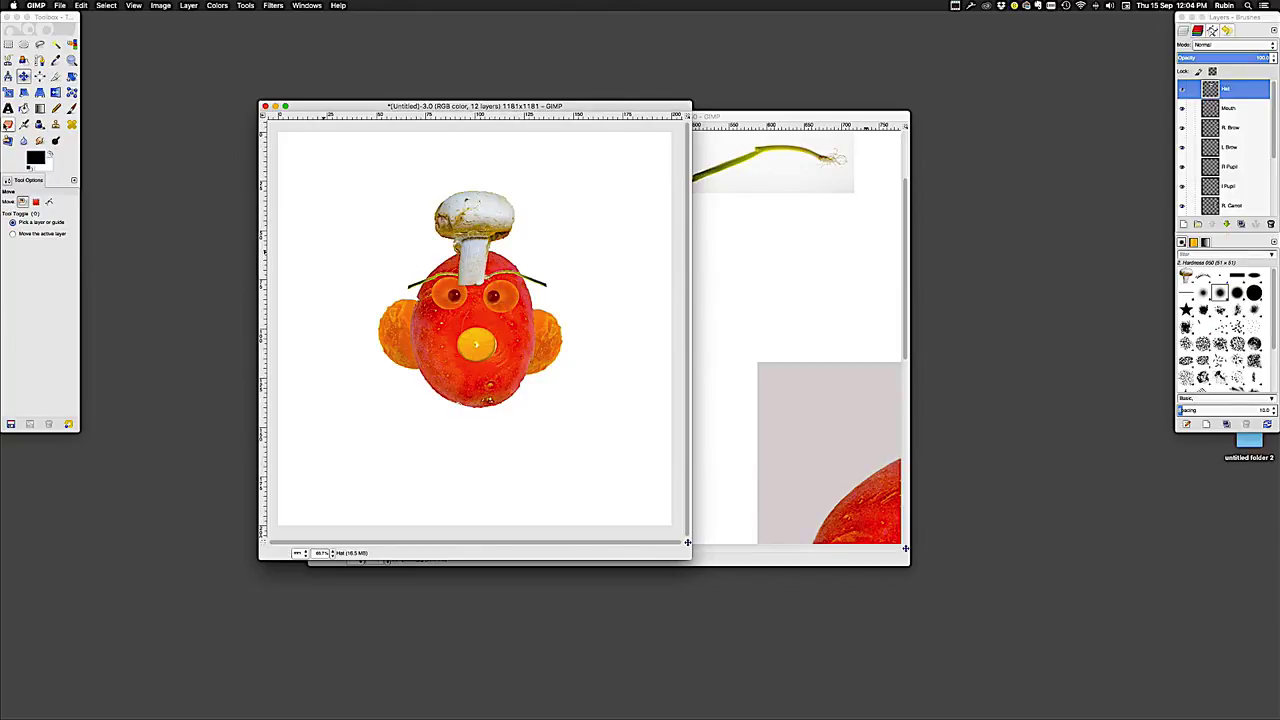
{"action": "left_click", "coordinate": [8, 124]}
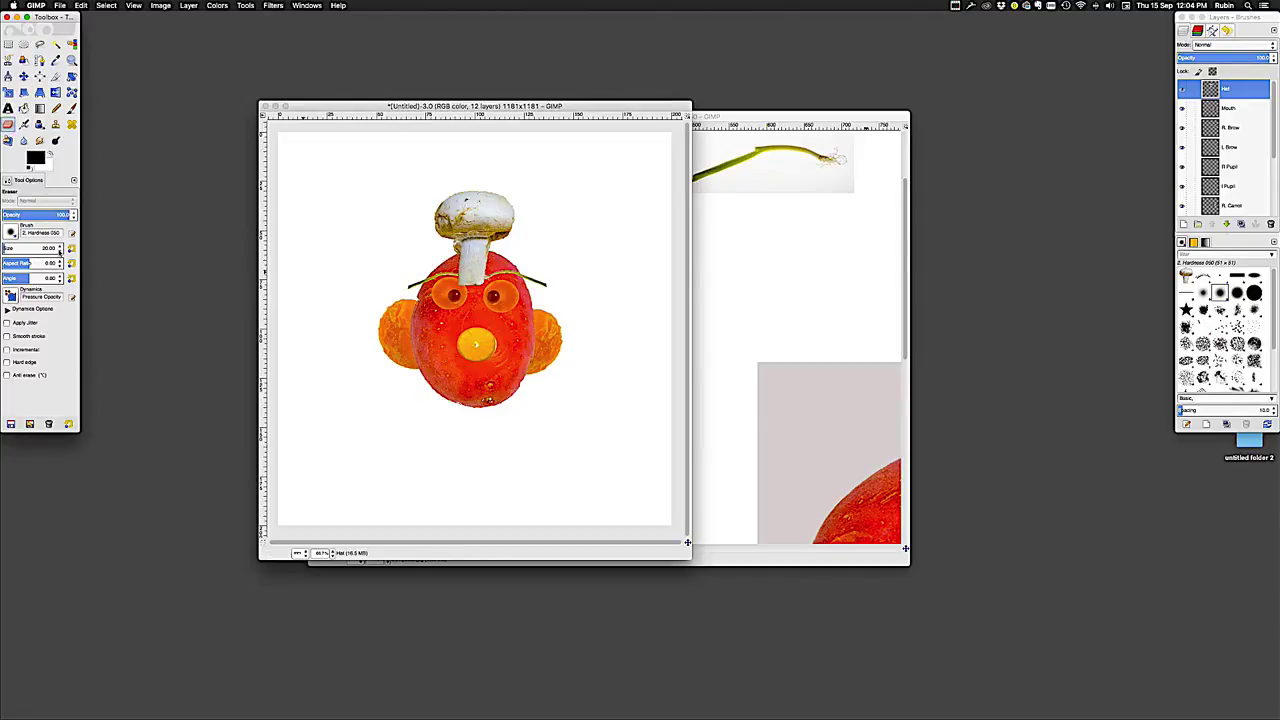
{"action": "left_click", "coordinate": [60, 247]}
{"action": "left_click", "coordinate": [11, 232]}
{"action": "left_click", "coordinate": [48, 261]}
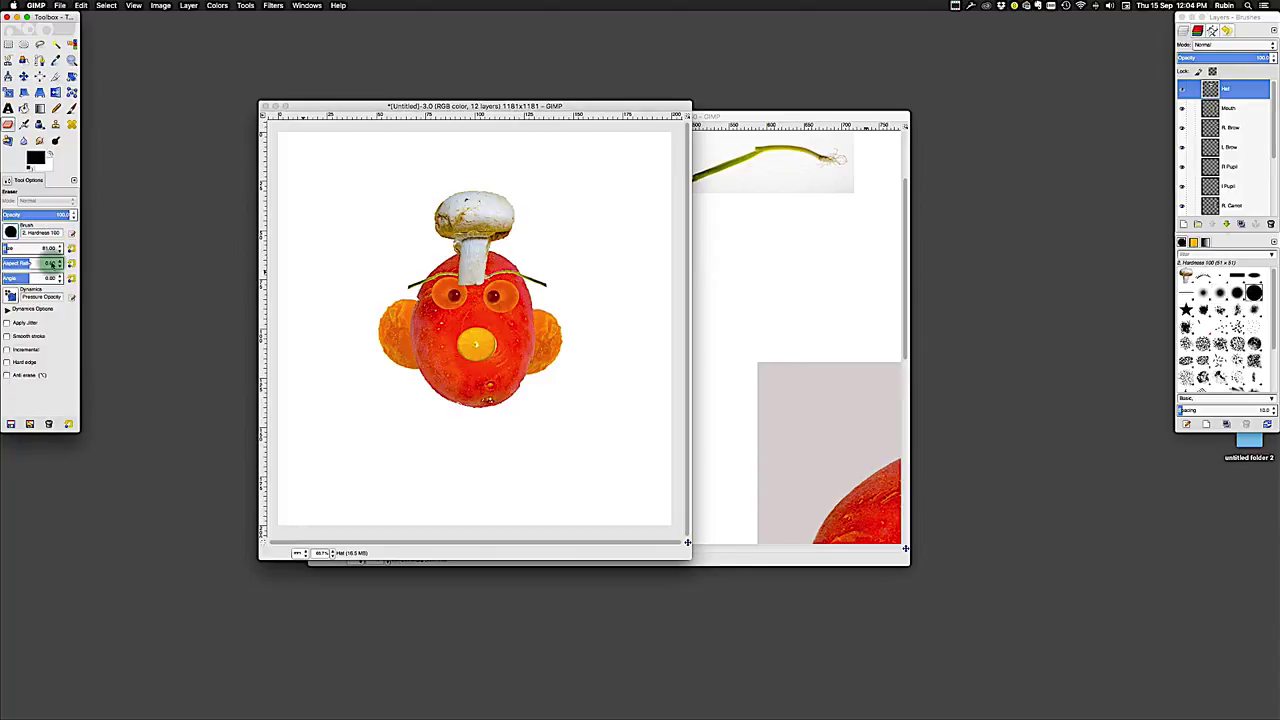
{"action": "left_click", "coordinate": [462, 265]}
{"action": "mouse_move", "coordinate": [466, 266]}
{"action": "left_mouse_down"}
{"action": "mouse_move", "coordinate": [452, 256]}
{"action": "mouse_move", "coordinate": [481, 271]}
{"action": "left_mouse_up"}
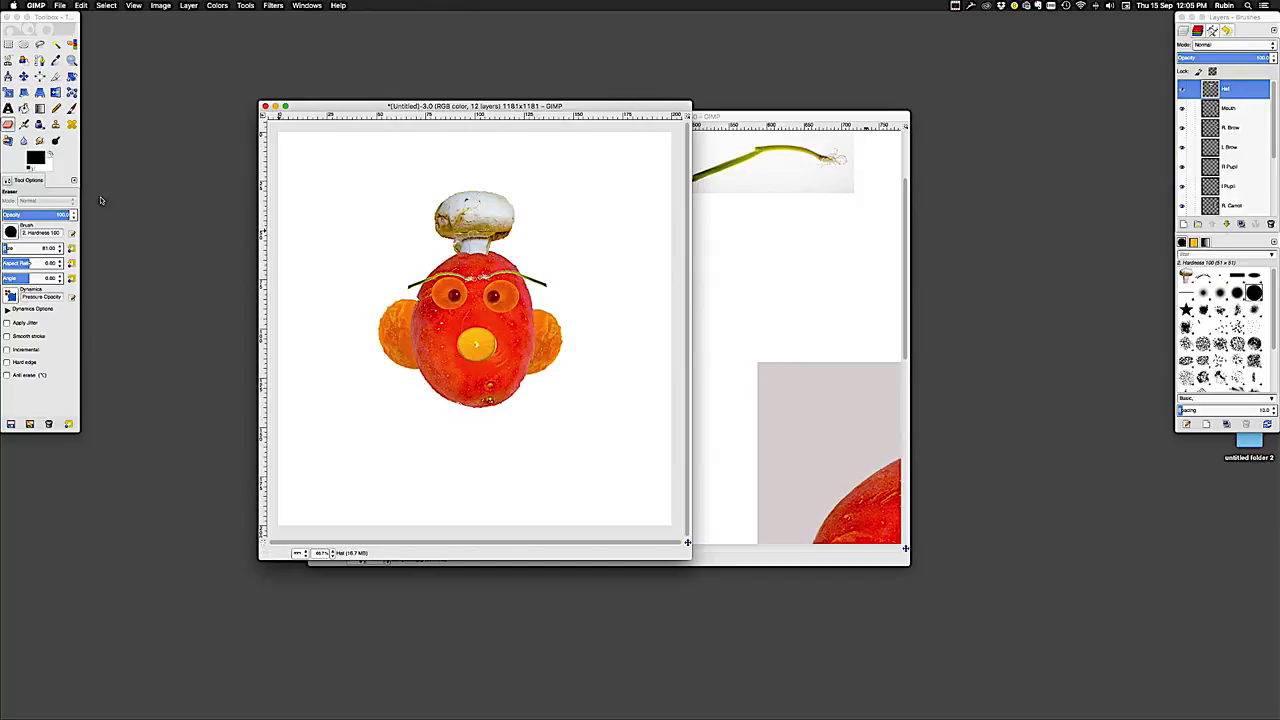
Rotate the Hat layer about 25 degrees counterclockwise and move it slightly down so it sits tilted on the potato
{"action": "left_click", "coordinate": [71, 77]}
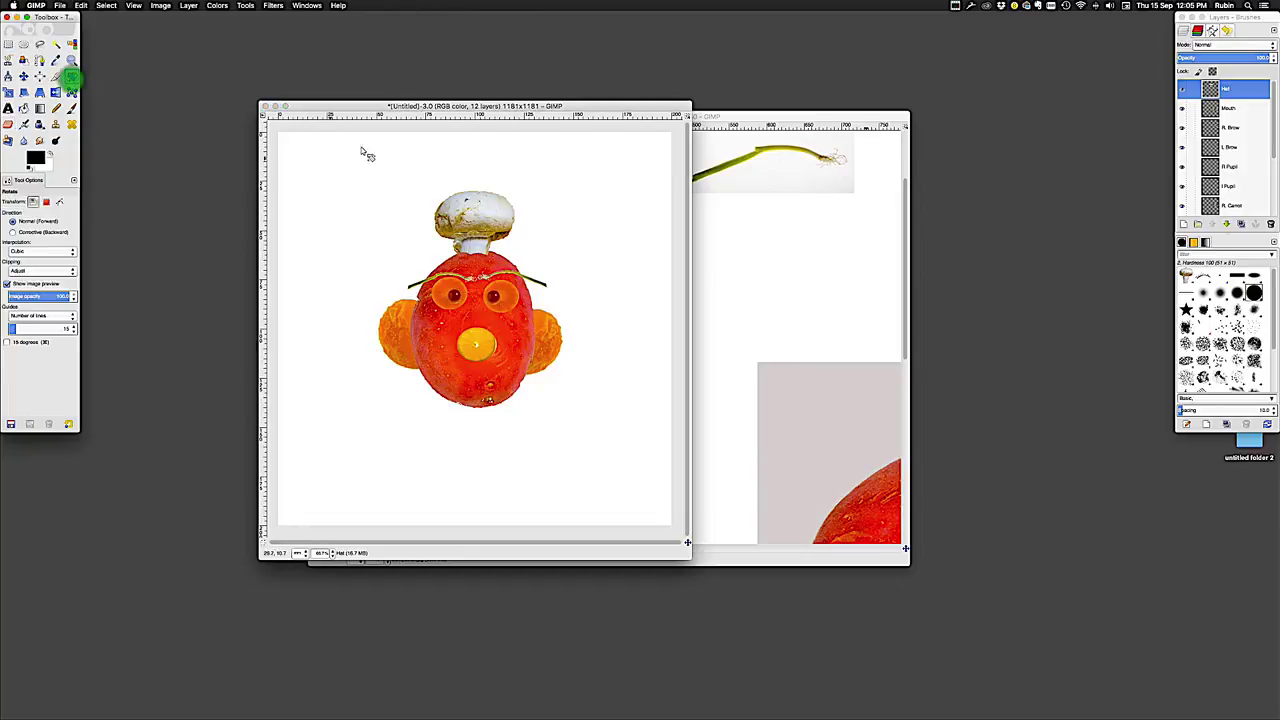
{"action": "mouse_move", "coordinate": [466, 220]}
{"action": "left_mouse_down"}
{"action": "mouse_move", "coordinate": [450, 207]}
{"action": "mouse_move", "coordinate": [482, 213]}
{"action": "left_mouse_up"}
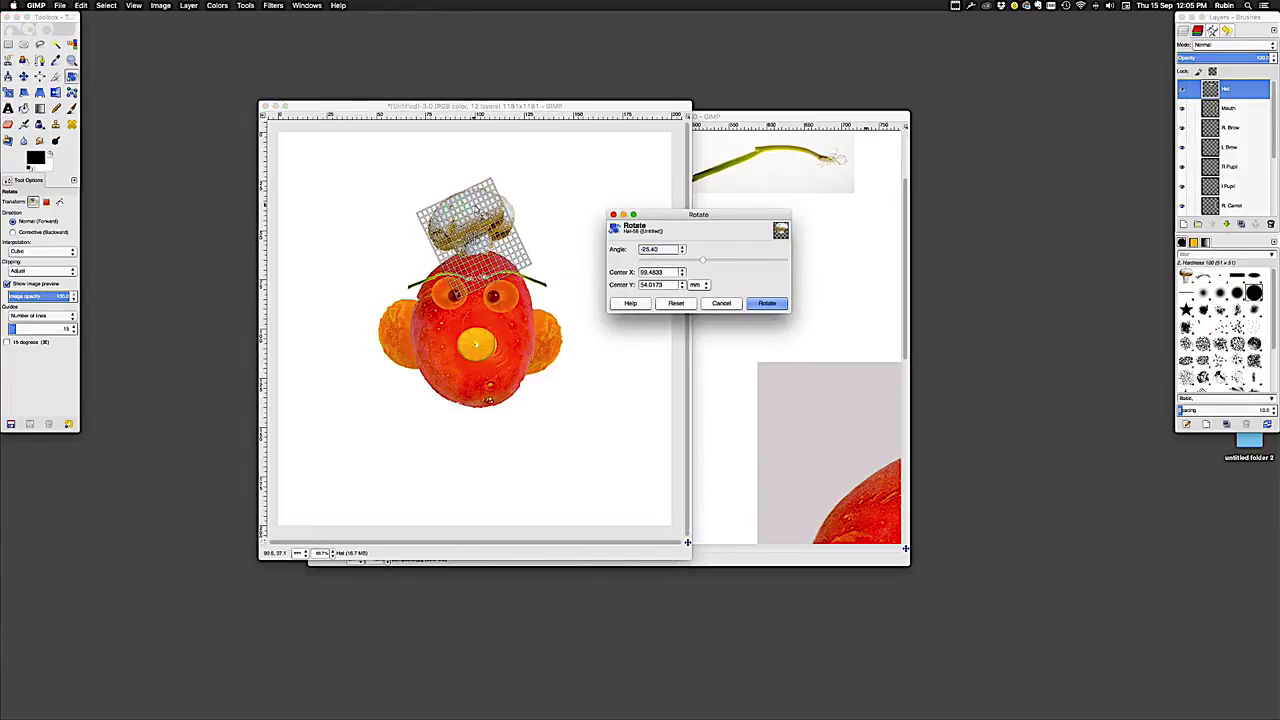
{"action": "left_click", "coordinate": [767, 303]}
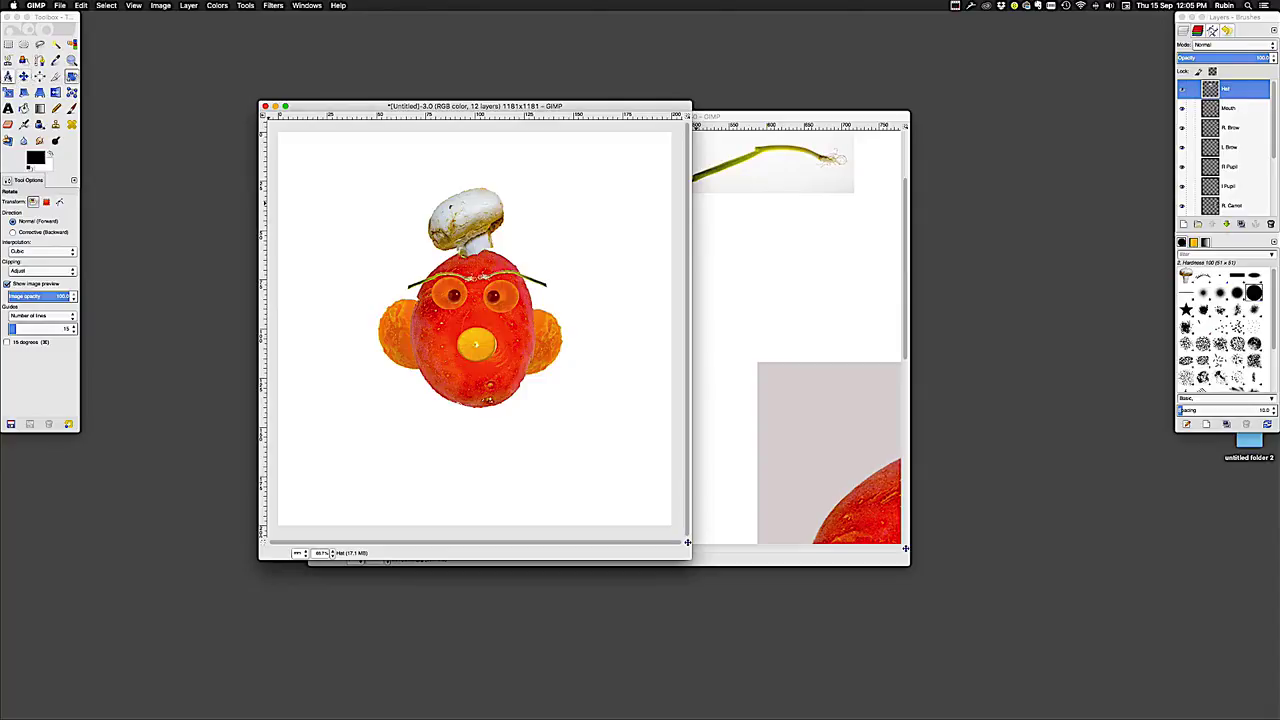
{"action": "left_click", "coordinate": [25, 75]}
{"action": "left_click_drag", "start_coordinate": [474, 207], "coordinate": [468, 215]}
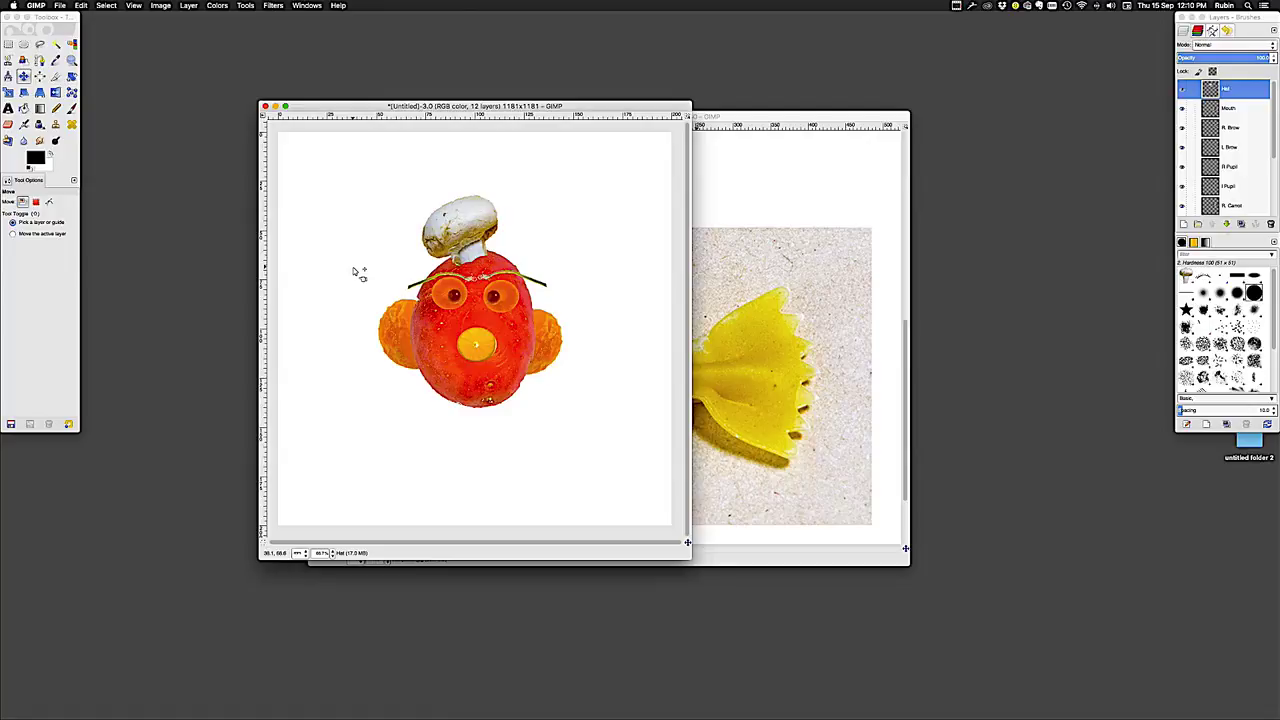
In the ingredients image, start a Free Select outline on the bow-tie pasta, tracing its upper edge from the left to the right corner
{"action": "left_click", "coordinate": [747, 119]}
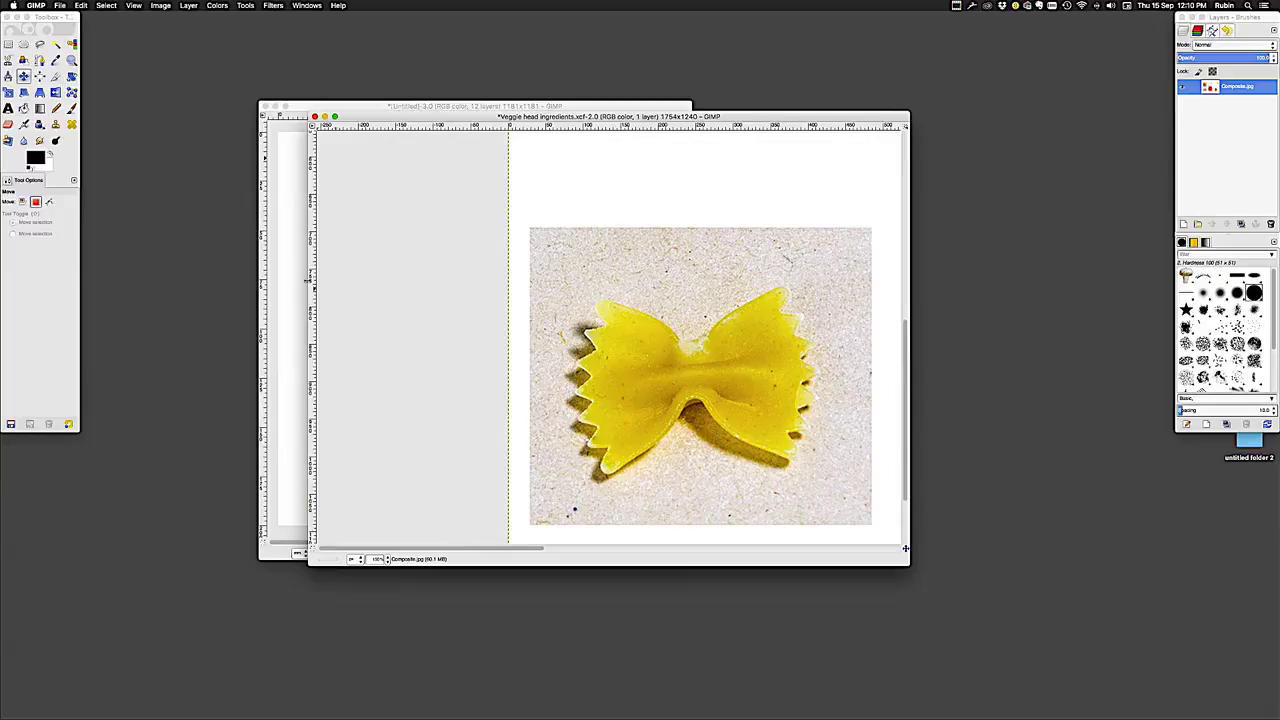
{"action": "left_click", "coordinate": [38, 45]}
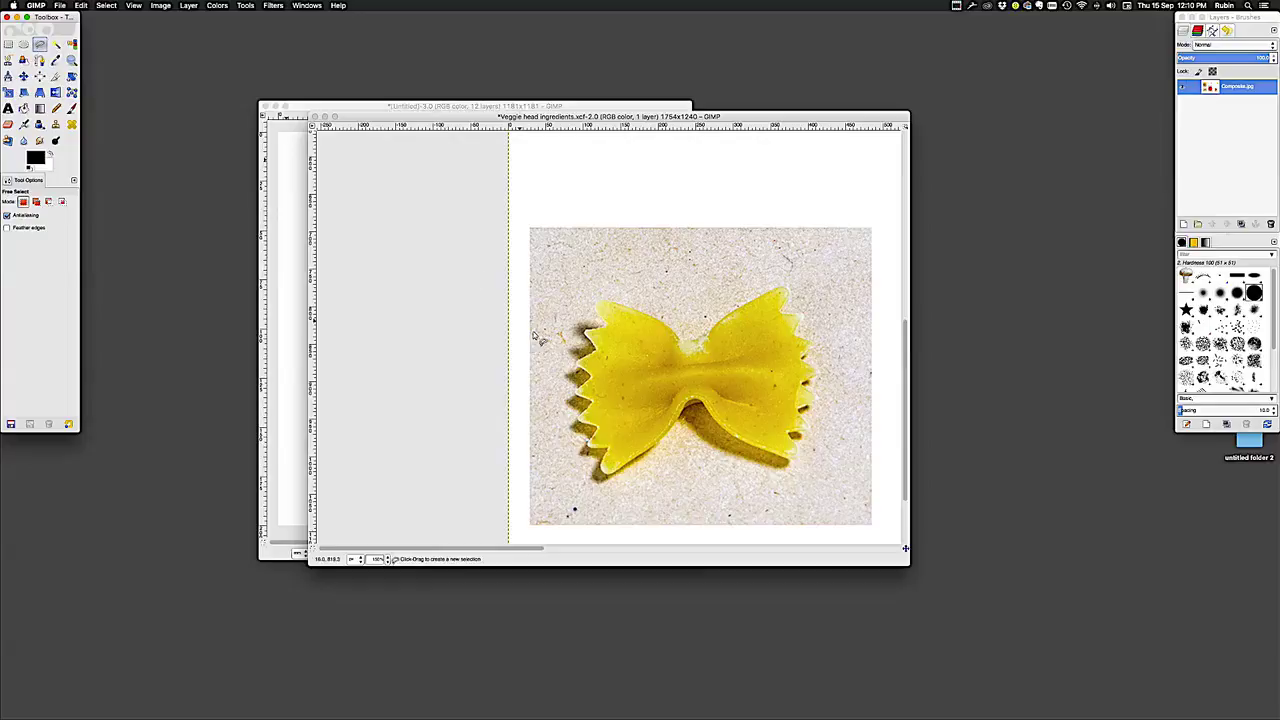
{"action": "scroll", "coordinate": [608, 329], "scroll_direction": "right", "scroll_amount": 5}
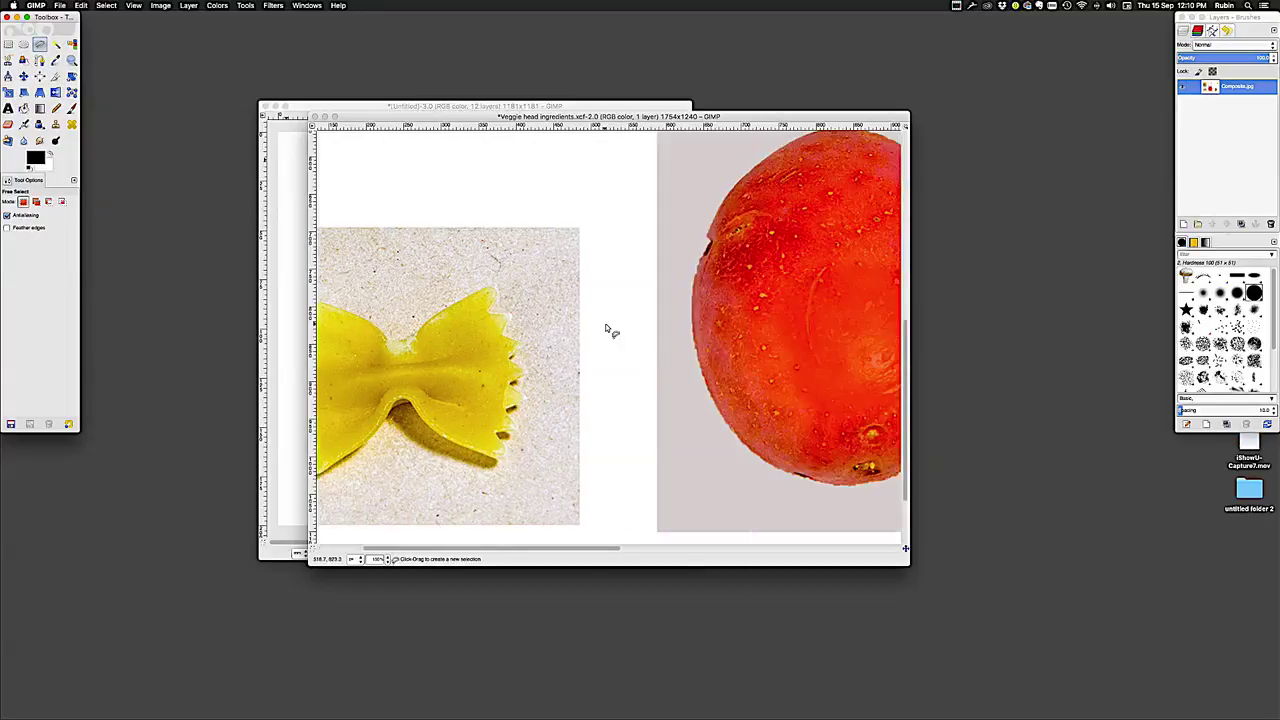
{"action": "scroll", "coordinate": [608, 329], "scroll_direction": "left", "scroll_amount": 2}
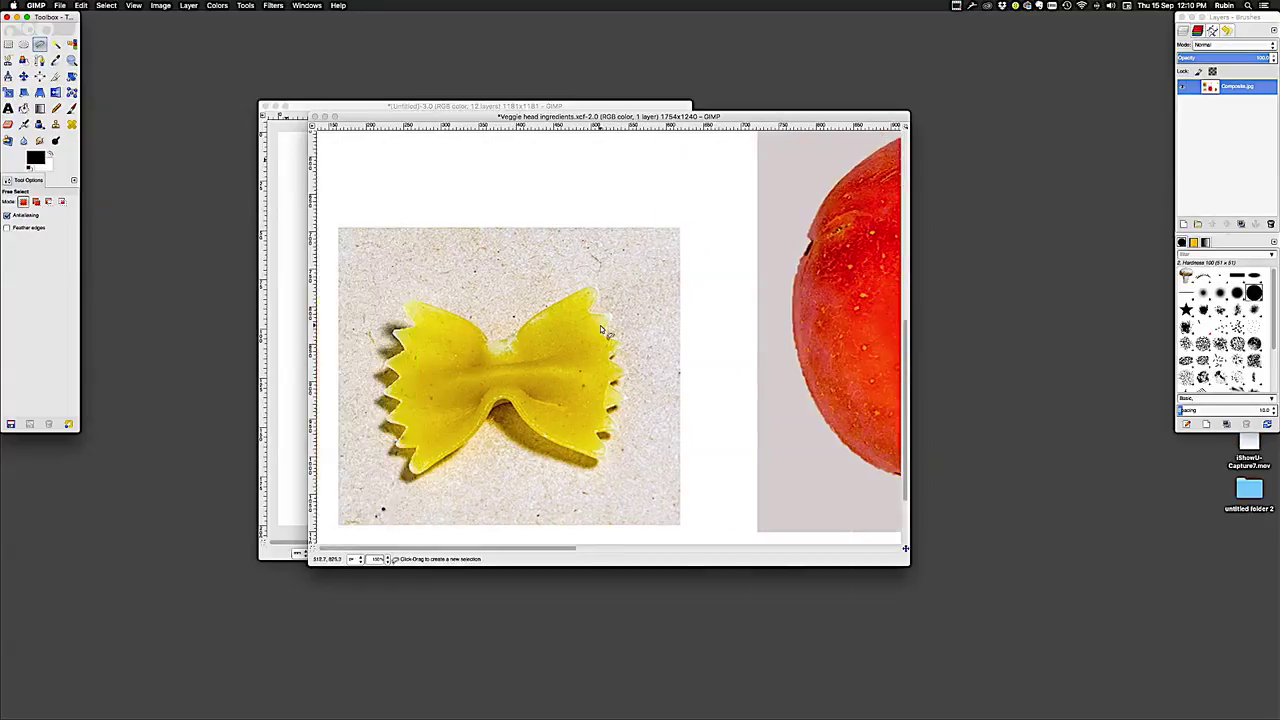
{"action": "left_click", "coordinate": [413, 323]}
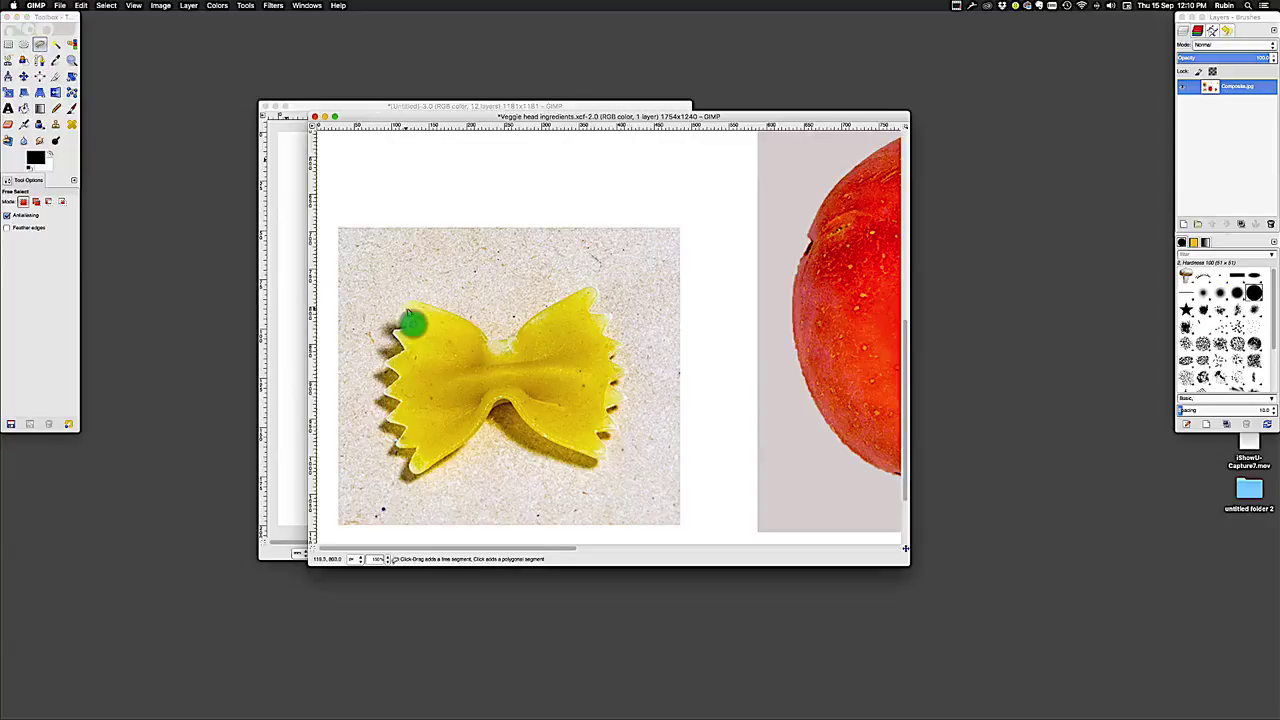
{"action": "left_click", "coordinate": [405, 307]}
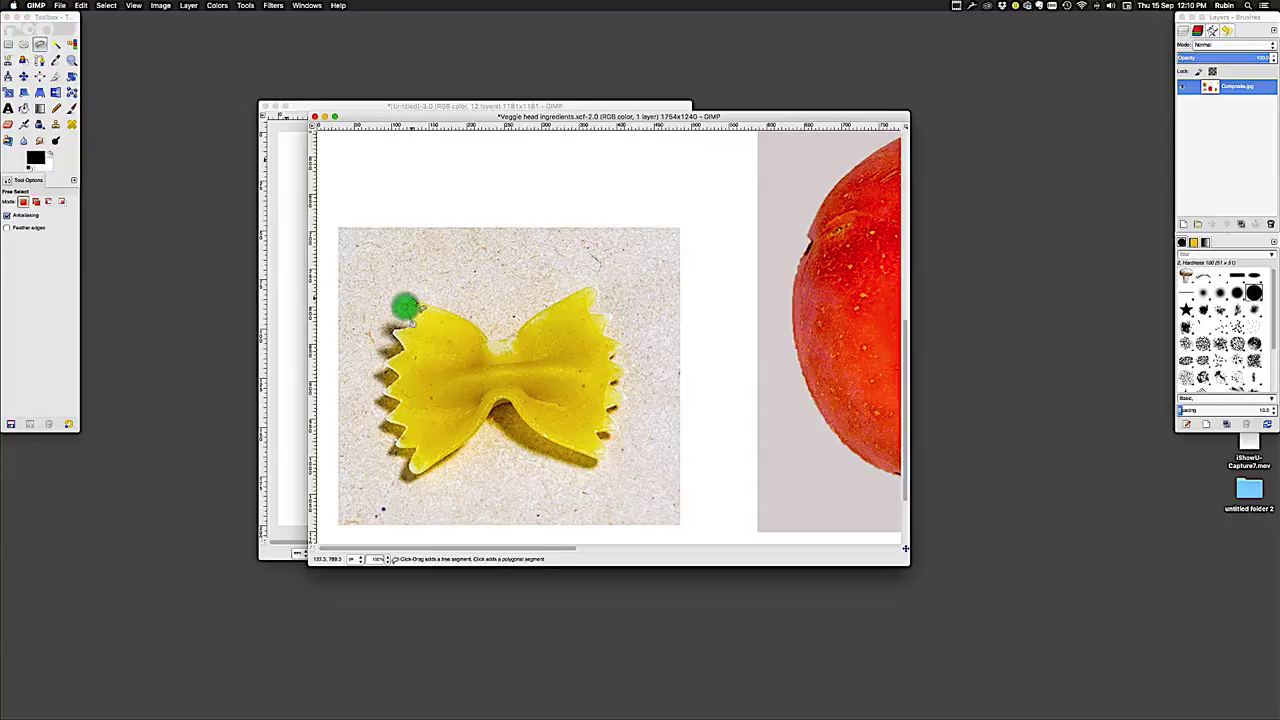
{"action": "left_click", "coordinate": [474, 323]}
{"action": "left_click", "coordinate": [476, 325]}
{"action": "left_click", "coordinate": [481, 330]}
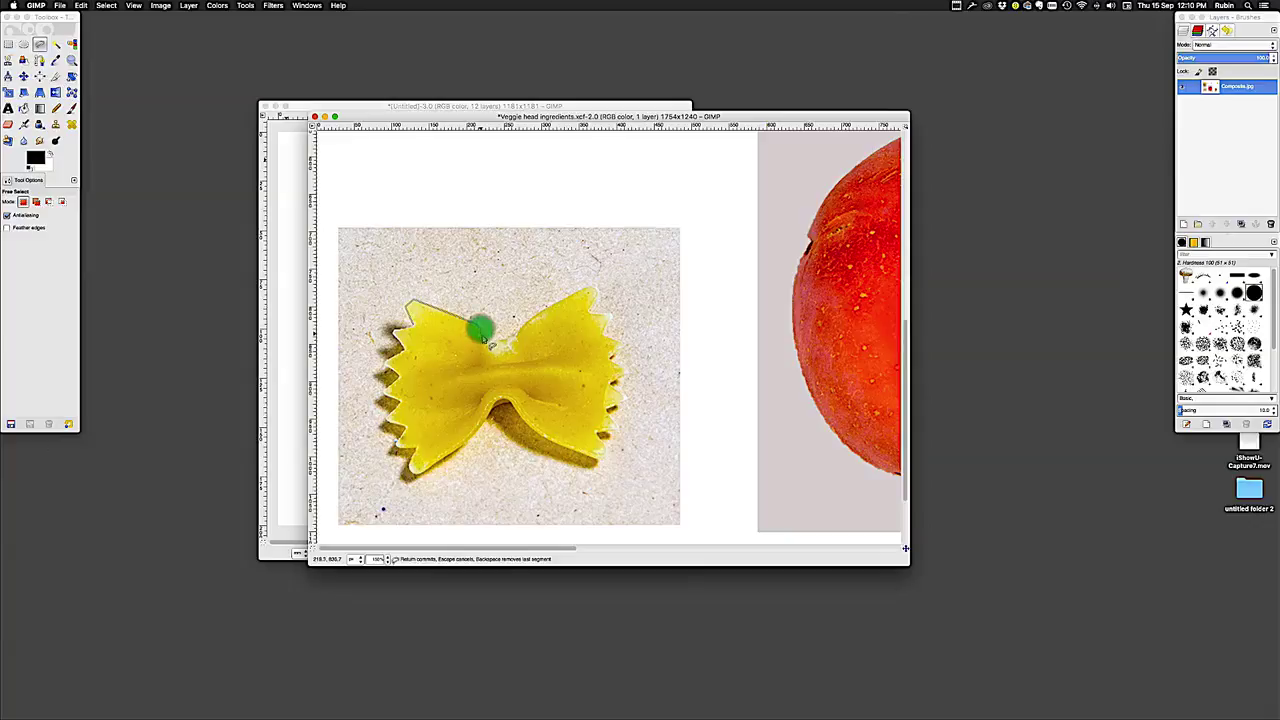
{"action": "left_click", "coordinate": [540, 317]}
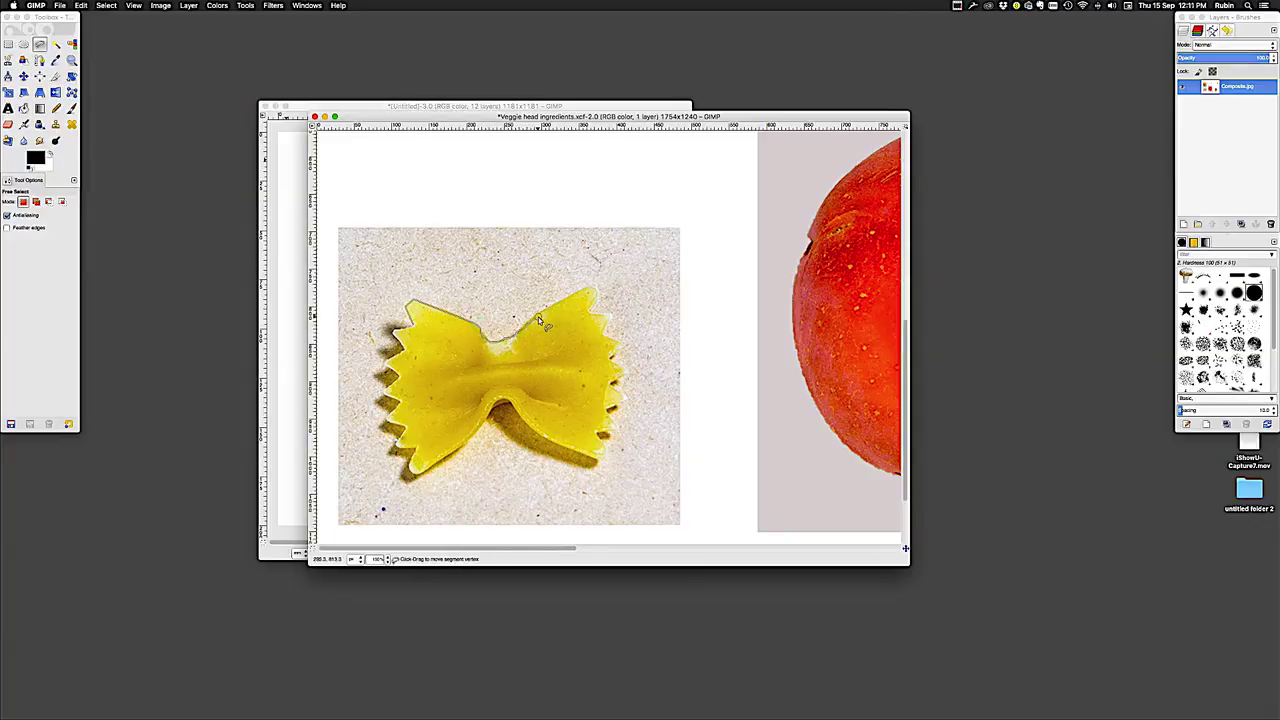
{"action": "left_click", "coordinate": [588, 291]}
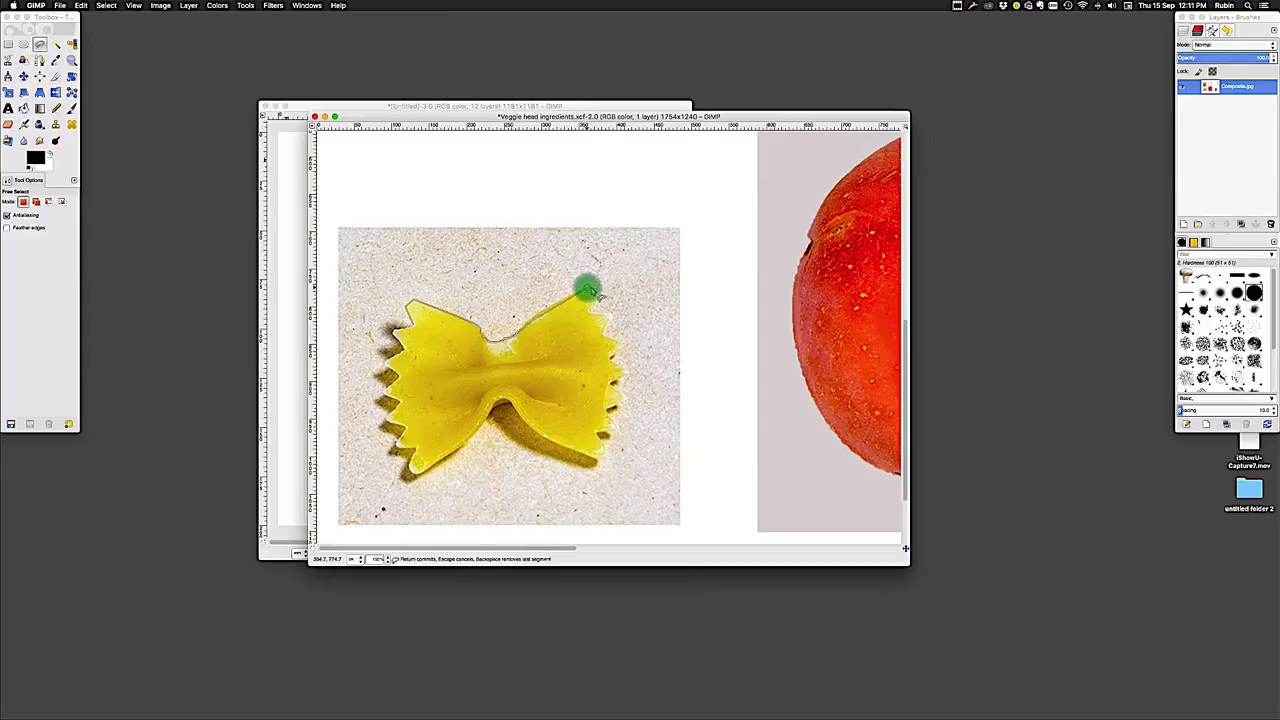
Continue the Free Select outline down the pasta's right jagged edge, placing points on each tooth to the lower-right corner
{"action": "left_click", "coordinate": [597, 292]}
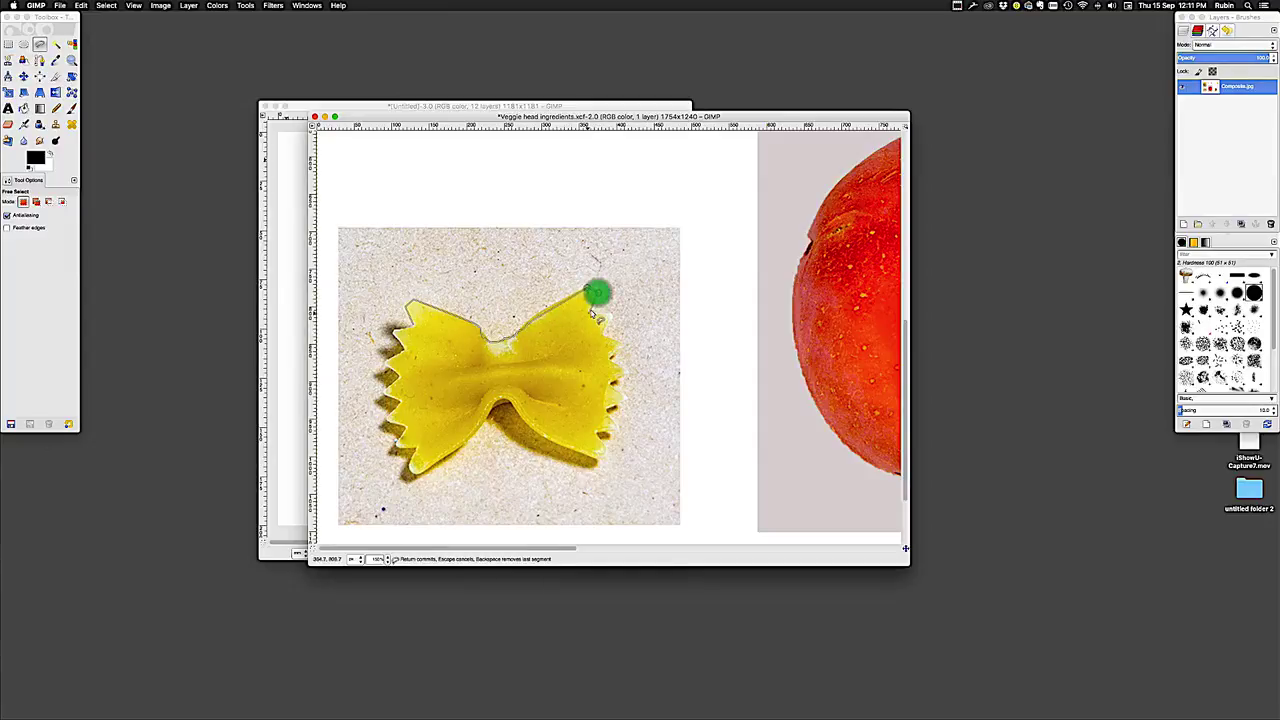
{"action": "left_click", "coordinate": [606, 326]}
{"action": "left_click", "coordinate": [606, 327]}
{"action": "left_click", "coordinate": [603, 332]}
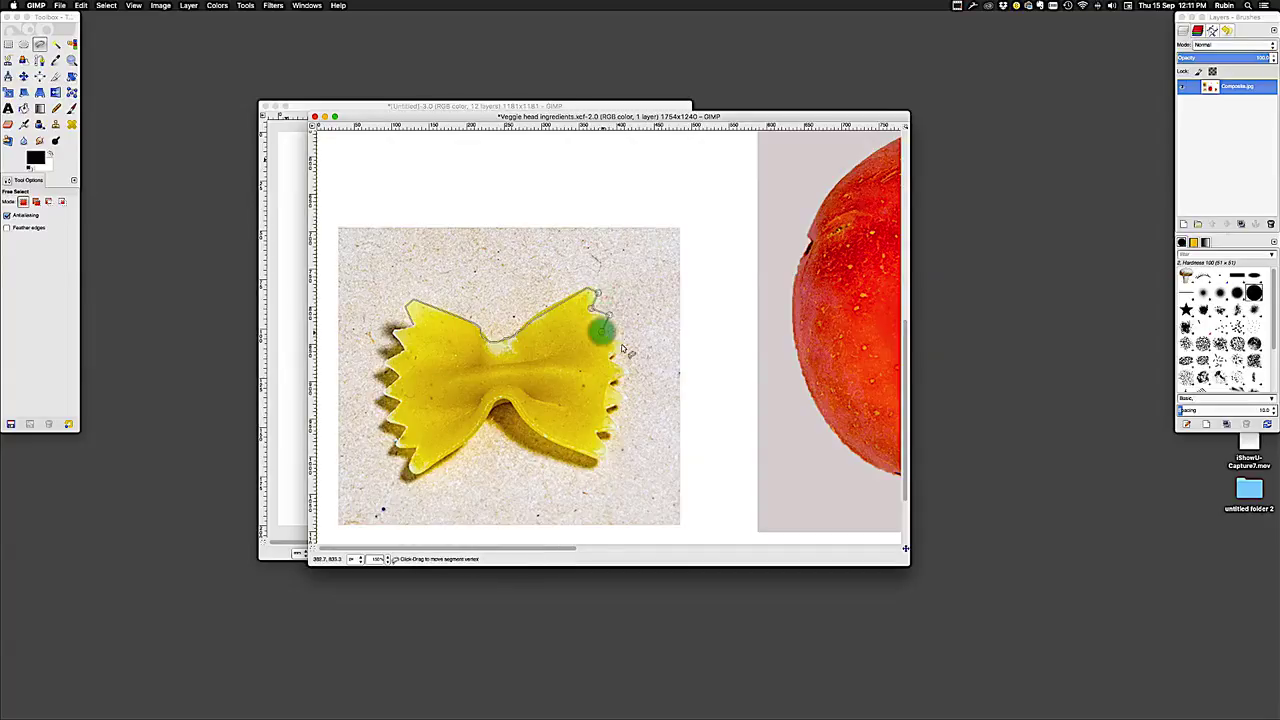
{"action": "left_click", "coordinate": [610, 355]}
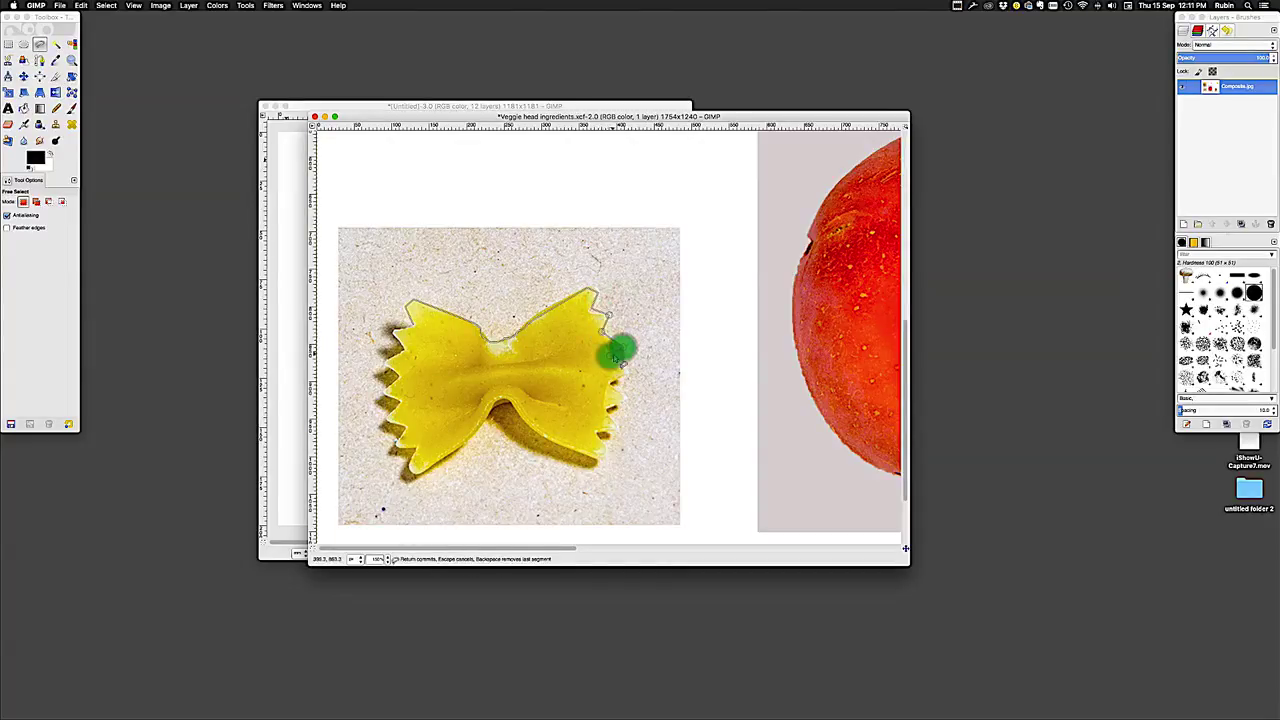
{"action": "left_click", "coordinate": [623, 374]}
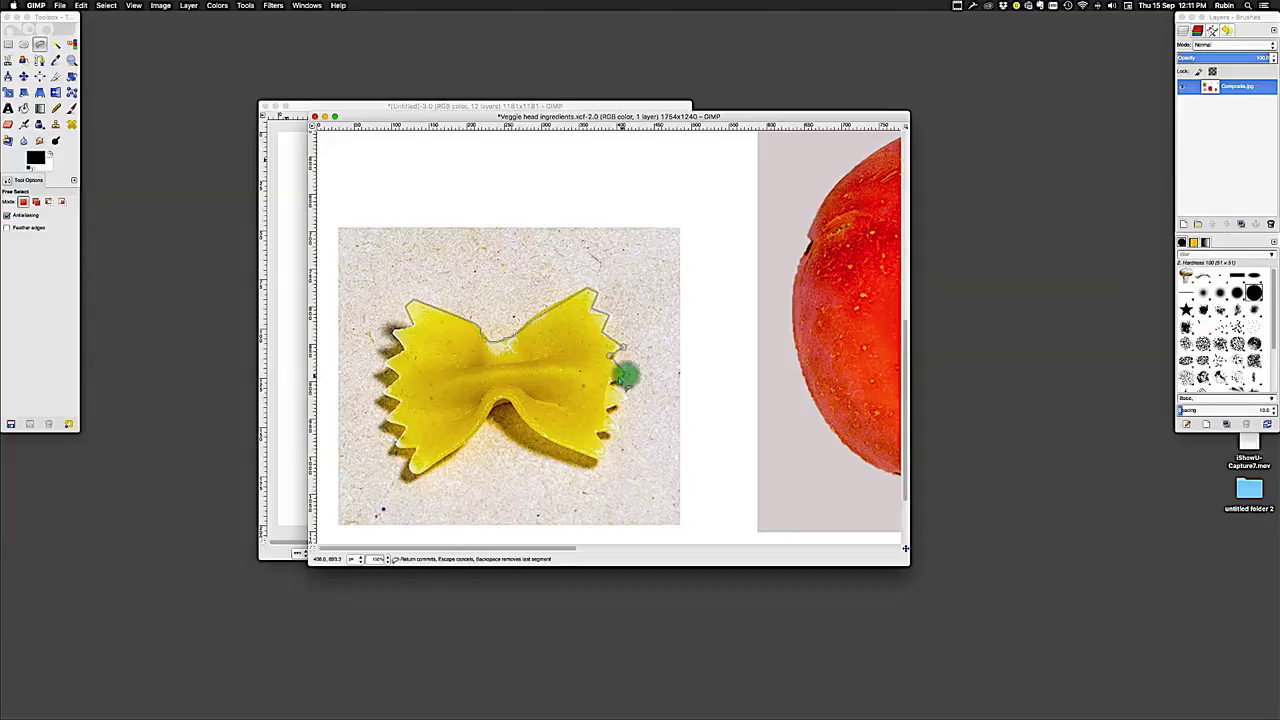
{"action": "left_click", "coordinate": [621, 399]}
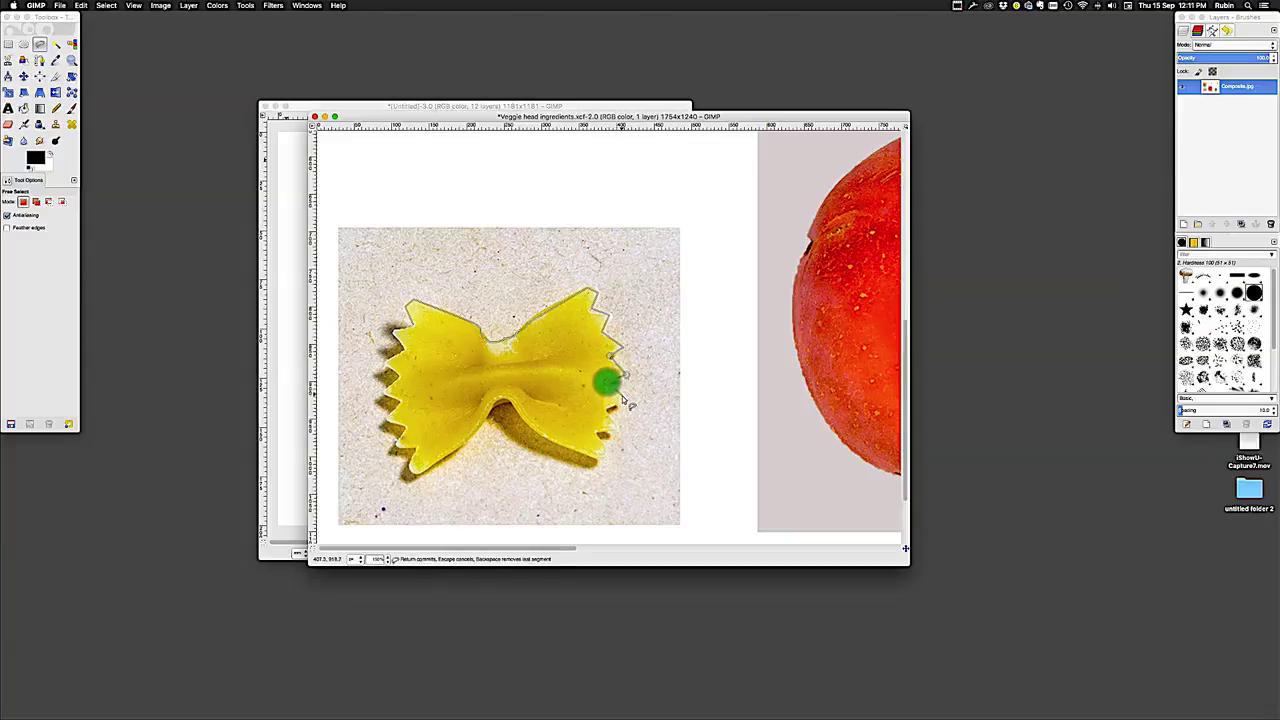
{"action": "left_click", "coordinate": [607, 409]}
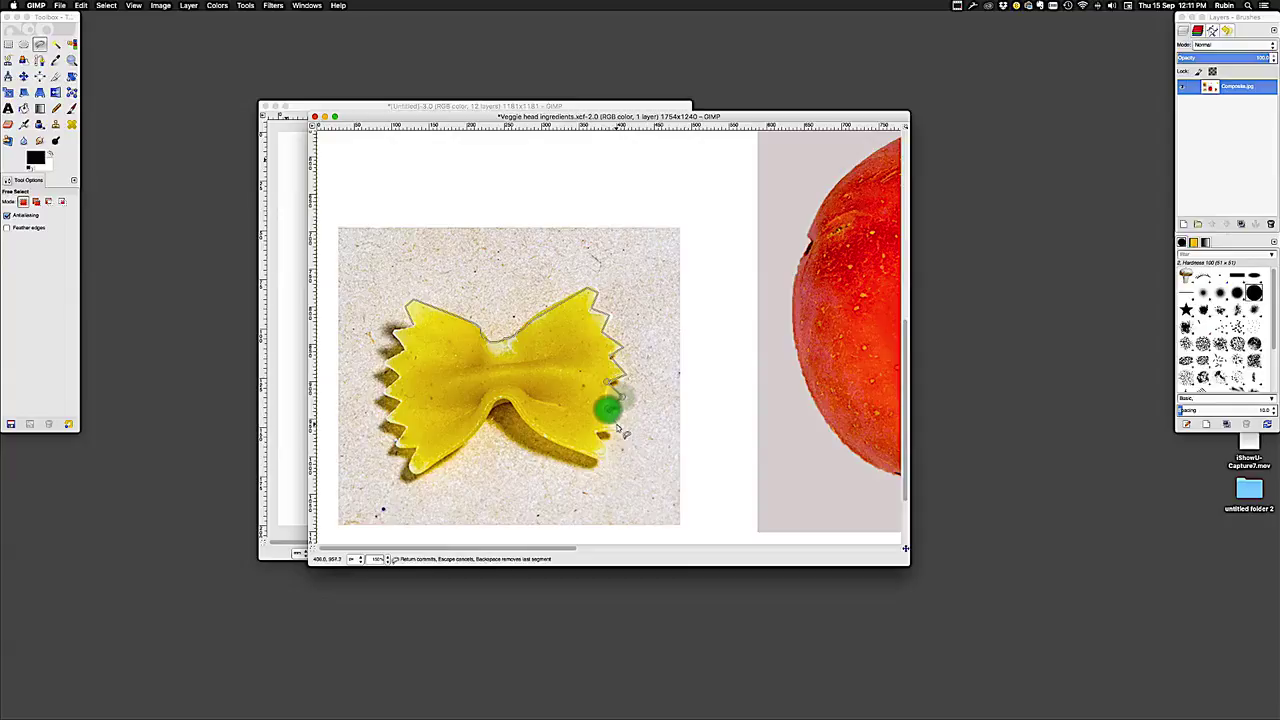
{"action": "left_click", "coordinate": [599, 432]}
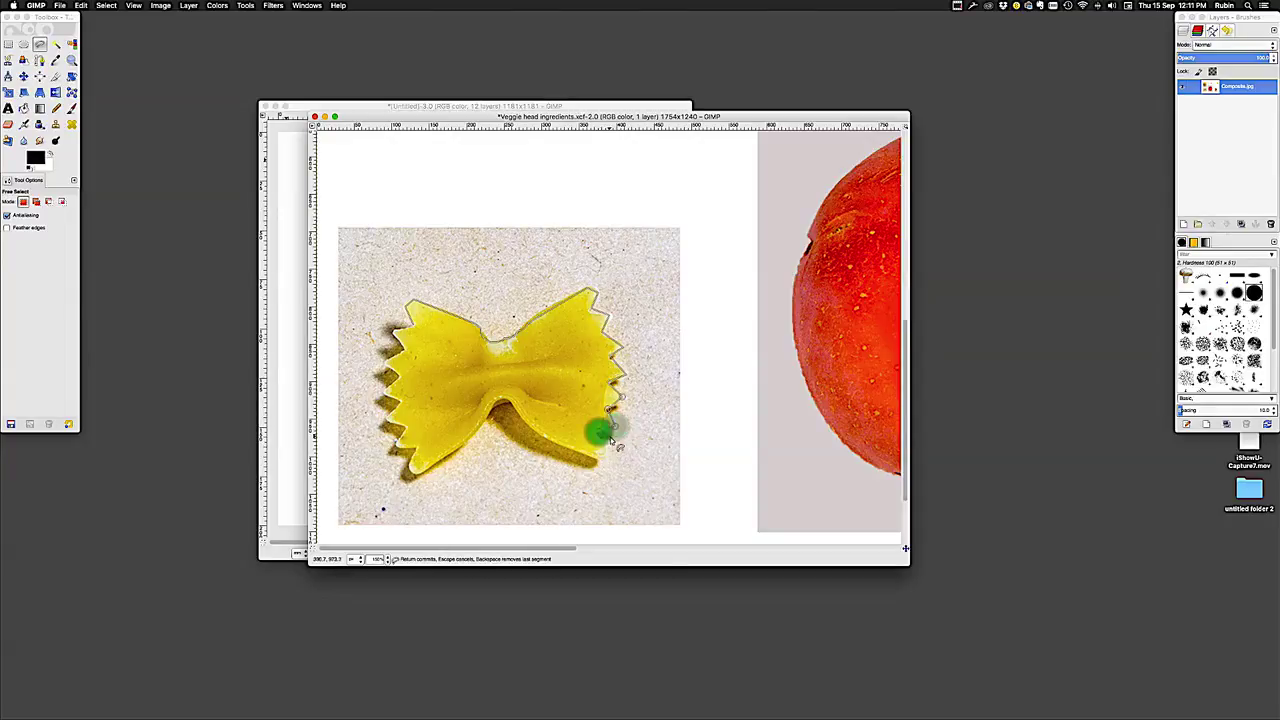
{"action": "left_click", "coordinate": [604, 454]}
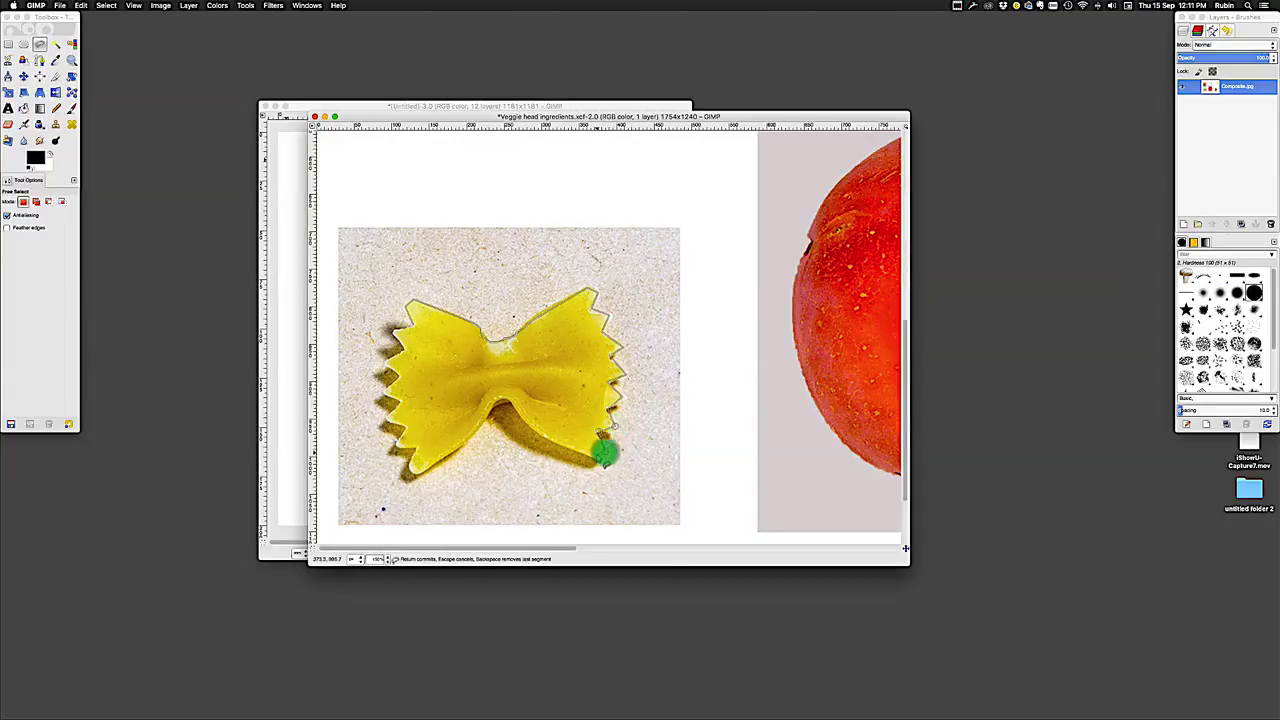
Trace the pasta's lower edge through the central fold to its lower-left corner
{"action": "left_click", "coordinate": [587, 453]}
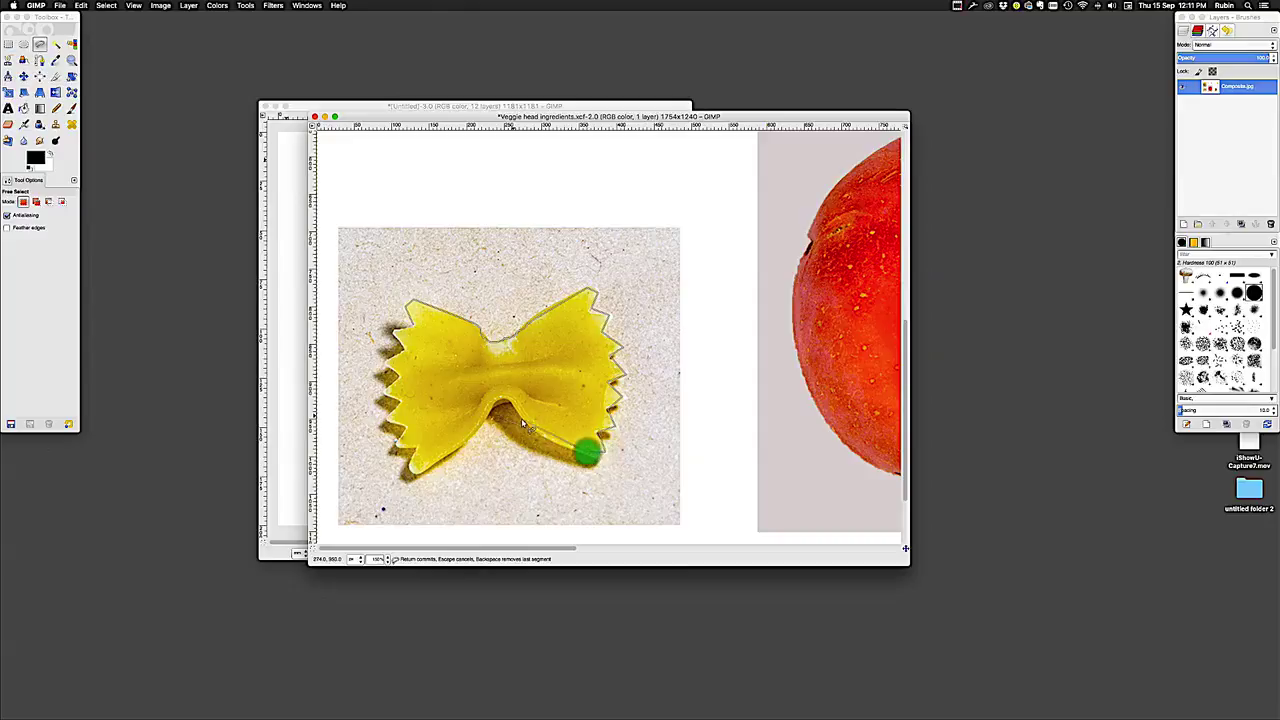
{"action": "left_click", "coordinate": [529, 428]}
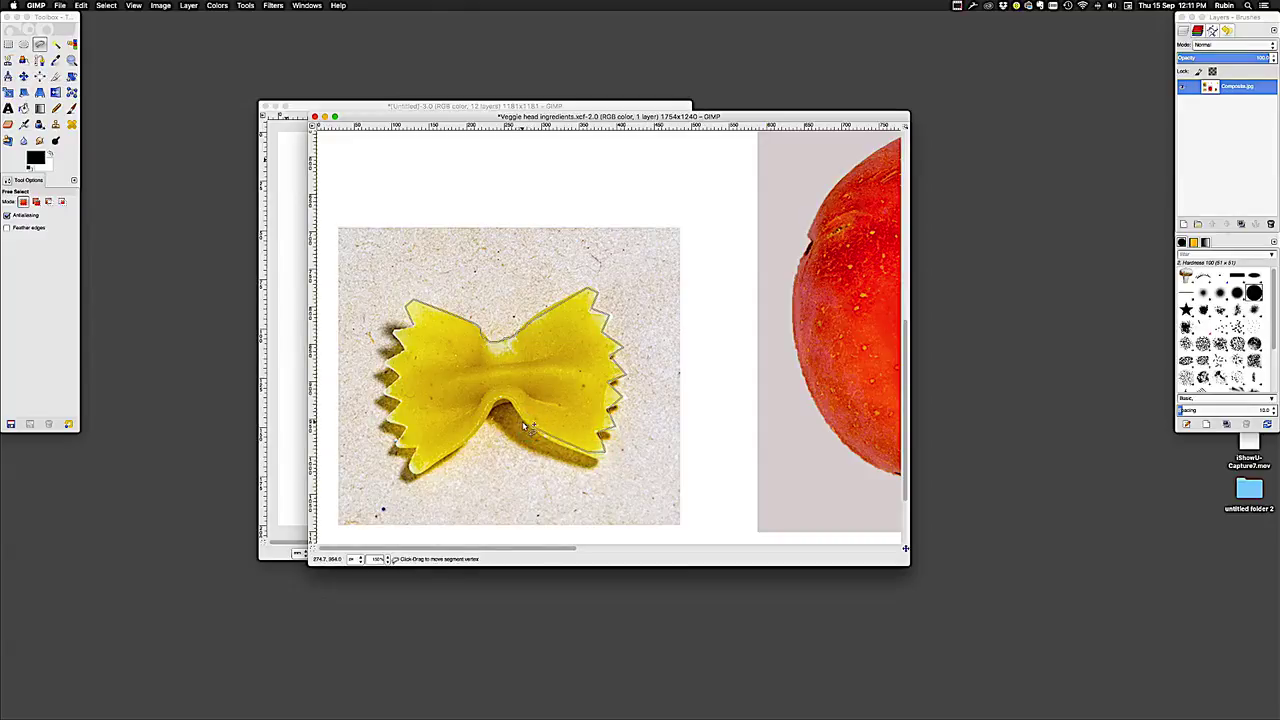
{"action": "left_click", "coordinate": [519, 417]}
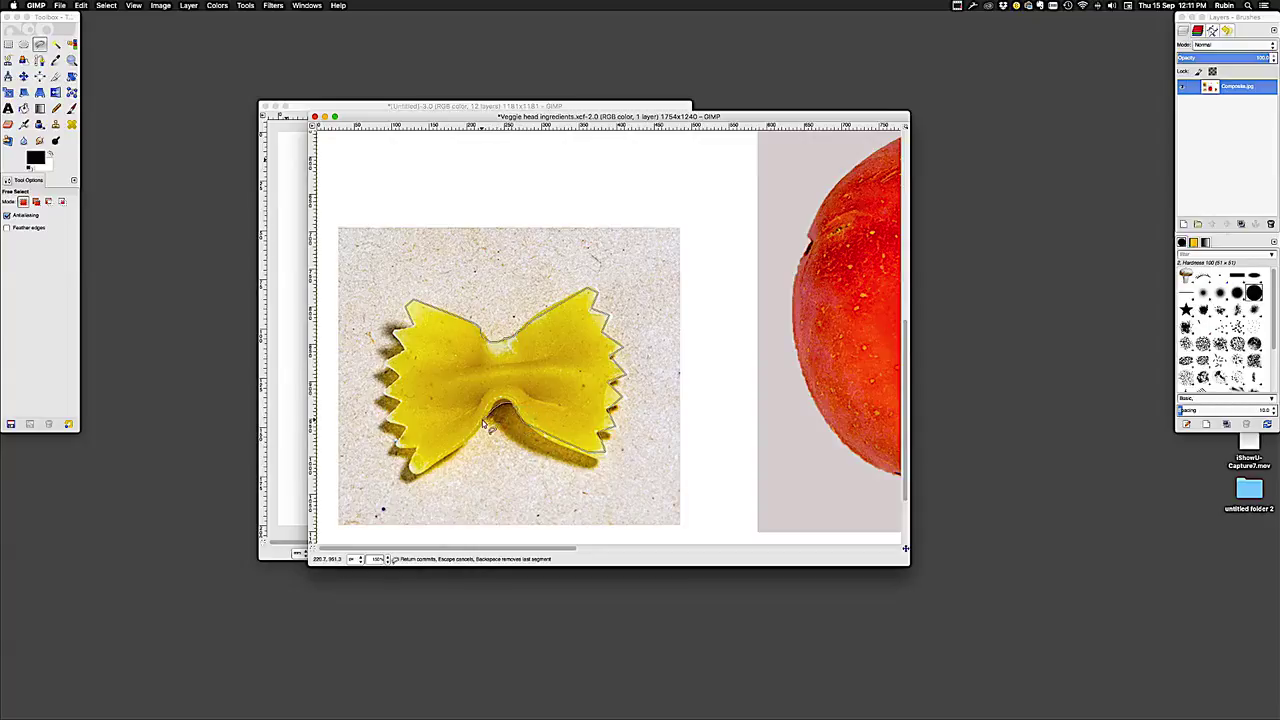
{"action": "left_click", "coordinate": [422, 473]}
{"action": "left_click", "coordinate": [412, 472]}
Outline the lower teeth of the pasta's left jagged edge, working upward from the bottom corner
{"action": "left_click", "coordinate": [415, 450]}
{"action": "right_click", "coordinate": [394, 447]}
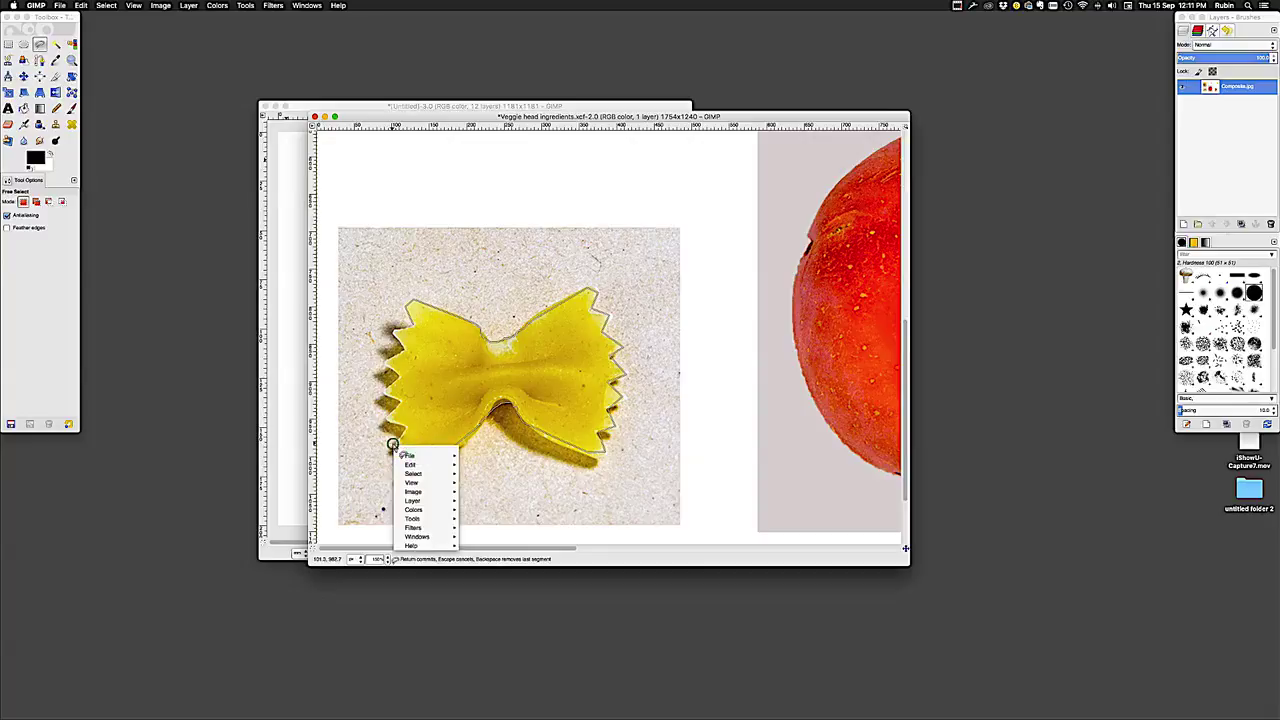
{"action": "left_click", "coordinate": [393, 445]}
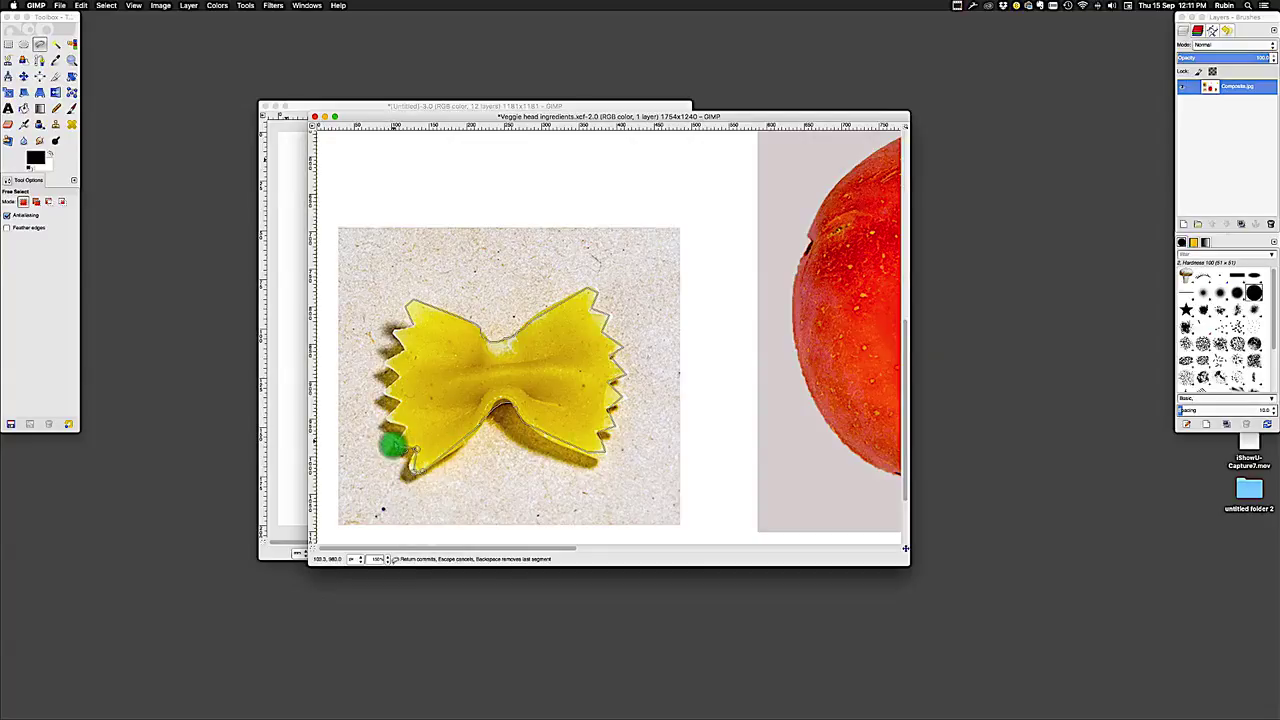
{"action": "left_click", "coordinate": [392, 444]}
{"action": "left_click", "coordinate": [408, 427]}
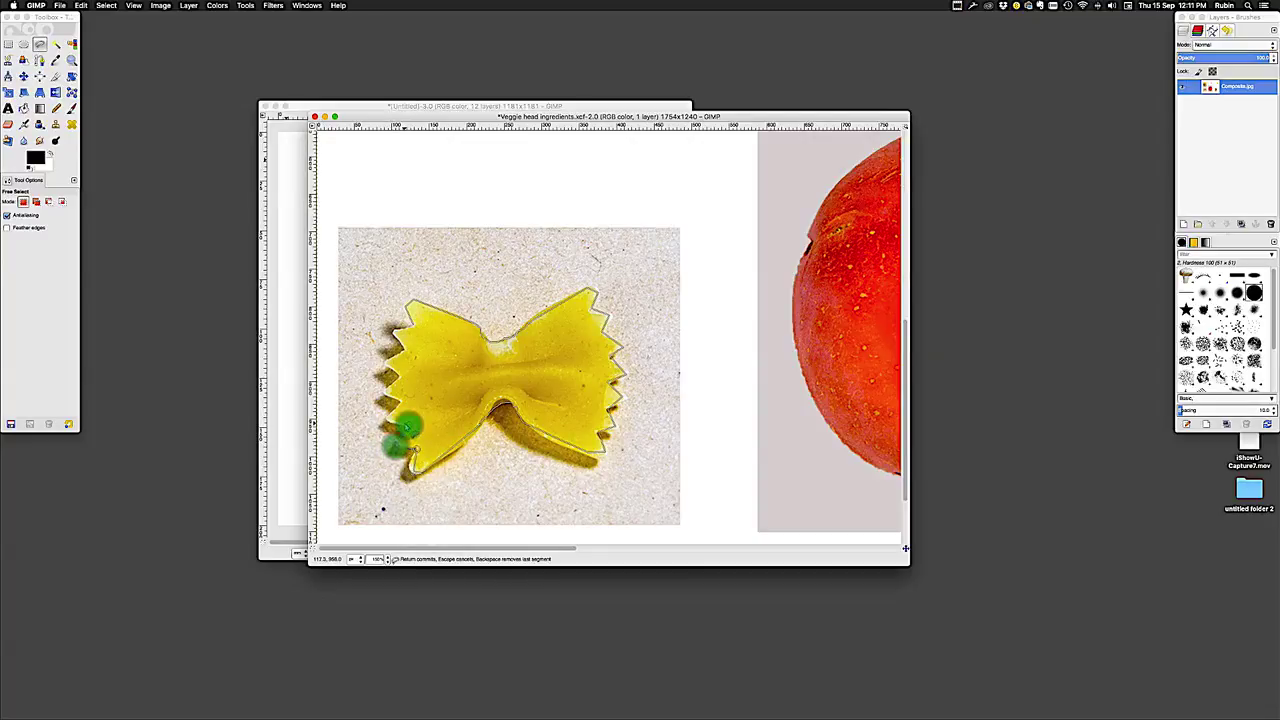
{"action": "left_click", "coordinate": [388, 421]}
{"action": "left_click", "coordinate": [401, 404]}
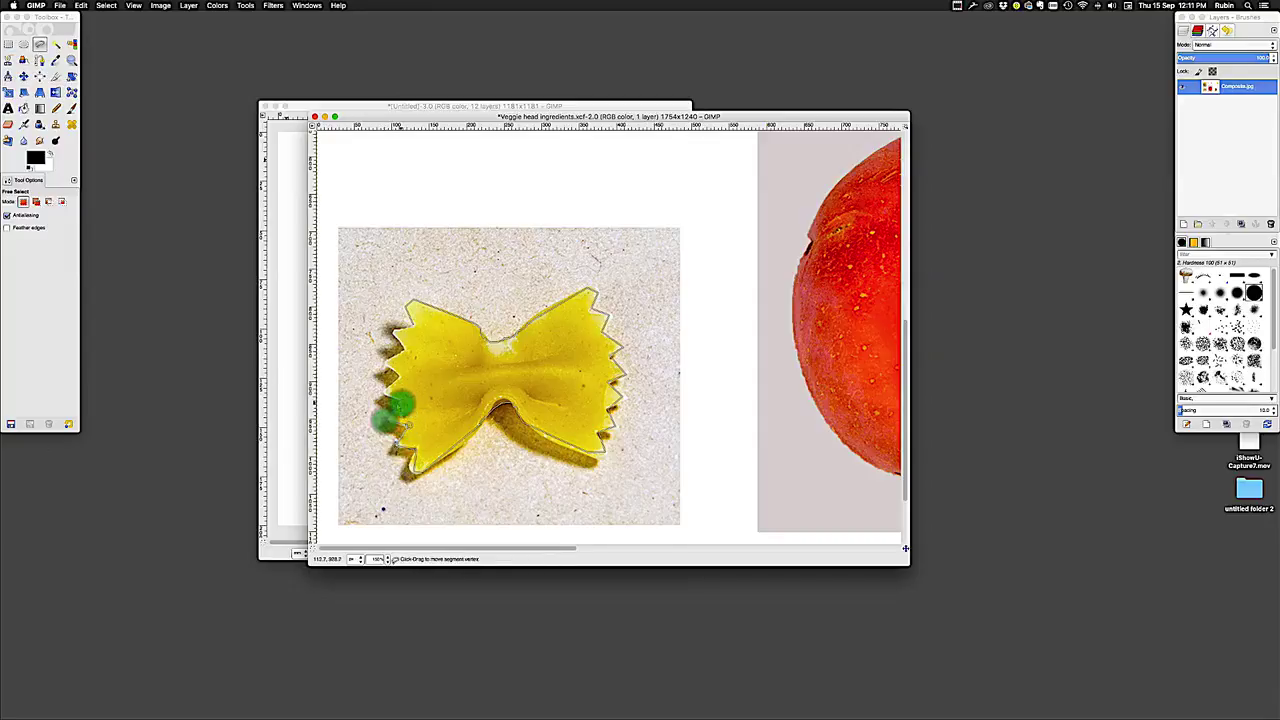
{"action": "left_click", "coordinate": [388, 392]}
{"action": "left_click", "coordinate": [398, 379]}
Outline the remaining upper-left teeth of the pasta and close the outline into a selection
{"action": "right_click", "coordinate": [387, 368]}
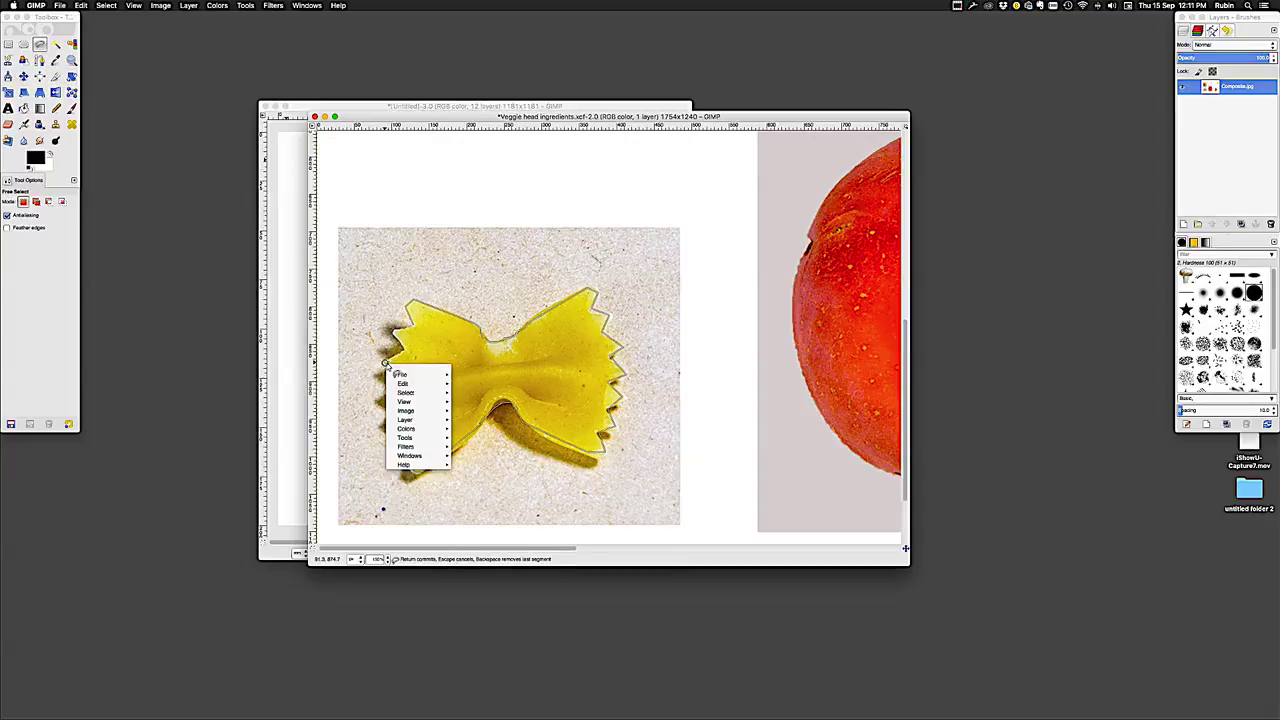
{"action": "left_click", "coordinate": [374, 364]}
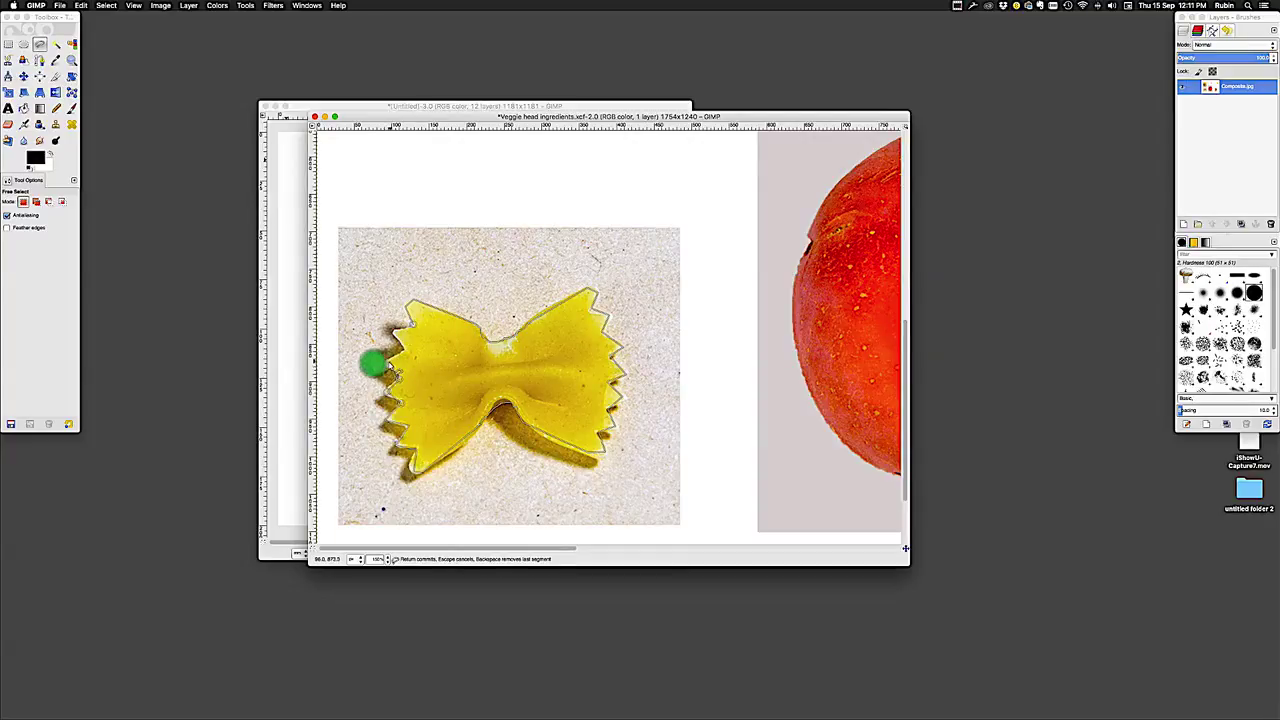
{"action": "left_click", "coordinate": [390, 362]}
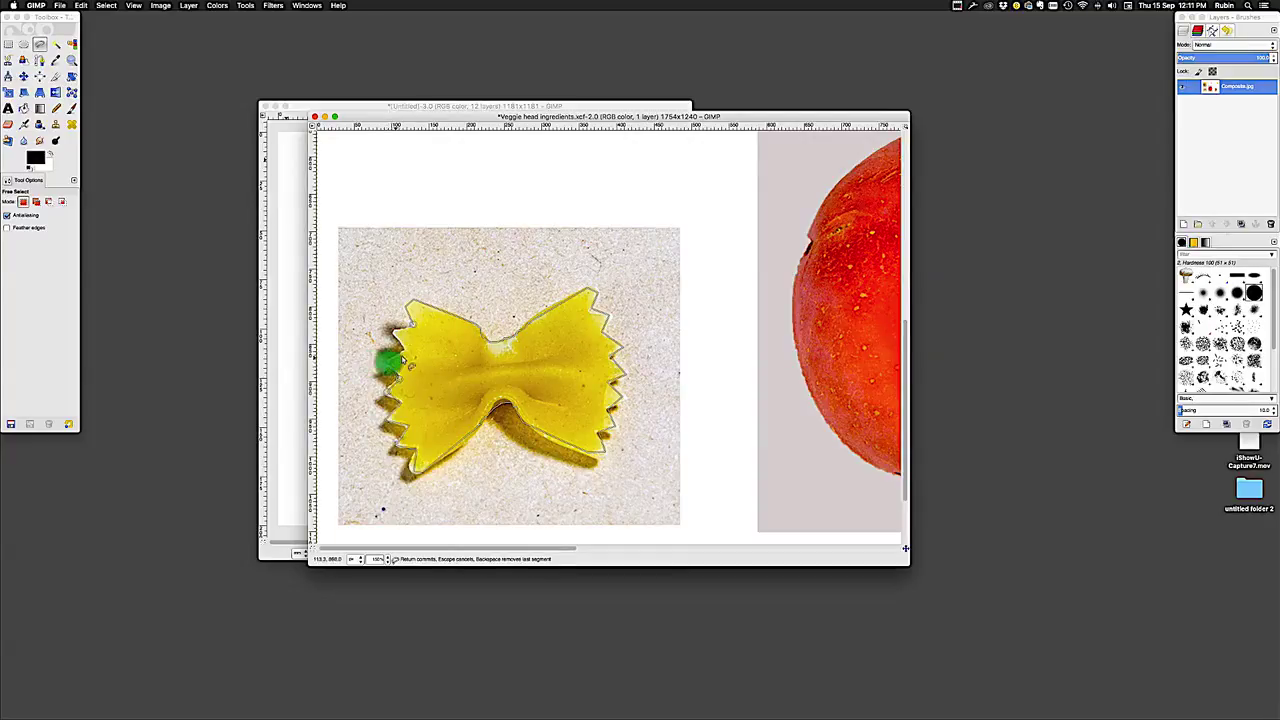
{"action": "left_click", "coordinate": [402, 344]}
{"action": "scroll", "coordinate": [397, 342], "scroll_direction": "up", "scroll_amount": 3}
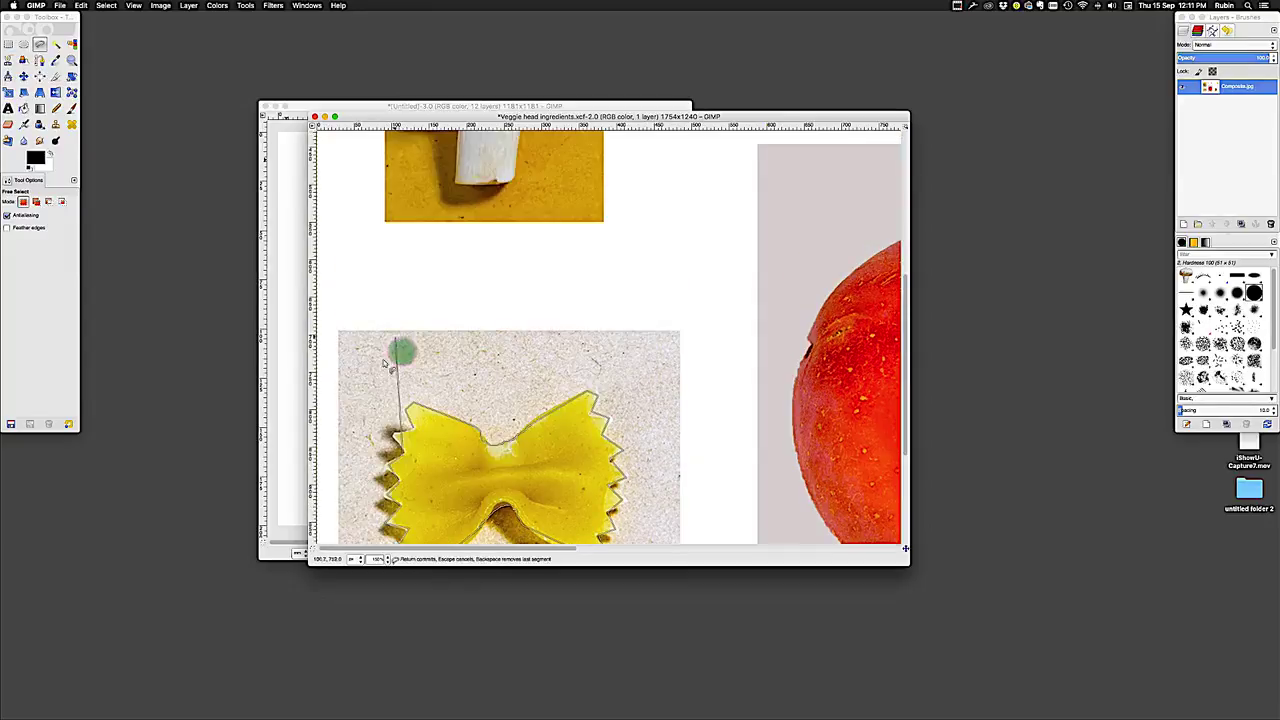
{"action": "left_click", "coordinate": [393, 434]}
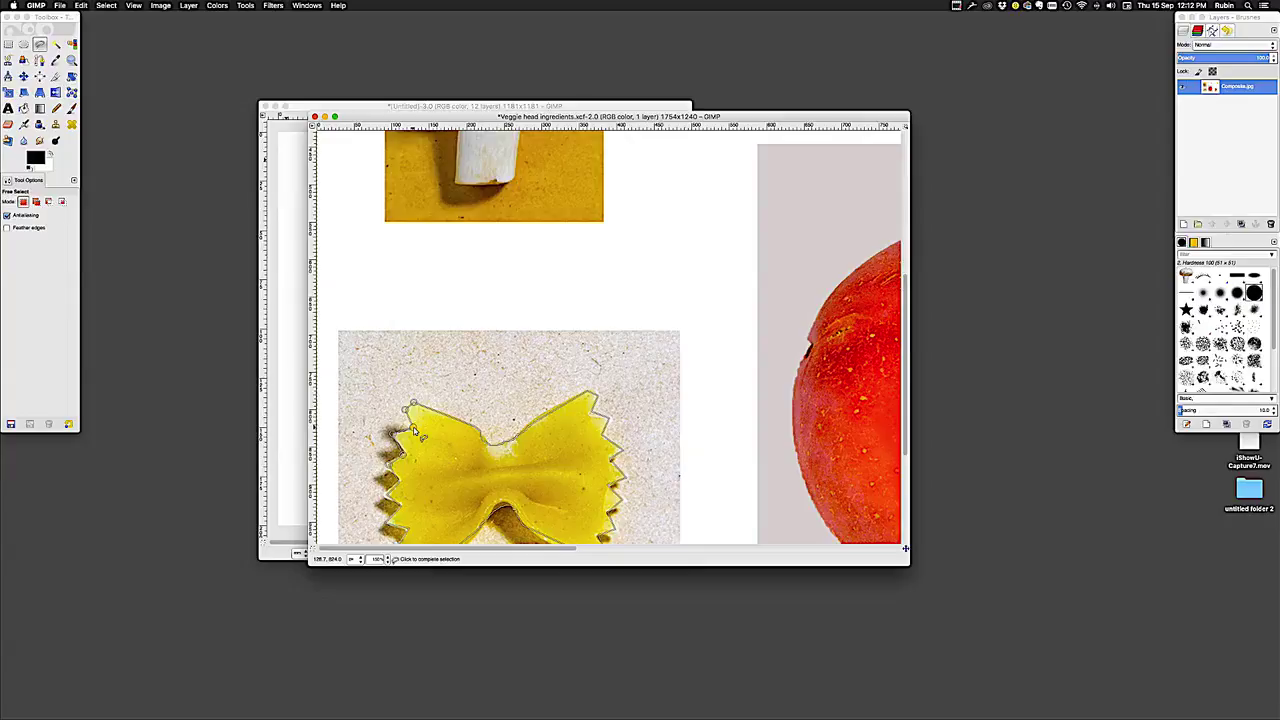
{"action": "double_click", "coordinate": [414, 430]}
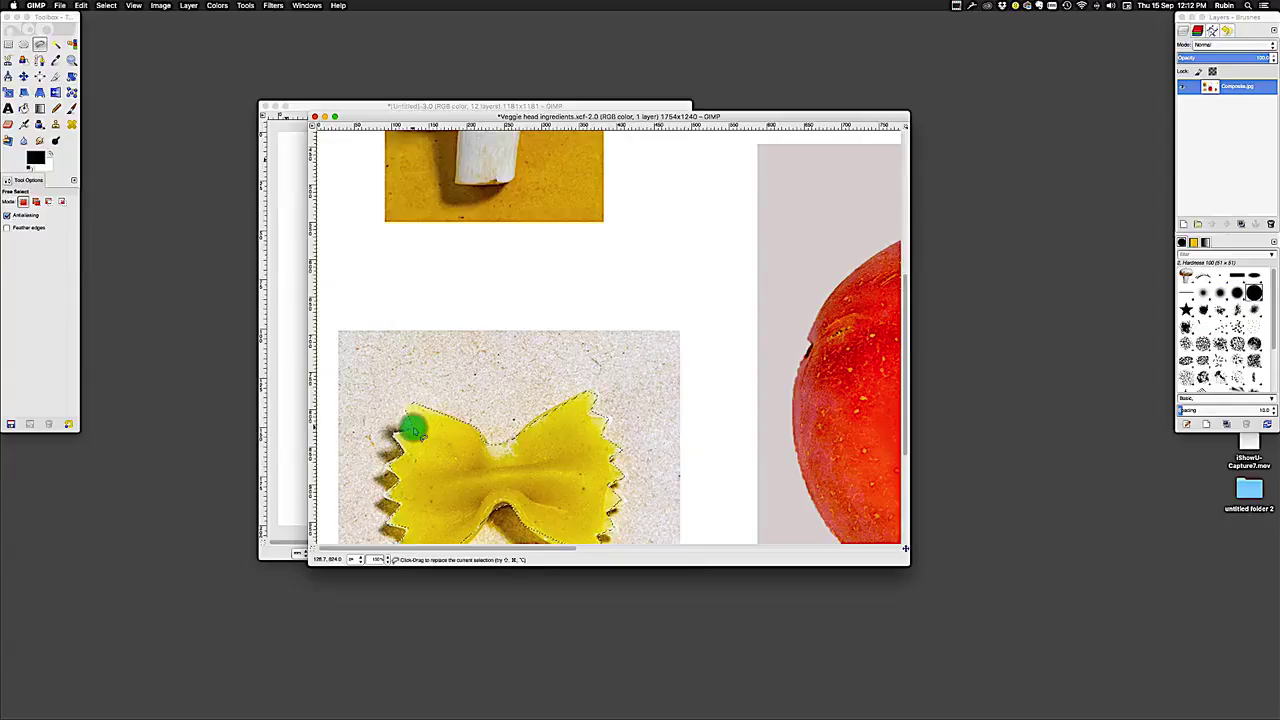
Copy the selected bow-tie pasta and paste it as a new layer in the veggie head composite
{"action": "scroll", "coordinate": [414, 430], "scroll_direction": "down", "scroll_amount": 2}
{"action": "scroll", "coordinate": [414, 430], "scroll_direction": "down", "scroll_amount": 2}
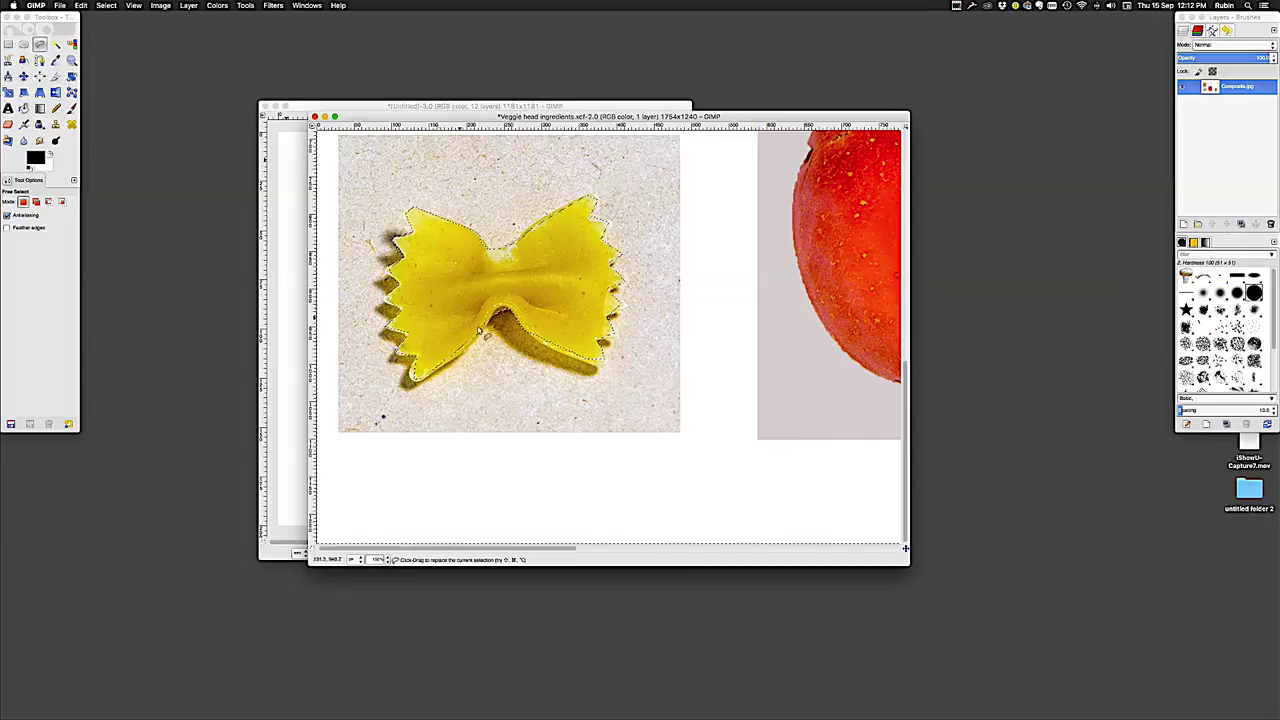
{"action": "key", "text": "ctrl"}
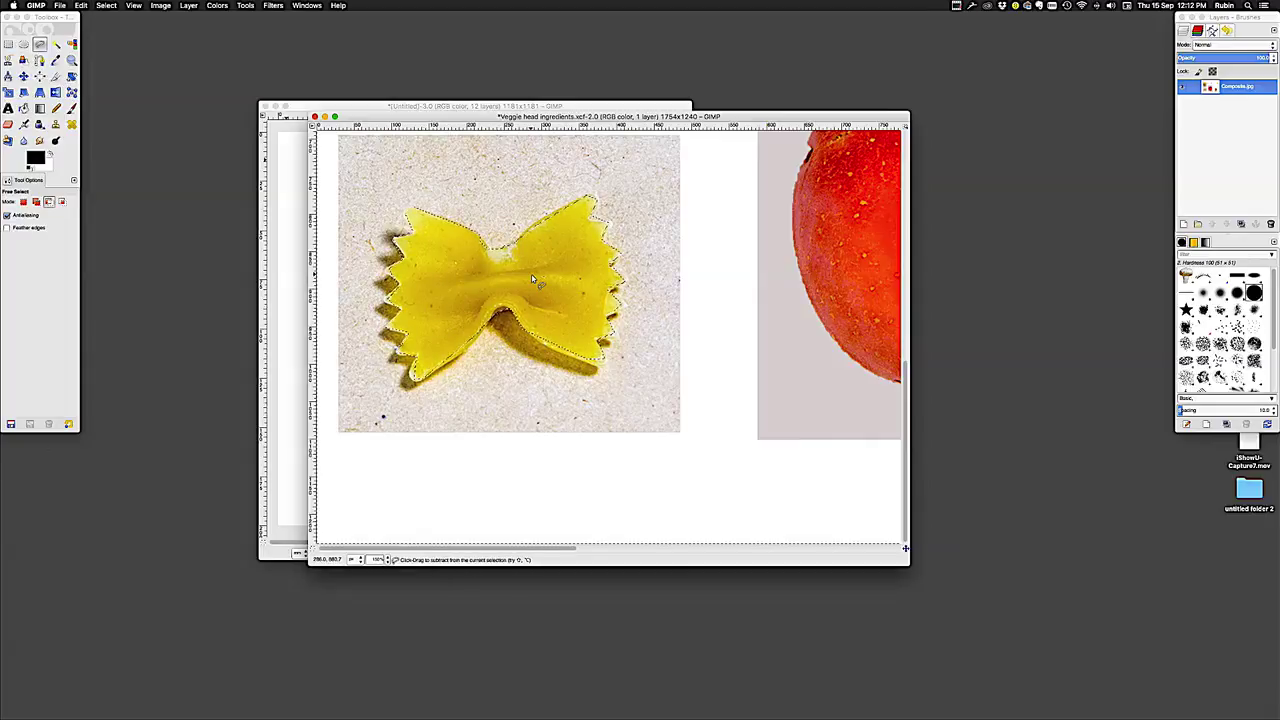
{"action": "key", "text": "ctrl+c"}
{"action": "scroll", "coordinate": [517, 250], "scroll_direction": "right", "scroll_amount": 5}
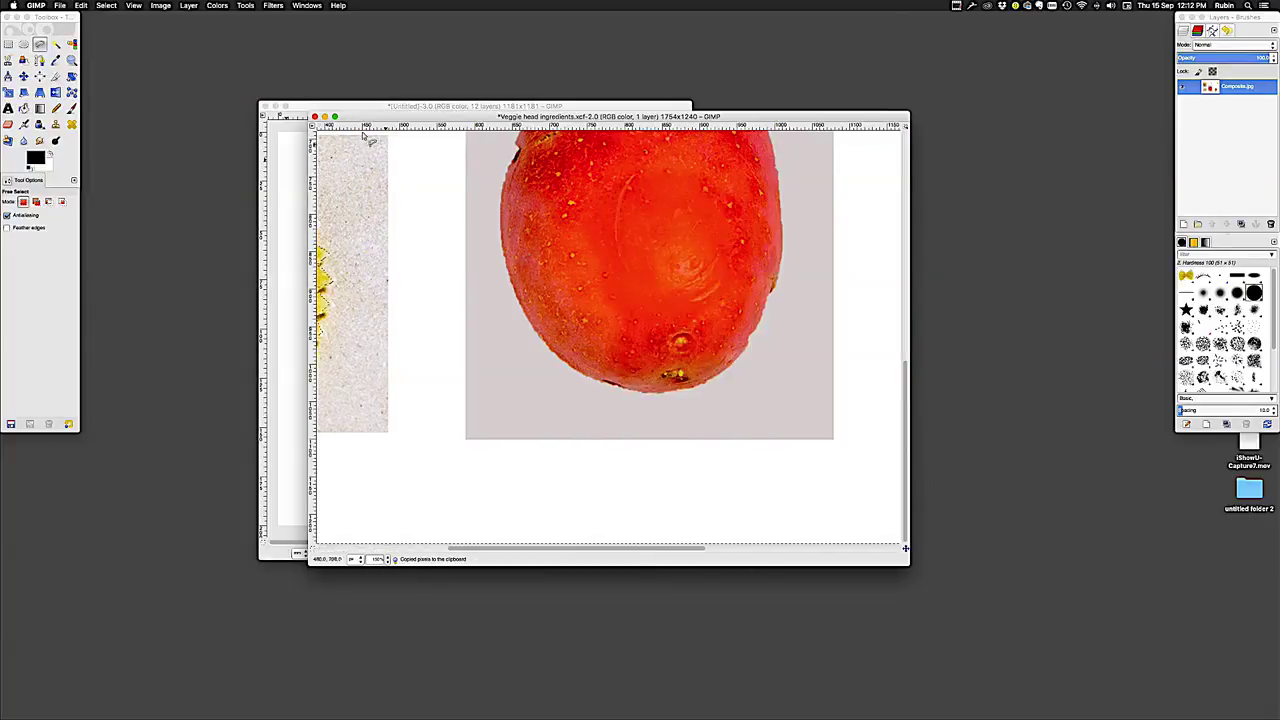
{"action": "left_click", "coordinate": [302, 106]}
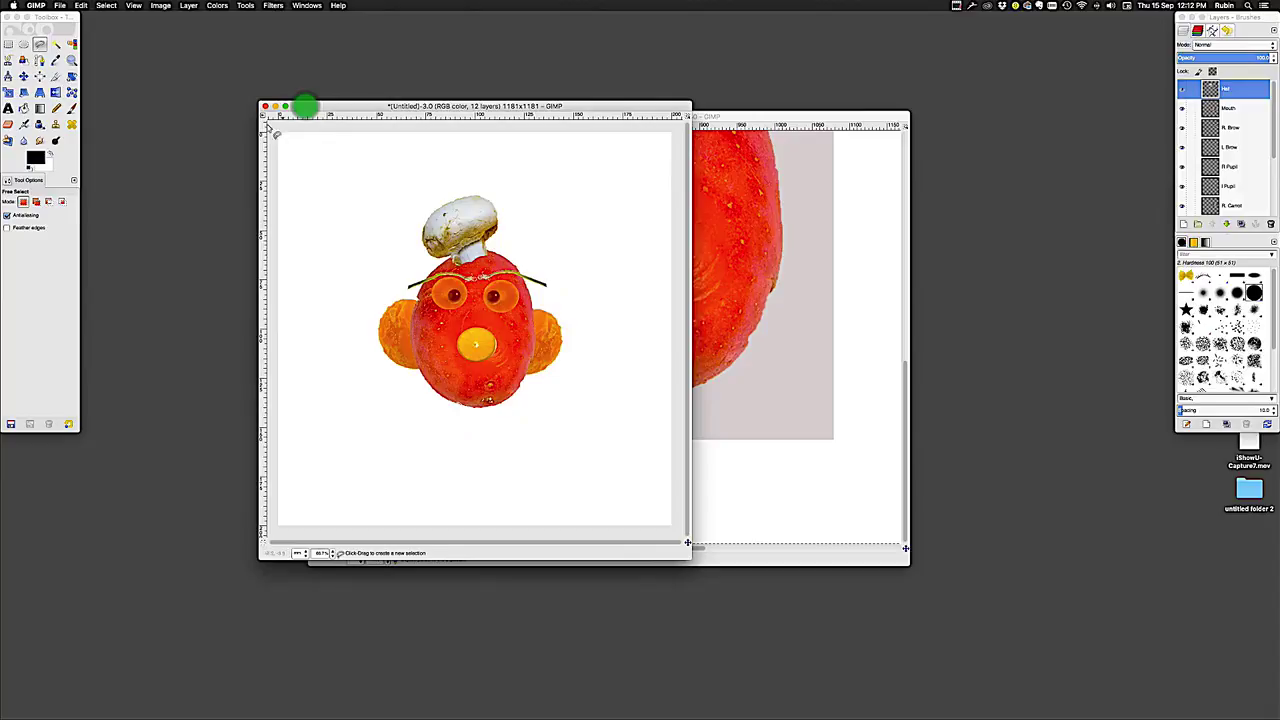
{"action": "left_click", "coordinate": [80, 5]}
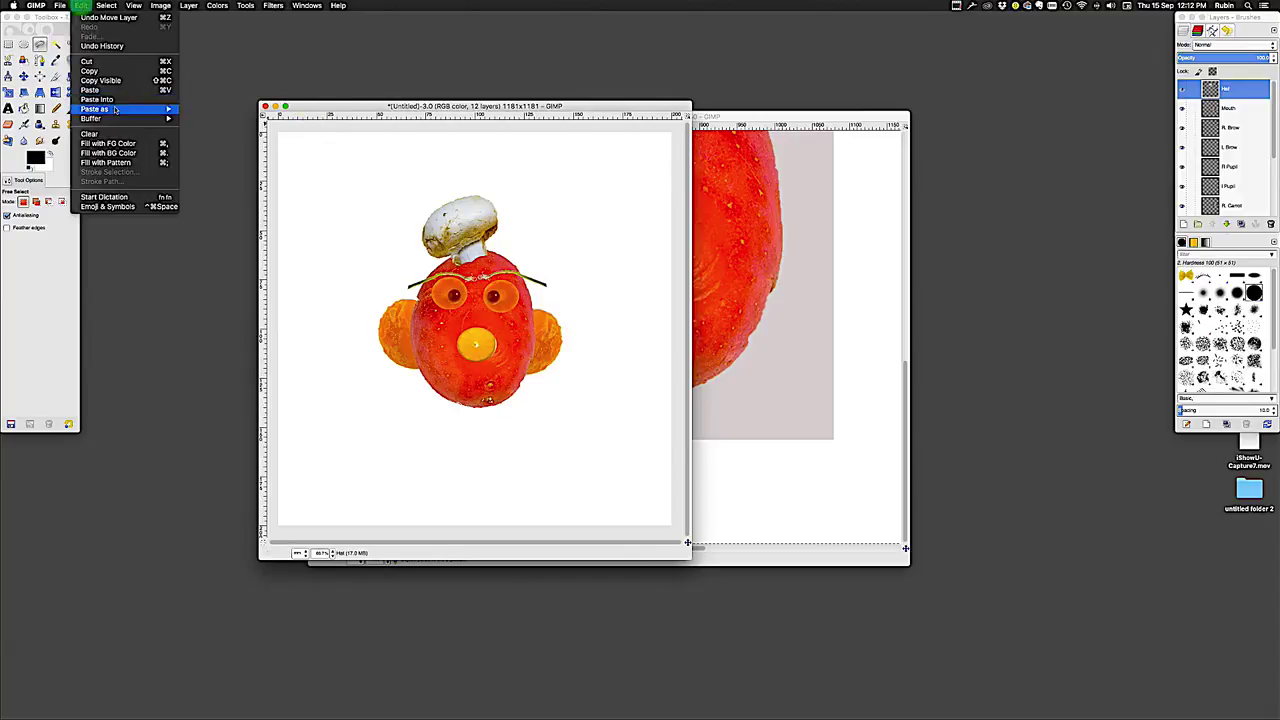
{"action": "mouse_move", "coordinate": [115, 110]}
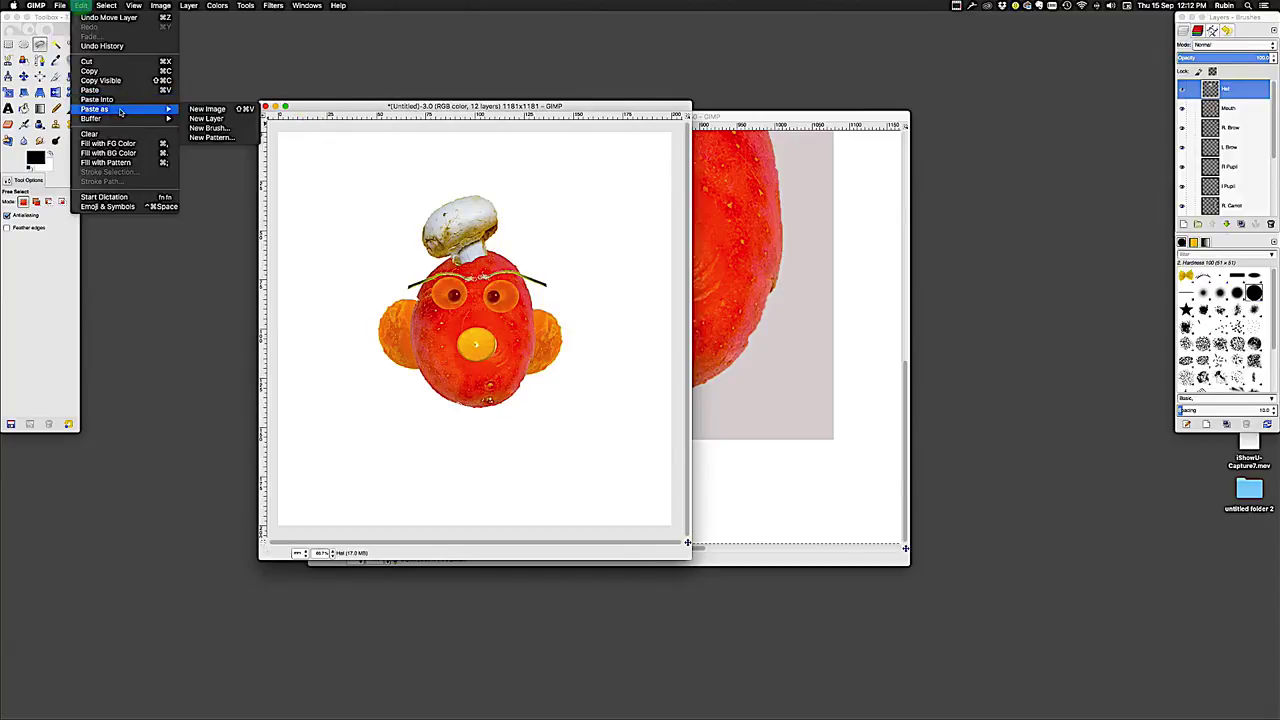
{"action": "left_click", "coordinate": [208, 117]}
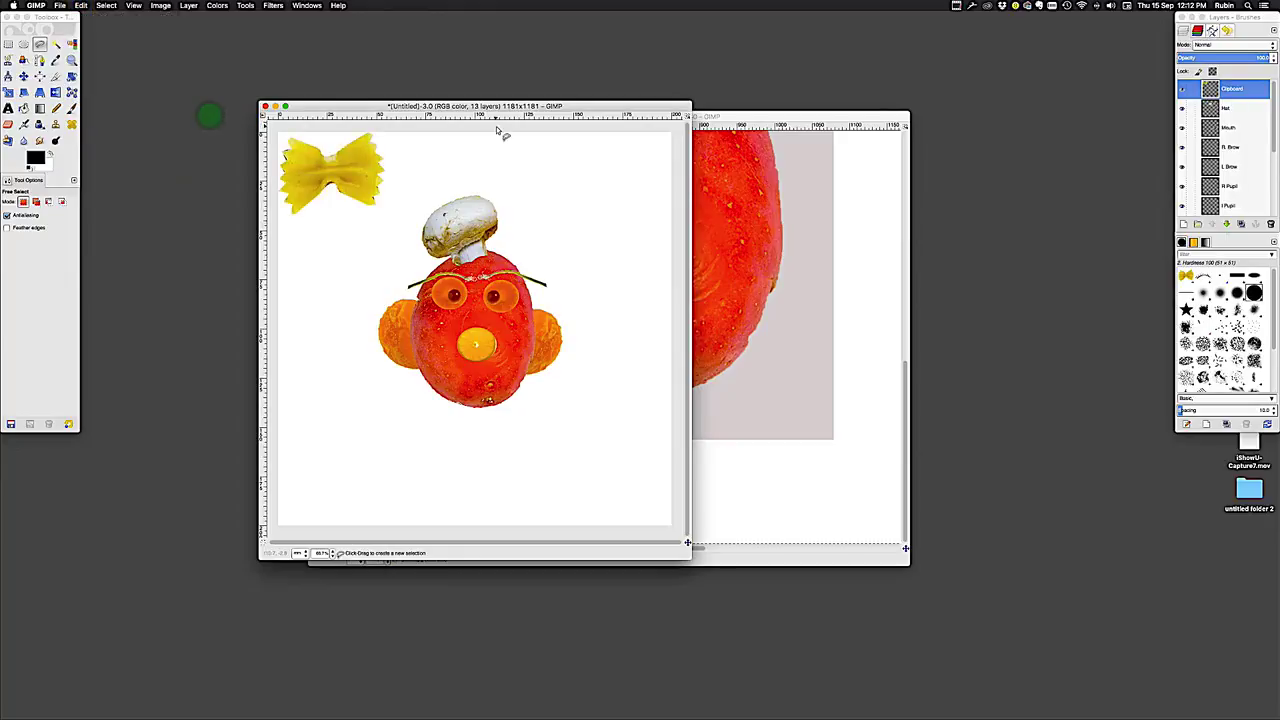
Rename the pasted pasta layer as Tie and move it to the neck just below the potato head
{"action": "left_click", "coordinate": [1233, 90]}
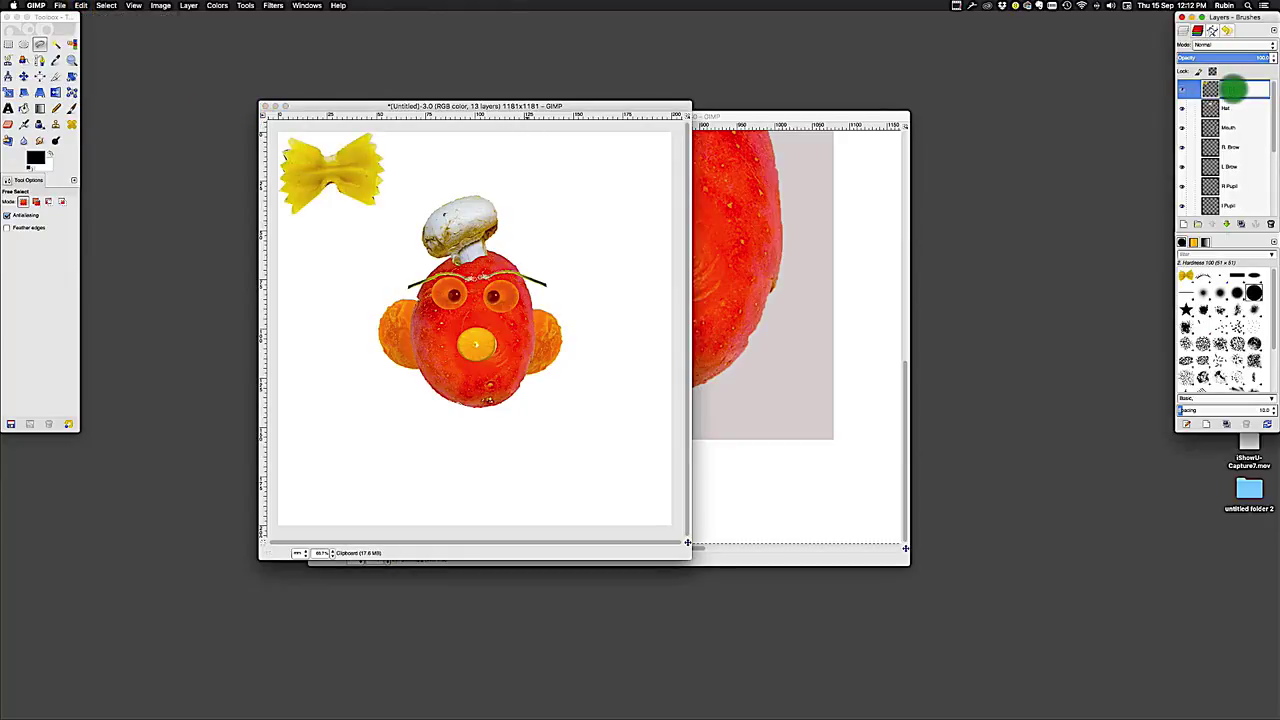
{"action": "type", "text": "Tie"}
{"action": "key", "text": "Return"}
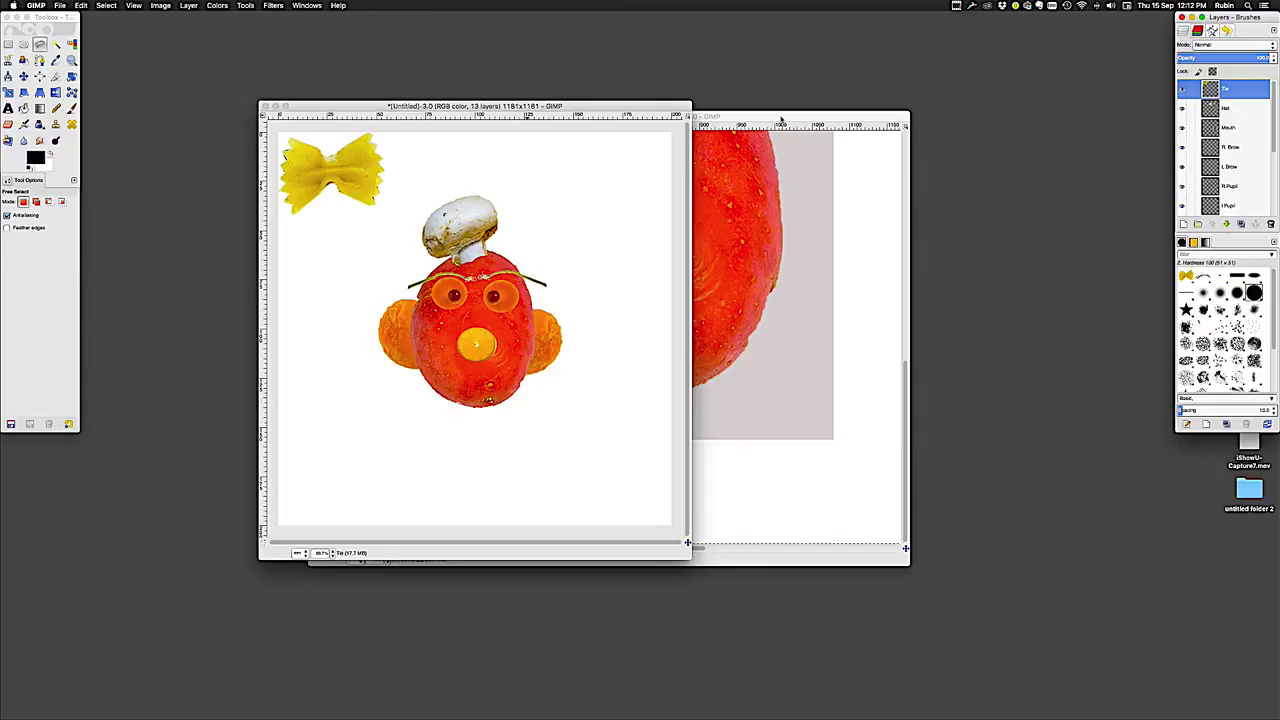
{"action": "left_click", "coordinate": [24, 76]}
{"action": "left_click_drag", "start_coordinate": [340, 171], "coordinate": [486, 419]}
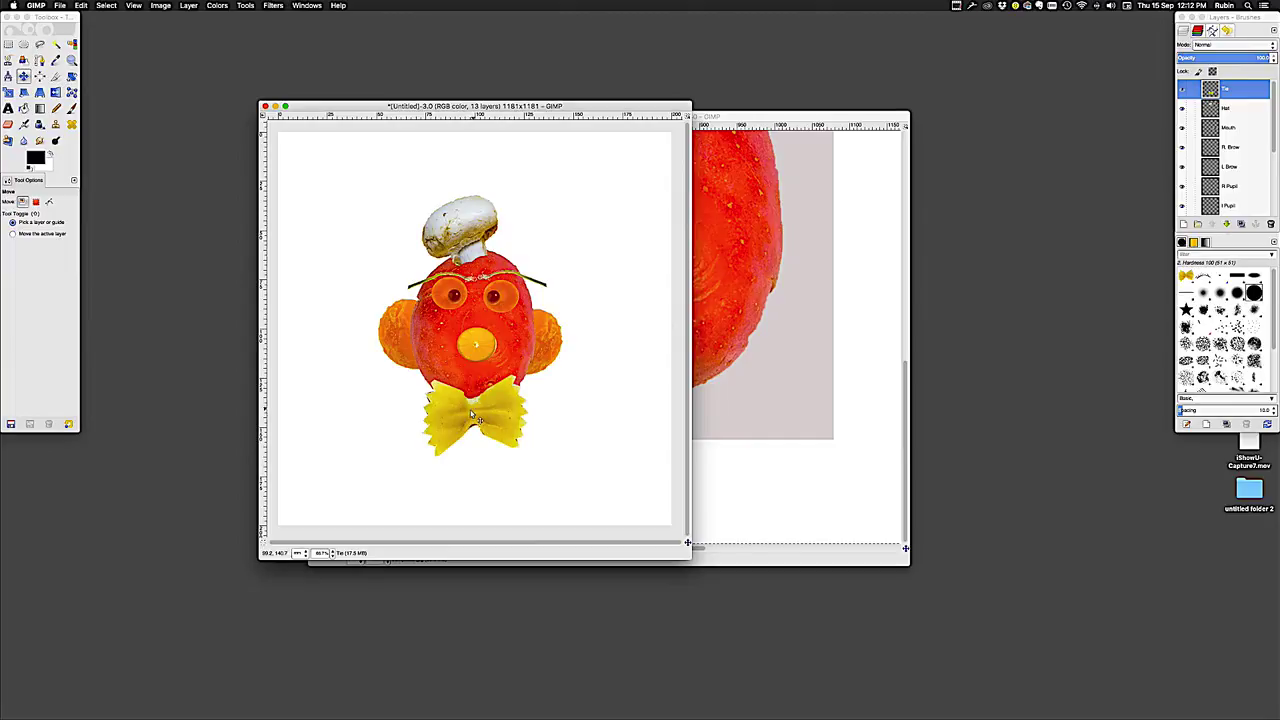
Apply a Drop Shadow to the Tie layer with an offset of 8 and opacity of 37
{"action": "left_click", "coordinate": [273, 6]}
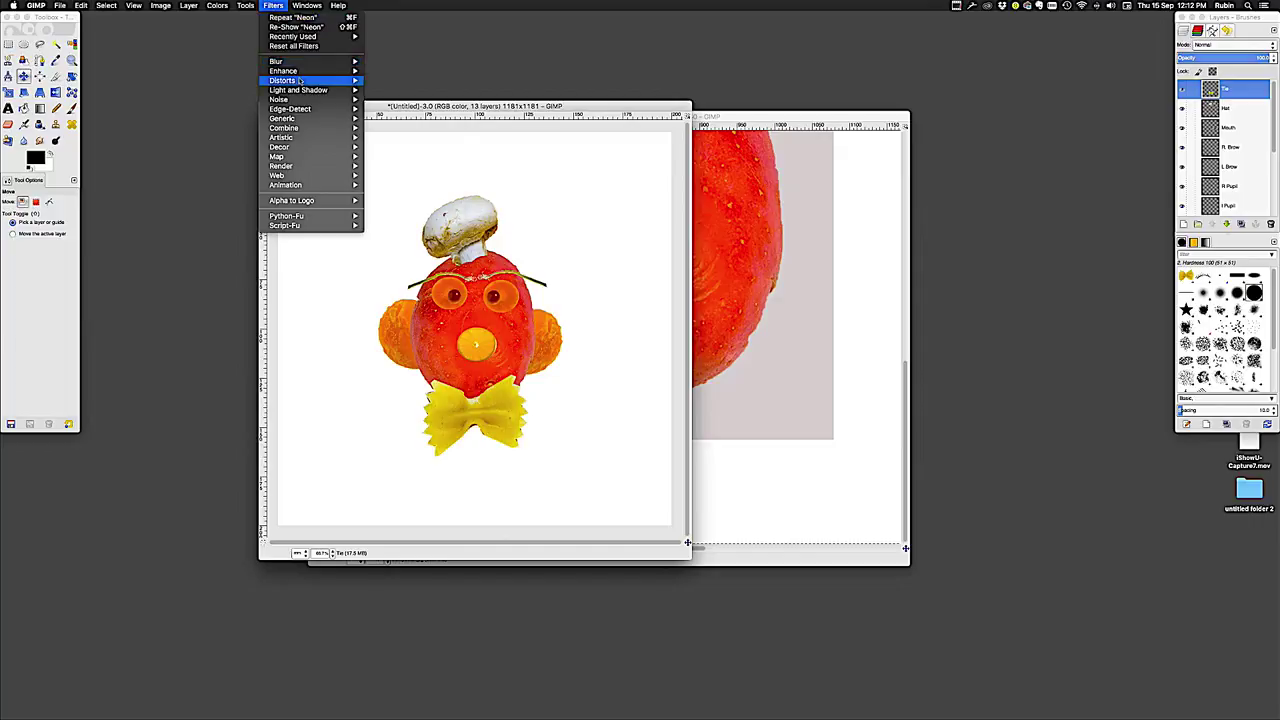
{"action": "mouse_move", "coordinate": [313, 93]}
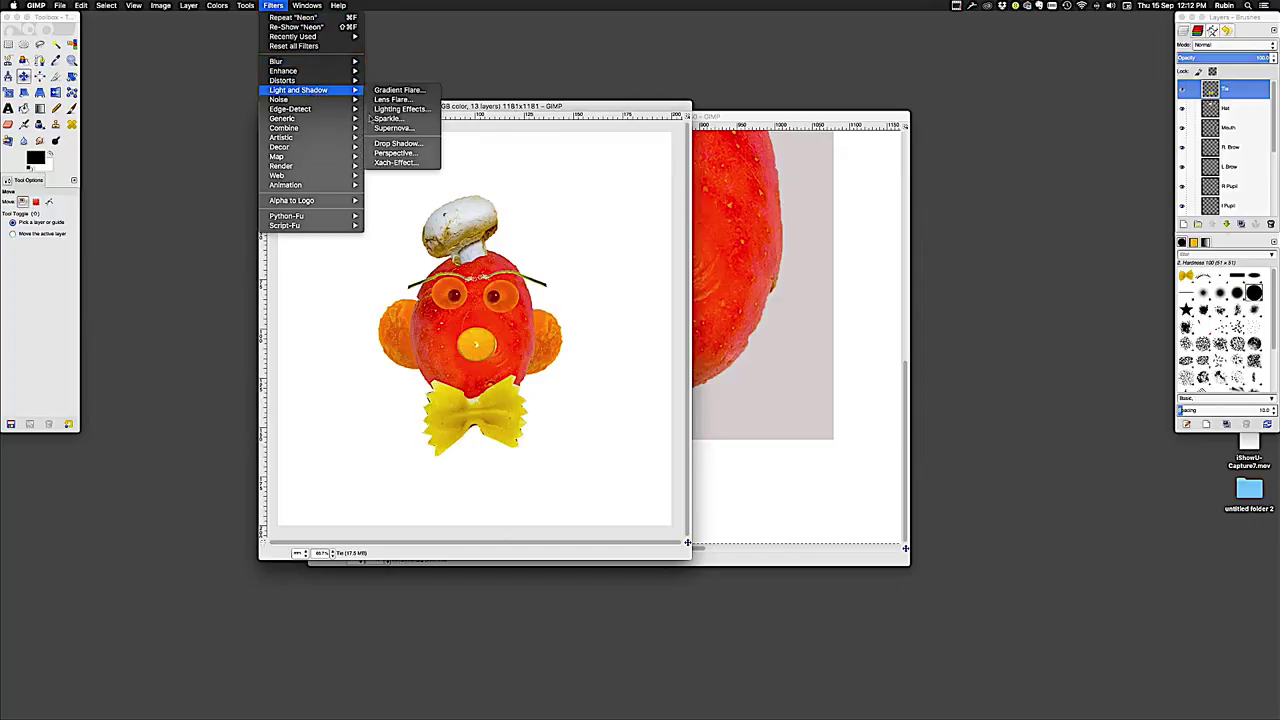
{"action": "left_click", "coordinate": [417, 144]}
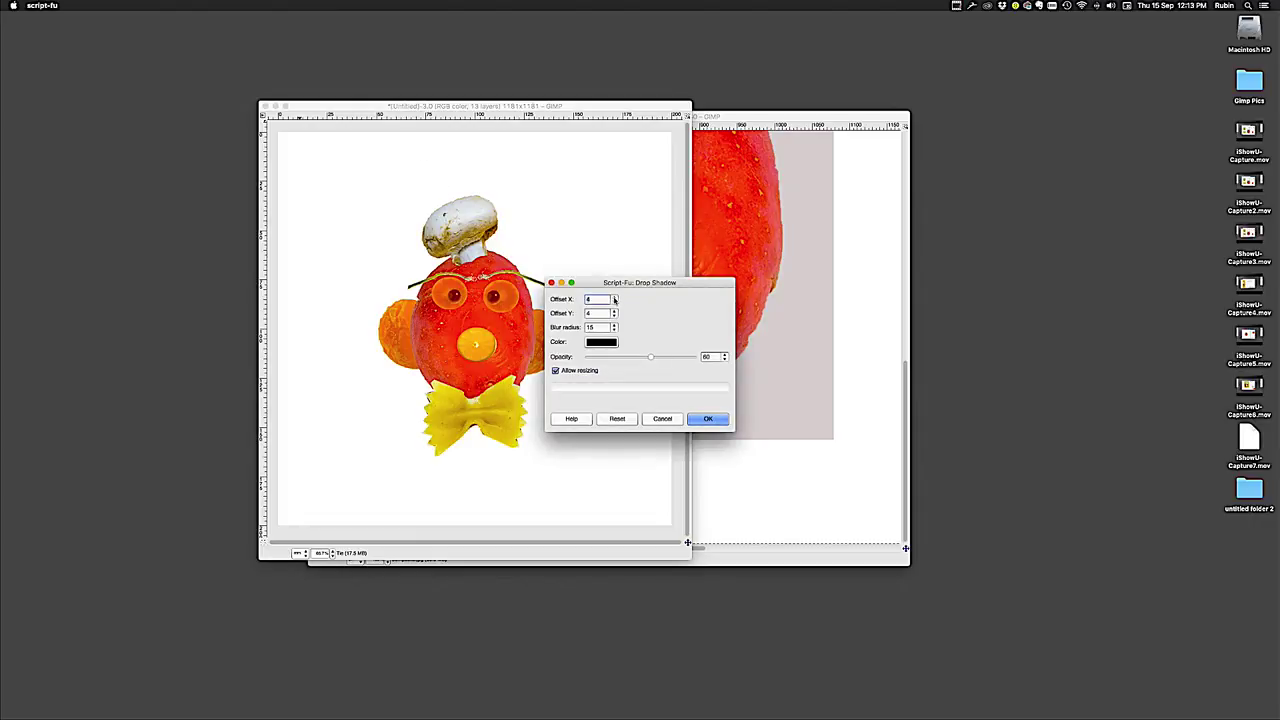
{"action": "type", "text": "8"}
{"action": "left_click", "coordinate": [648, 358]}
{"action": "mouse_move", "coordinate": [648, 358]}
{"action": "left_mouse_down"}
{"action": "mouse_move", "coordinate": [616, 360]}
{"action": "mouse_move", "coordinate": [627, 361]}
{"action": "left_mouse_up"}
{"action": "left_click", "coordinate": [716, 419]}
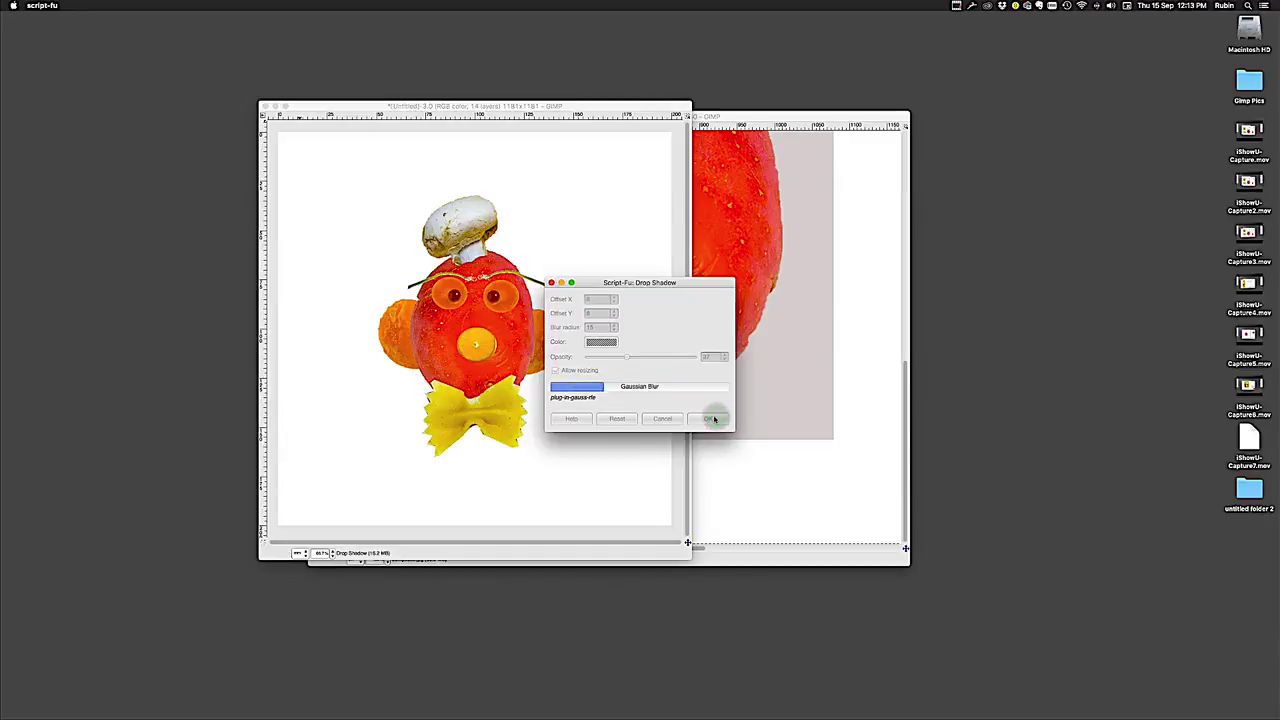